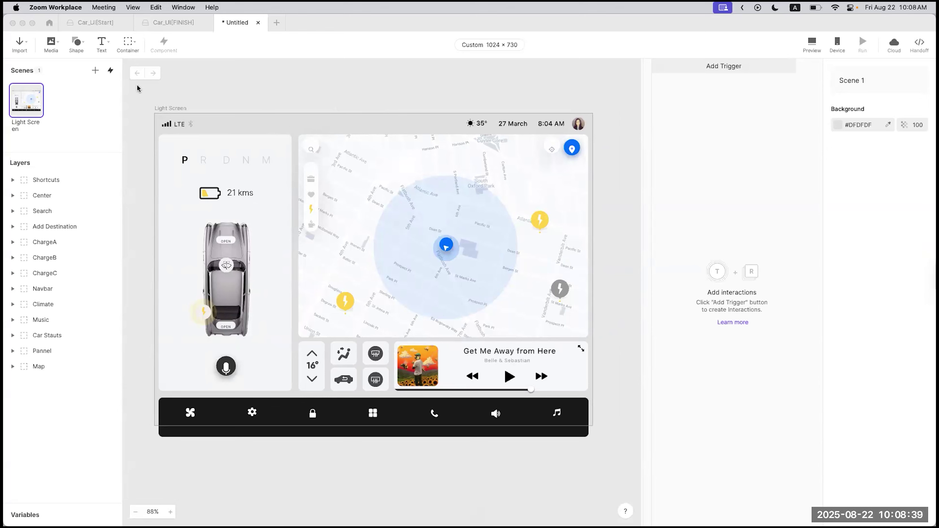
Step: Switch to the Car_UI[FINISH] file and run a preview of the finished car display prototype
click(103, 26)
scroll(510, 233, down, 3)
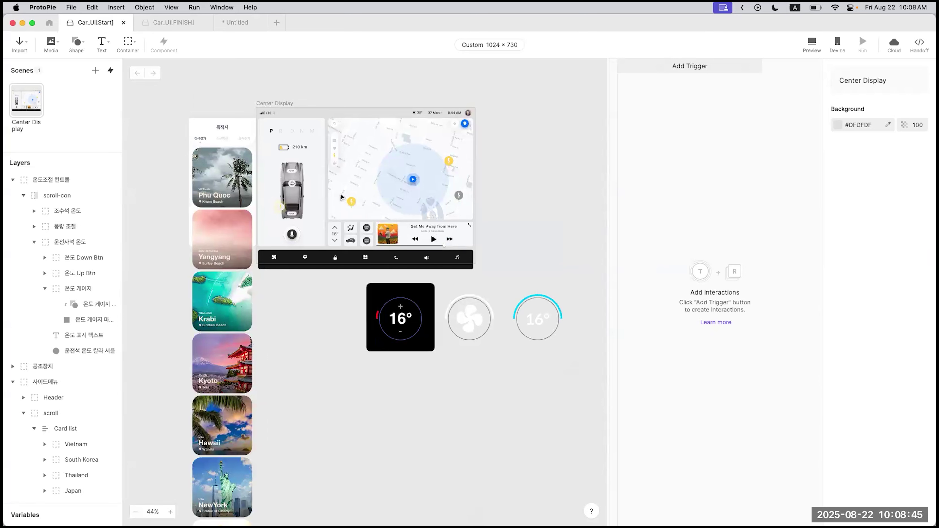
click(180, 29)
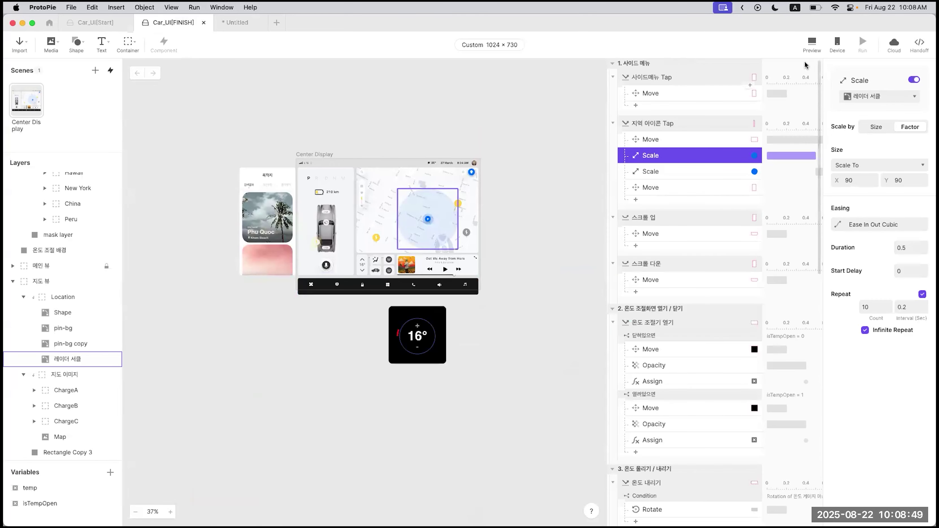
click(811, 44)
drag(836, 27, 557, 73)
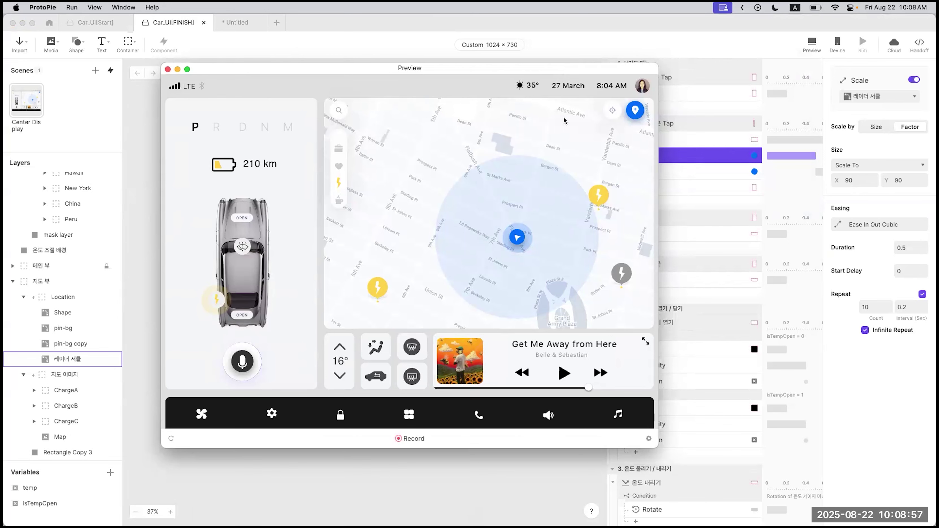
drag(509, 69, 506, 61)
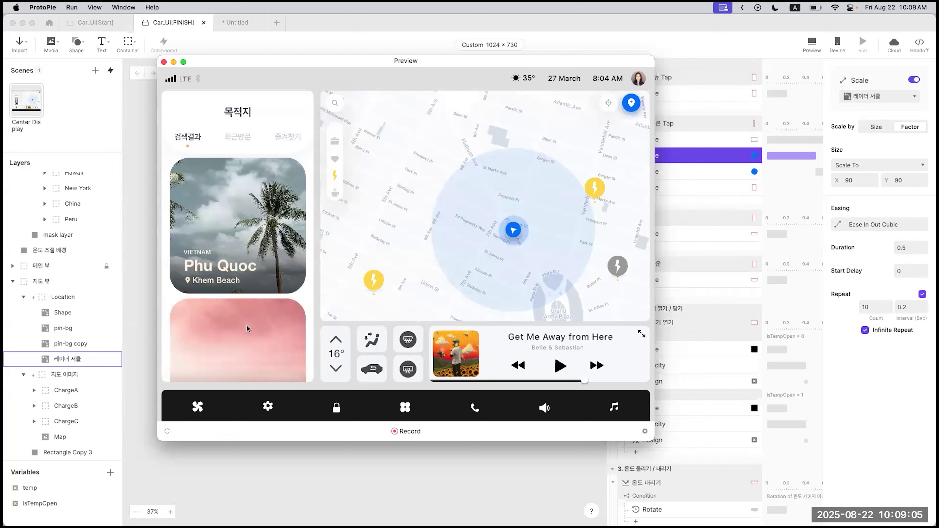
Step: Test the destination side menu in the preview by scrolling through its location cards and starting the map animation
scroll(247, 324, down, 3)
scroll(246, 324, down, 10)
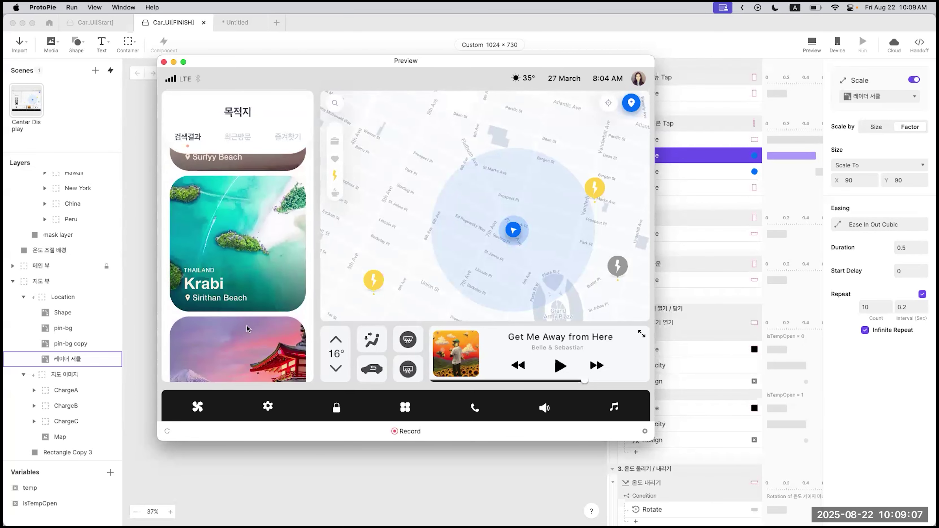
scroll(247, 326, up, 8)
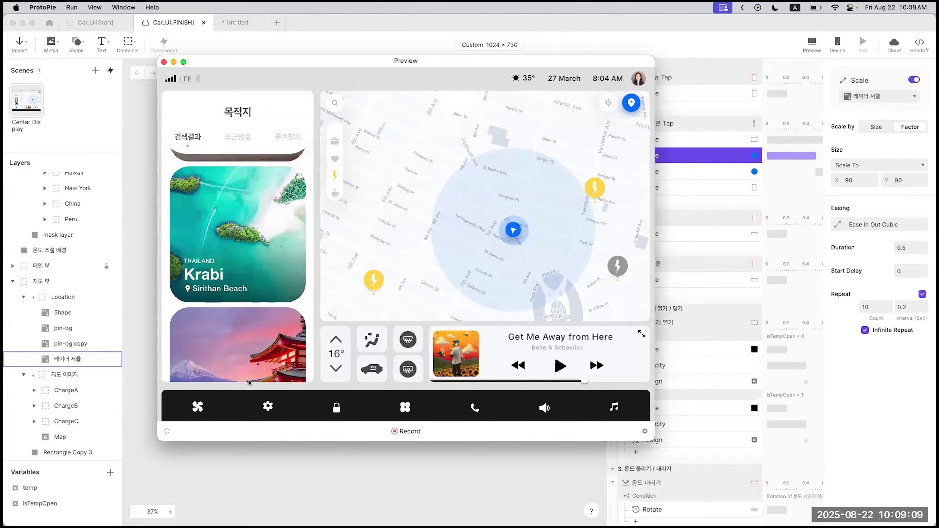
scroll(228, 321, down, 6)
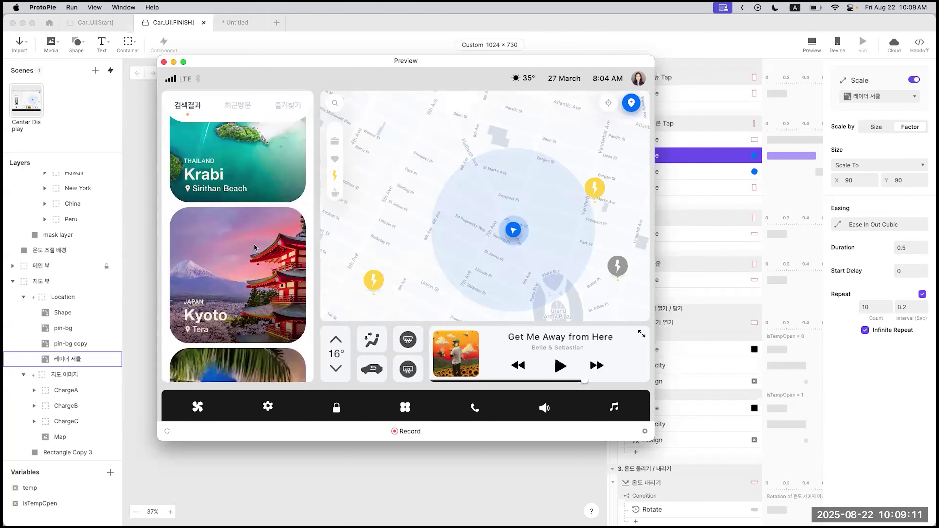
scroll(259, 304, up, 8)
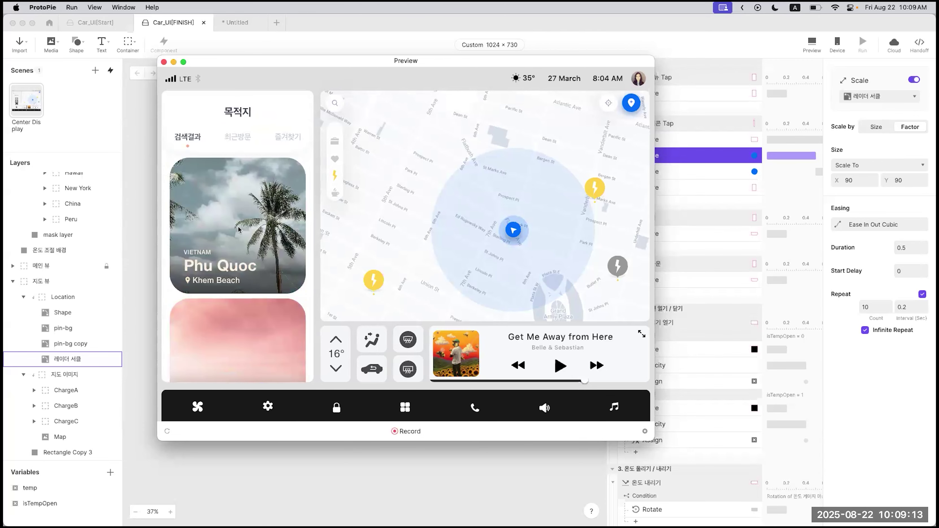
click(518, 301)
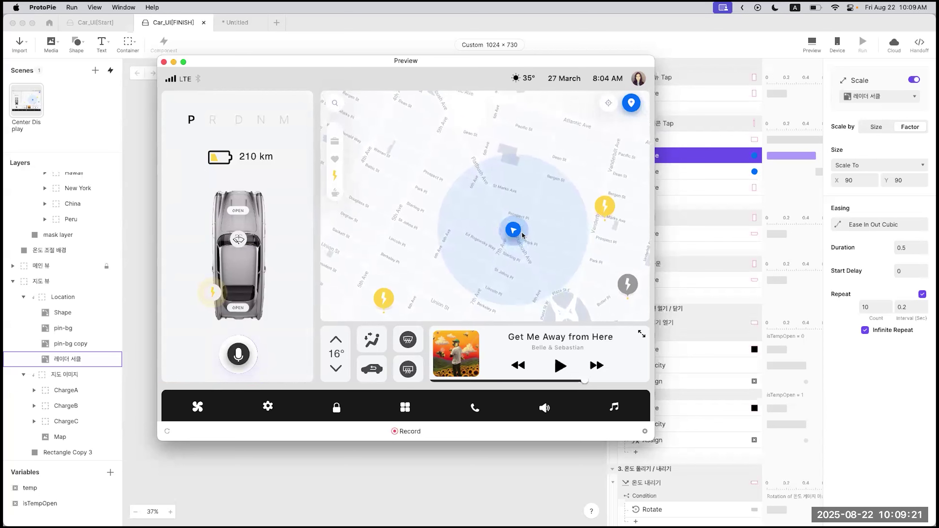
Step: Test the preview's temperature control by raising and lowering it to 20°, and close the control and the preview
click(337, 340)
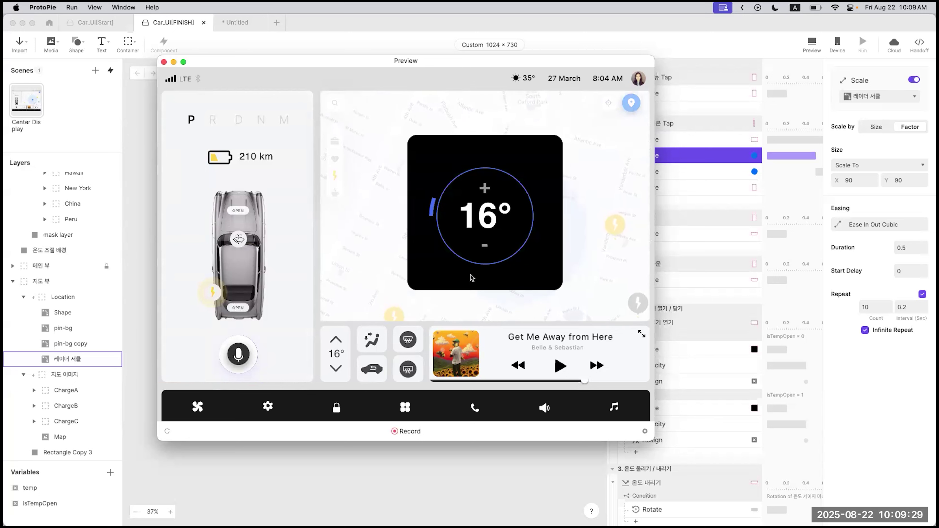
click(485, 189)
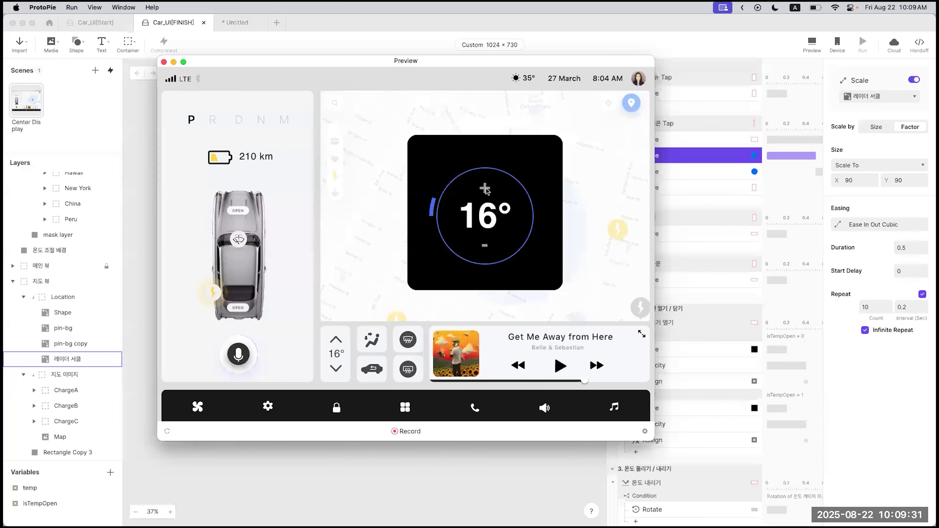
click(487, 191)
click(486, 189)
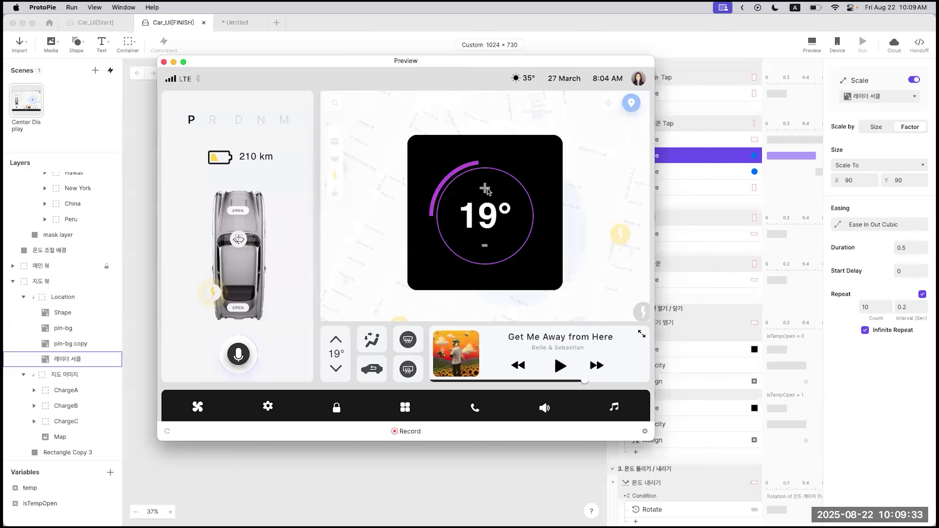
click(486, 189)
click(486, 189)
click(485, 246)
click(485, 246)
click(485, 246)
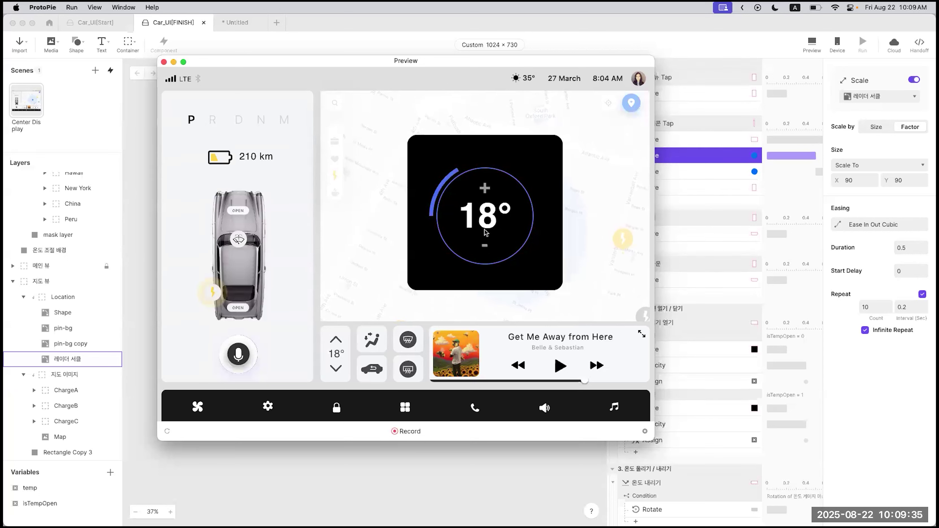
click(486, 185)
click(486, 185)
click(486, 185)
click(486, 185)
click(487, 185)
click(486, 184)
click(481, 241)
click(482, 241)
click(482, 241)
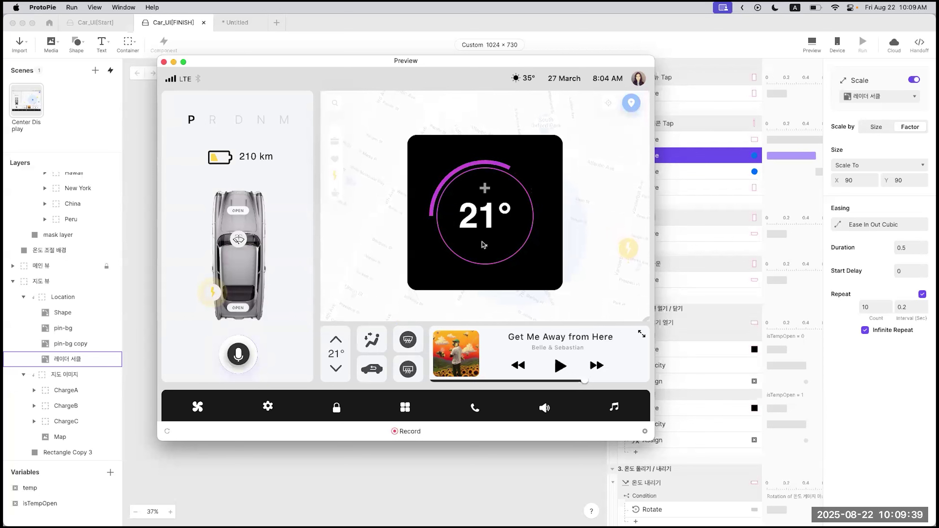
click(482, 242)
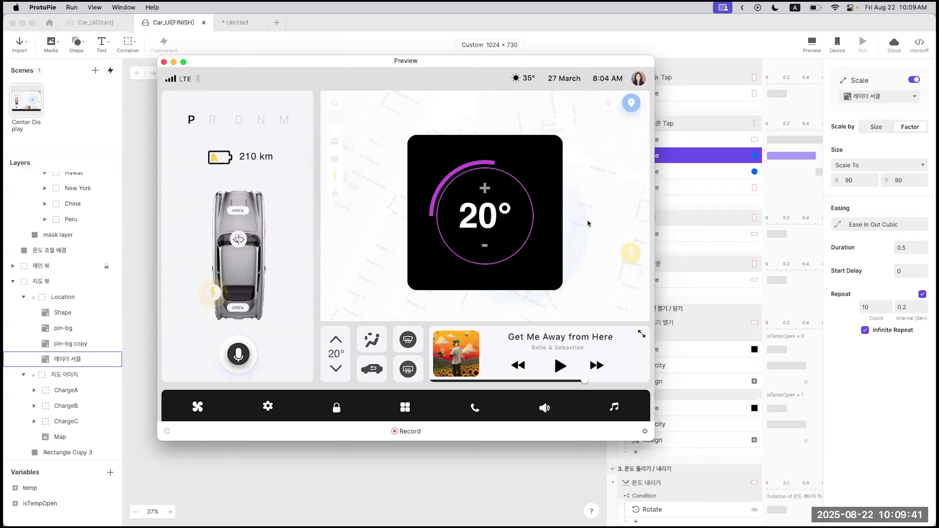
click(336, 352)
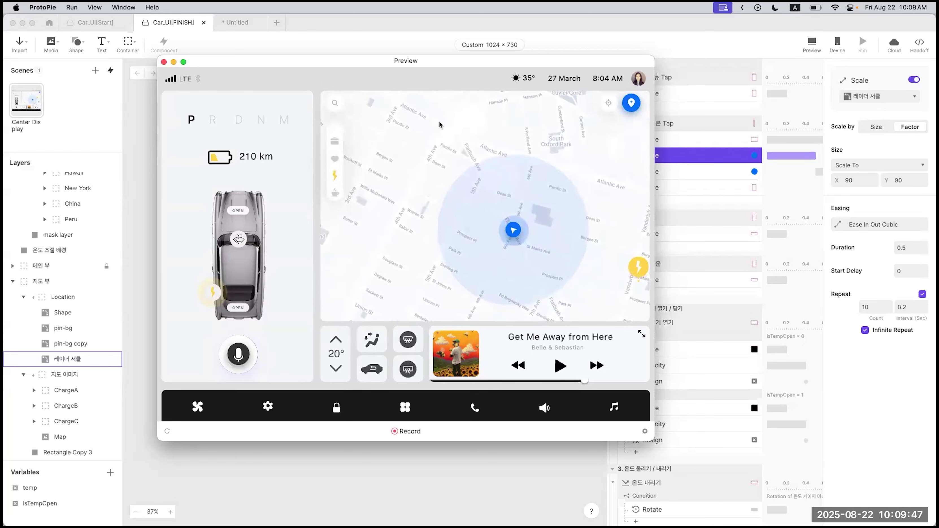
click(164, 62)
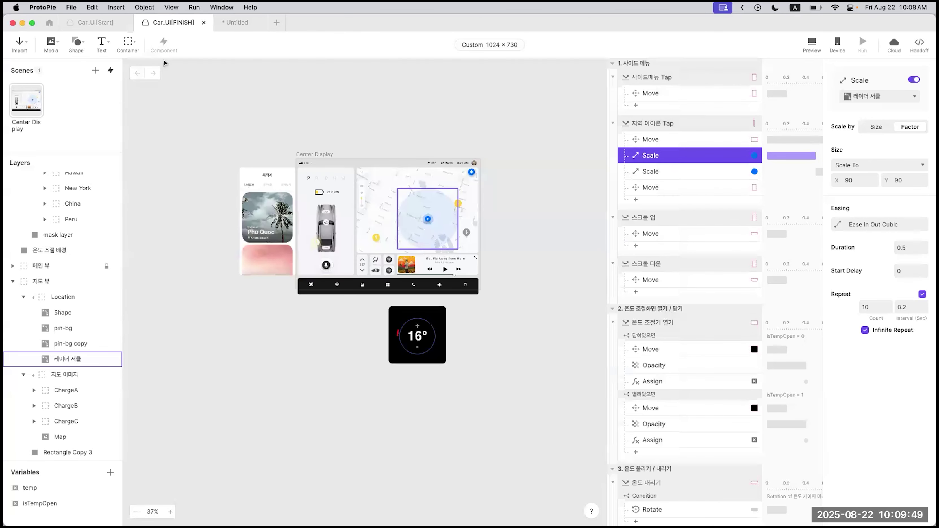
Step: Return to the Car_UI[Start] file and select the 사이드메뉴 container beside the Center Display scene
click(105, 24)
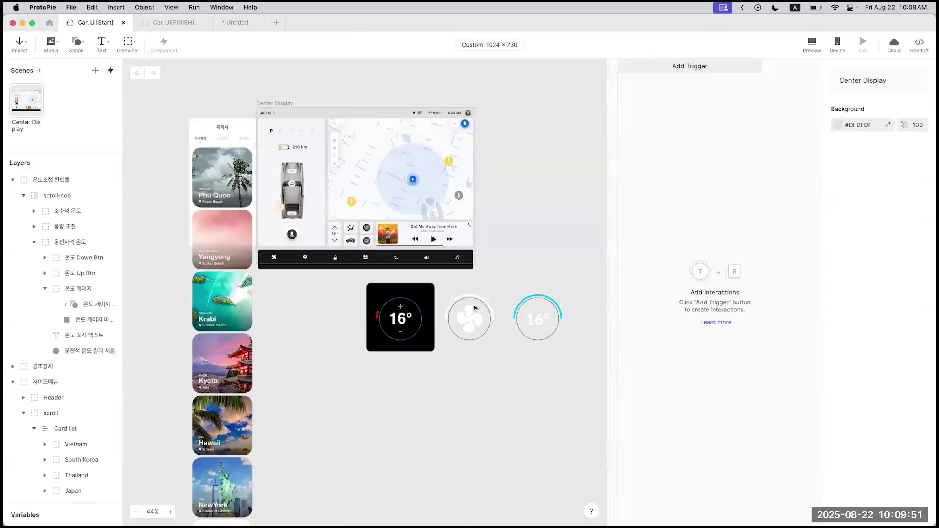
scroll(475, 308, up, 3)
scroll(475, 308, left, 1)
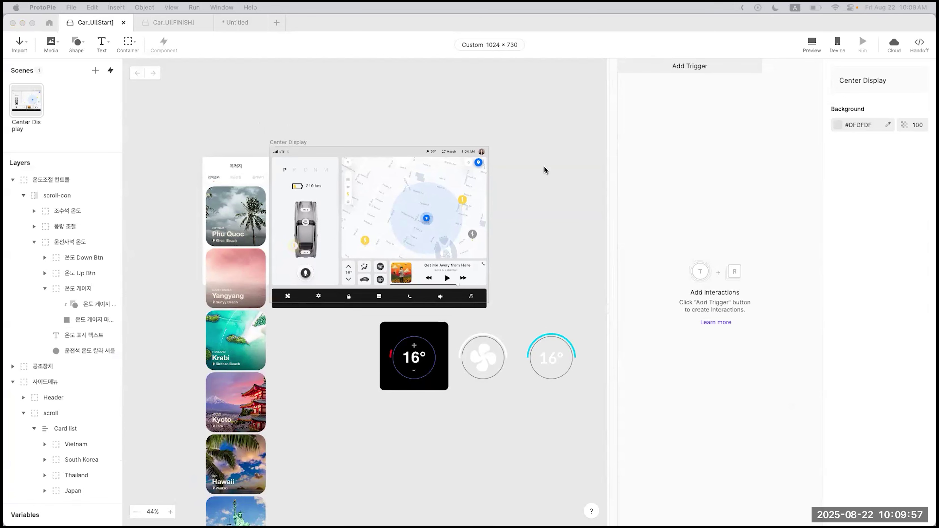
click(218, 168)
scroll(237, 261, down, 2)
scroll(237, 260, right, 1)
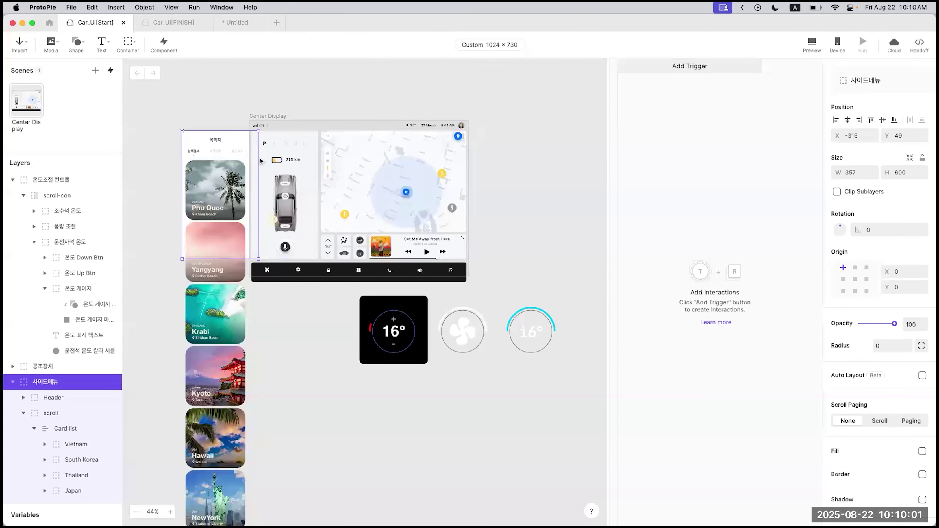
scroll(499, 159, up, 3)
scroll(499, 159, left, 2)
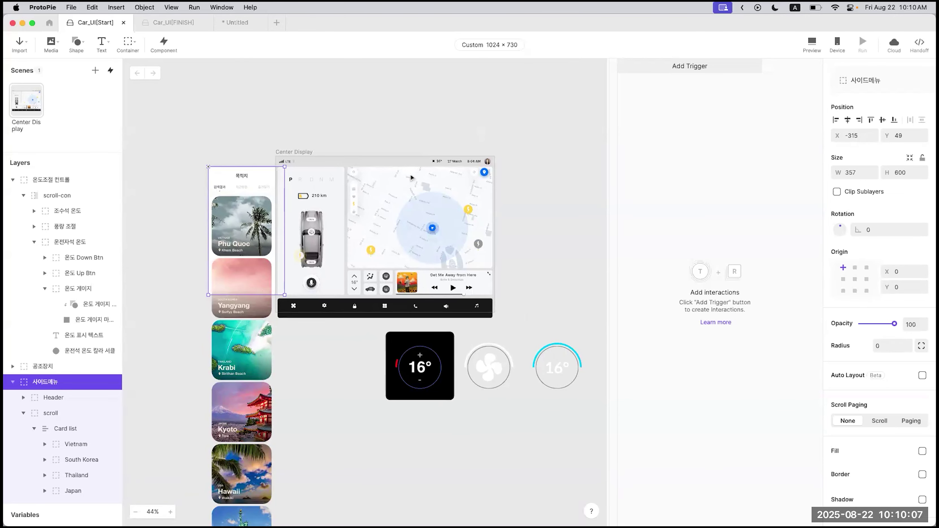
scroll(256, 194, up, 5)
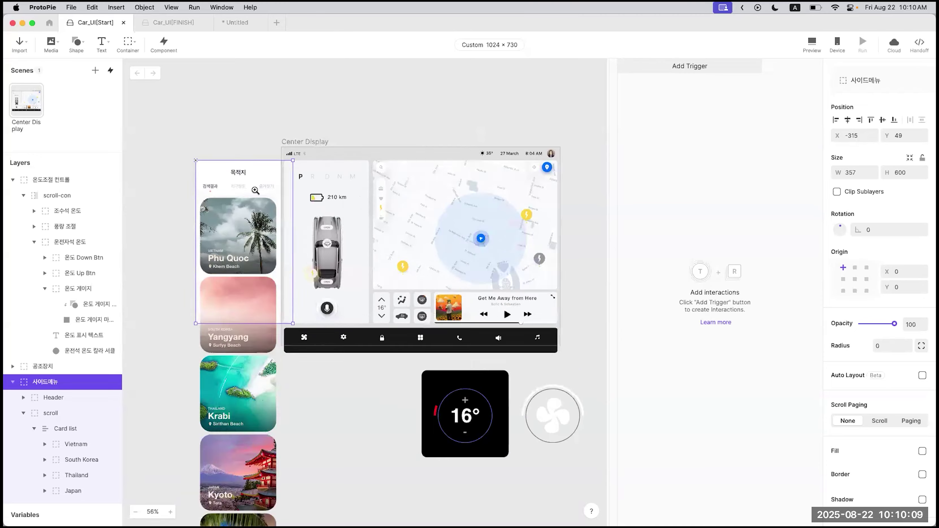
scroll(331, 223, down, 2)
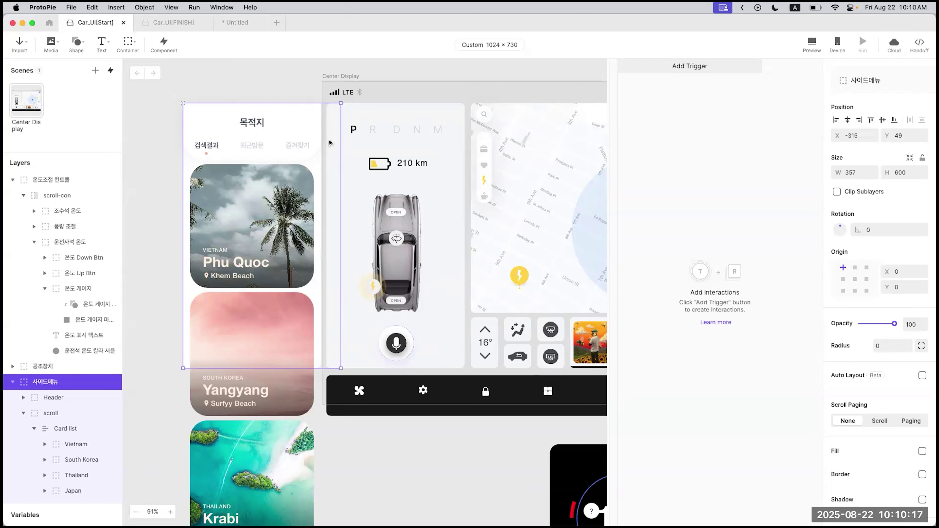
Step: Try moving the 사이드메뉴 container over the car status panel to X 17, and undo the move
drag(233, 139, 377, 139)
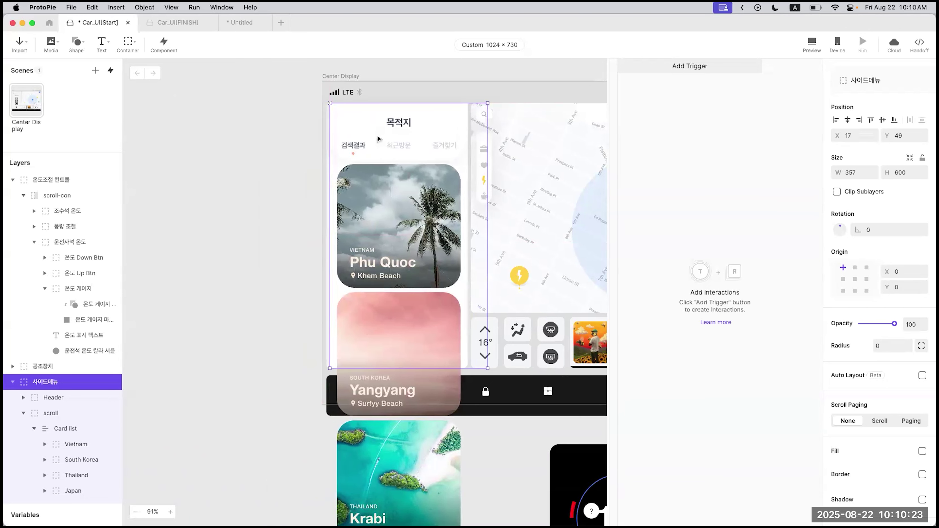
key(super+z)
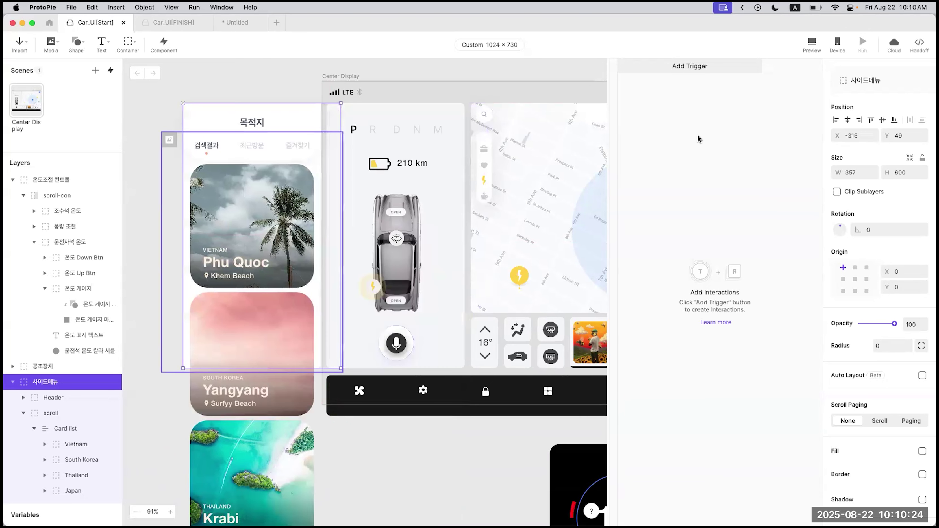
Step: Add a Tap trigger to the 사이드메뉴 container with a Move response that moves it to X 10
click(705, 74)
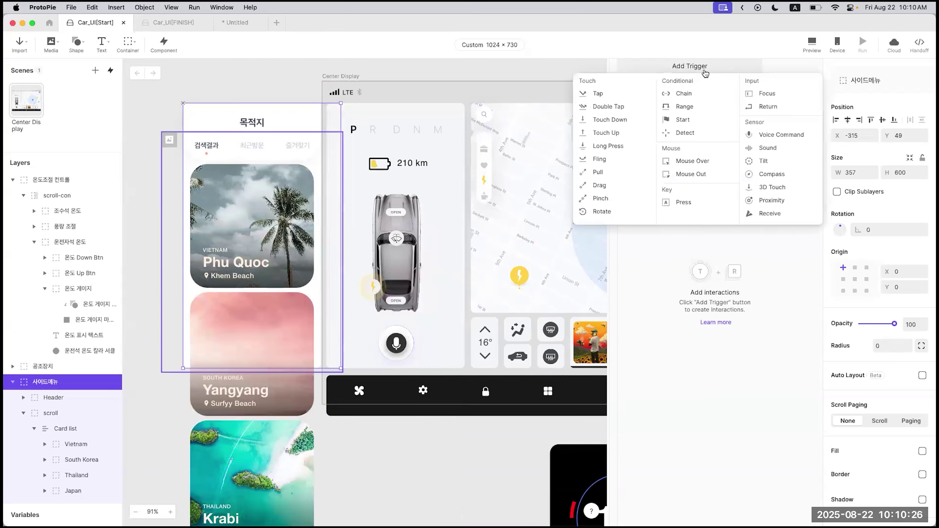
click(624, 95)
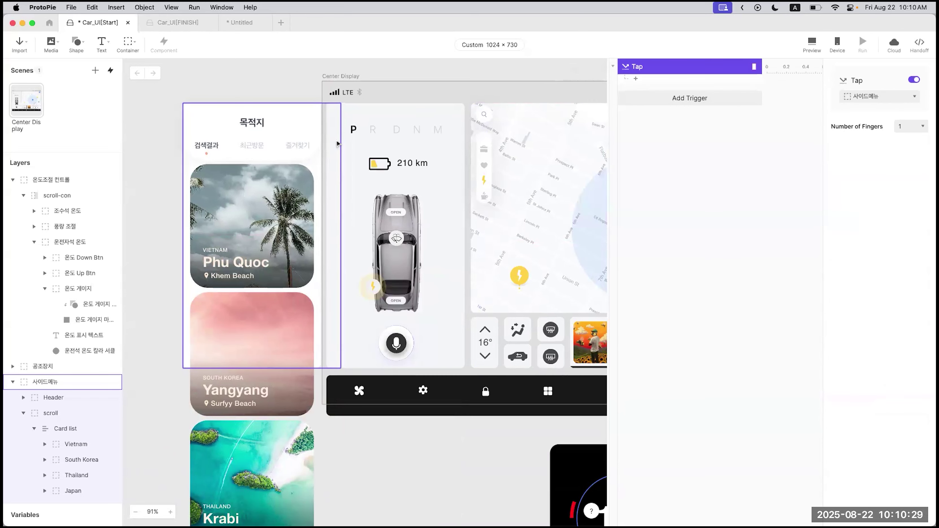
click(643, 80)
click(646, 95)
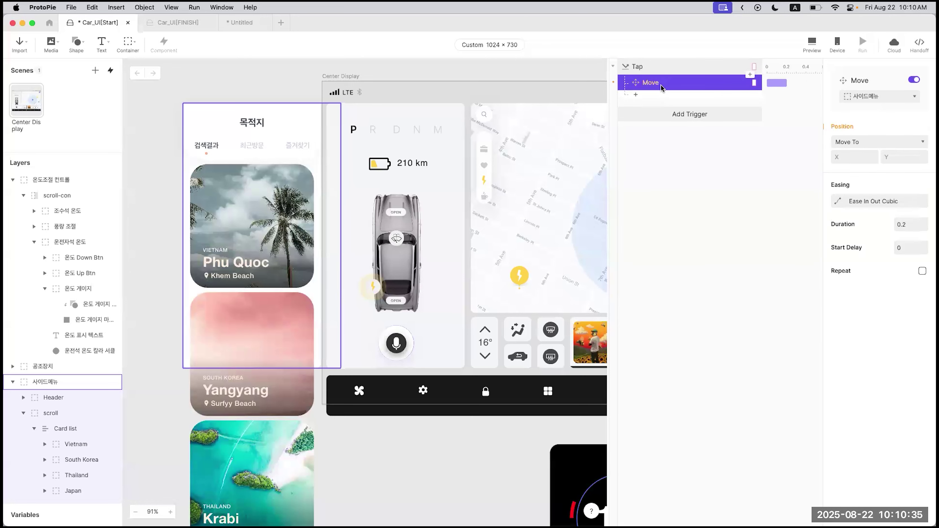
click(850, 157)
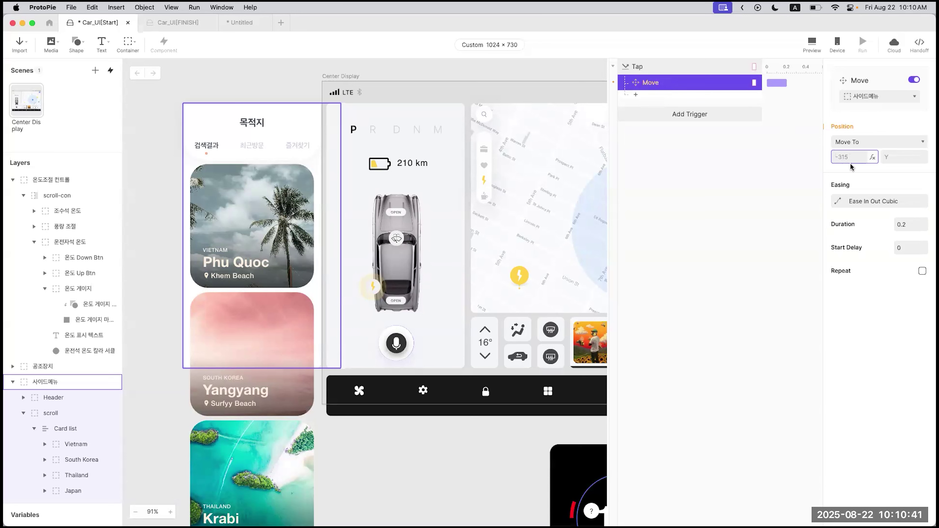
text(10)
click(874, 330)
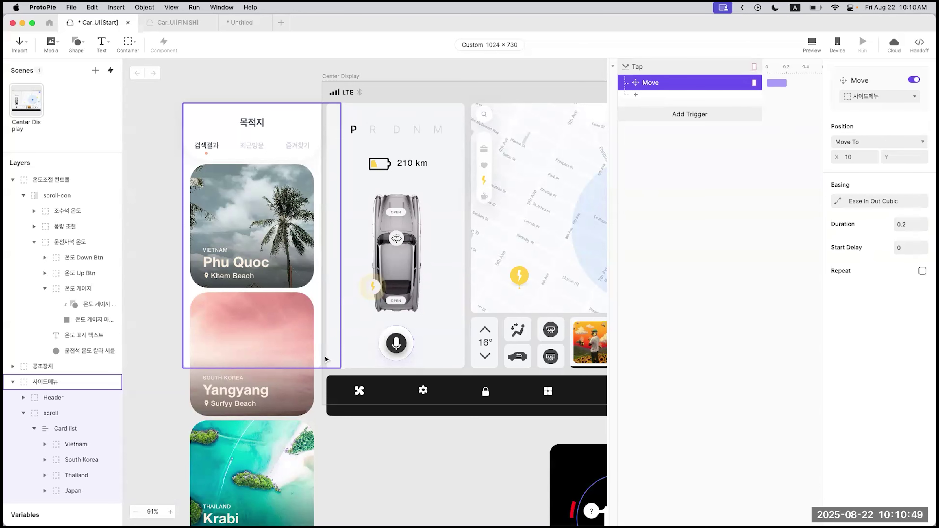
Step: Preview the prototype, tap the side menu's visible edge to test its slide-in, and close the preview
click(811, 43)
drag(816, 22, 566, 68)
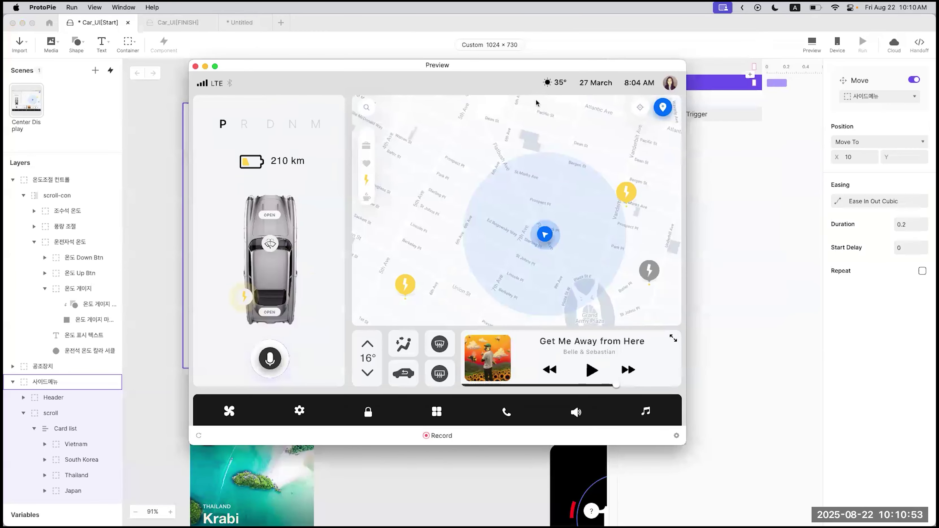
click(199, 208)
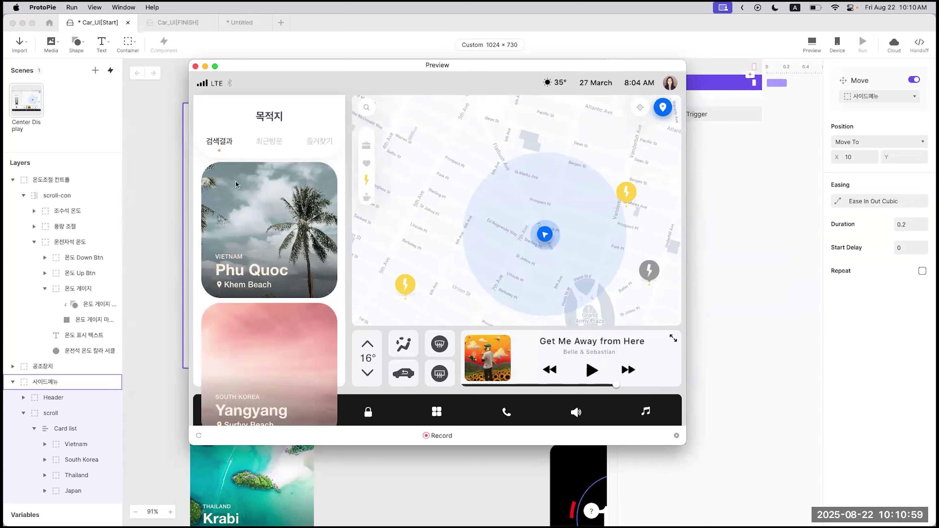
click(196, 66)
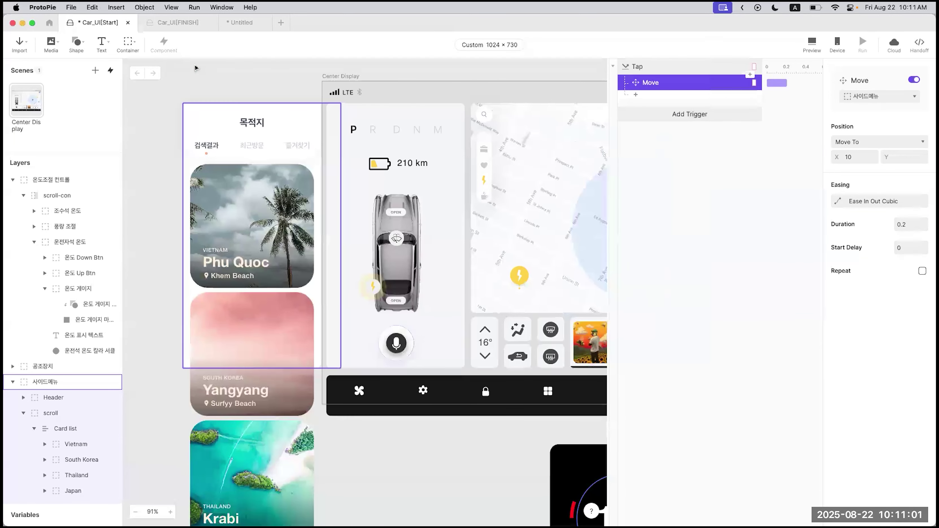
click(661, 82)
click(662, 82)
scroll(488, 242, right, 5)
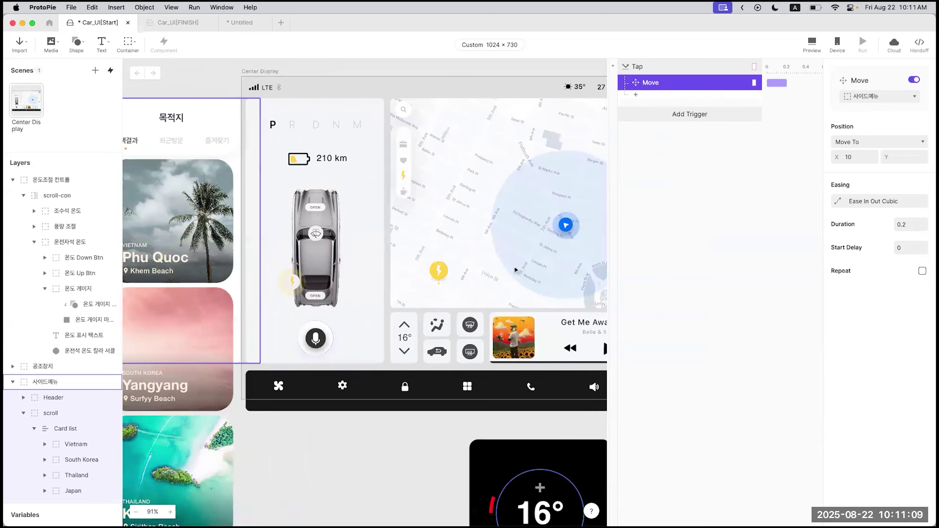
scroll(497, 242, left, 5)
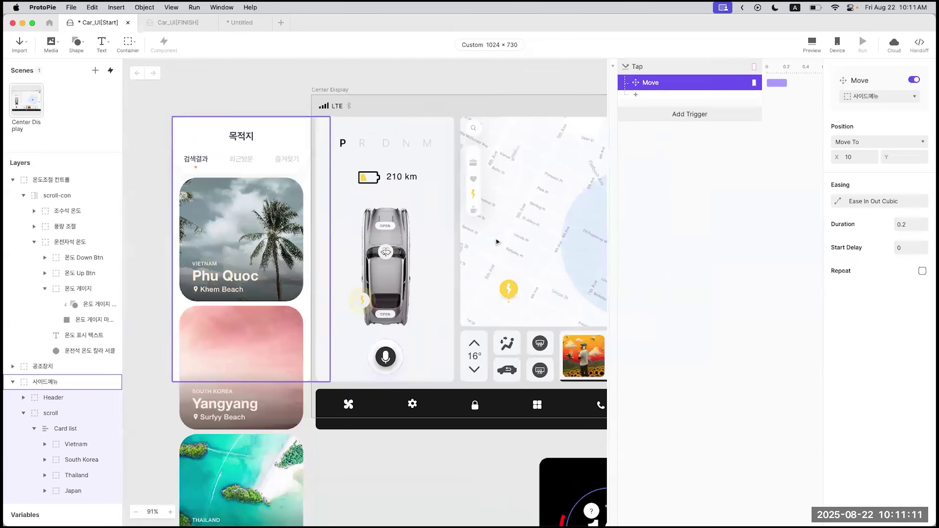
Step: Run the preview again, open the side menu from its visible edge to check the card list's extent, and close the preview
click(812, 44)
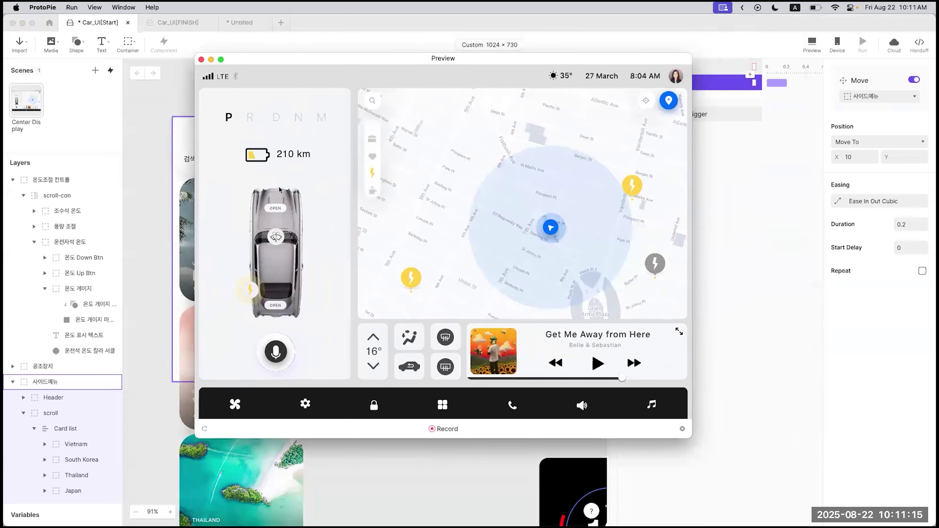
click(207, 208)
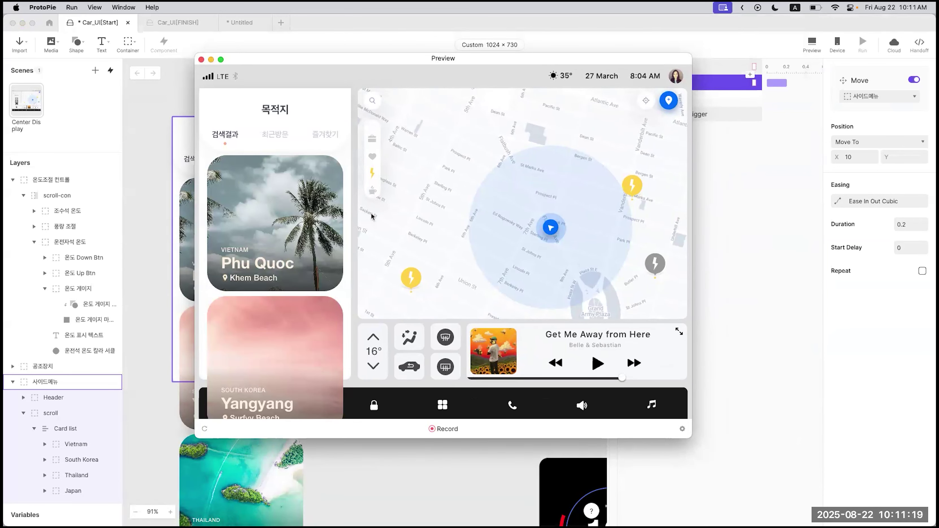
click(202, 59)
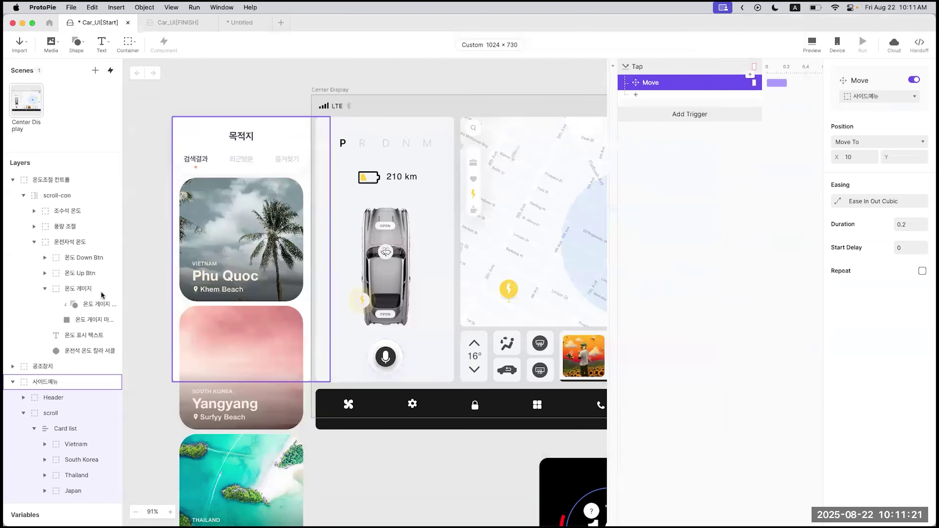
Step: Set the mask layer inside the 사이드메뉴 container to Use as Mask
scroll(69, 406, down, 5)
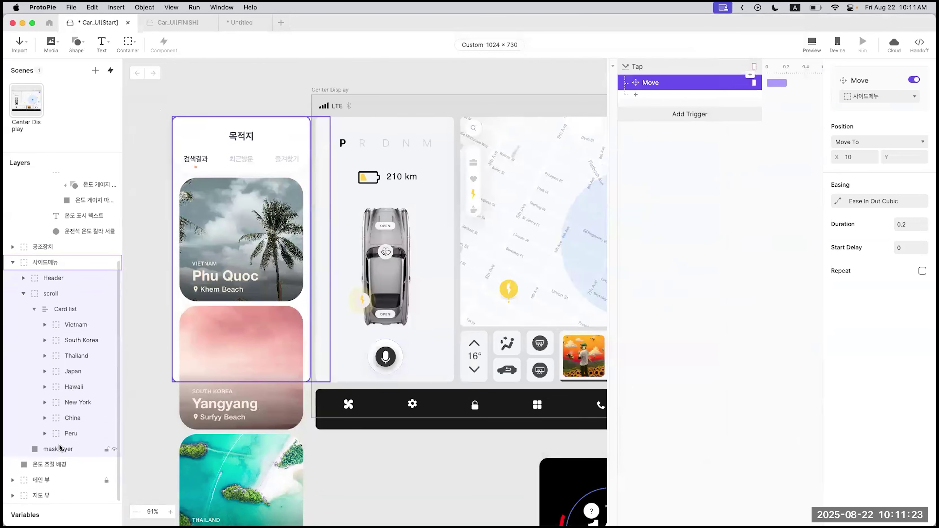
click(59, 448)
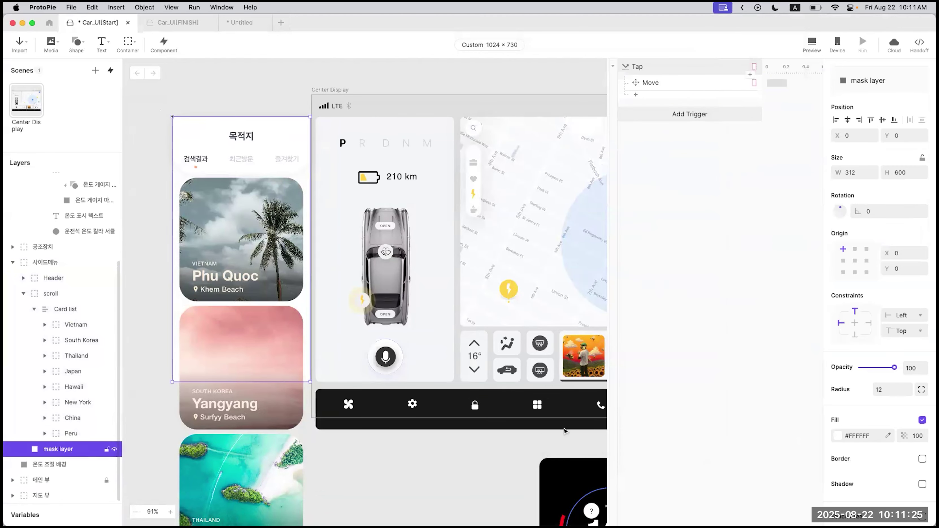
scroll(899, 429, down, 3)
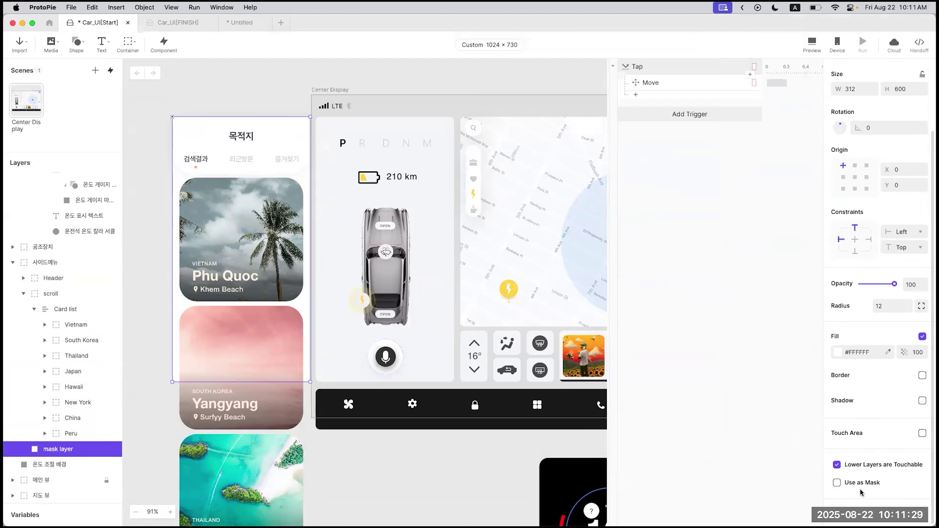
click(837, 482)
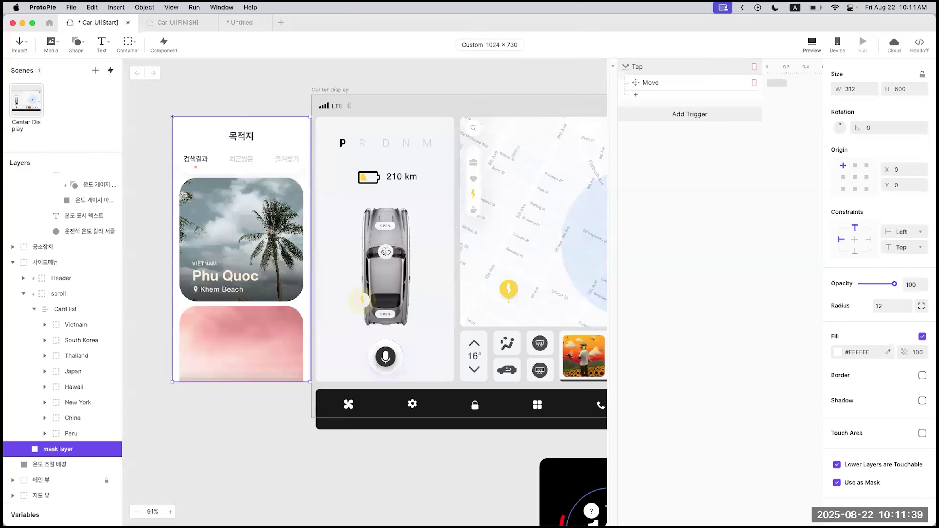
Step: Preview the prototype, open the side menu to check the masked card list, and close the preview
click(812, 44)
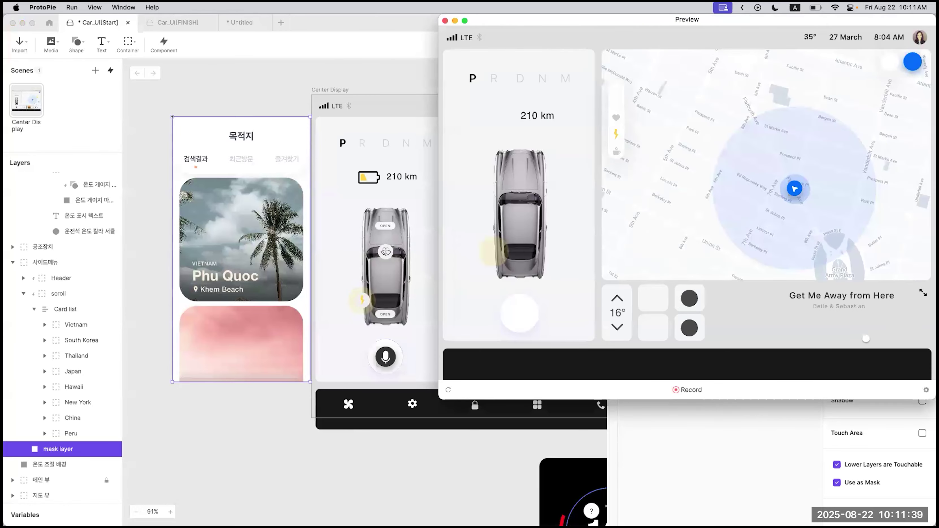
click(447, 192)
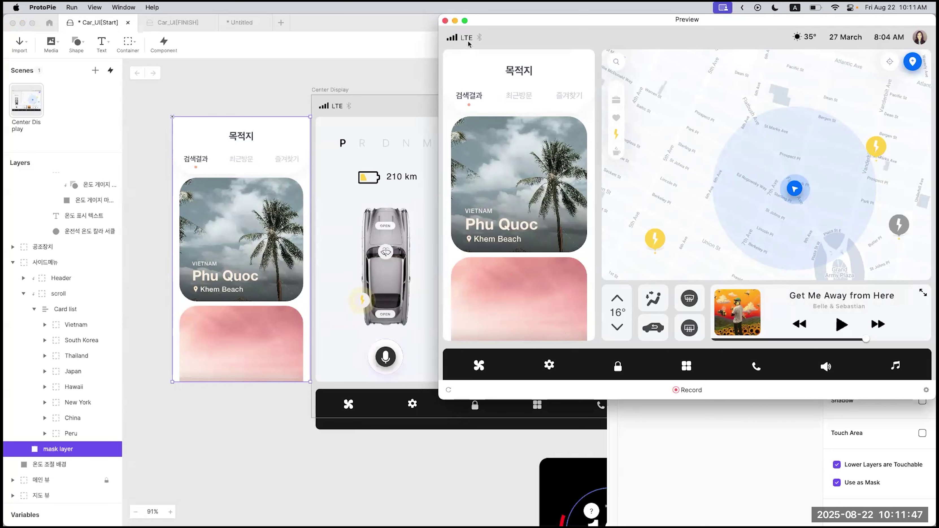
click(445, 21)
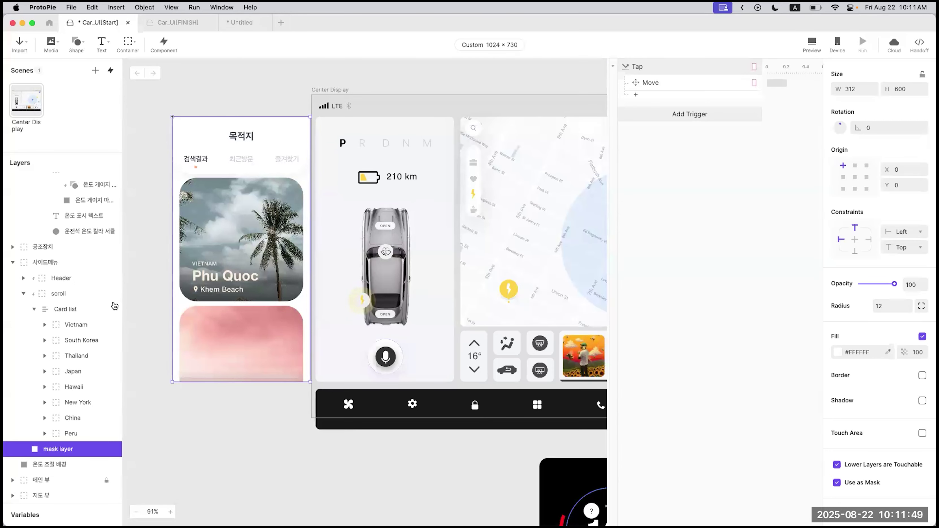
Step: Switch to the Car_UI[FINISH] file, open the side menu in its preview, scroll the destination cards, and close the preview
click(193, 26)
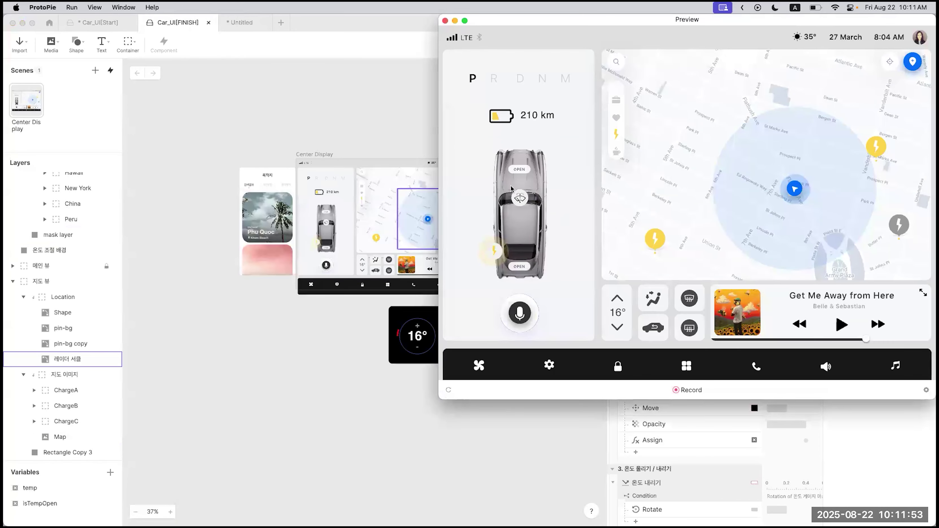
click(450, 196)
scroll(524, 255, down, 10)
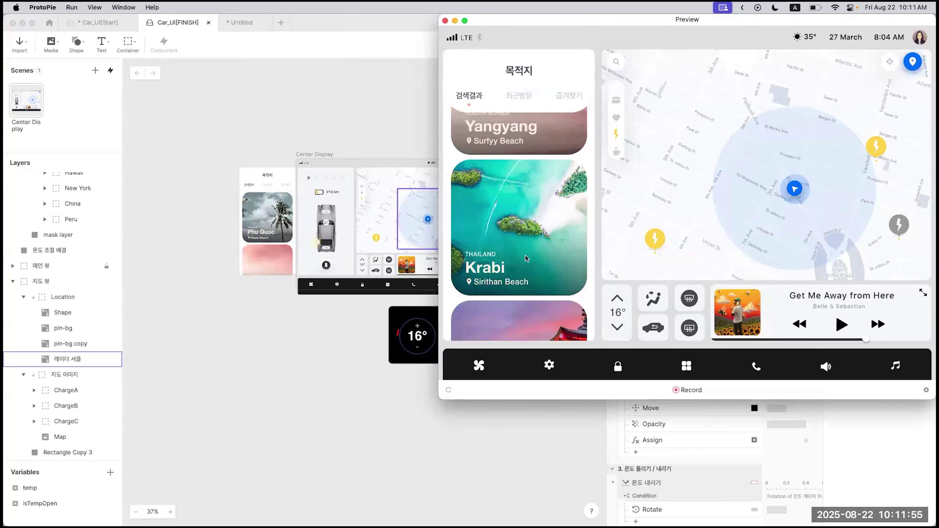
click(445, 20)
Step: Return to the Car_UI[Start] file, preview its side menu for comparison with the finished version, and close the preview
click(98, 23)
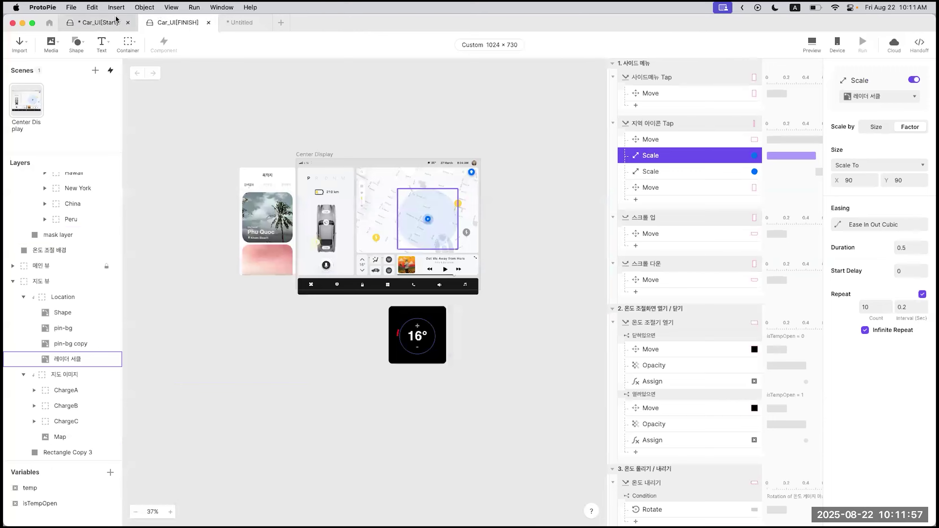
click(812, 42)
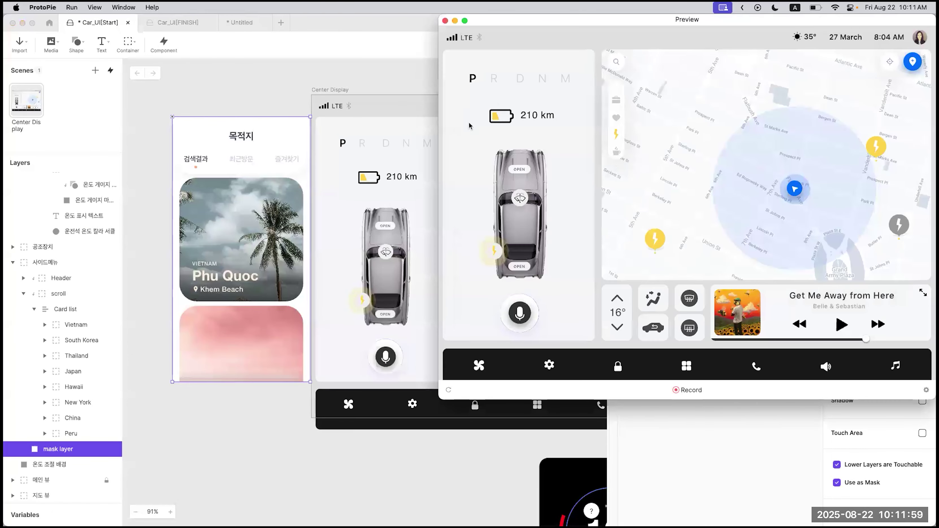
click(444, 148)
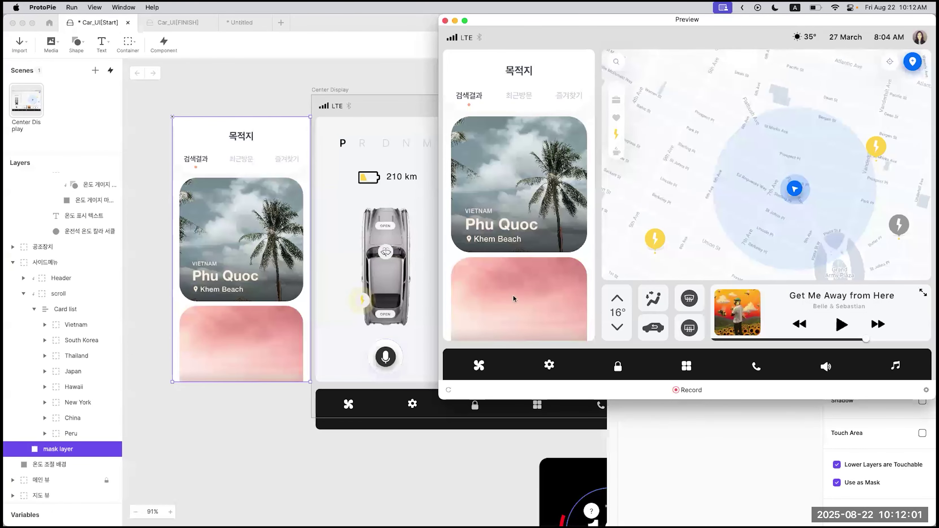
click(445, 20)
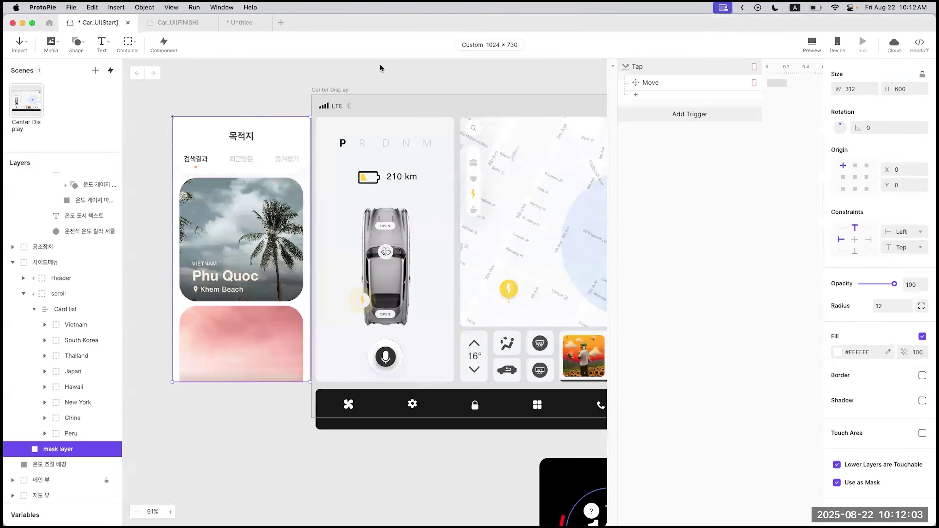
Step: Set the scroll container's Scroll Paging option to Scroll
click(64, 294)
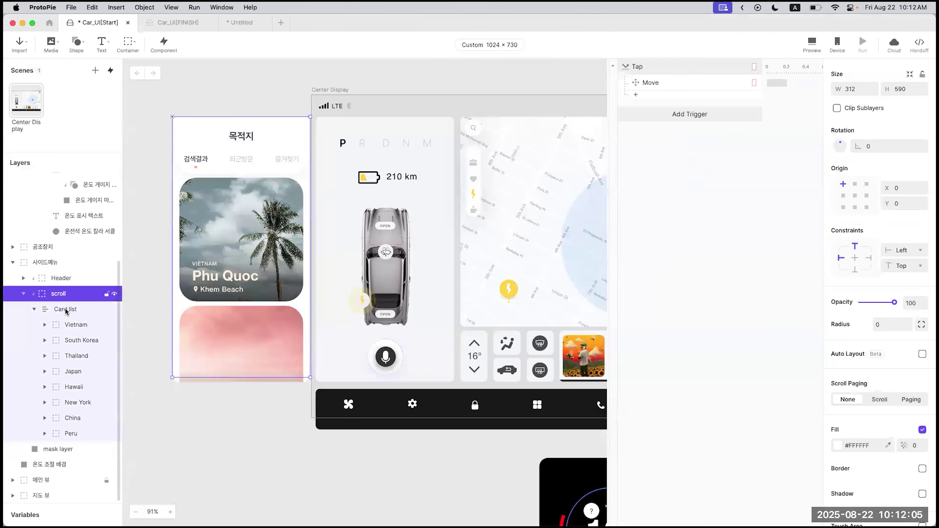
scroll(861, 395, down, 1)
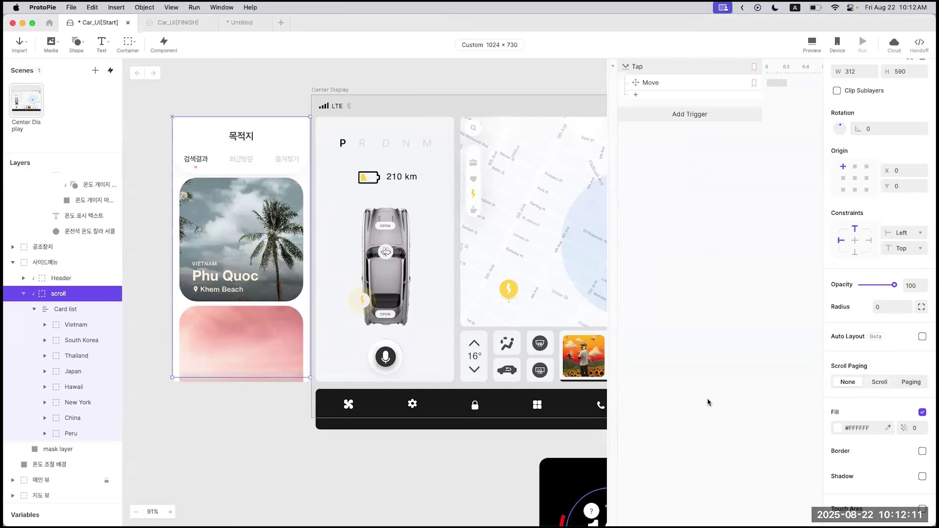
scroll(861, 370, down, 2)
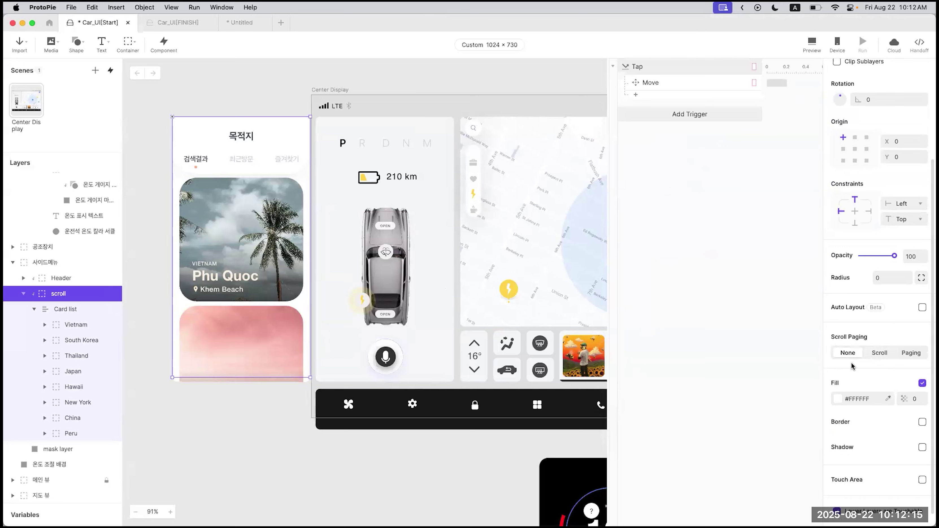
click(882, 357)
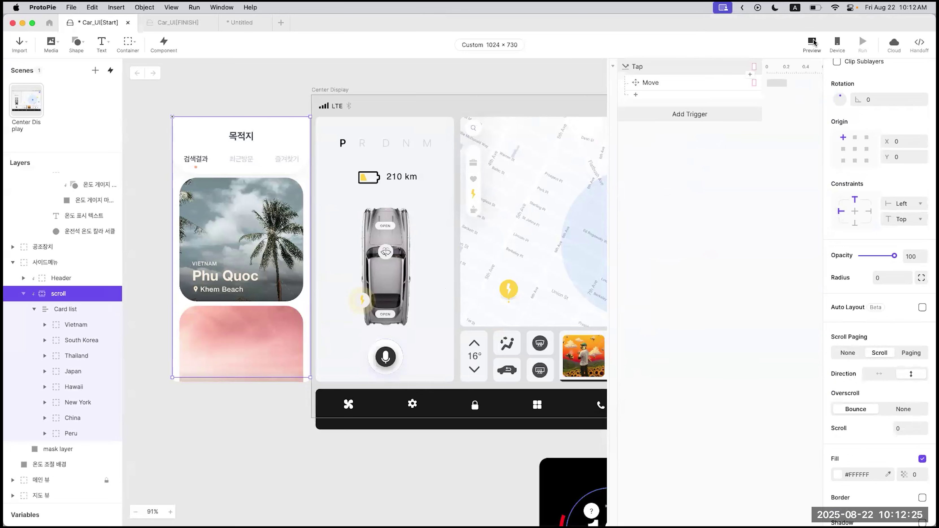
Step: Preview the prototype, open the side menu, test scrolling the destination cards up and down beneath the header, and close the preview
click(811, 45)
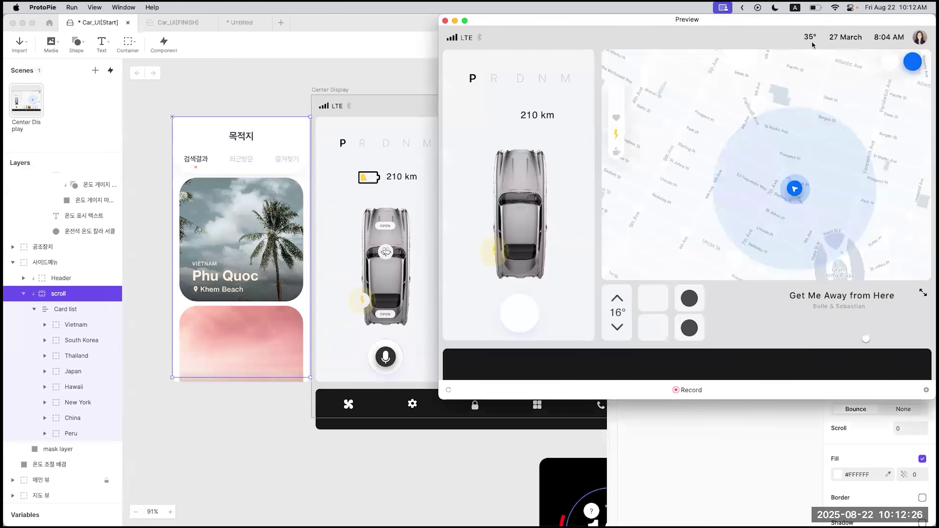
click(448, 198)
scroll(512, 284, down, 5)
scroll(513, 289, down, 10)
scroll(545, 324, up, 8)
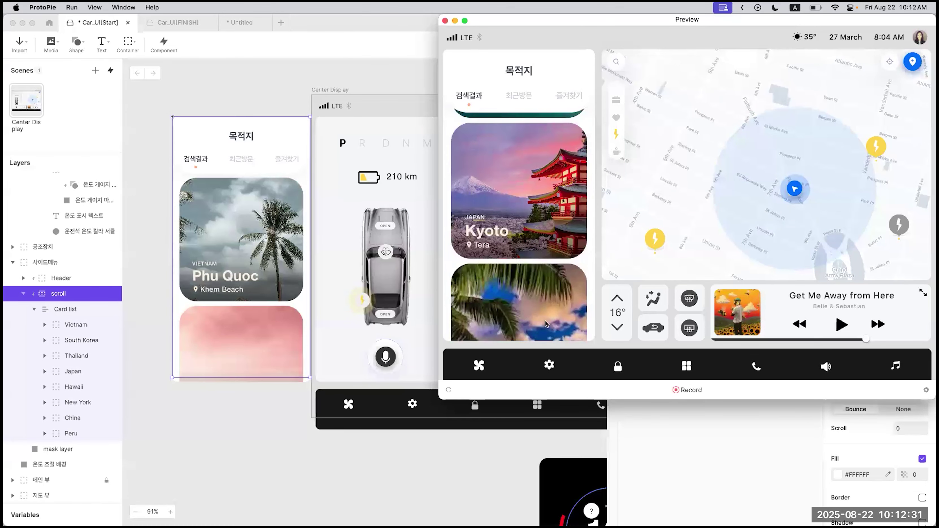
scroll(545, 324, up, 10)
scroll(513, 171, down, 3)
scroll(513, 172, down, 5)
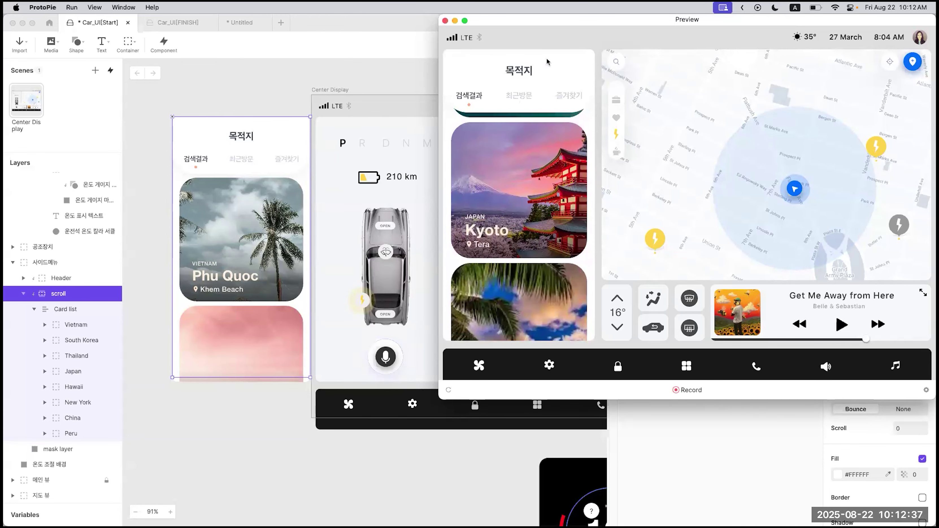
scroll(499, 184, up, 8)
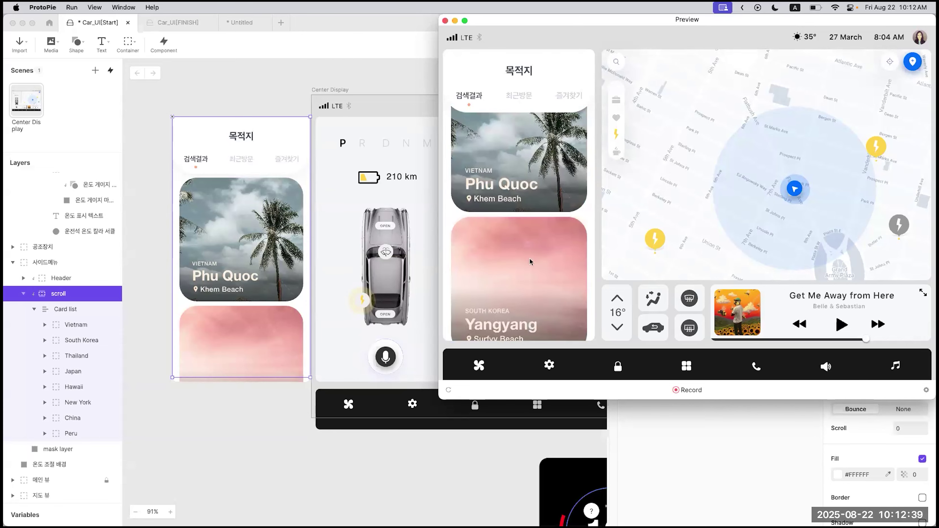
scroll(536, 190, down, 8)
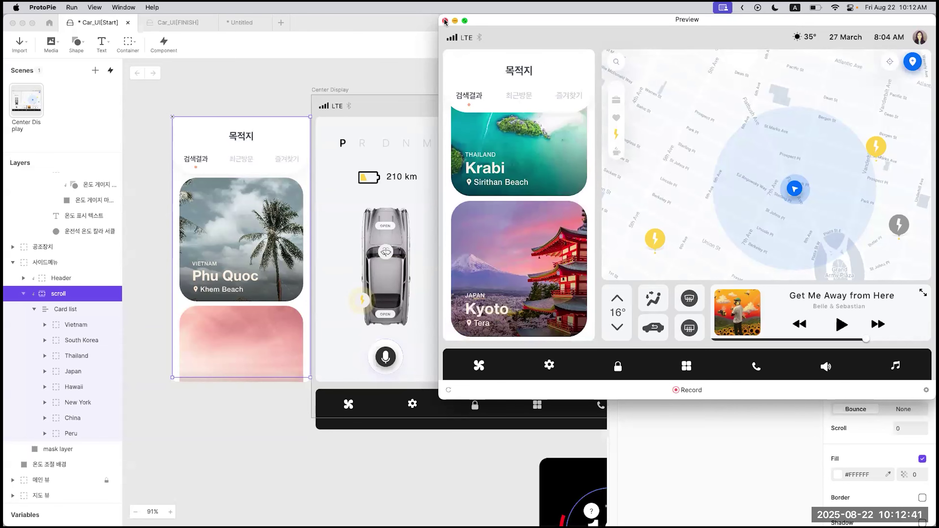
click(444, 20)
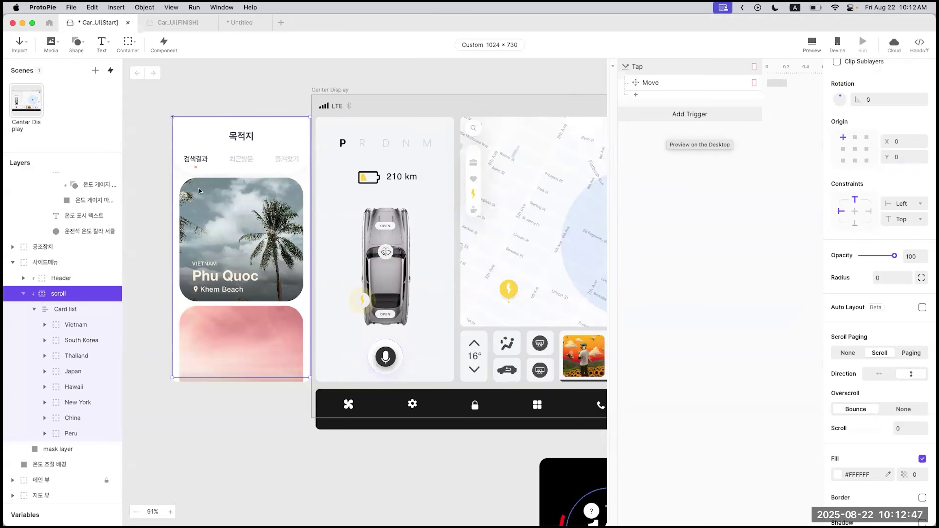
click(67, 278)
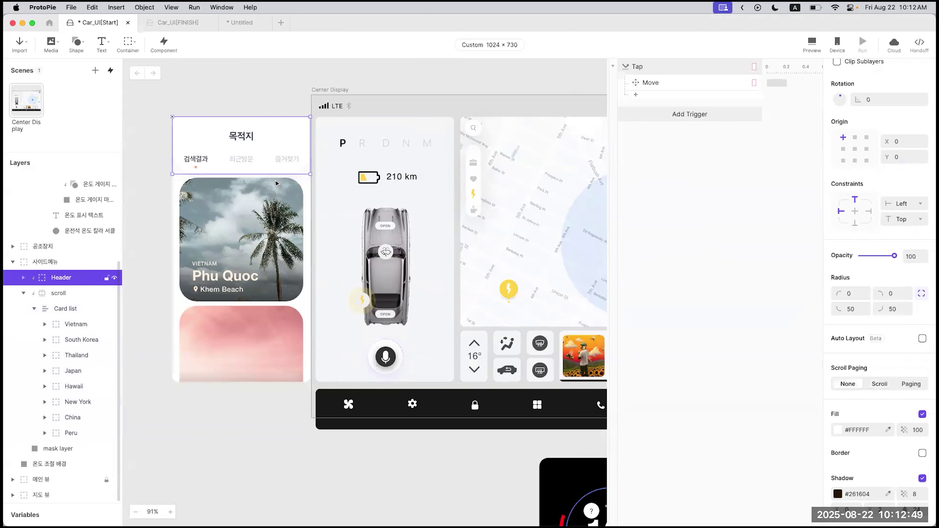
click(710, 121)
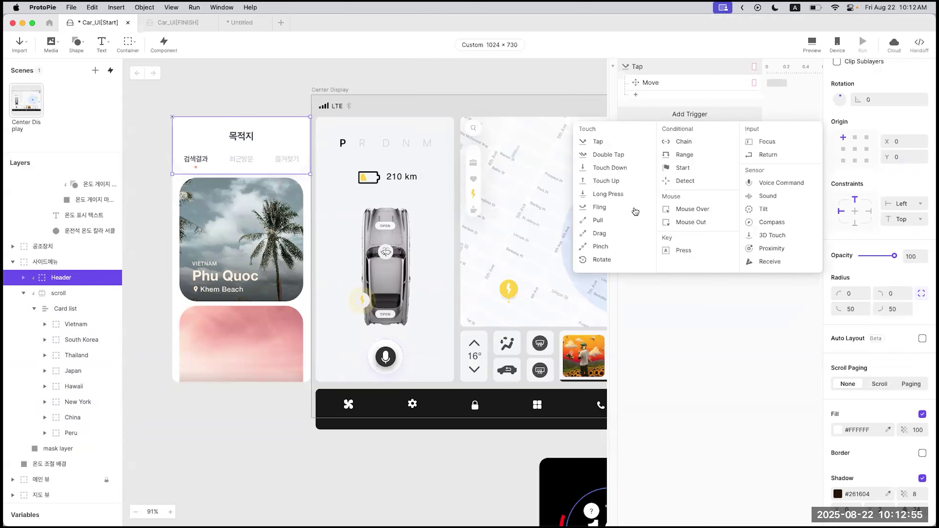
click(612, 141)
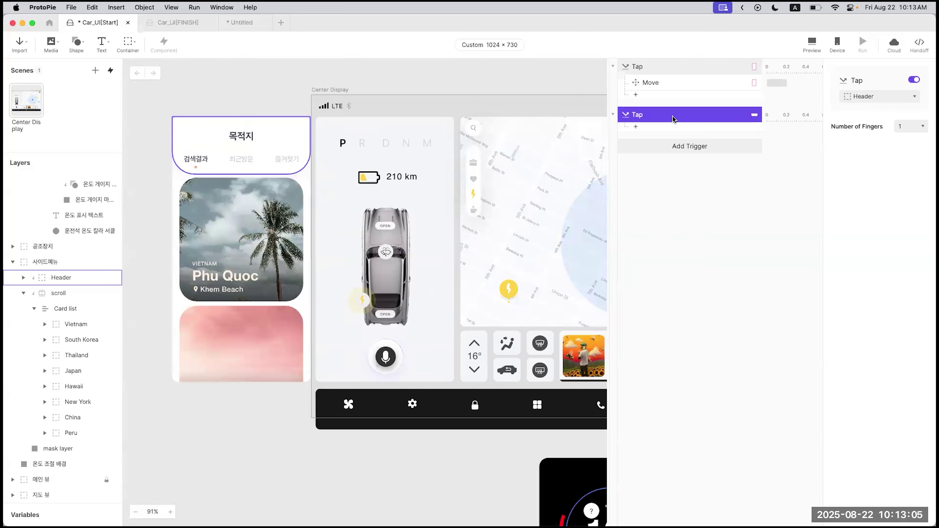
key(Delete)
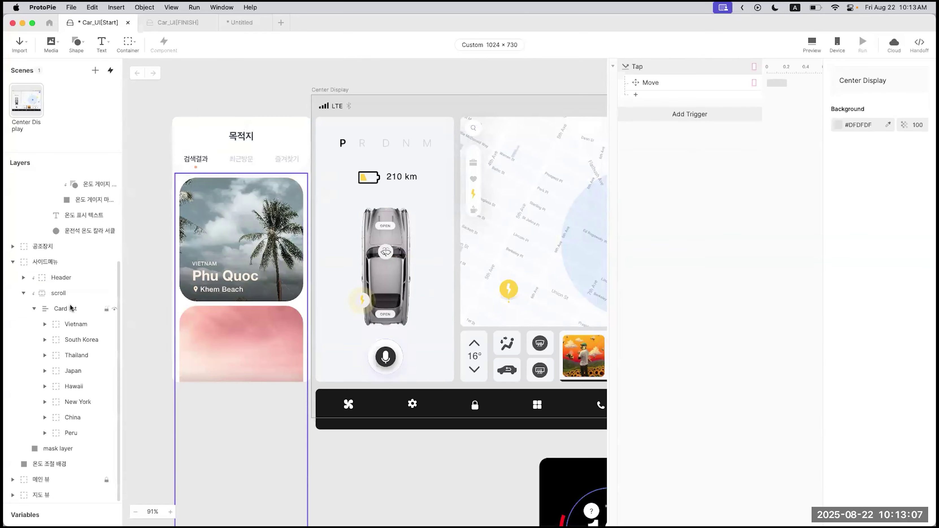
Step: Add a Fling trigger to the scroll container and set its direction to up
click(74, 293)
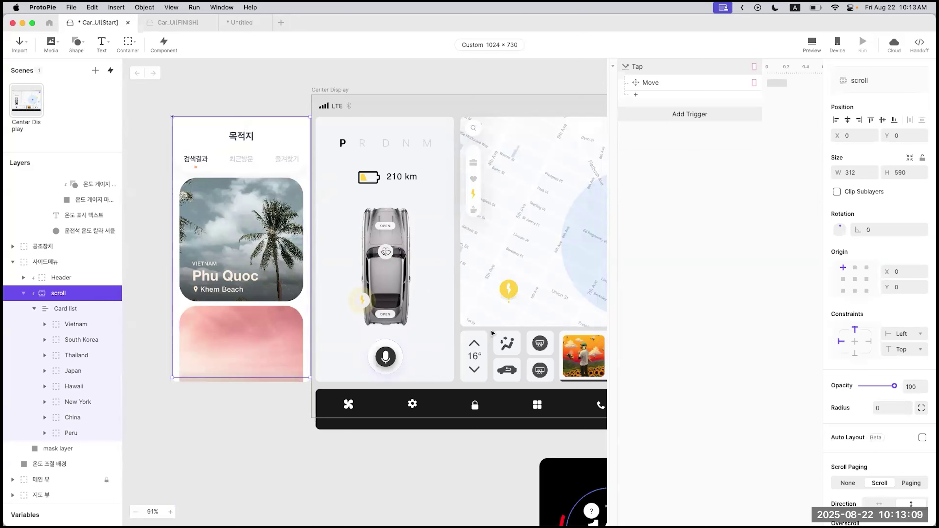
click(688, 114)
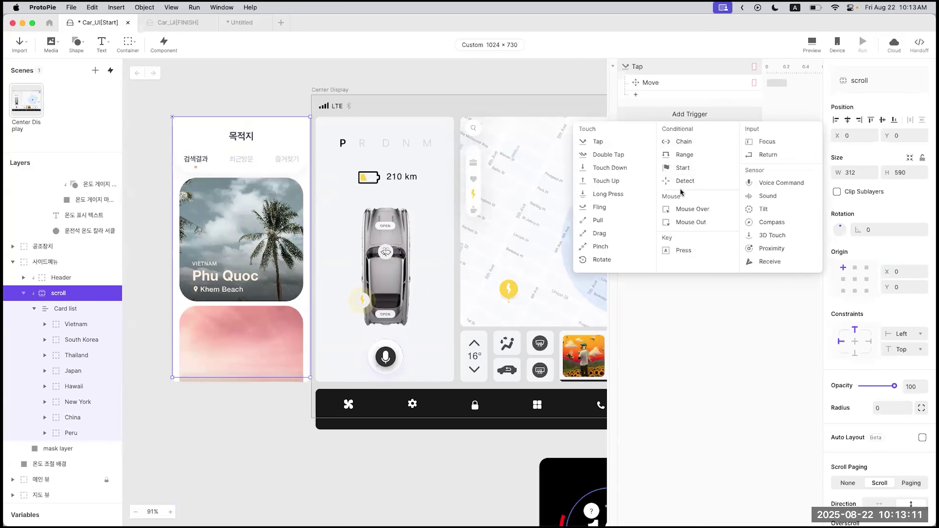
click(622, 212)
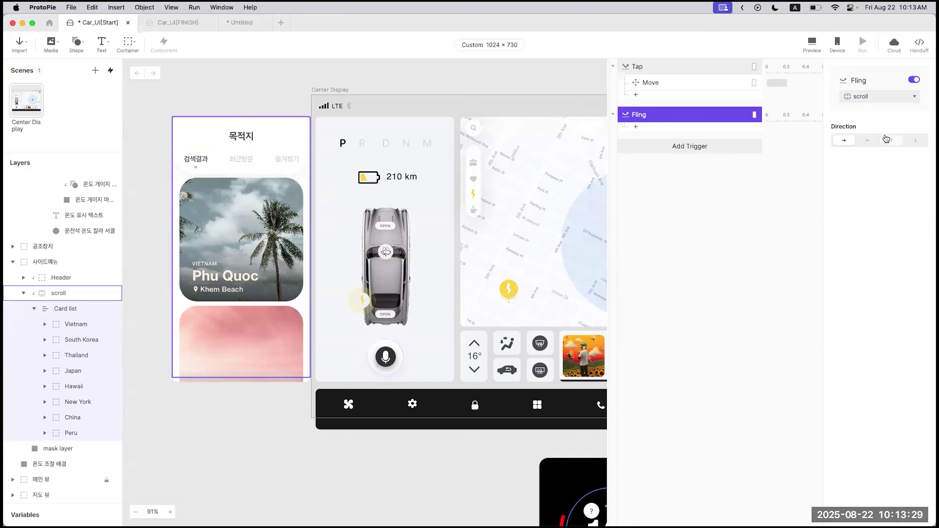
click(892, 143)
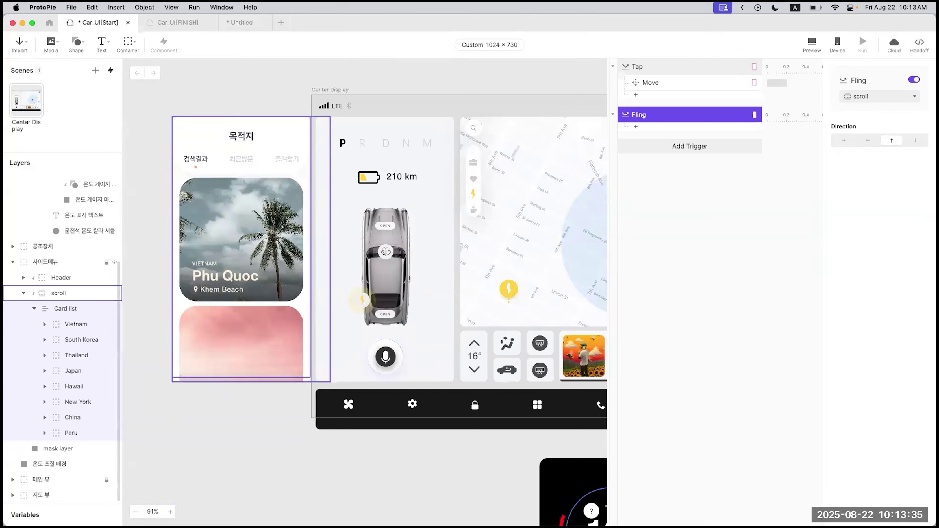
Step: Add a Move response targeting the Header layer to the scroll container's upward Fling trigger
click(62, 277)
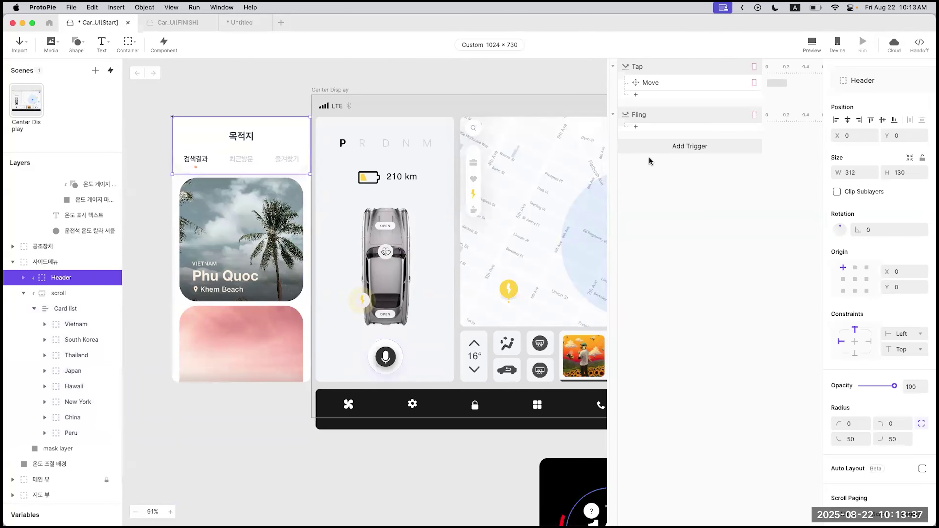
click(636, 127)
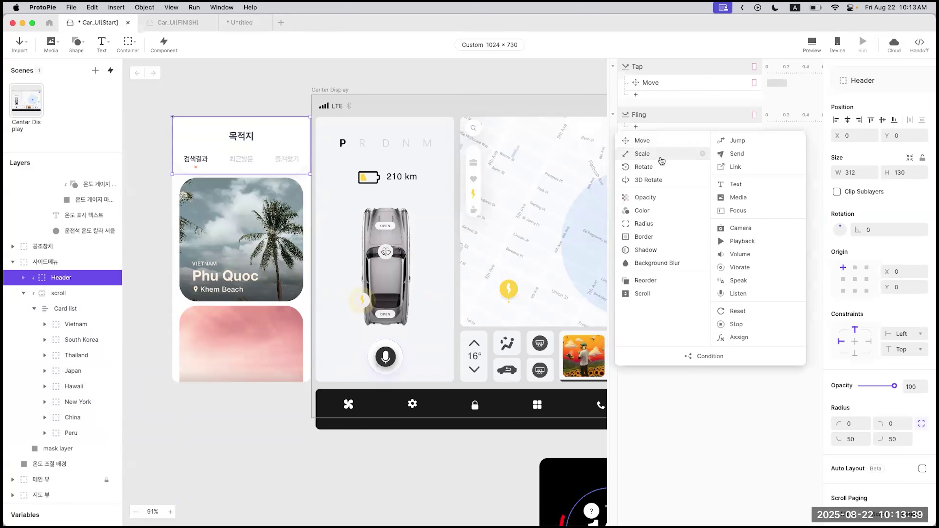
click(661, 142)
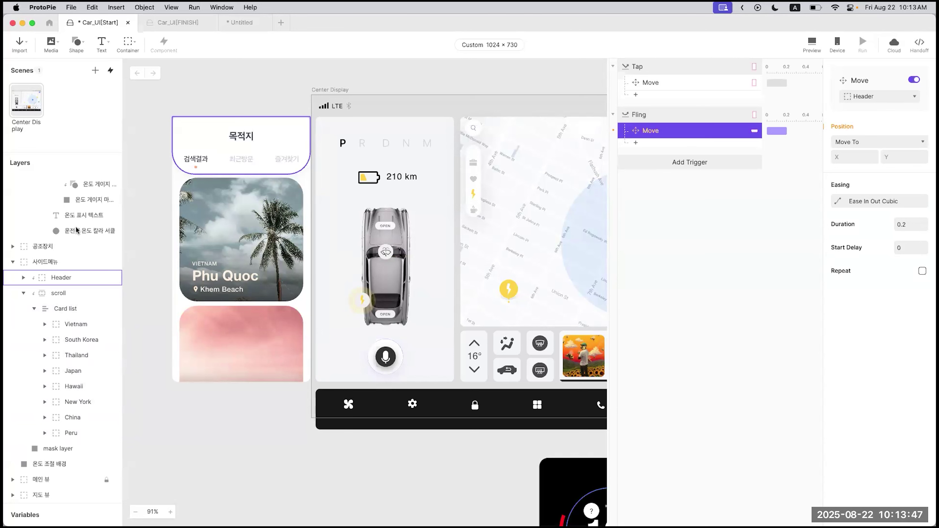
Step: Try raising the Header layer to Y -65 so that only its tab row sits at the menu's upper edge
click(61, 278)
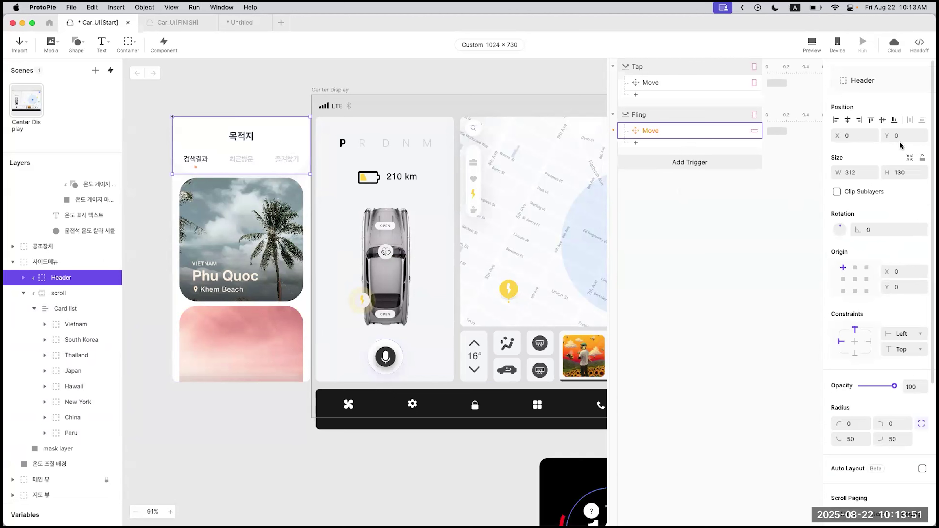
drag(258, 145, 257, 119)
key(super+z)
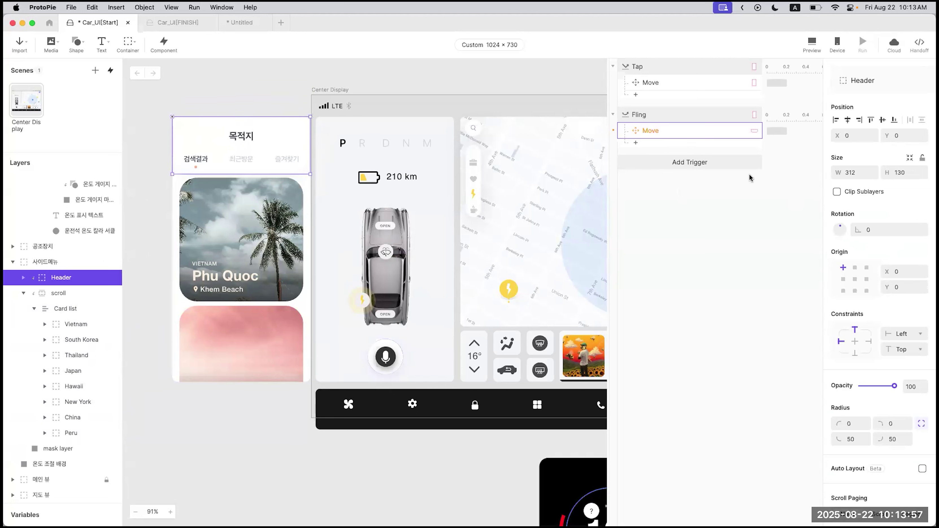
click(908, 136)
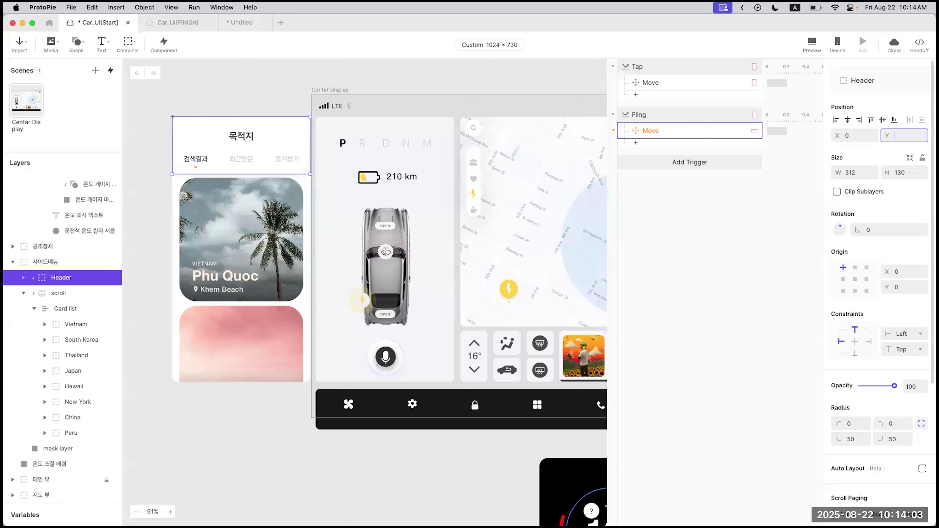
key(Return)
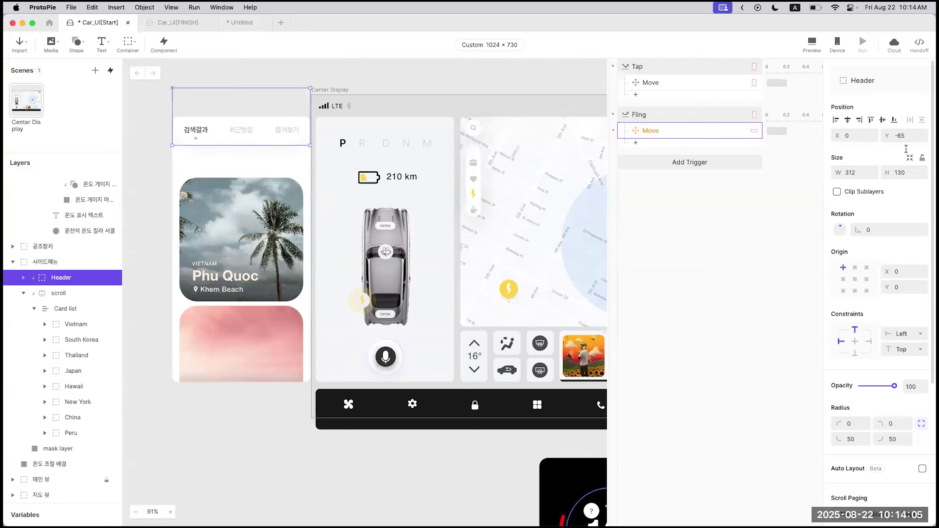
Step: Set the Header's Move response under the upward Fling to Y -65 and review the trigger and response settings
click(675, 135)
click(911, 157)
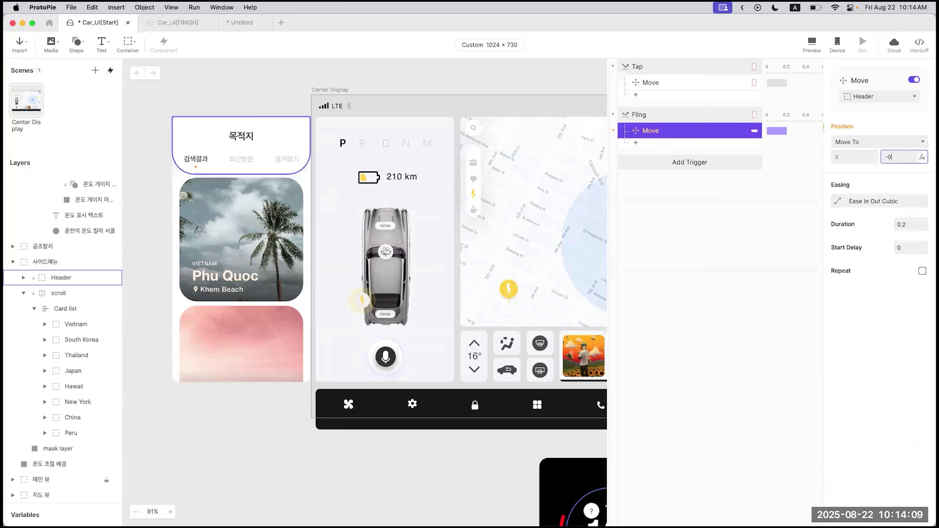
text(-65)
key(Return)
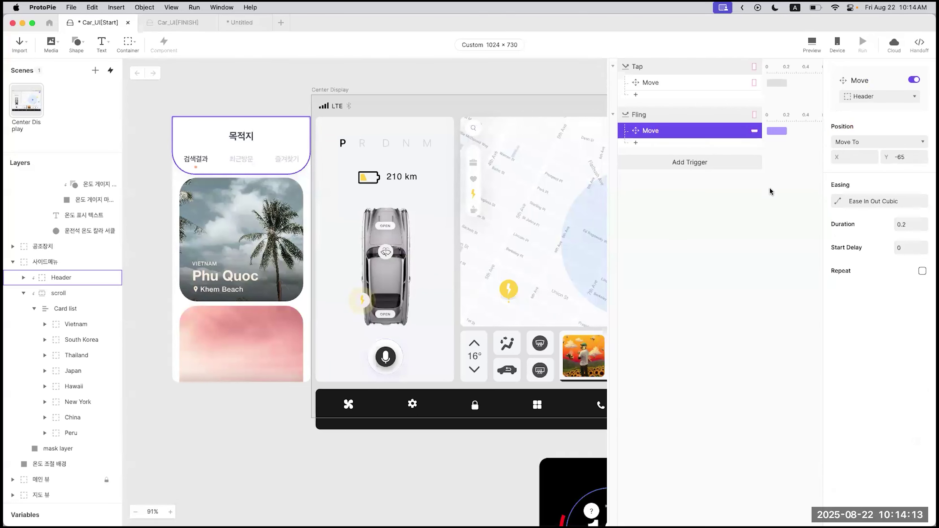
click(688, 118)
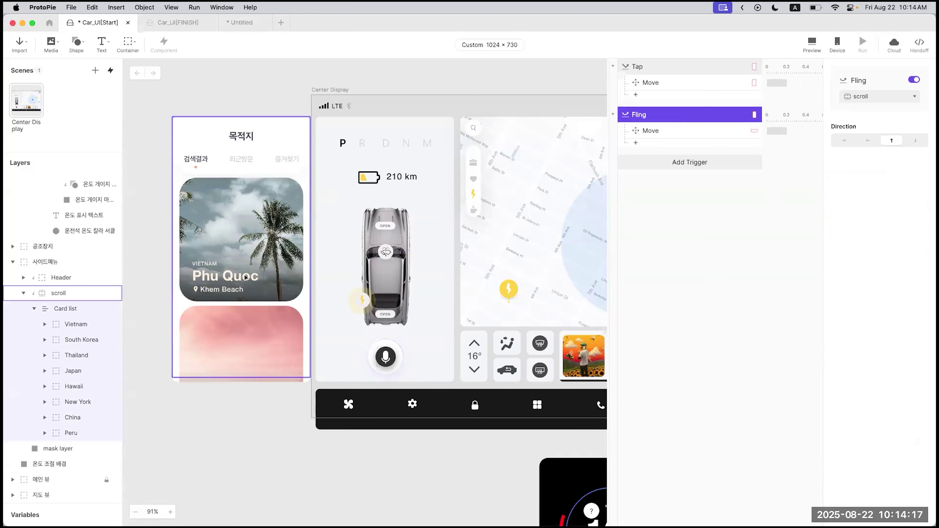
click(653, 134)
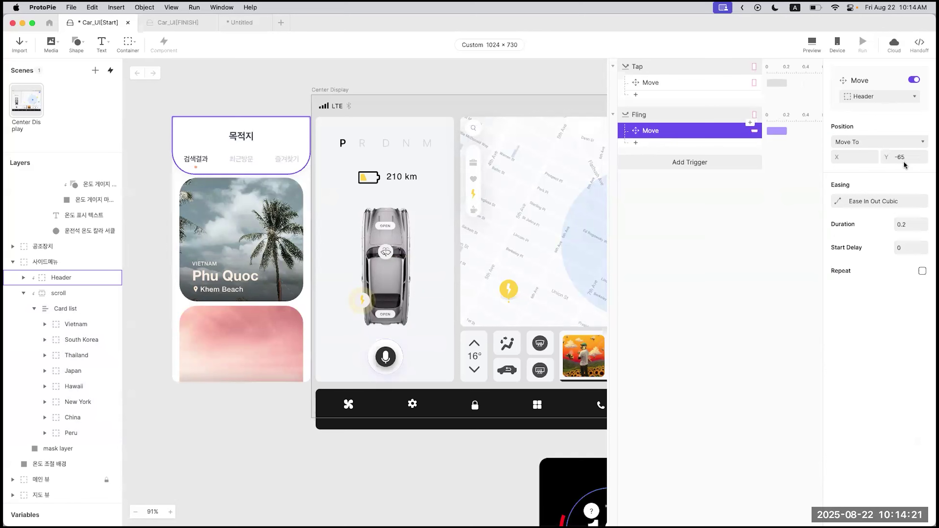
Step: Preview the prototype, open the side menu, test flinging the cards upward to shift the header, and close the preview
click(812, 45)
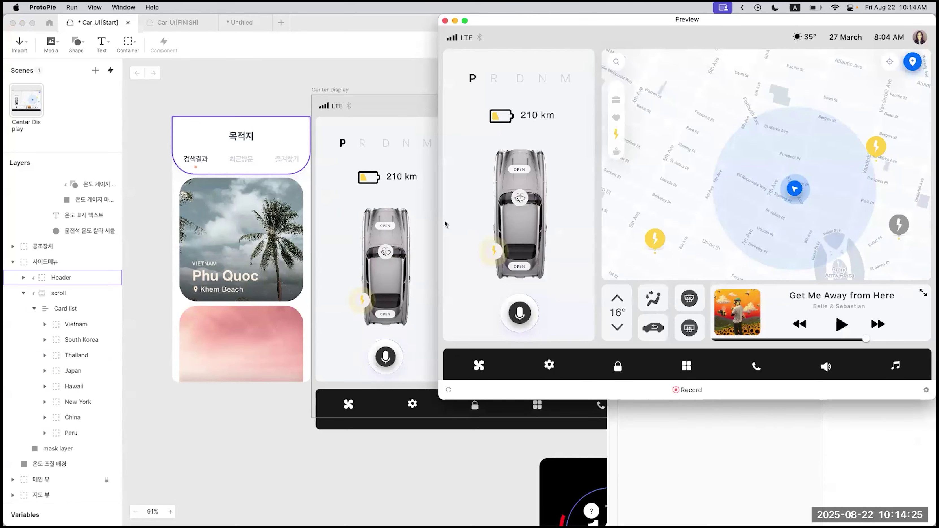
drag(444, 219, 498, 228)
drag(533, 279, 542, 188)
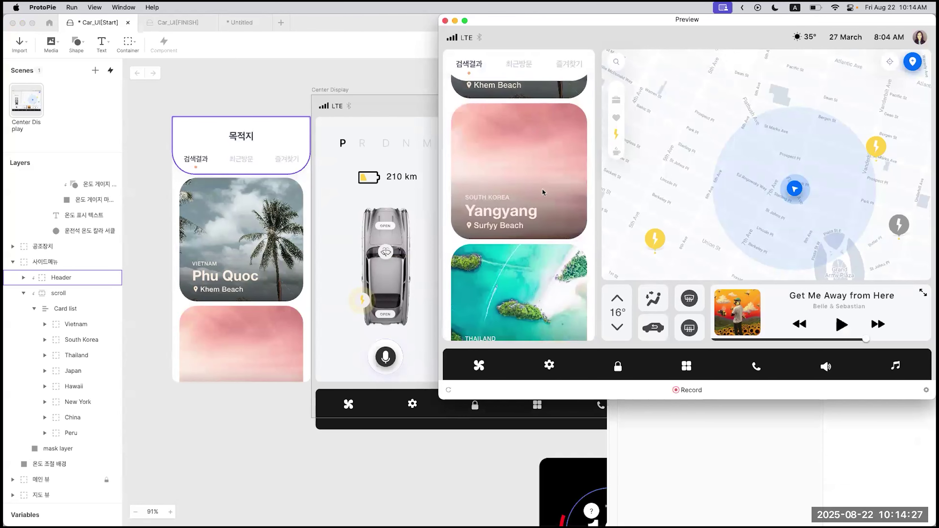
drag(535, 262, 501, 109)
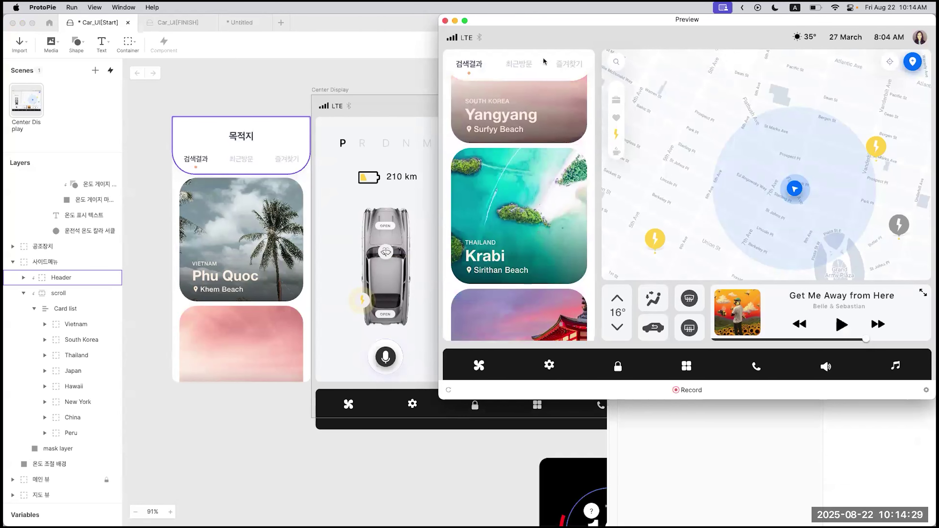
click(445, 20)
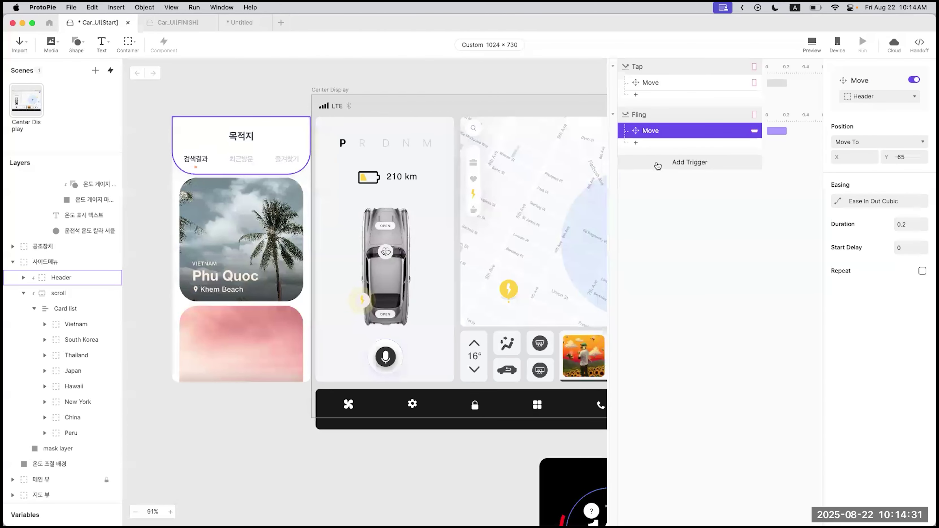
Step: Add a second Fling trigger to the scroll container and set its direction to down
click(658, 115)
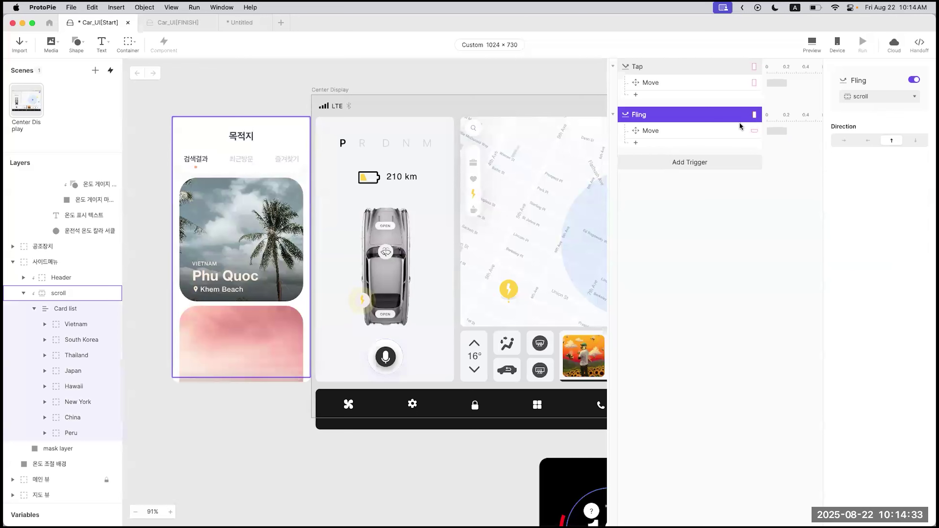
click(692, 130)
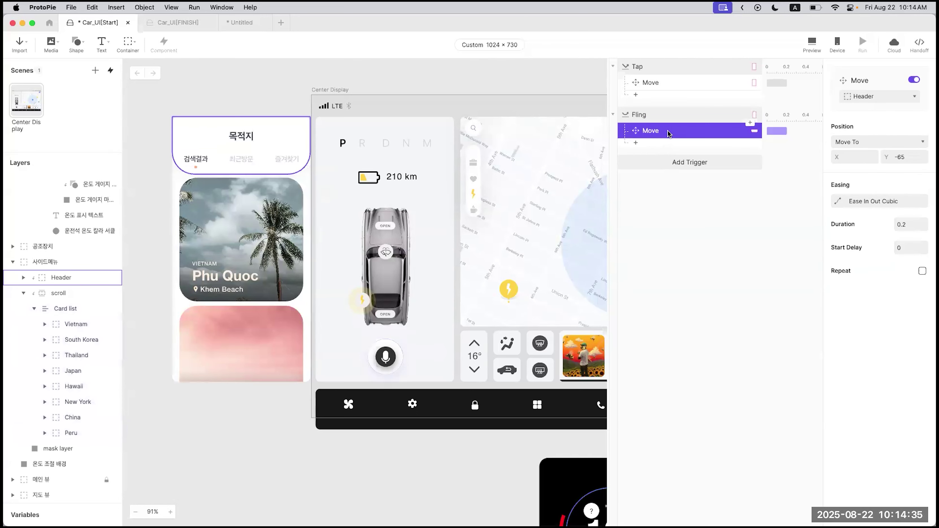
click(661, 166)
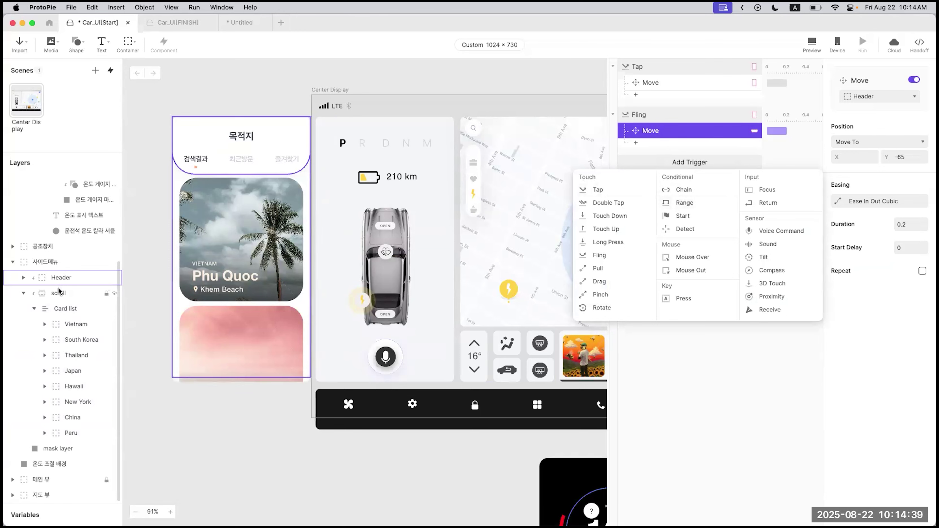
click(177, 252)
click(673, 167)
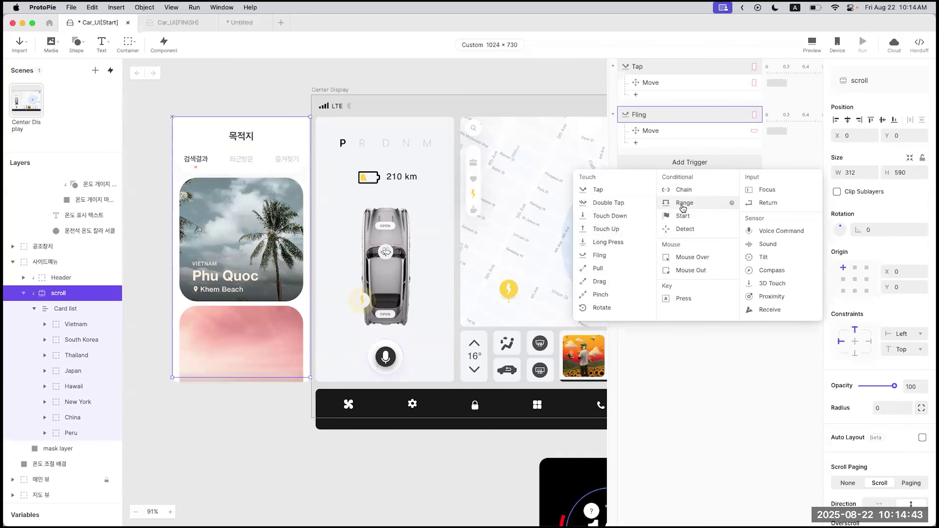
click(599, 256)
click(915, 141)
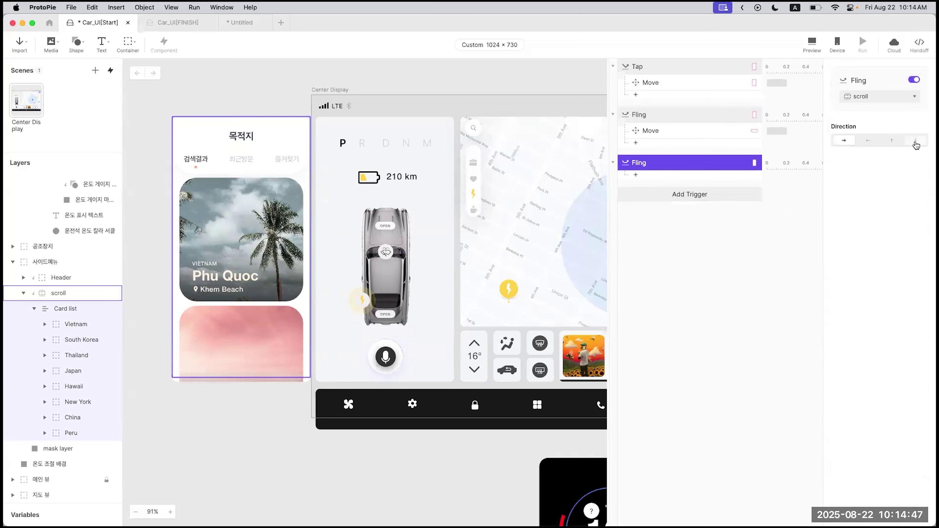
Step: Add a Move response for the Header layer to the downward Fling trigger and set its Y to 0
click(646, 178)
click(44, 277)
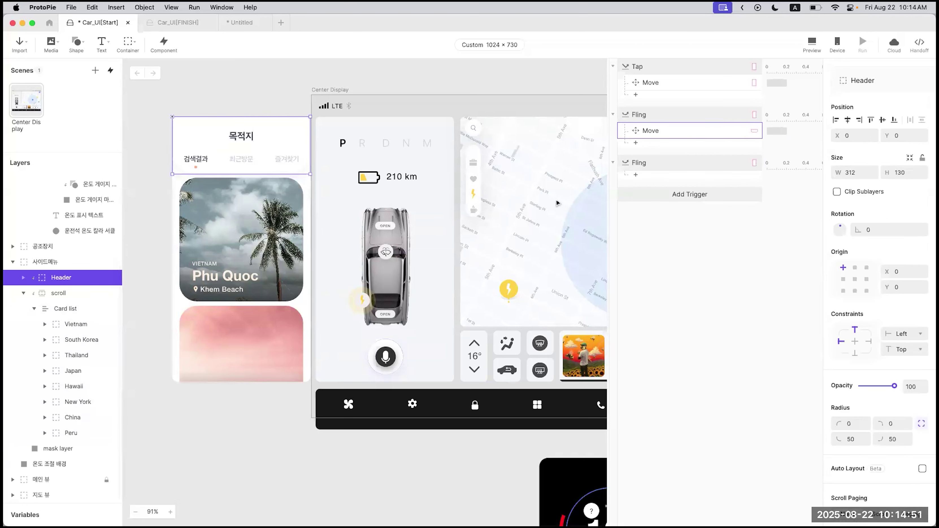
click(636, 174)
click(637, 190)
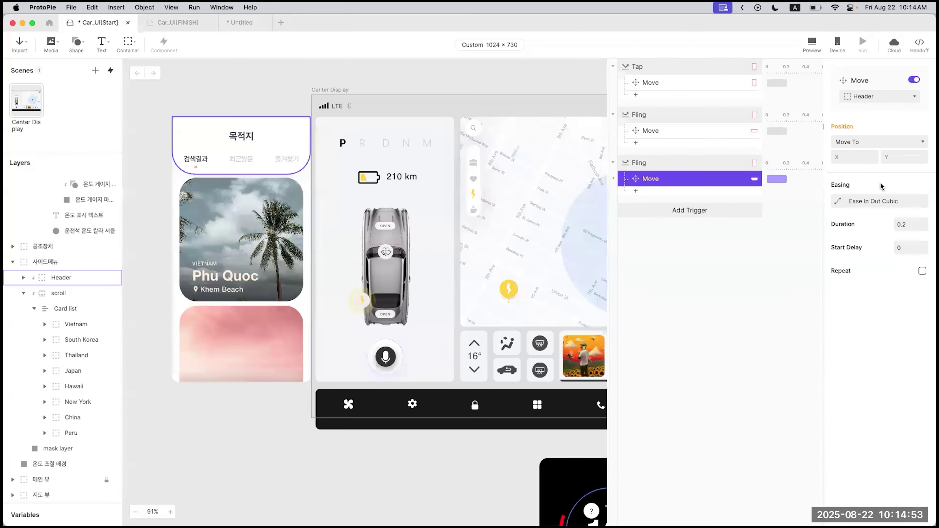
click(901, 161)
key(Return)
Step: Preview the prototype, open the side menu, fling the cards up and down to test the header's movement, and close the preview
click(813, 45)
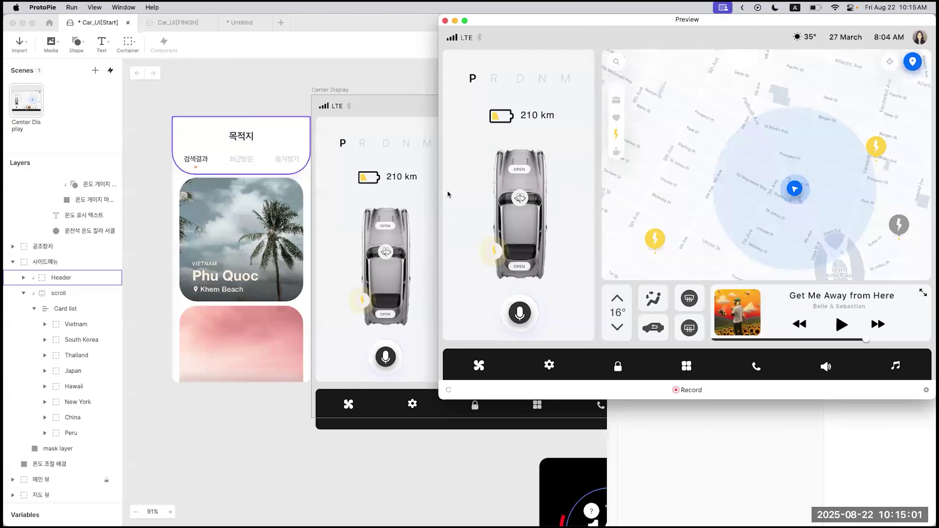
drag(447, 194, 518, 237)
drag(536, 284, 462, 62)
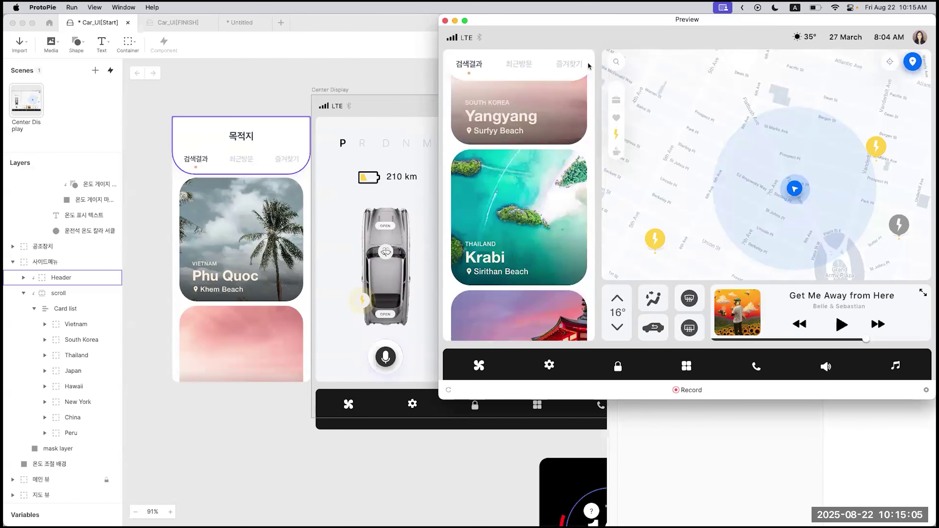
drag(537, 139, 537, 193)
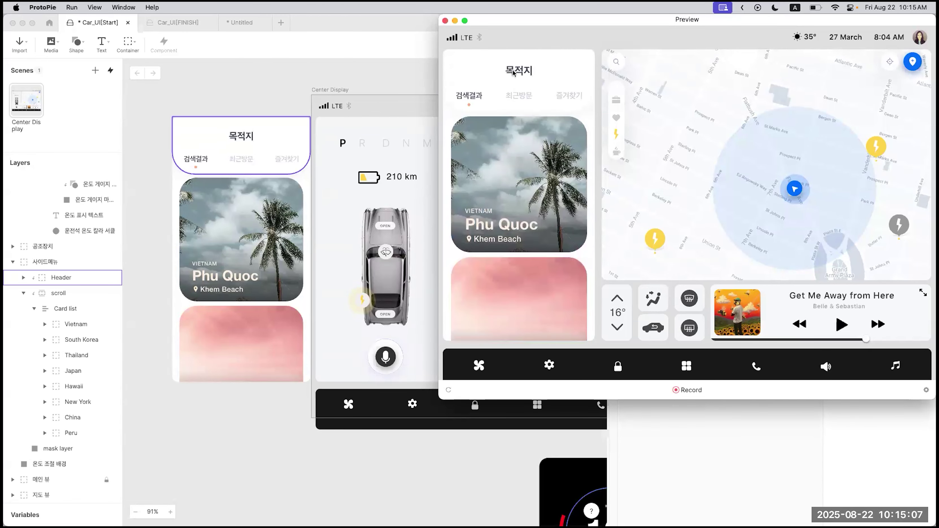
click(445, 22)
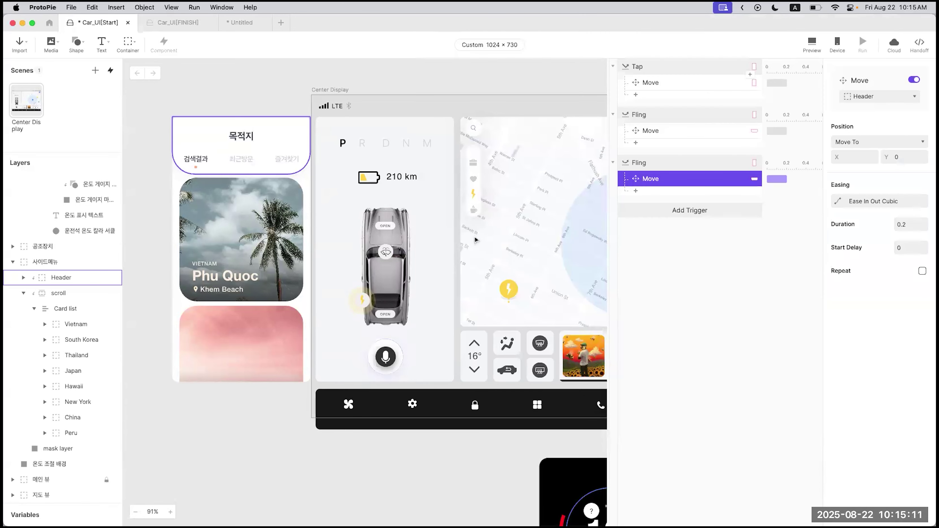
scroll(474, 241, right, 3)
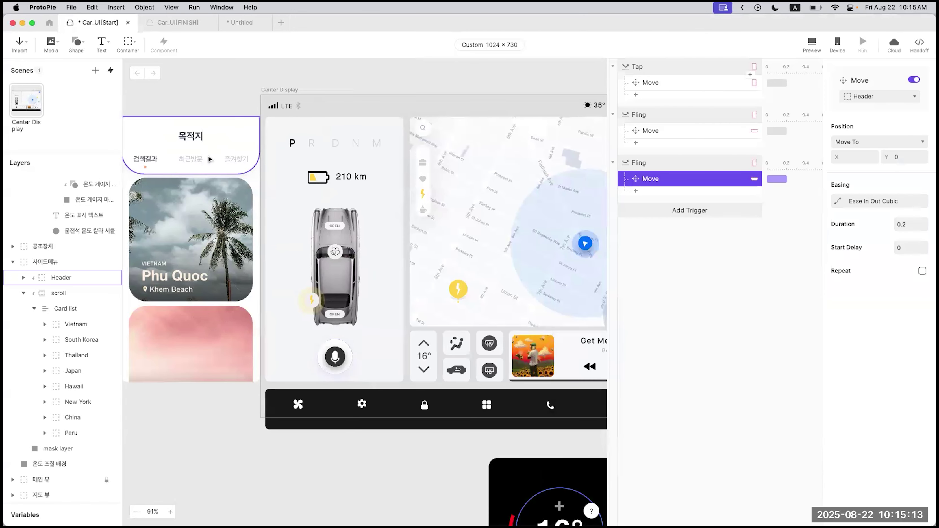
scroll(210, 159, left, 2)
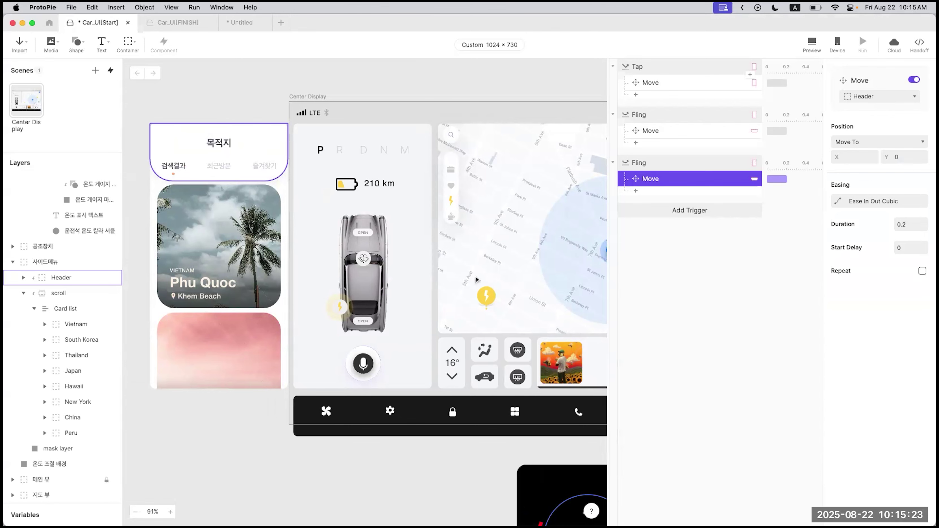
scroll(477, 281, right, 5)
scroll(483, 245, left, 3)
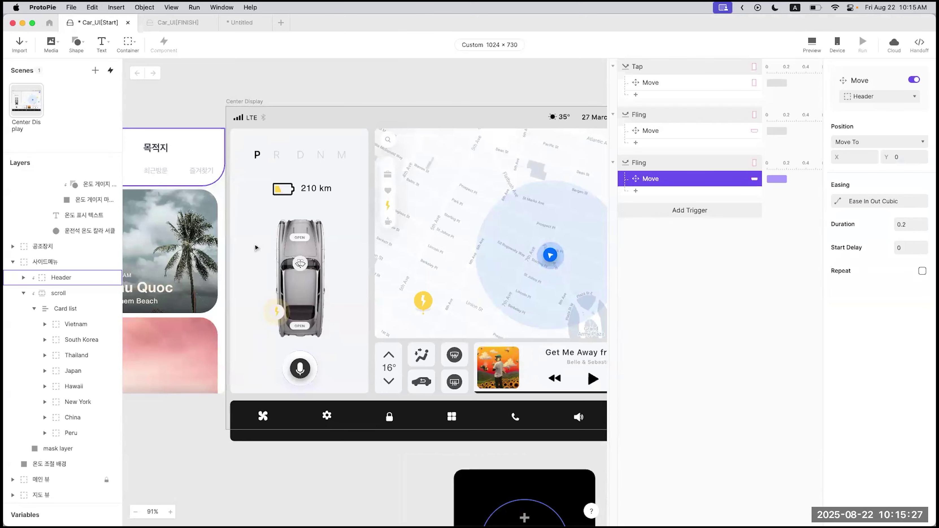
scroll(245, 257, left, 3)
Step: Add a Tap trigger to the Card list layer
click(72, 309)
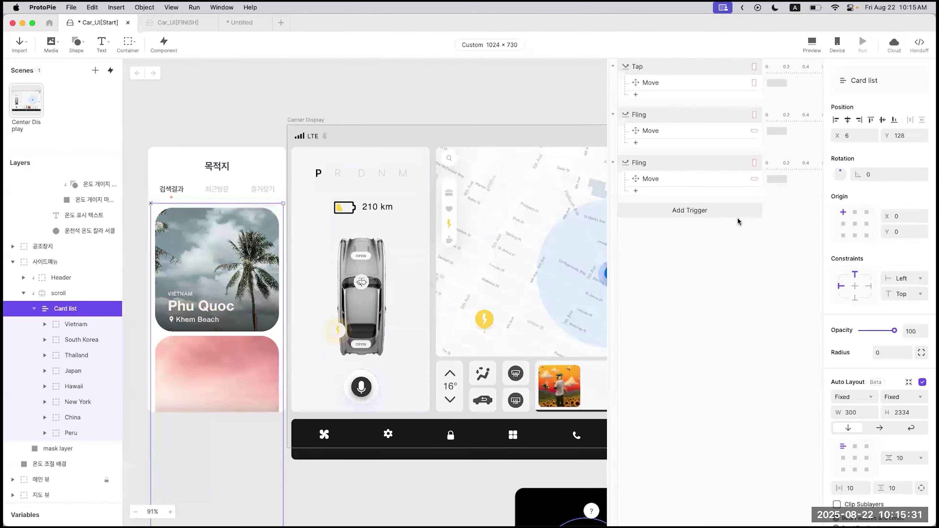
click(722, 214)
click(601, 241)
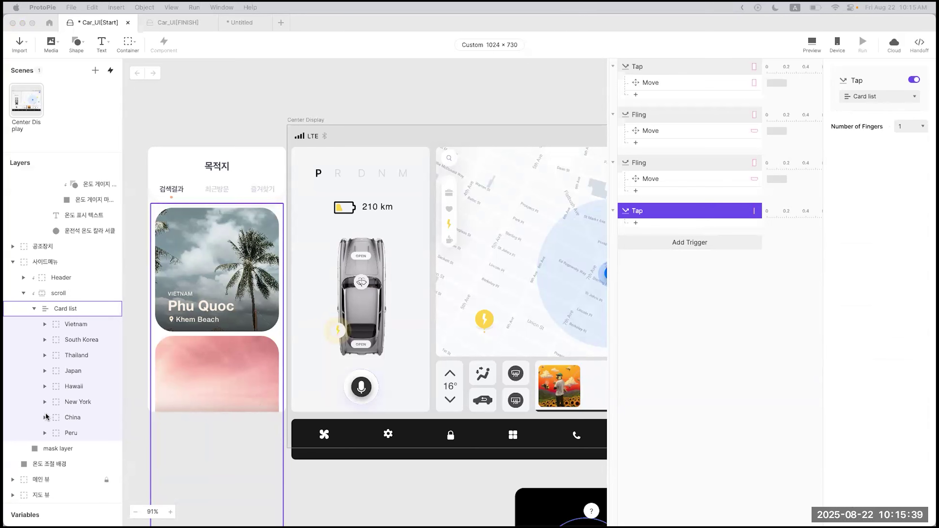
Step: Add a Move response for the 지도 이미지 layer inside 지도 뷰 to the Card list Tap trigger
click(465, 300)
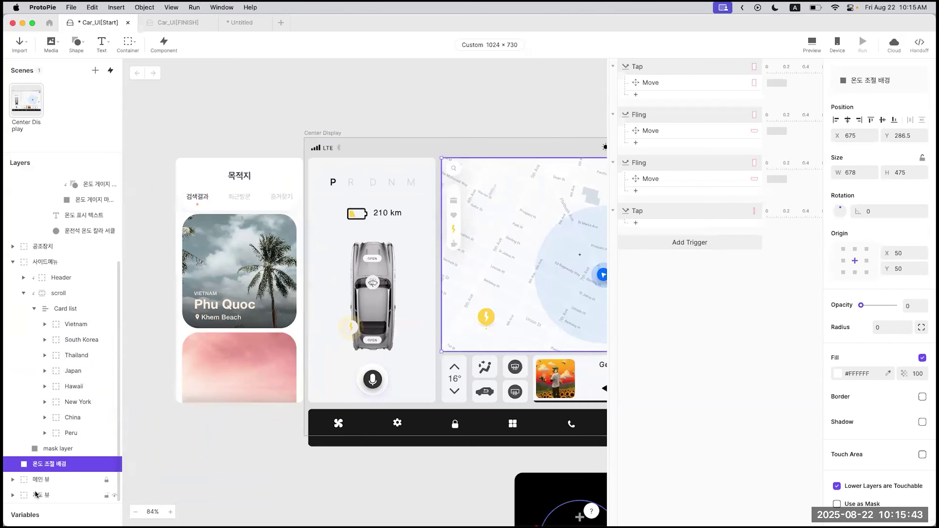
click(47, 492)
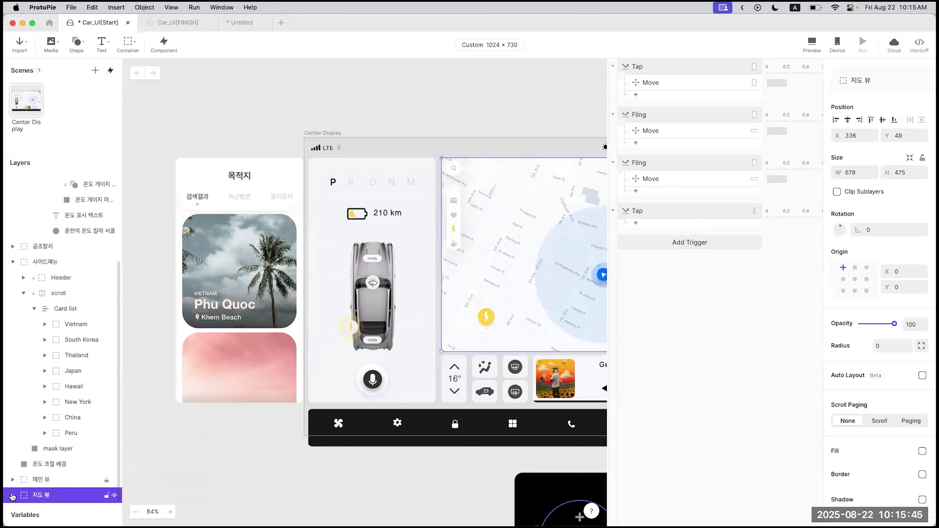
click(12, 497)
scroll(56, 463, down, 5)
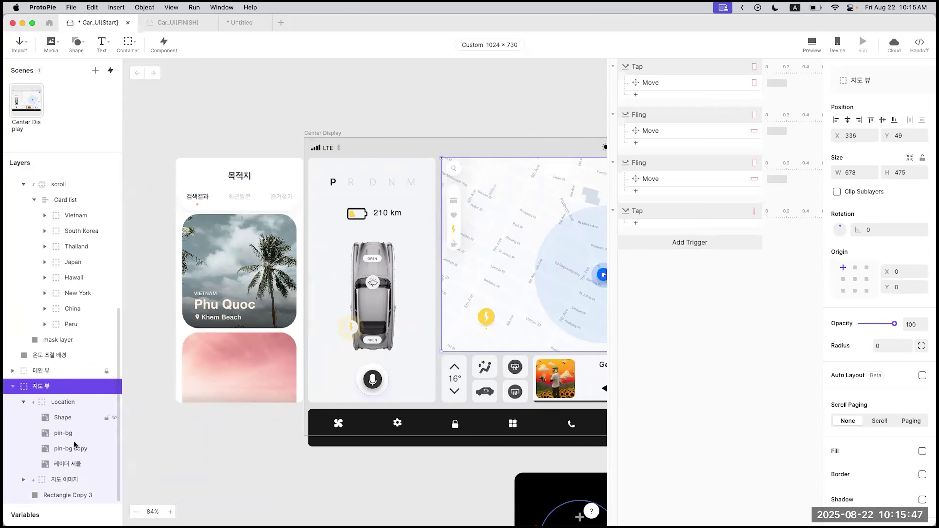
click(65, 479)
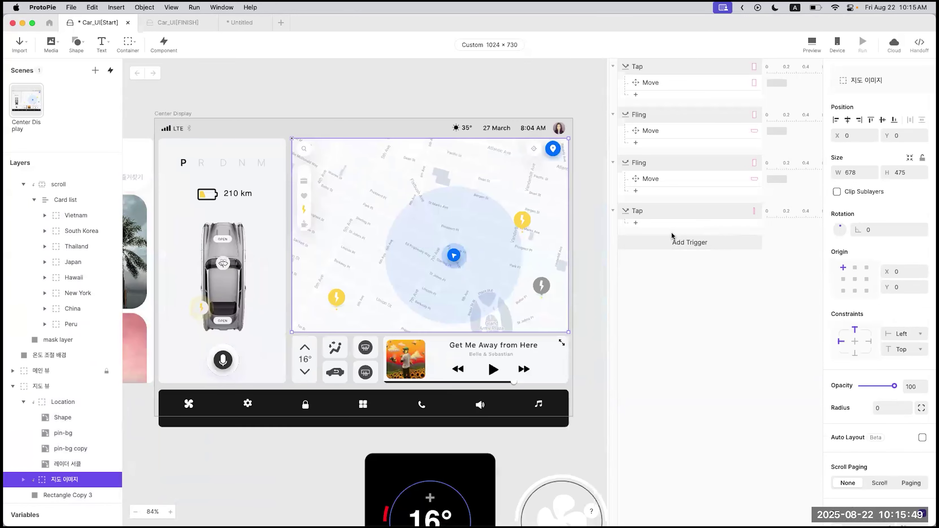
click(666, 226)
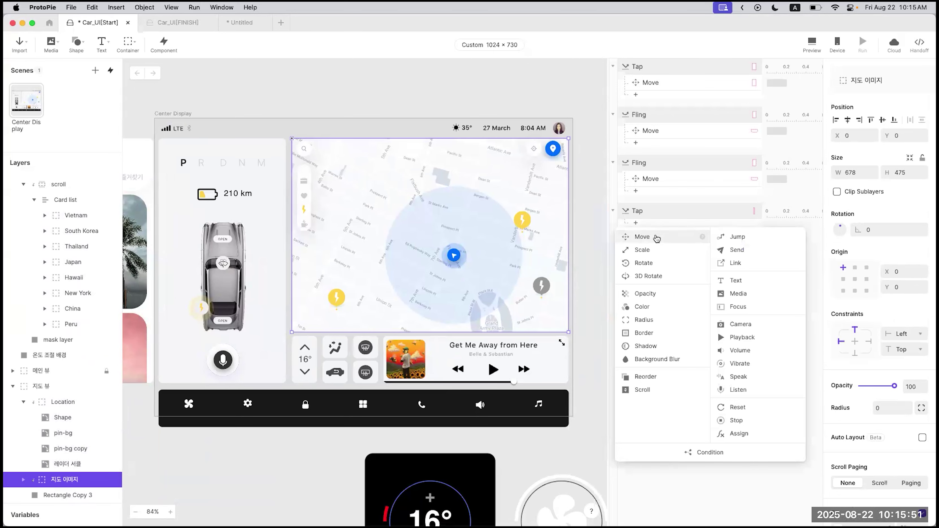
click(656, 238)
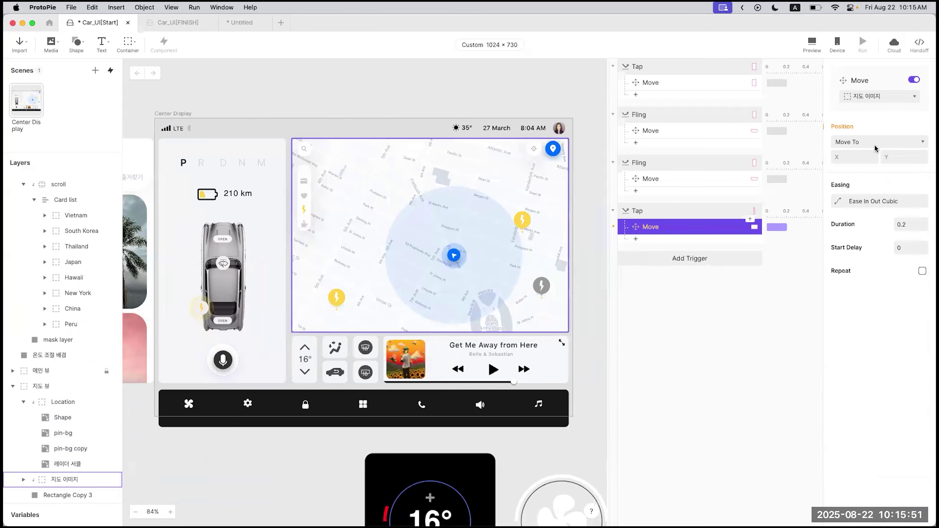
Step: Set the map image's Move response to move to X 160, Y 290
click(84, 480)
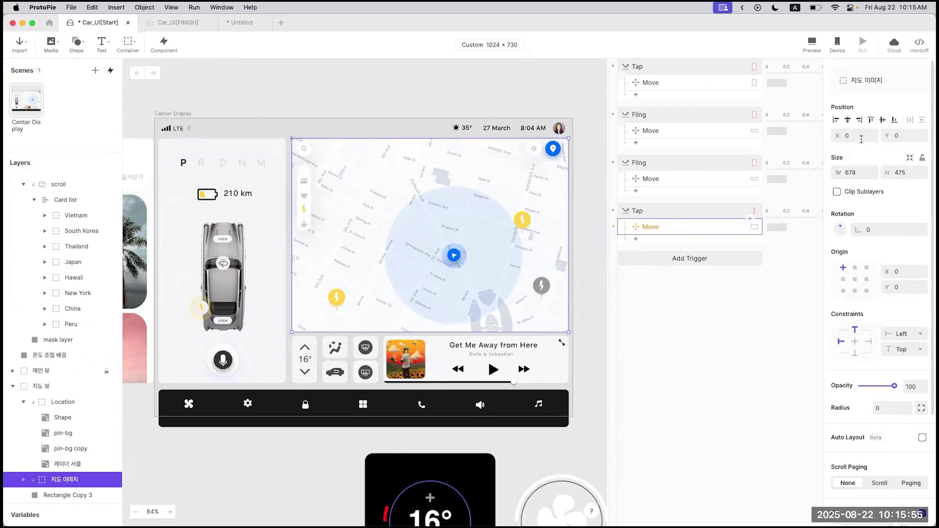
click(674, 231)
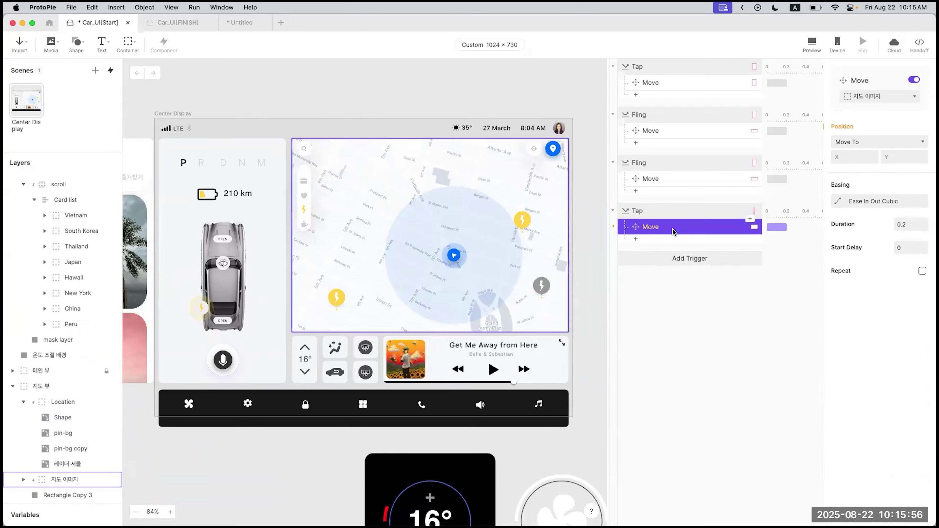
click(849, 157)
text(160)
key(Return)
click(904, 157)
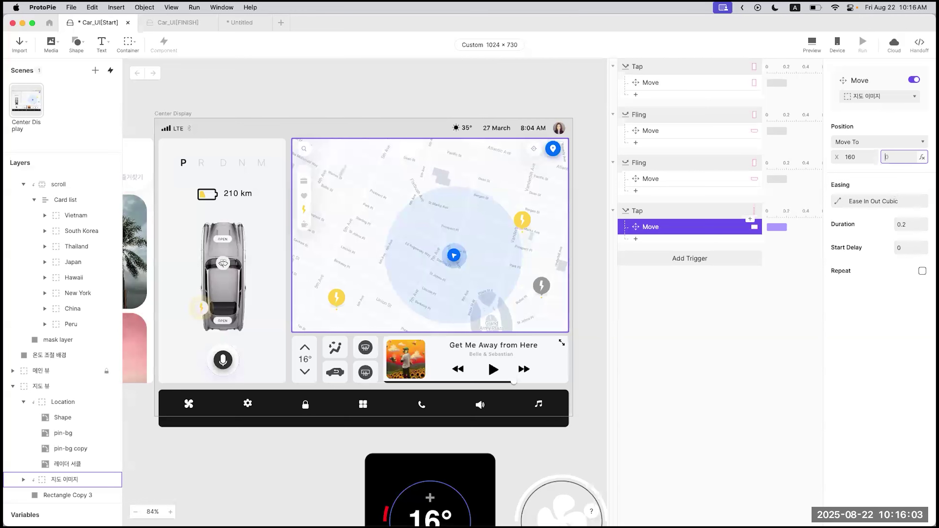
key(Return)
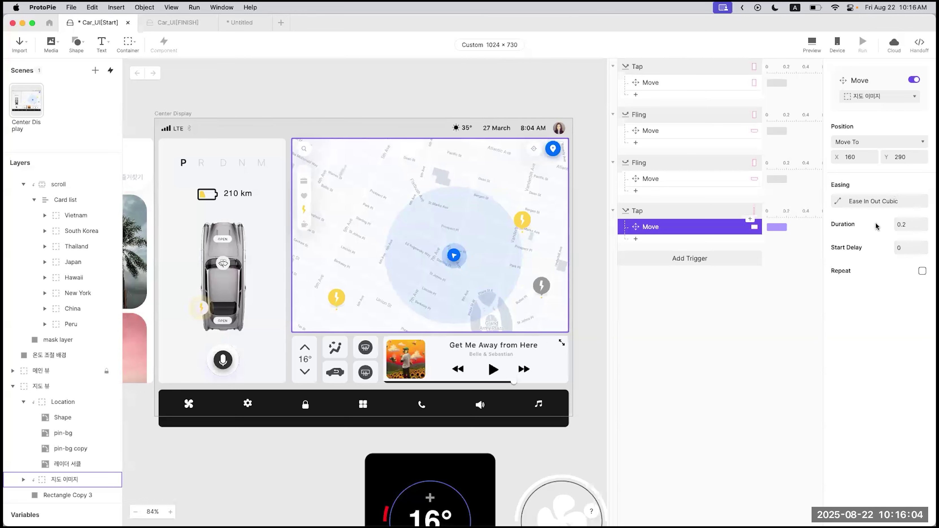
Step: Preview the prototype, open the side menu and tap a card to test the map's movement, restart and repeat the test, and close the preview
click(812, 43)
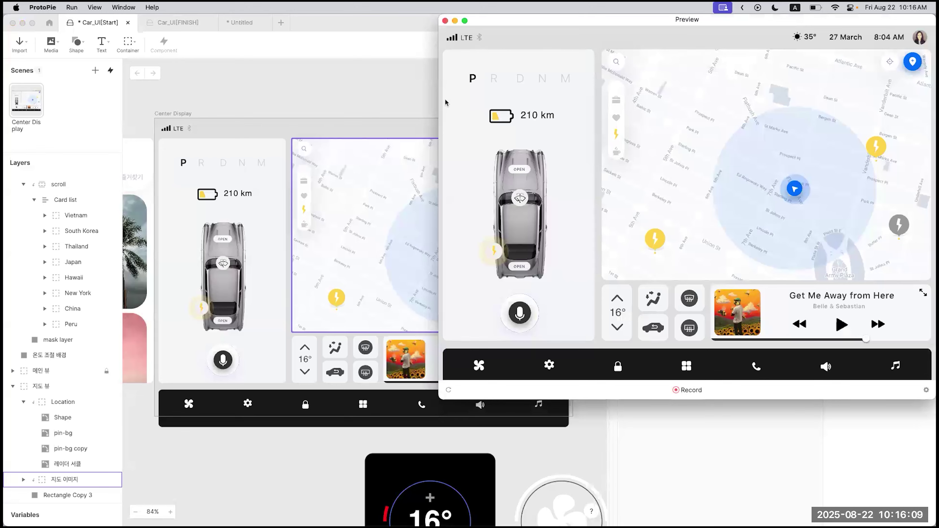
click(446, 103)
drag(605, 22, 228, 64)
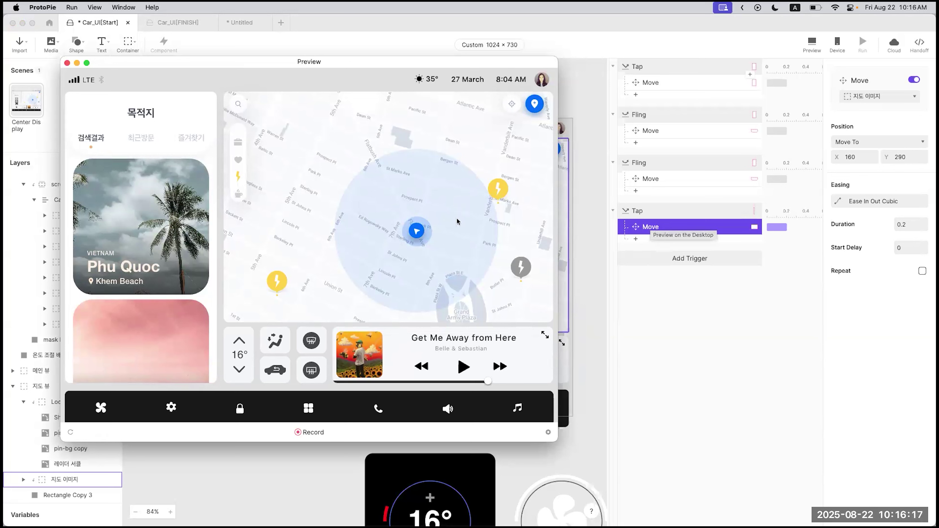
click(155, 240)
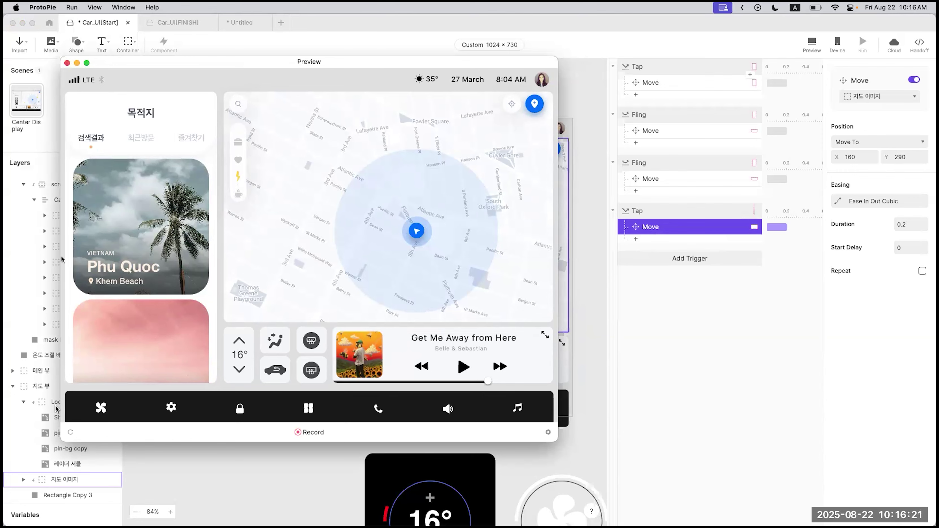
click(70, 433)
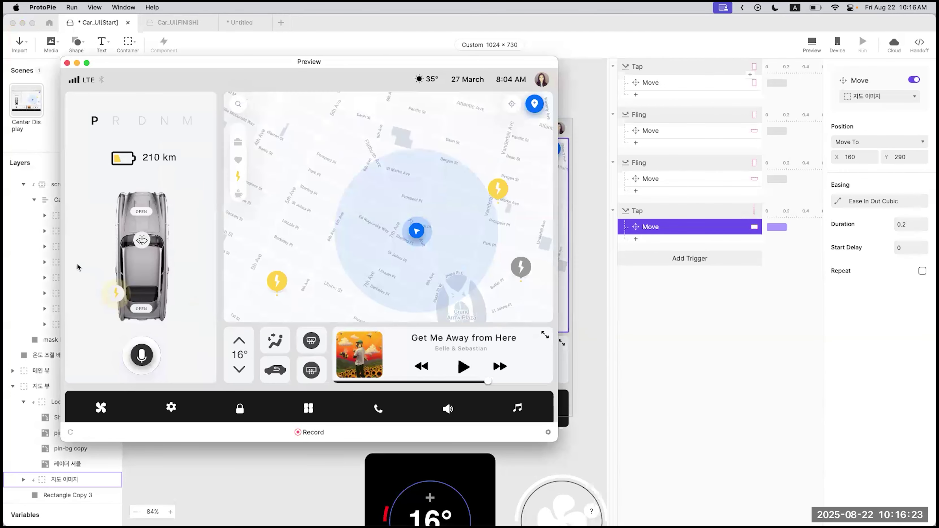
click(147, 262)
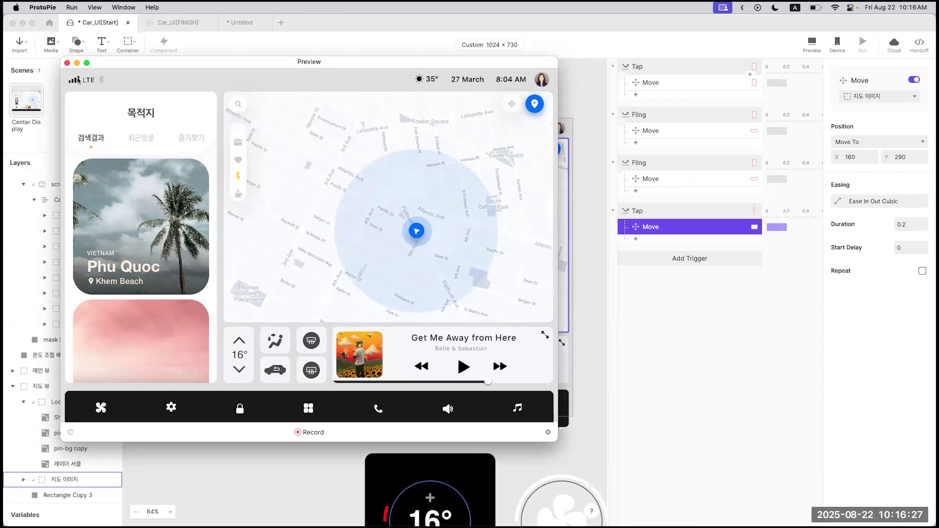
click(67, 63)
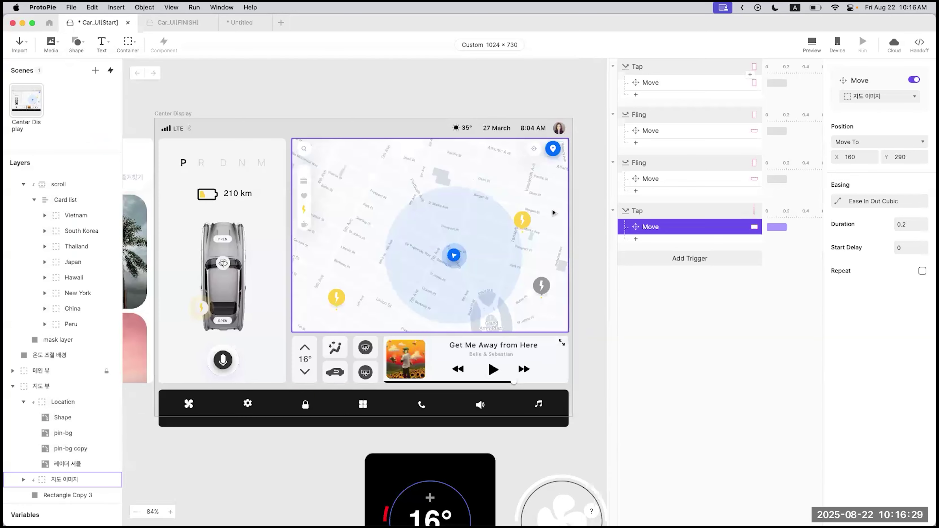
Step: Set the duration of the map image's Move response to 60
click(916, 224)
double_click(907, 224)
key(BackSpace)
key(Return)
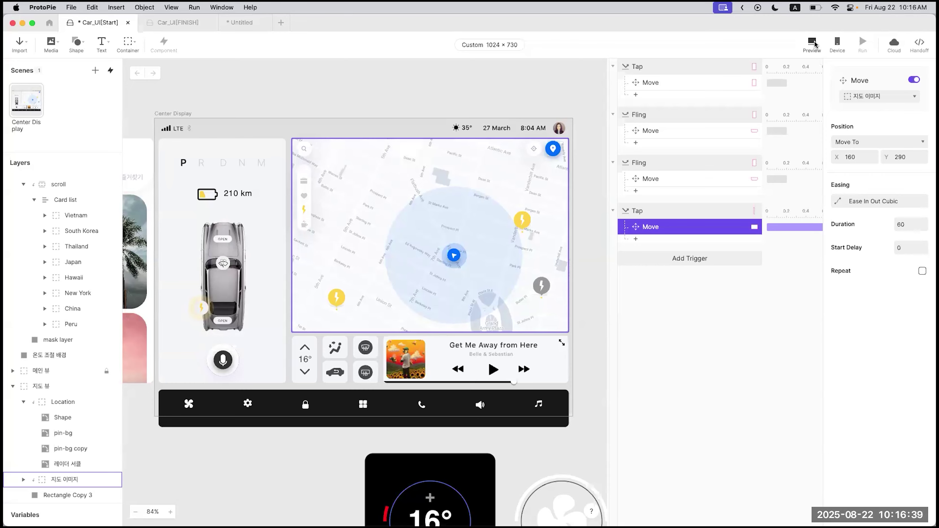
Step: Preview the slower map movement with the side menu open, scroll through the cards and back, and close the preview
click(811, 44)
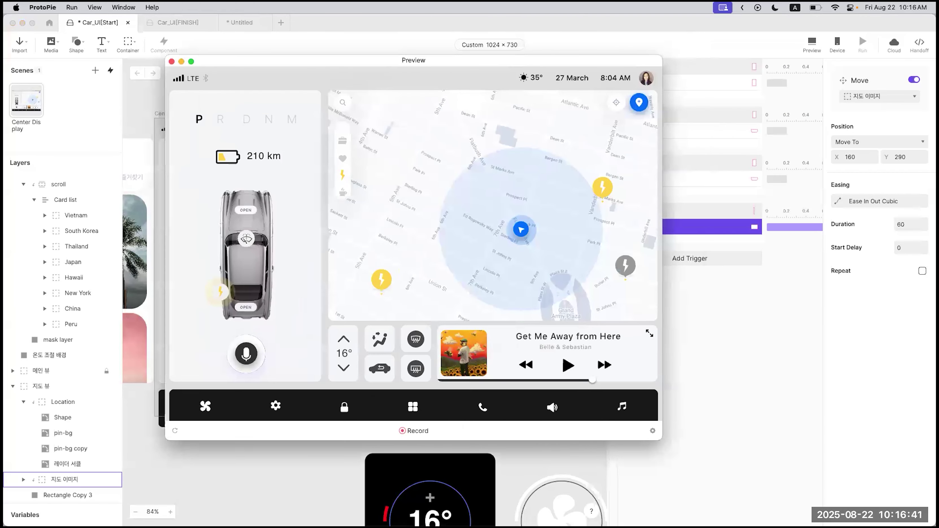
click(174, 246)
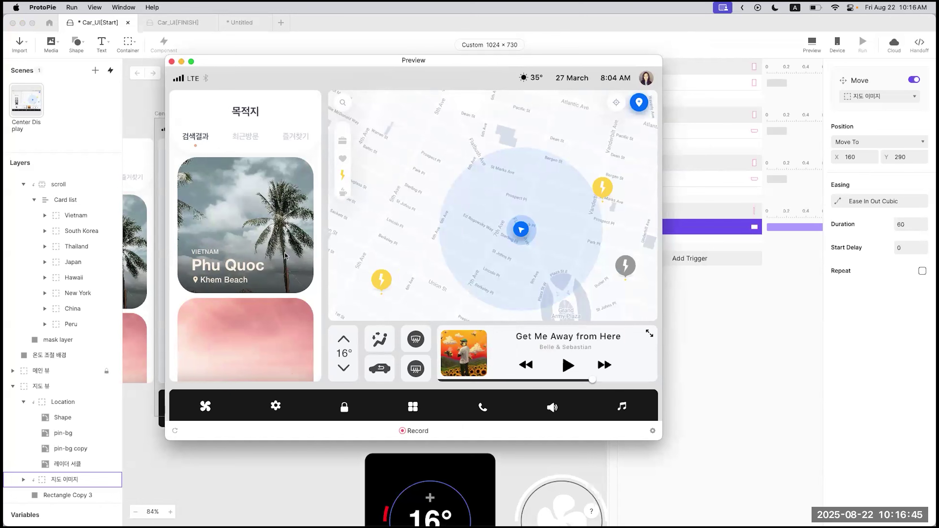
scroll(263, 335, down, 5)
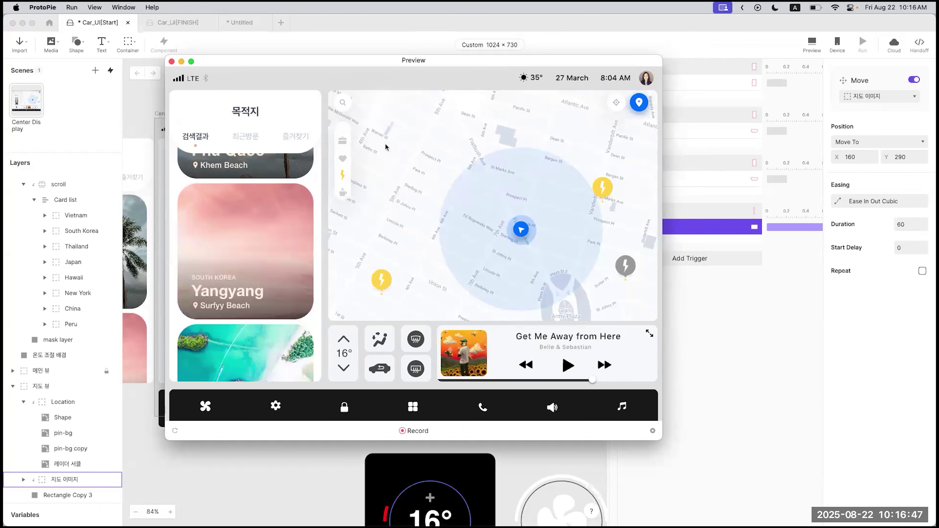
drag(425, 64, 287, 99)
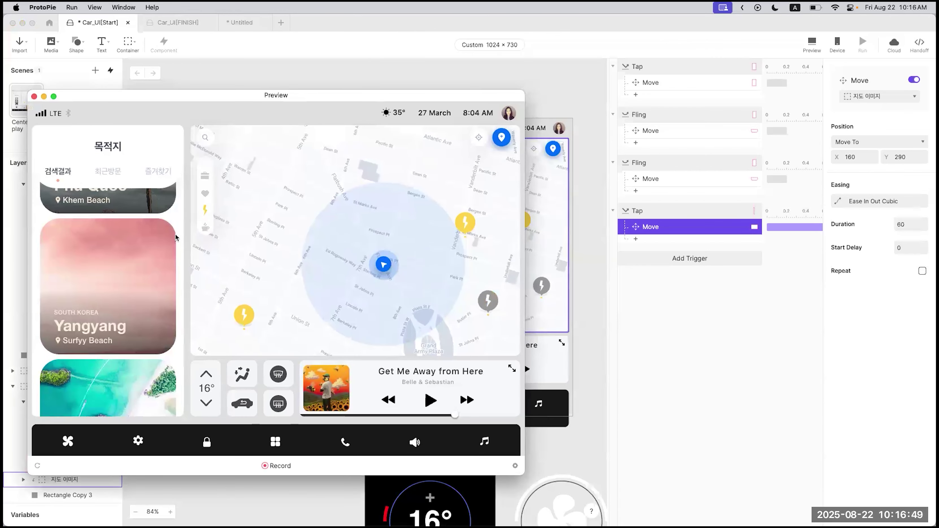
scroll(123, 269, up, 5)
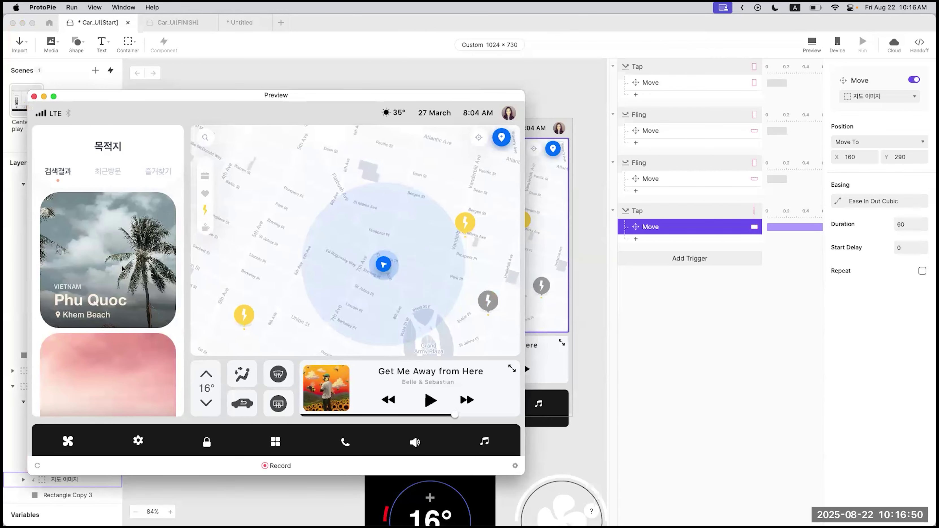
click(34, 96)
Step: Check the Card list Tap trigger and its Move response, preview the opened side menu with the Phu Quoc card, and close the preview
click(642, 212)
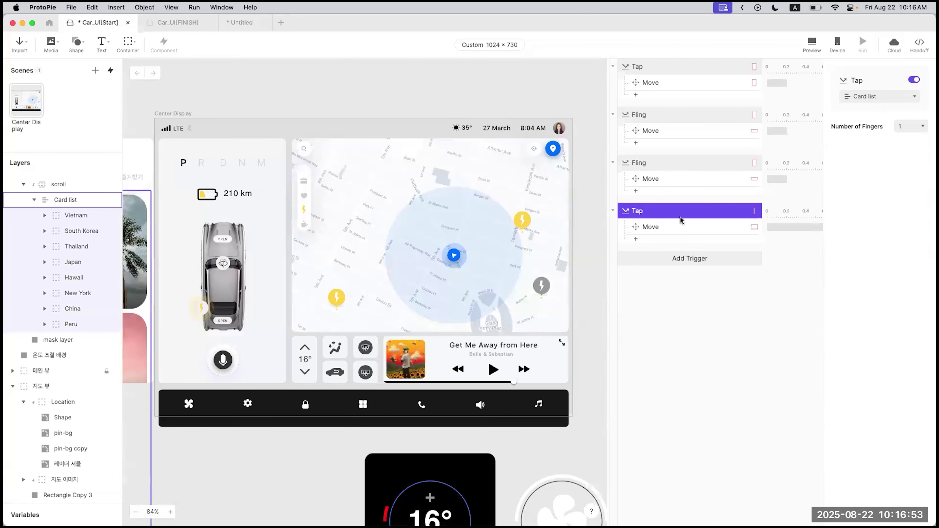
click(678, 226)
click(812, 43)
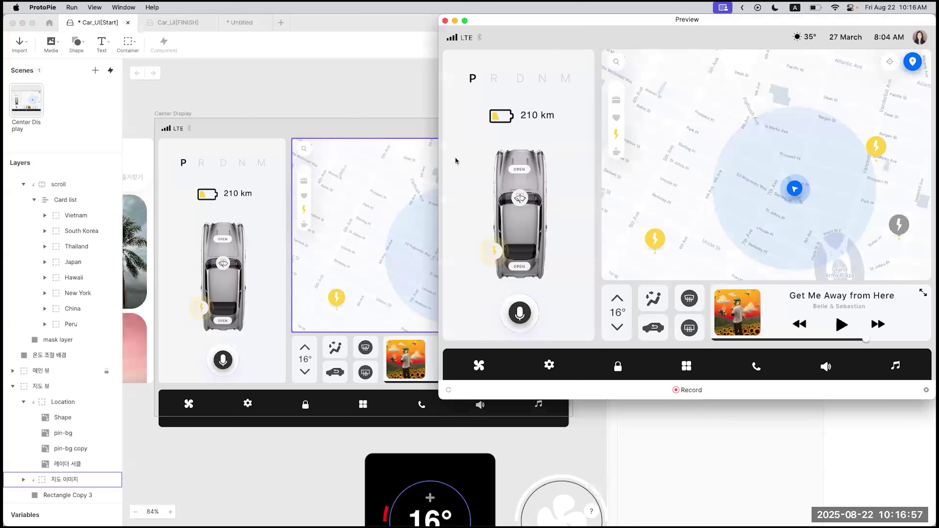
click(445, 164)
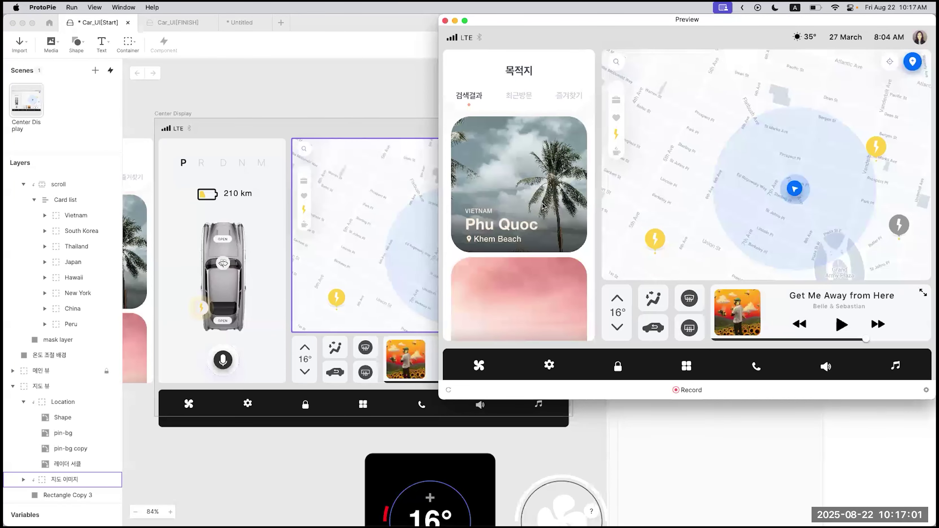
click(446, 20)
Step: Recheck the Move response's settings, scroll the side menu cards in a new preview to test the map's motion, and close it
click(666, 210)
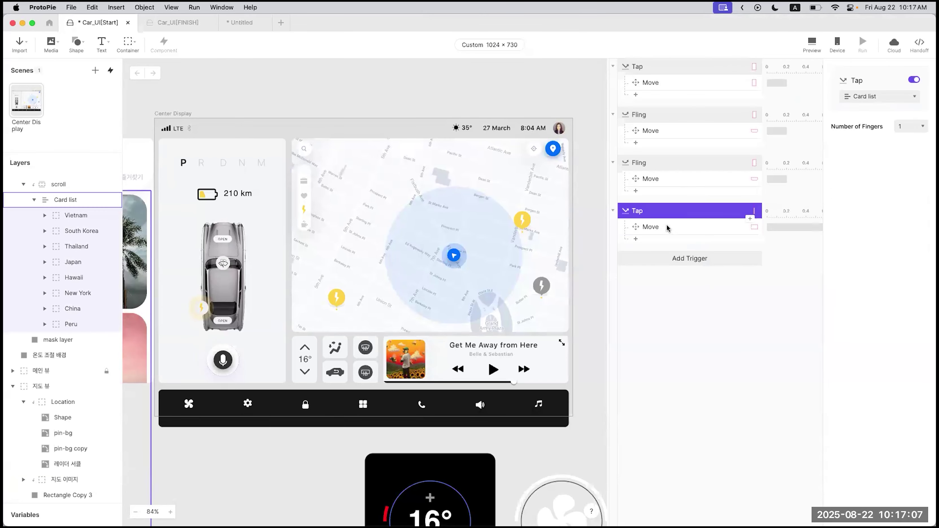
click(667, 228)
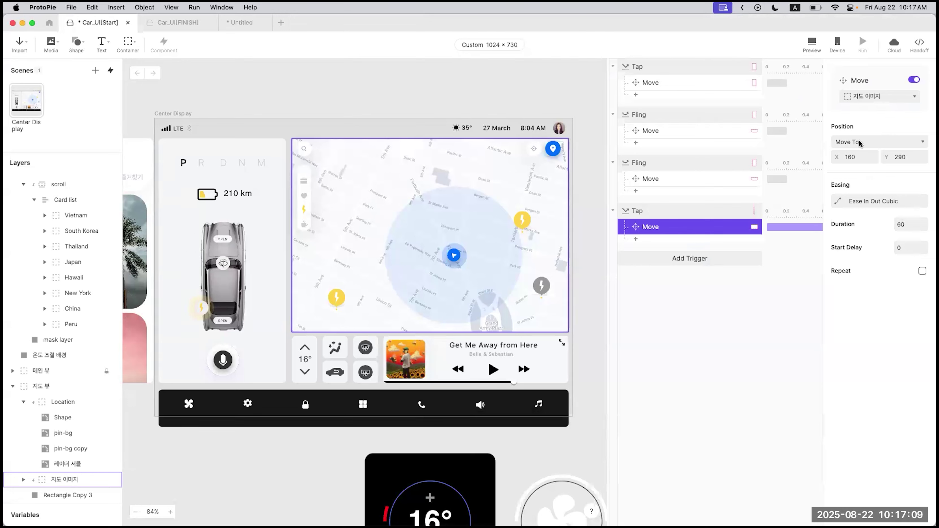
click(812, 46)
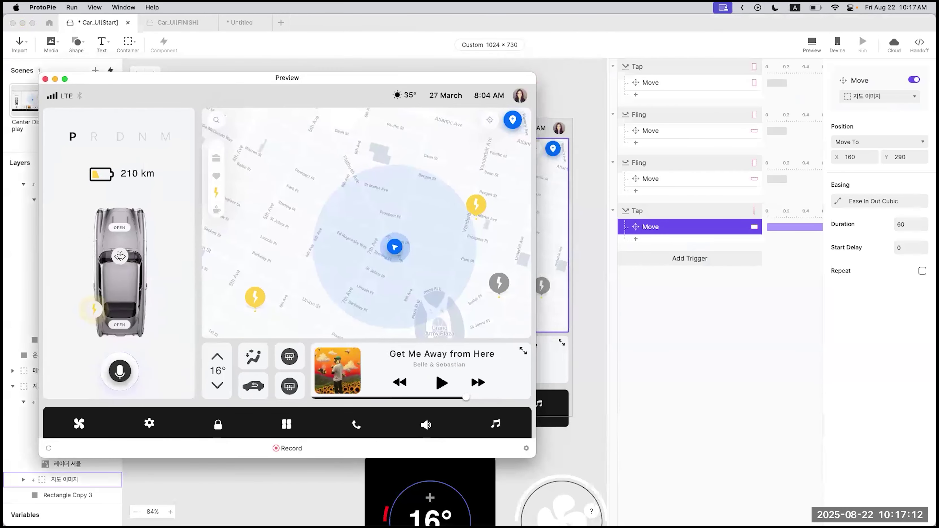
drag(214, 258, 47, 254)
scroll(154, 312, down, 4)
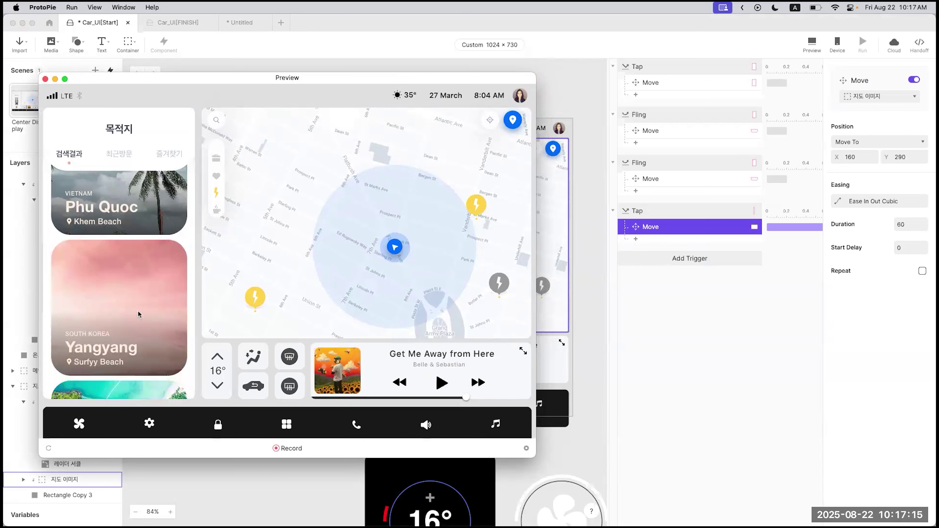
scroll(133, 195, up, 4)
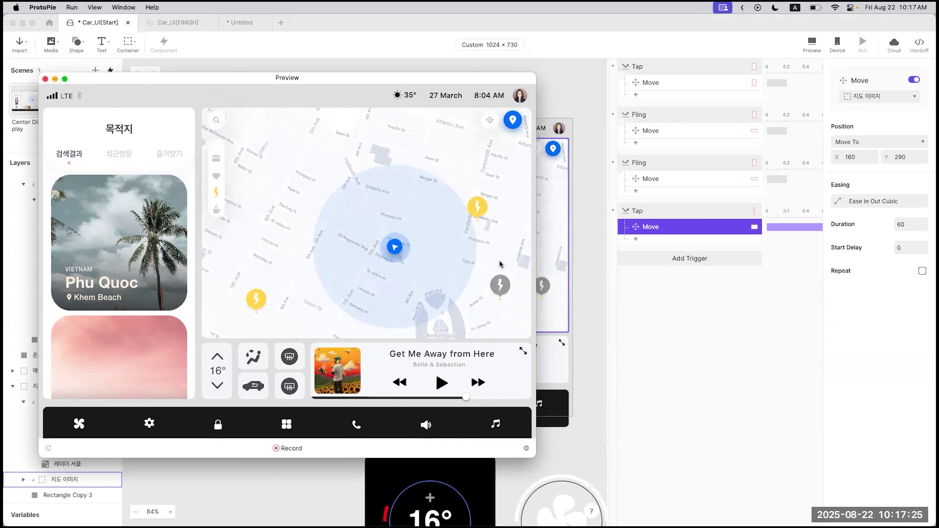
click(45, 79)
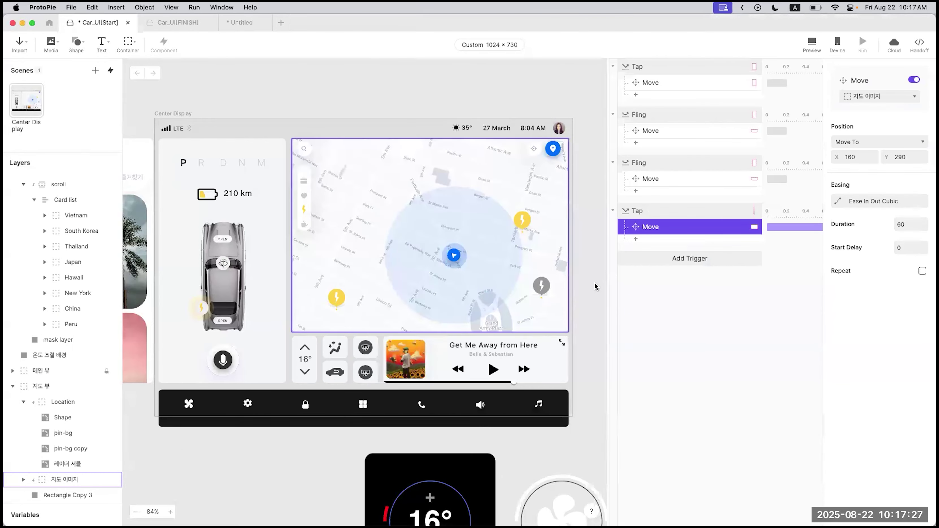
Step: Delete the map image's Move response from the Card list Tap trigger
key(BackSpace)
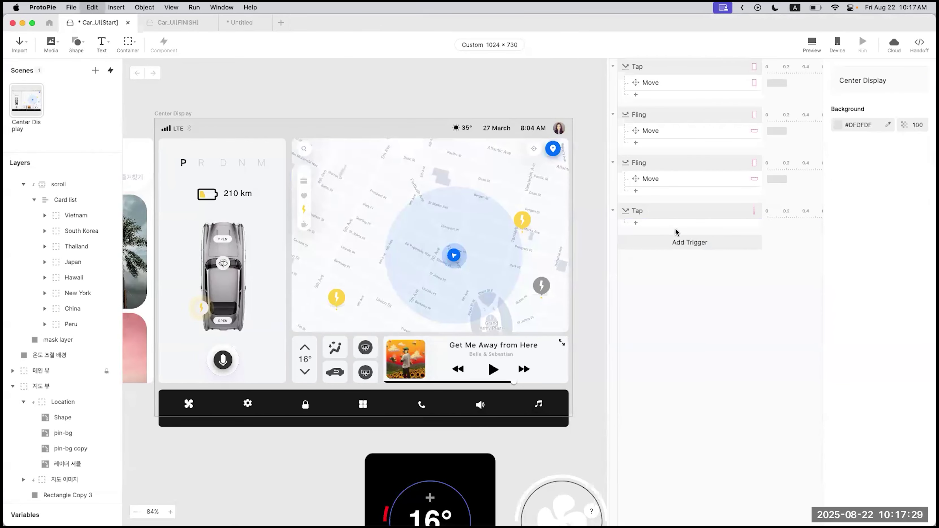
Step: Add a Move response for the 지도 이미지 layer to the Card list Tap trigger
click(686, 214)
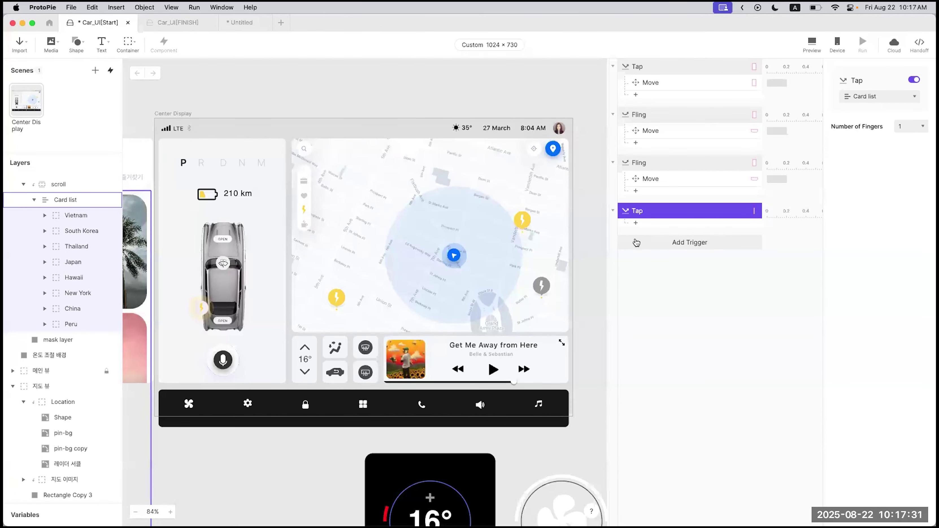
scroll(196, 293, left, 5)
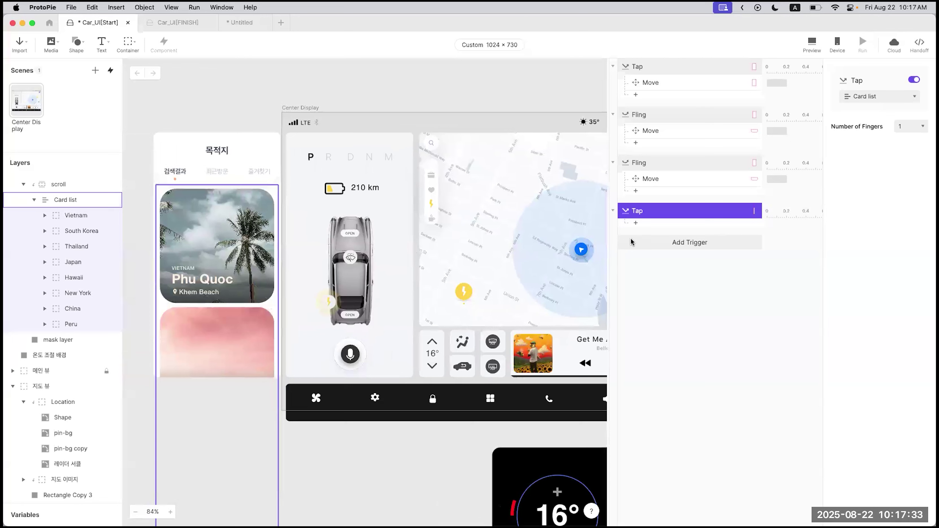
click(637, 223)
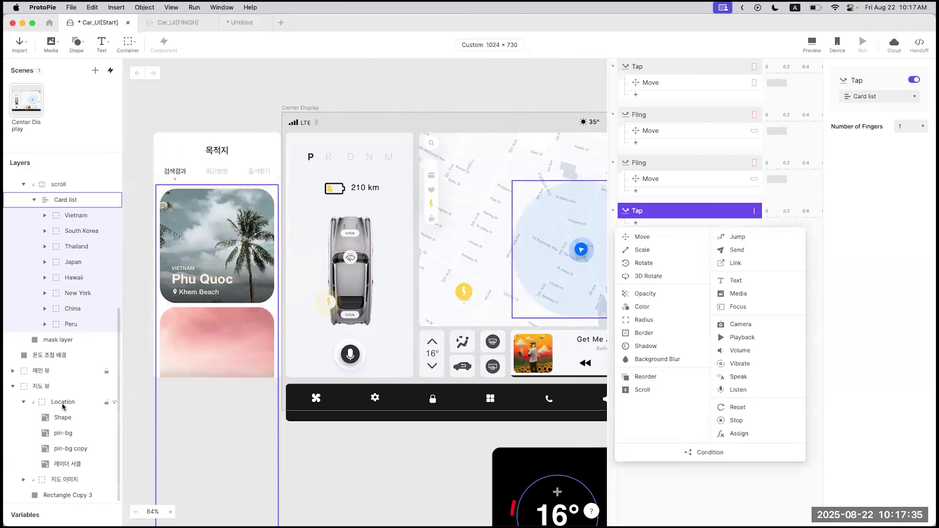
click(60, 435)
click(62, 480)
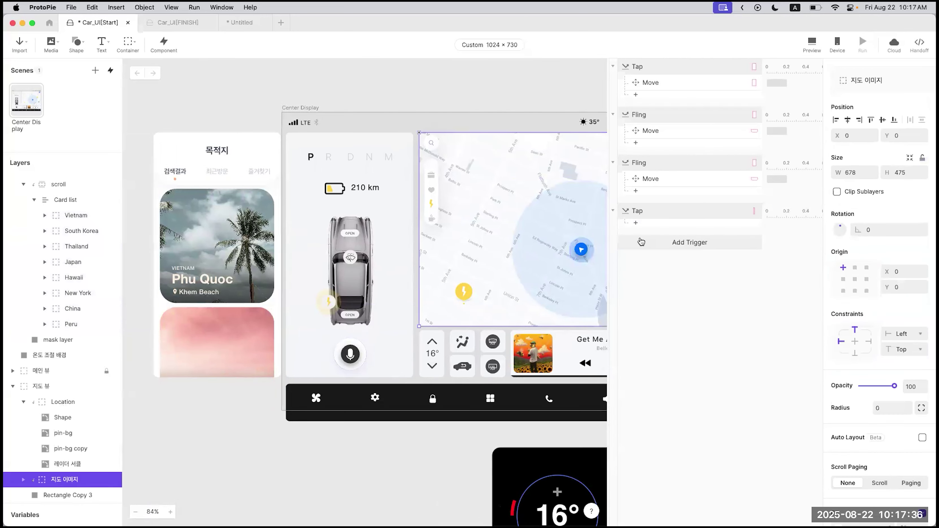
click(642, 224)
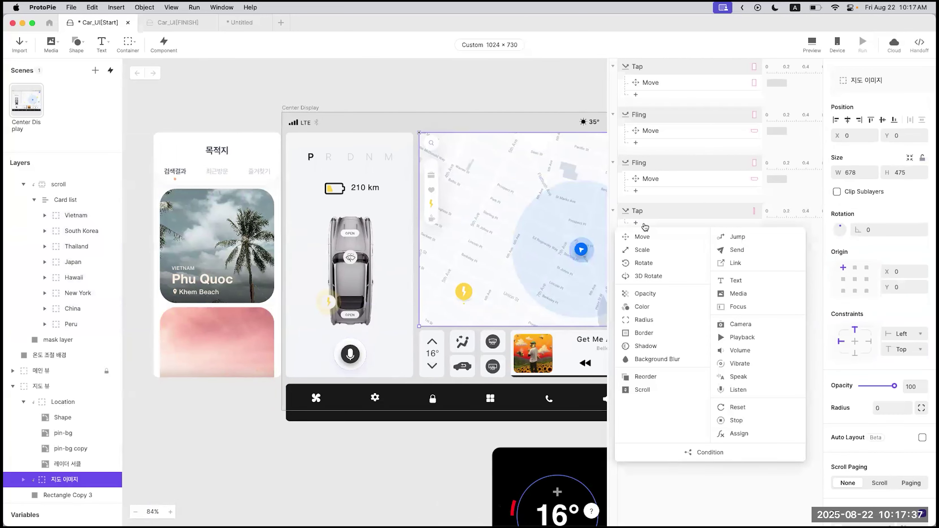
click(658, 241)
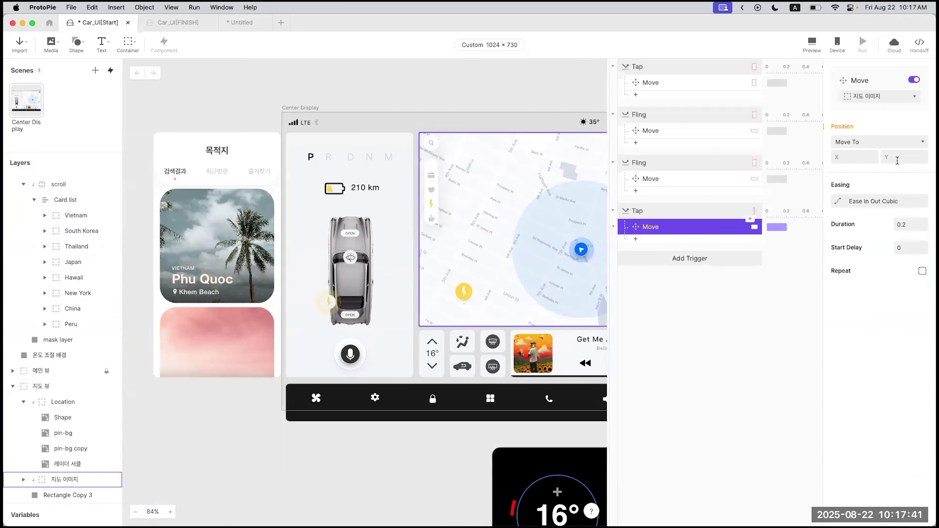
Step: Set the map image's Move response to move to X 160 and Y 290
click(860, 157)
text(160)
key(Return)
click(904, 157)
key(Return)
click(913, 249)
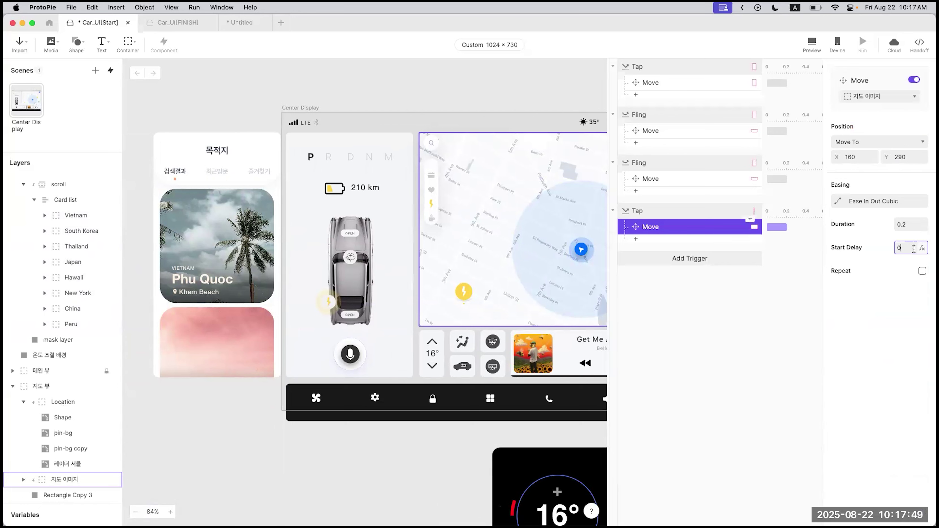
click(910, 228)
Step: Preview the prototype, slide the side menu open, and close the preview
click(812, 45)
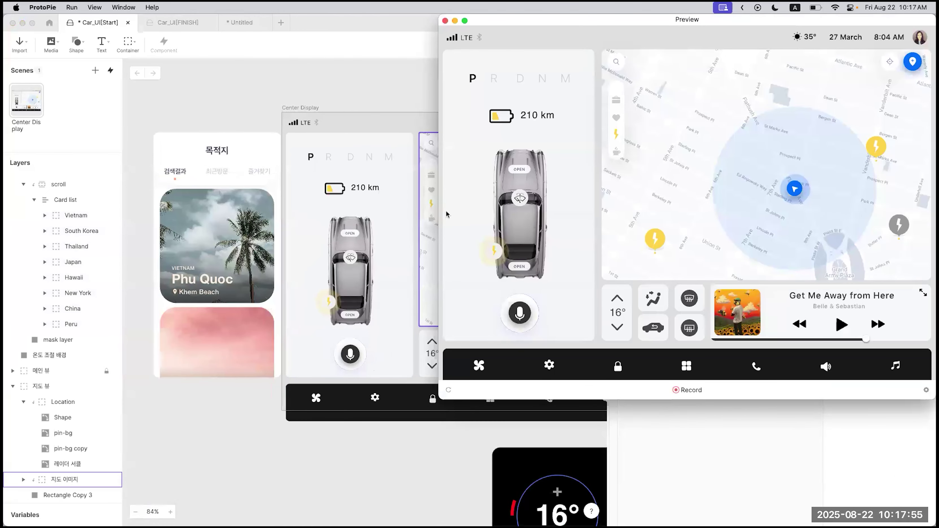
drag(446, 210, 541, 204)
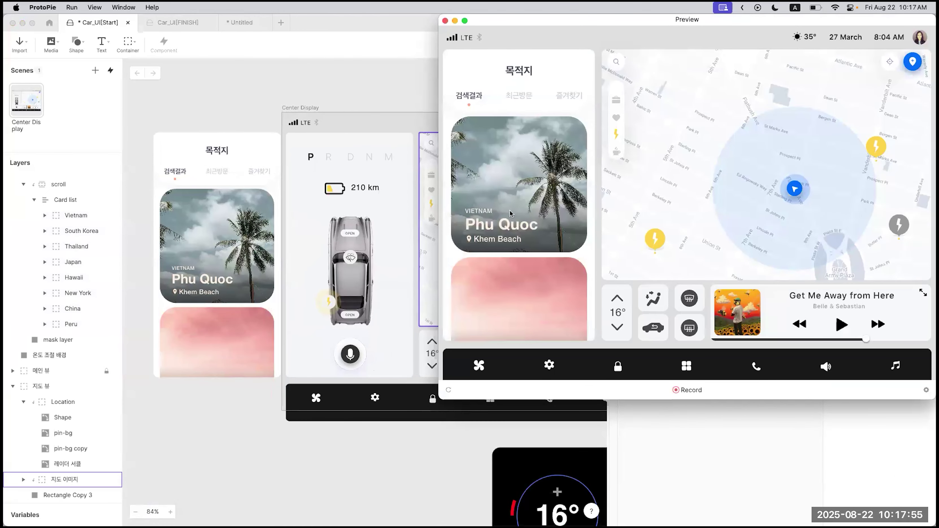
click(446, 22)
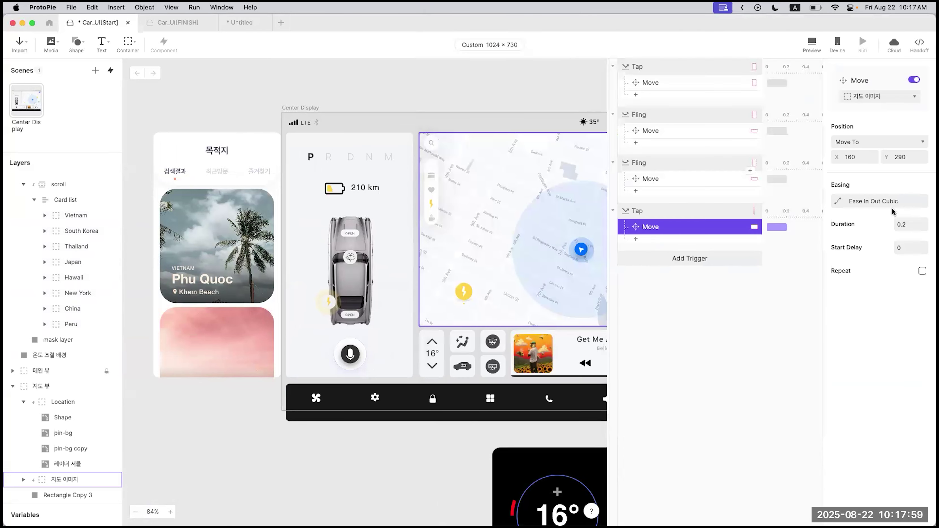
Step: Set the map image's Move response to a duration of 60 with Linear easing
double_click(917, 224)
key(BackSpace)
key(Return)
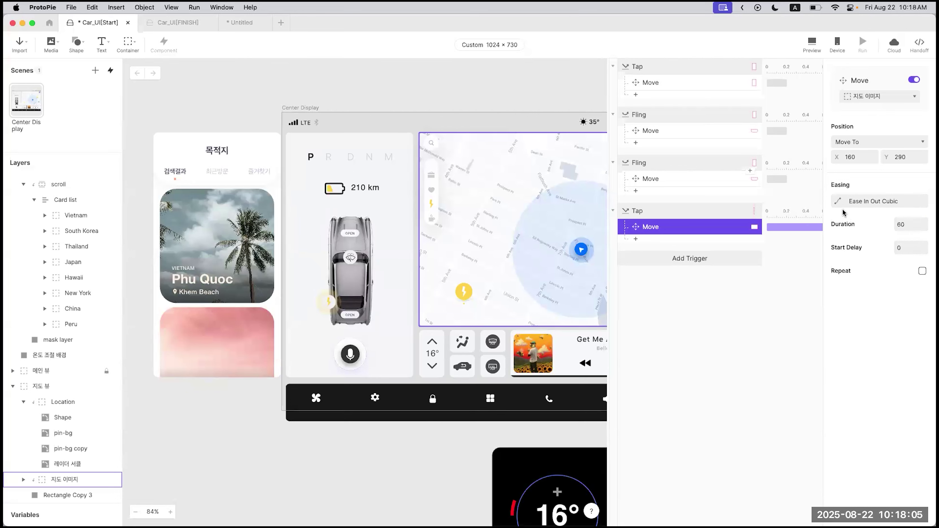
click(837, 200)
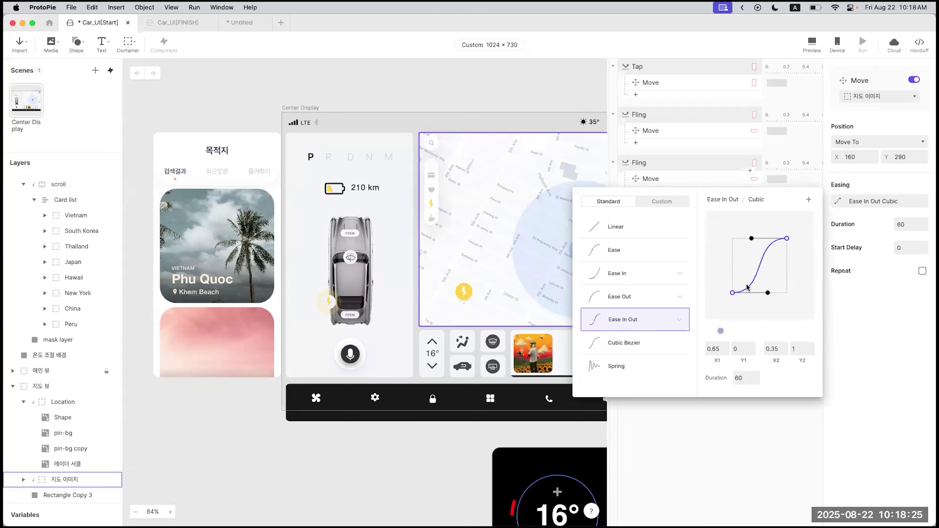
click(624, 237)
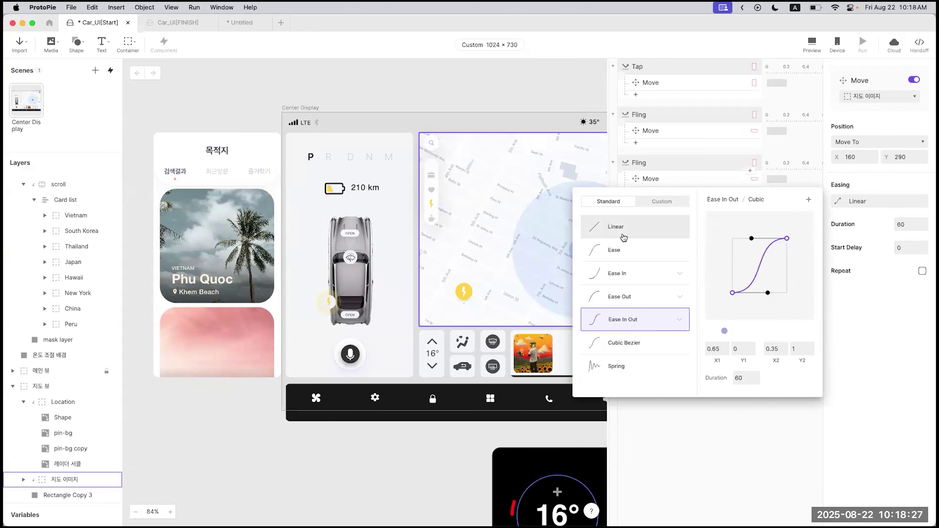
click(839, 331)
Step: Preview the linear map movement with the side menu open, and close the preview
click(812, 44)
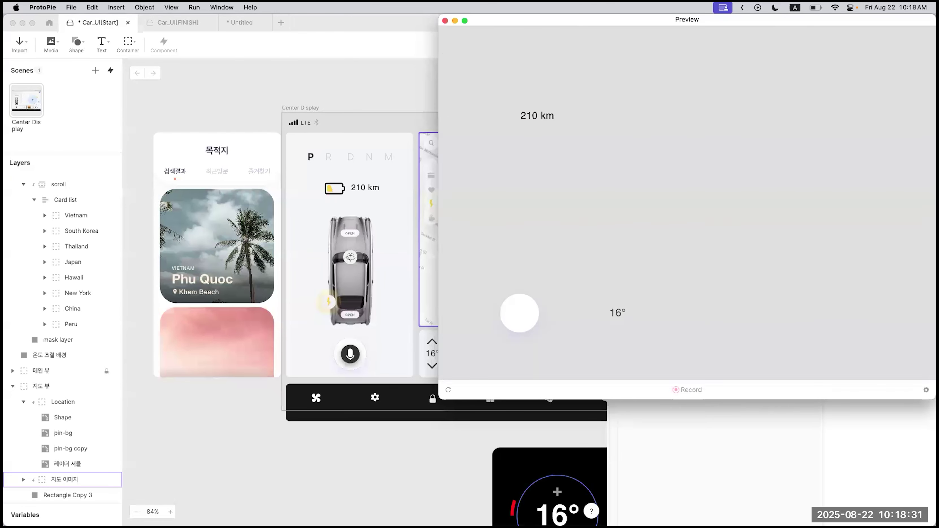
drag(446, 190, 512, 192)
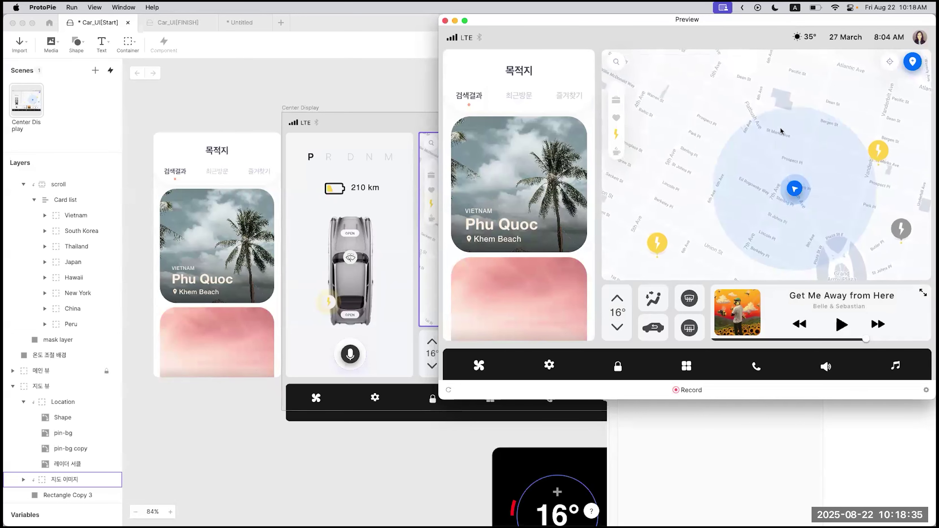
drag(801, 23, 514, 86)
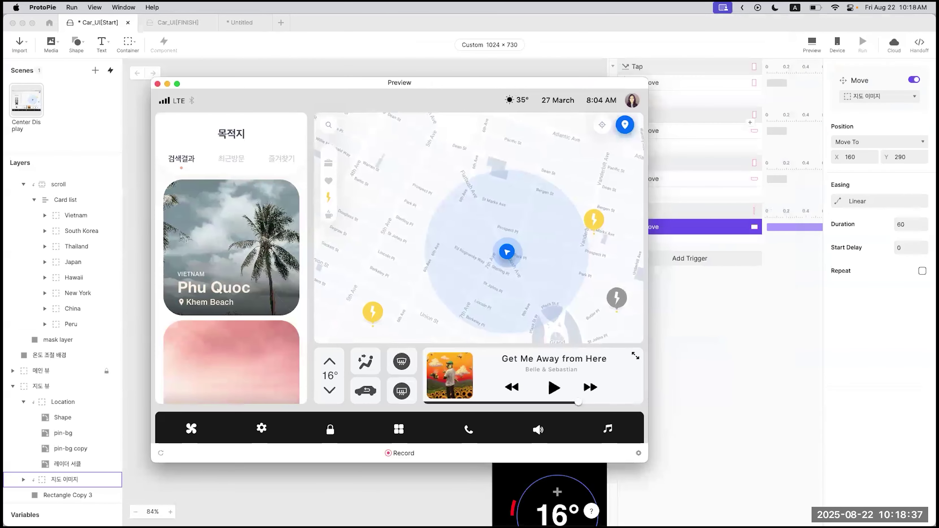
click(157, 83)
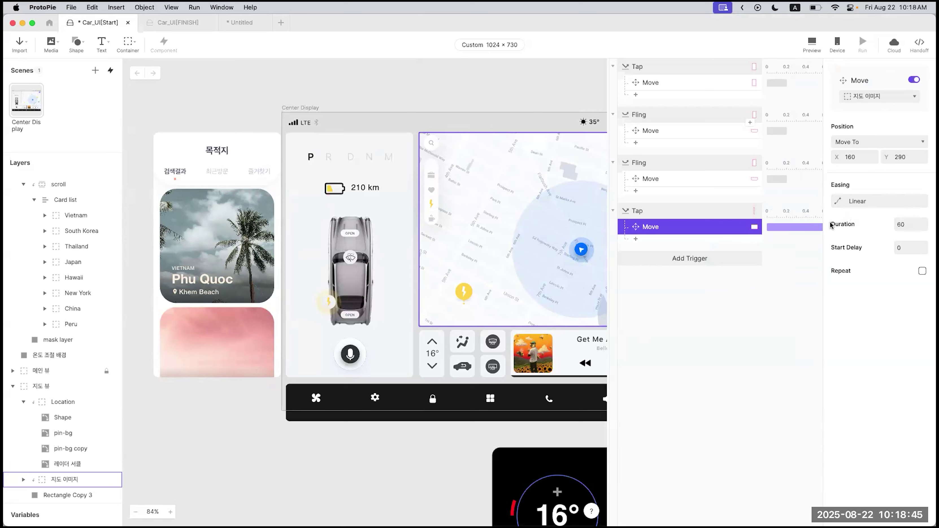
Step: Add a Scale response for the 레이더 서클 layer to the Card list Tap trigger
drag(614, 290, 404, 292)
scroll(379, 280, up, 3)
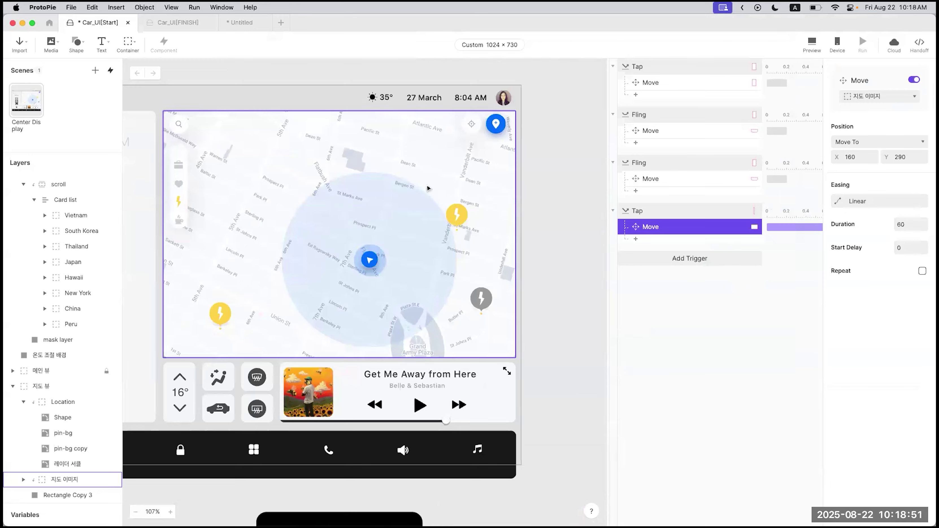
scroll(429, 190, down, 3)
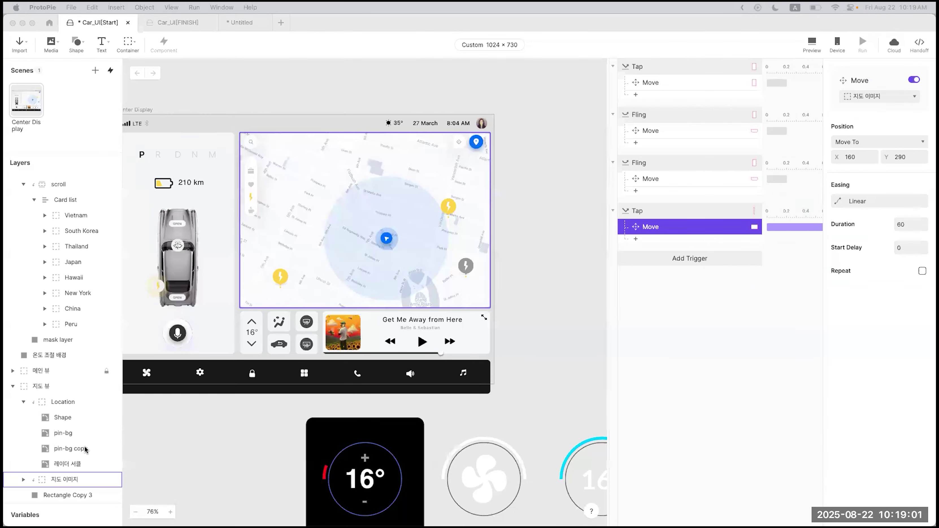
click(72, 464)
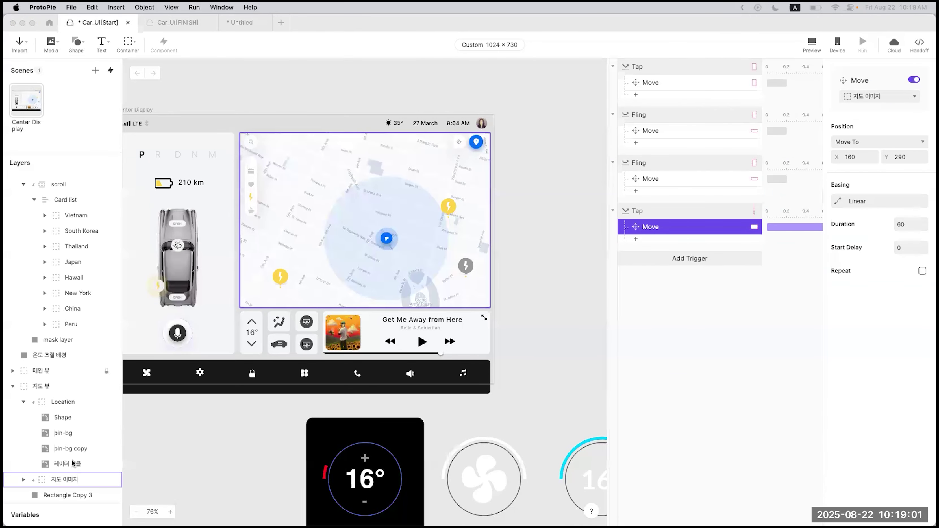
click(637, 238)
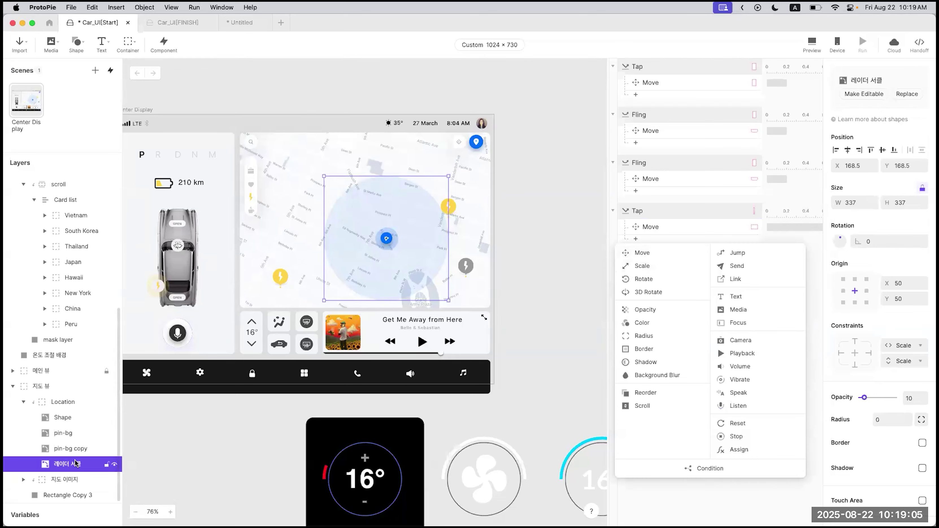
click(642, 266)
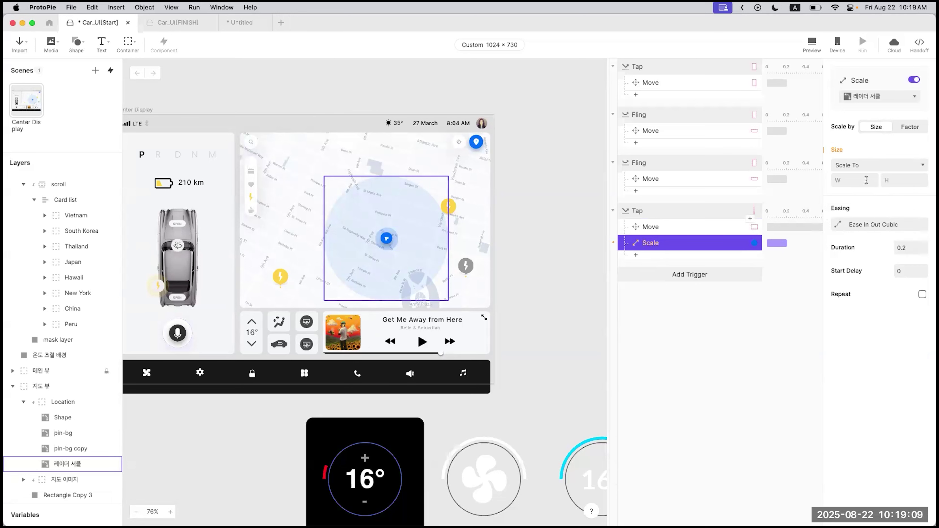
Step: Check the radar circle's size and switch its Scale response to scale by Factor
click(108, 464)
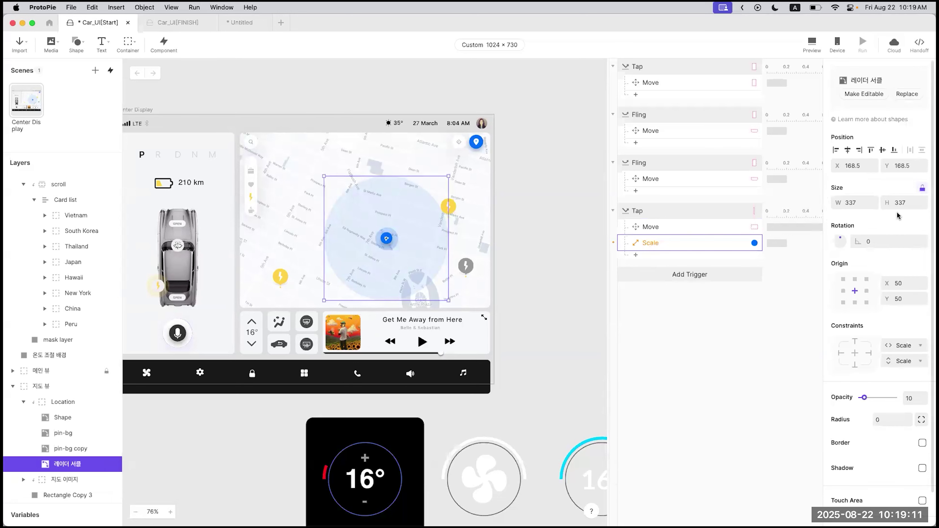
scroll(881, 235, down, 1)
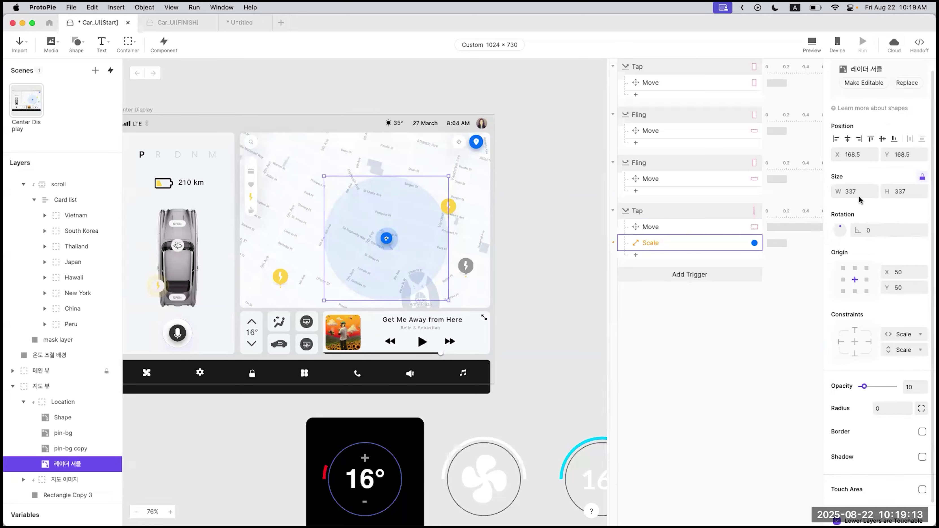
click(674, 248)
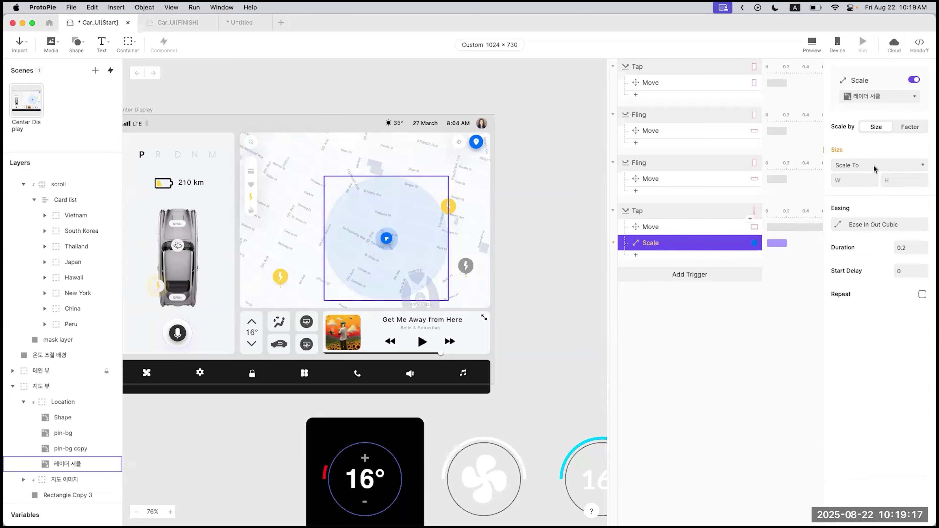
click(856, 179)
click(914, 128)
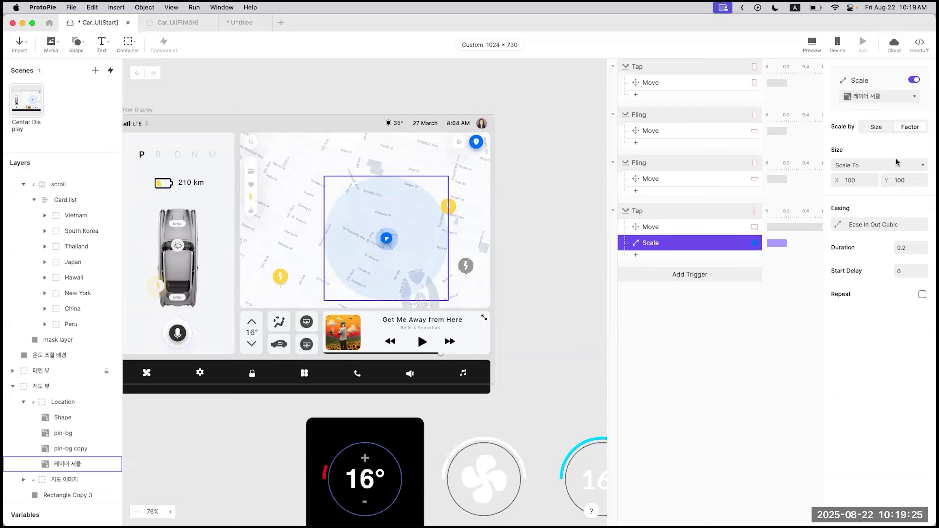
Step: Recheck the radar circle's size and set its Scale response's X and Y factors to 90
click(864, 181)
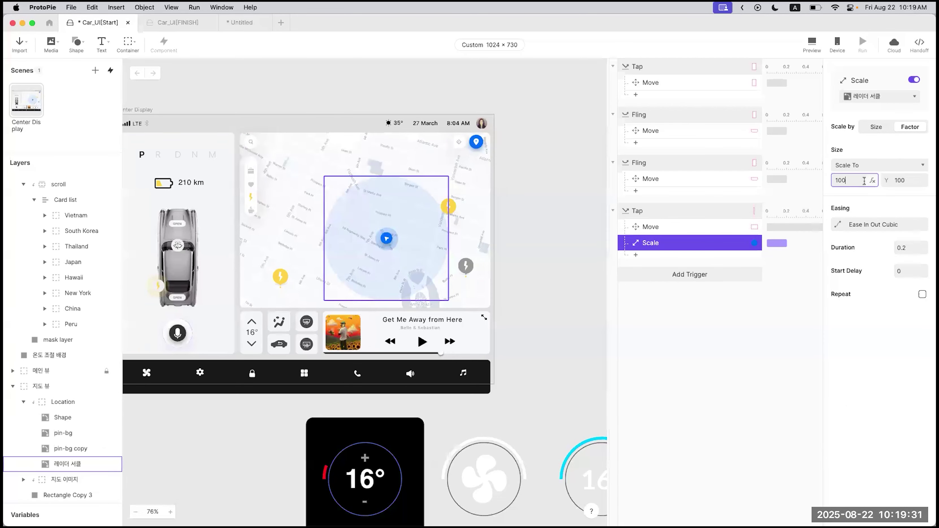
click(111, 463)
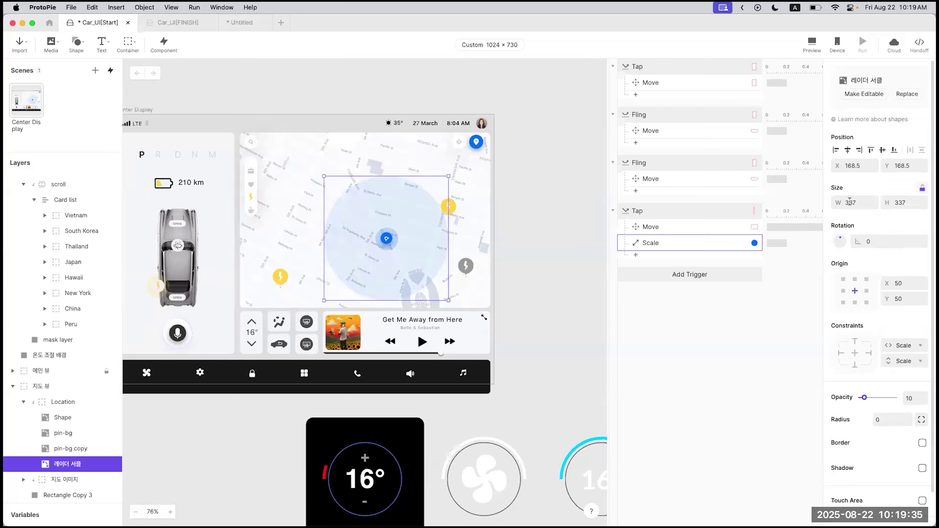
click(665, 244)
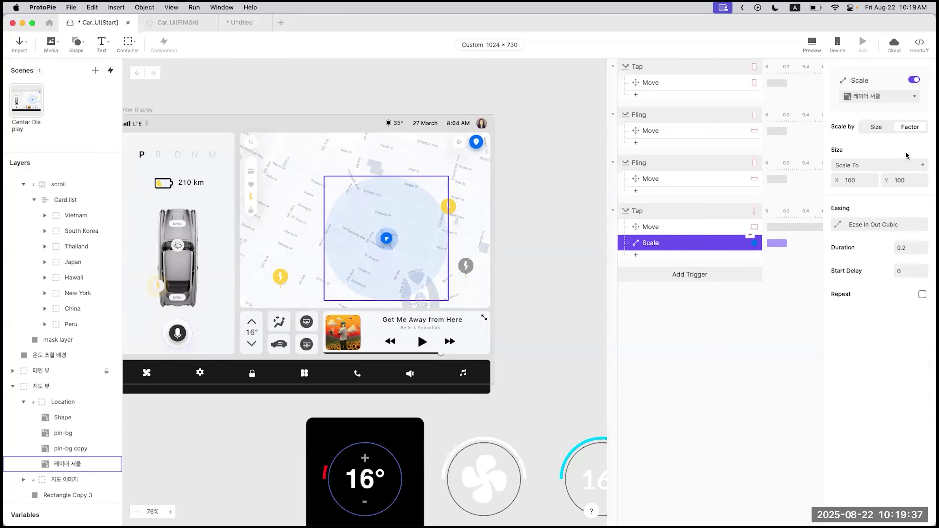
click(864, 181)
key(super+a)
key(BackSpace)
text(90)
click(907, 181)
key(super+a)
key(BackSpace)
text(90)
key(Return)
Step: Duplicate the radar circle's Scale response and set the copy's X and Y factors to 105
key(super+d)
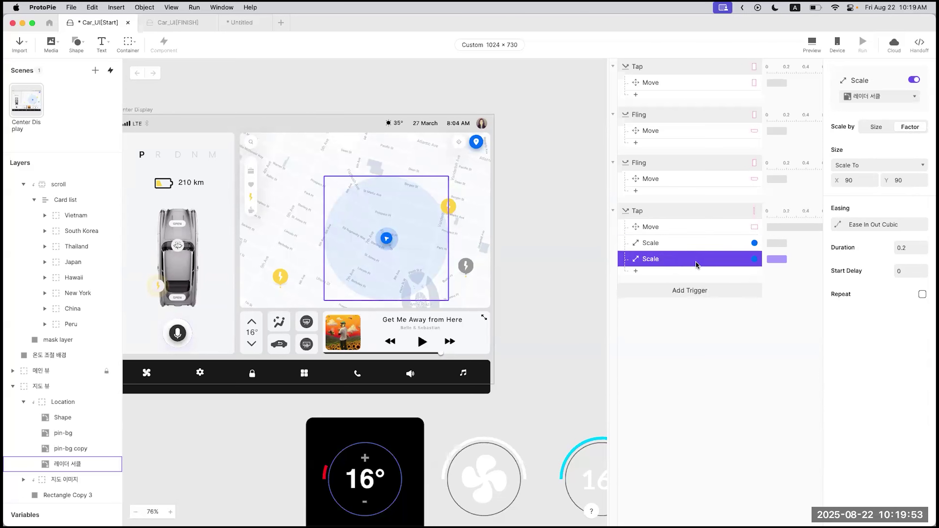
click(858, 181)
text(105)
key(Tab)
key(BackSpace)
text(105)
key(Return)
Step: Review the settings of the Card list Tap trigger and its two radar circle Scale responses
click(666, 243)
click(662, 259)
click(812, 43)
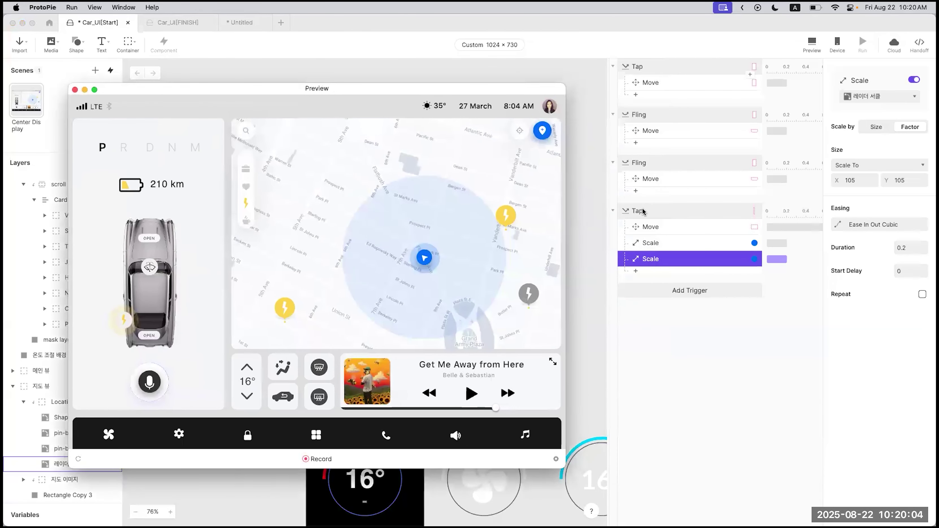
click(642, 212)
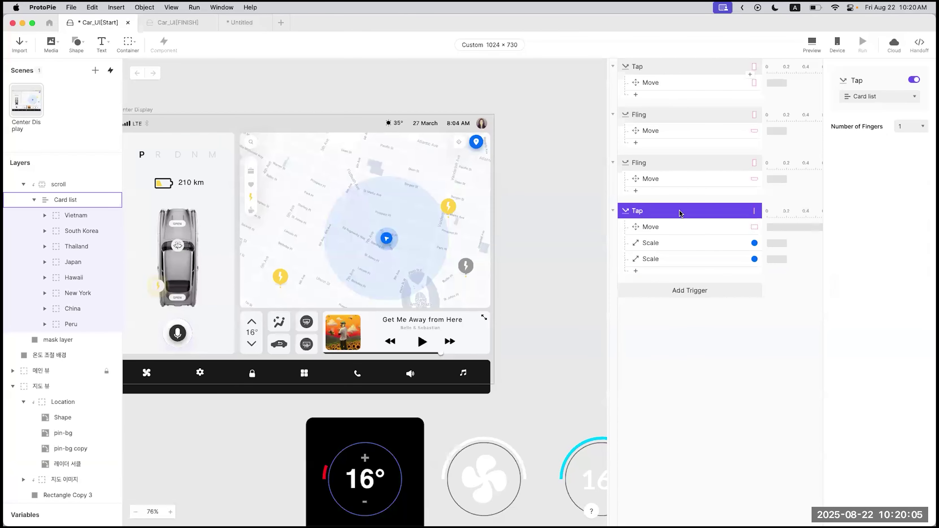
click(670, 233)
click(667, 244)
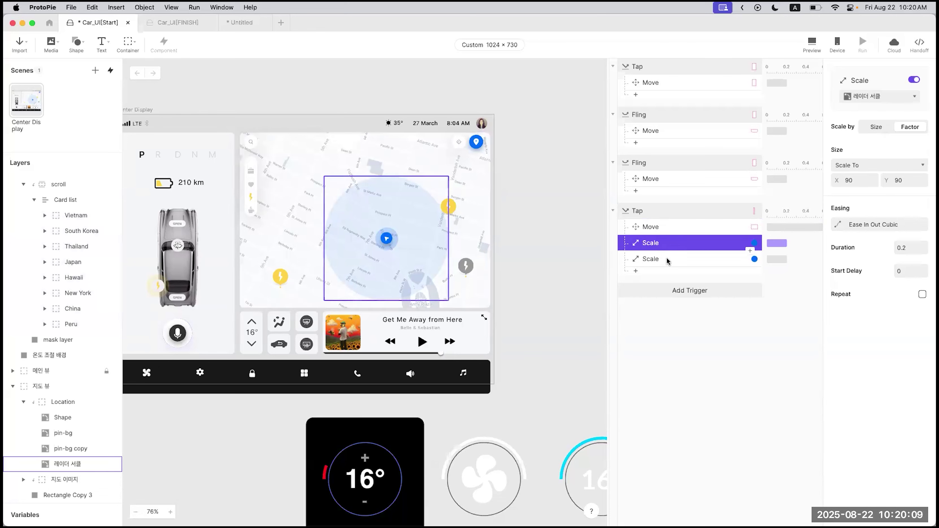
click(666, 259)
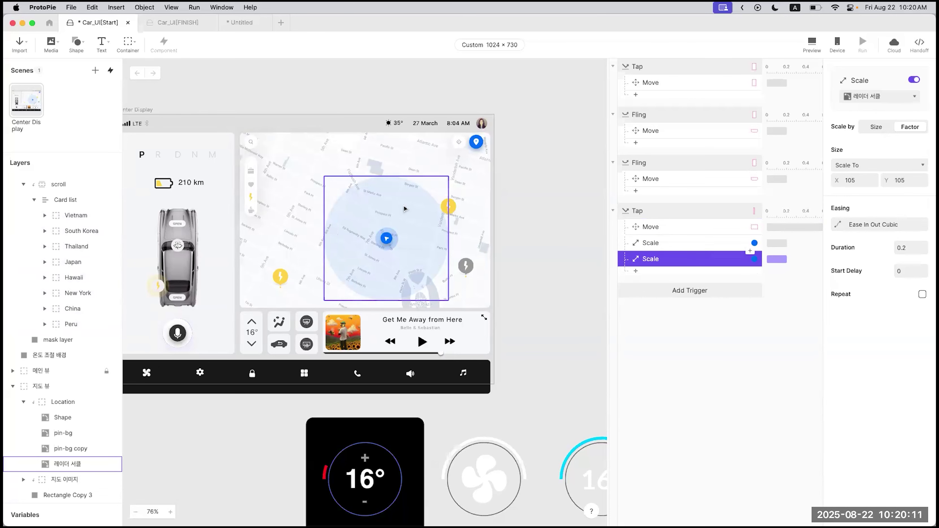
Step: Preview the prototype, opening the side menu and choosing a card to test the radar circle's scaling, and restart the preview to check again
click(812, 42)
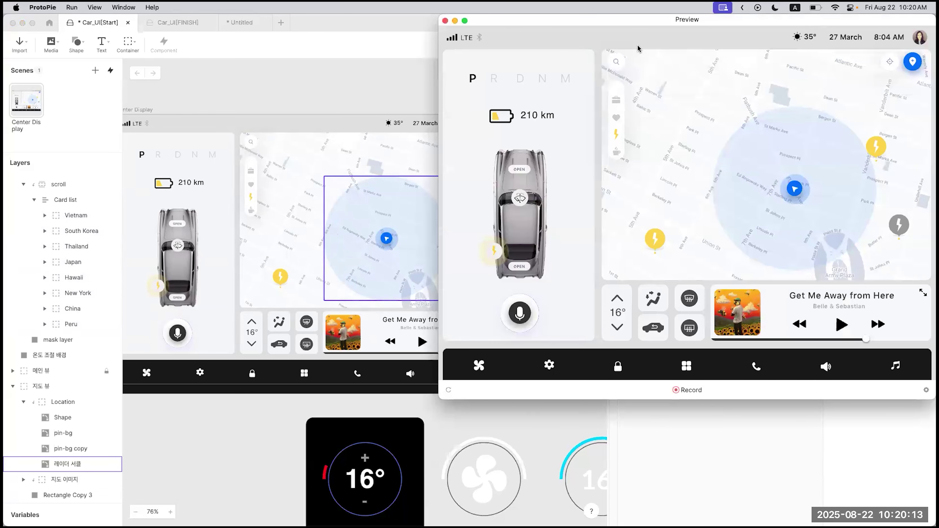
drag(813, 26, 526, 79)
click(160, 257)
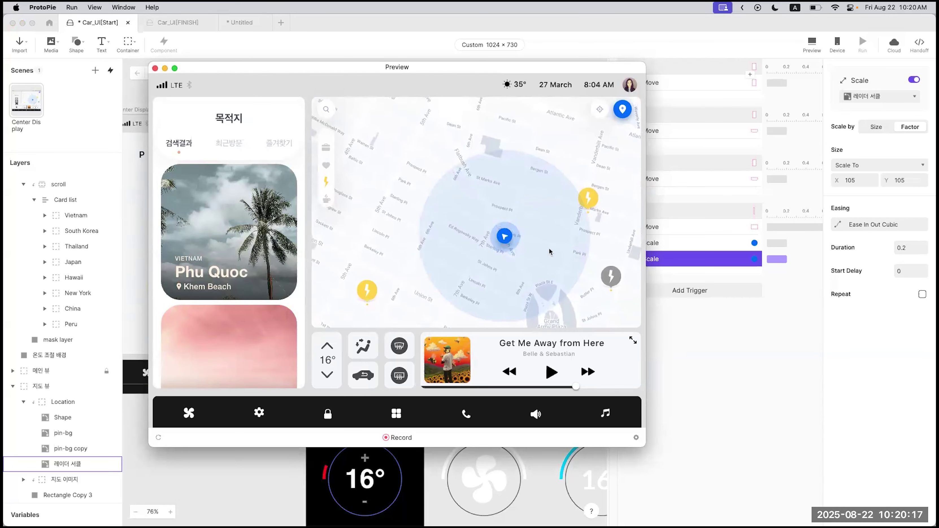
click(159, 437)
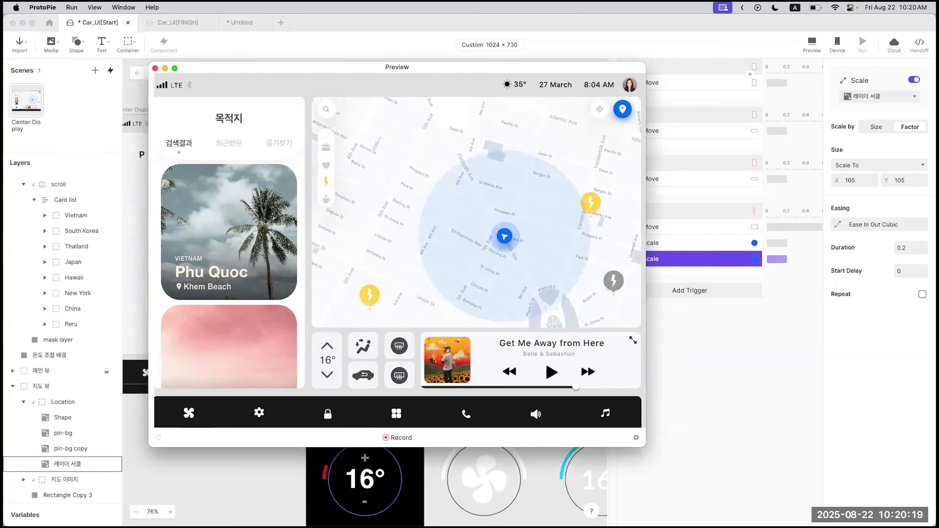
click(159, 349)
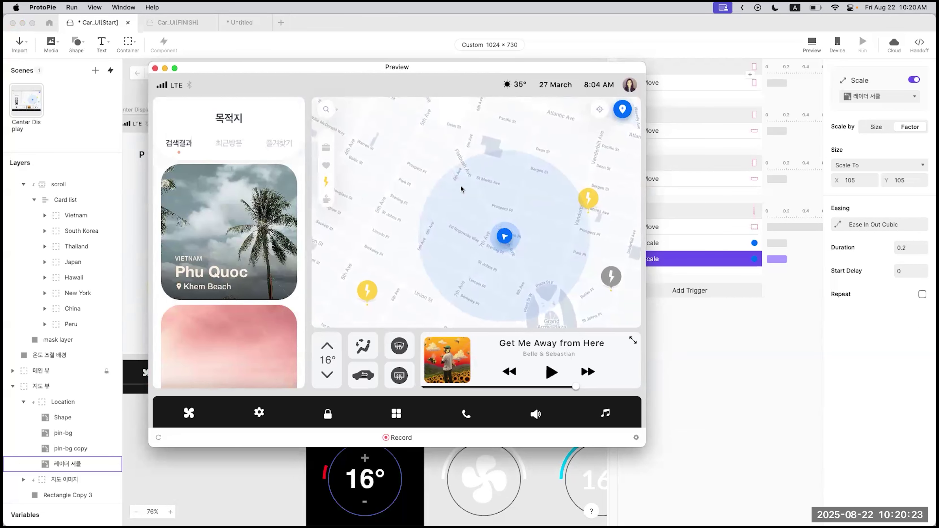
click(155, 69)
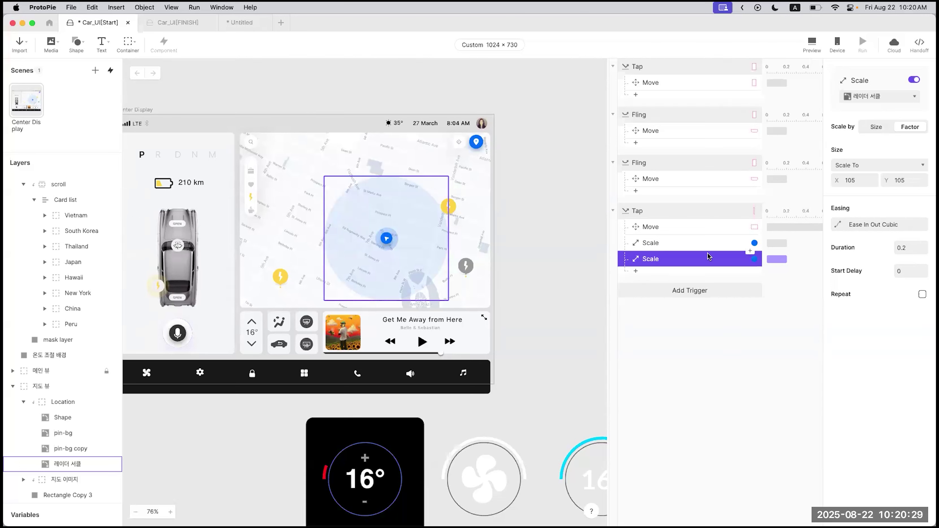
Step: Enable Repeat with Infinite Repeat on both radar circle Scale responses of the Card list Tap trigger
click(700, 245)
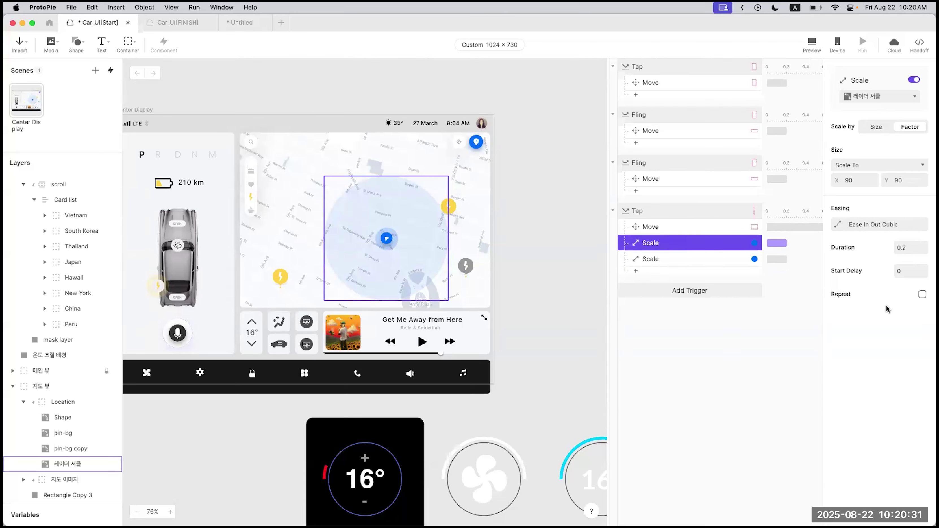
click(922, 295)
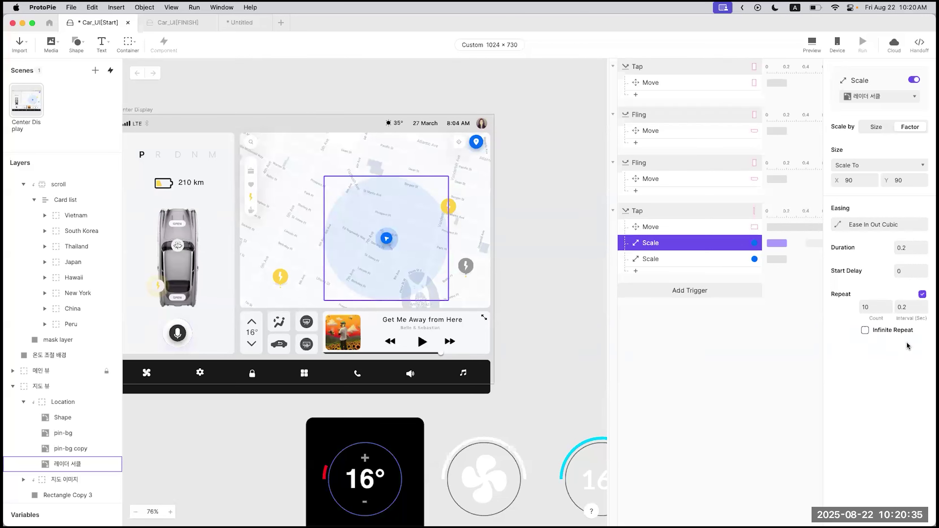
click(866, 329)
click(681, 258)
click(922, 294)
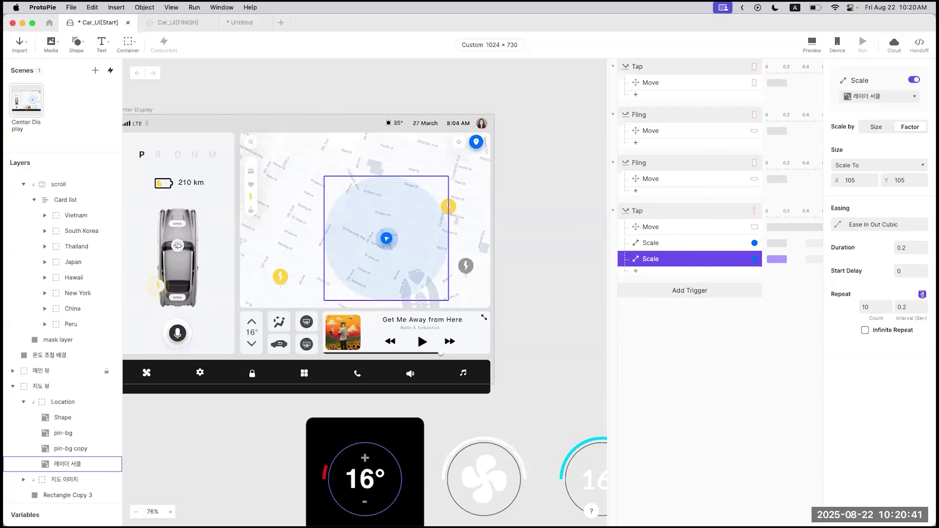
click(866, 330)
click(688, 244)
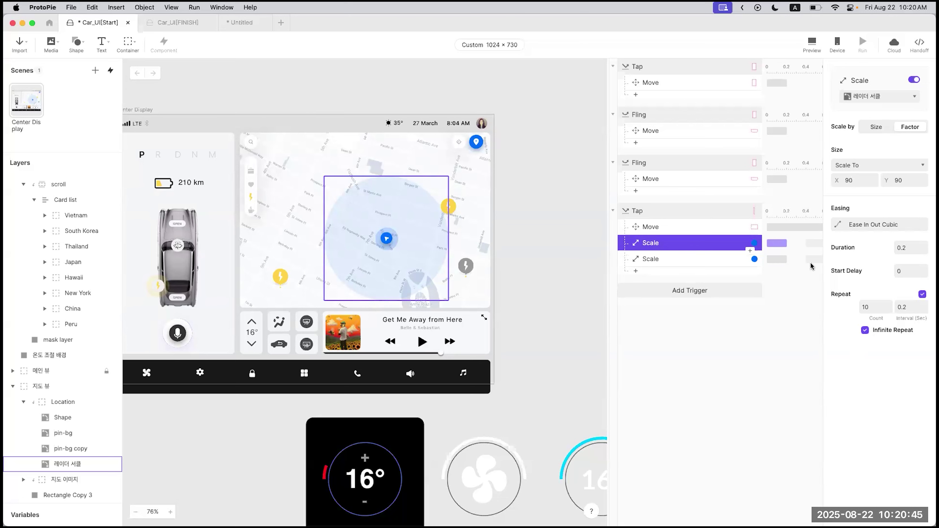
Step: Set the second radar circle Scale response's start delay to 0.5 and both Scale responses' duration to 0.5
click(694, 265)
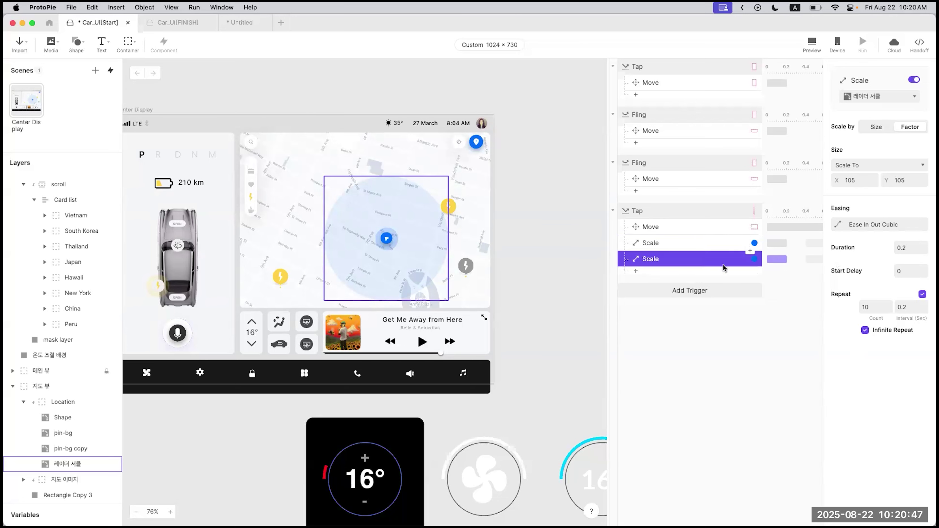
click(912, 272)
key(Return)
click(707, 243)
click(906, 248)
key(Return)
click(651, 260)
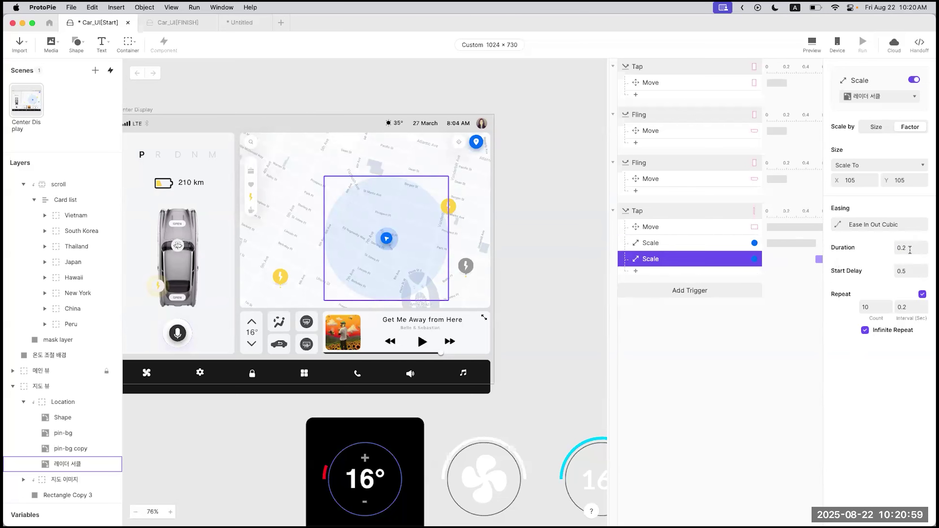
click(677, 251)
click(678, 260)
Step: Preview the card selection twice to check the radar circle's repeating pulse and the map movement
click(812, 43)
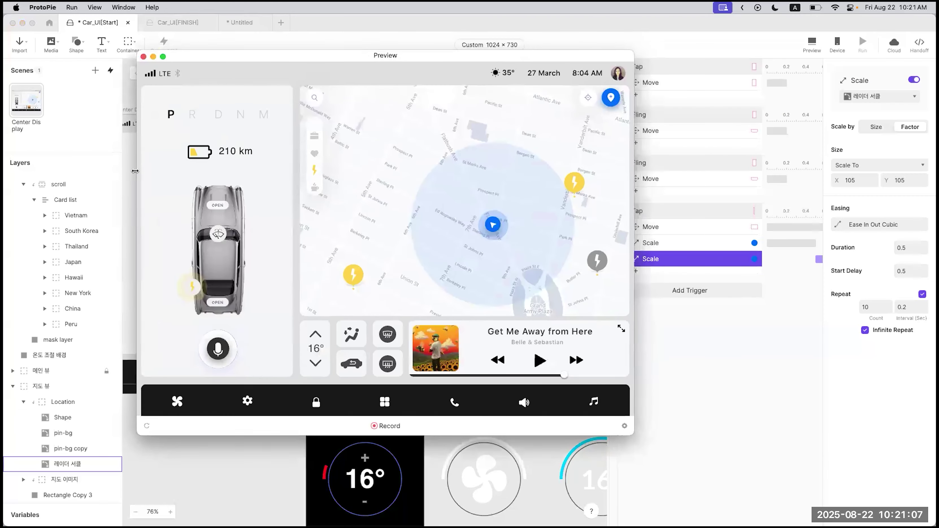
drag(143, 195, 181, 213)
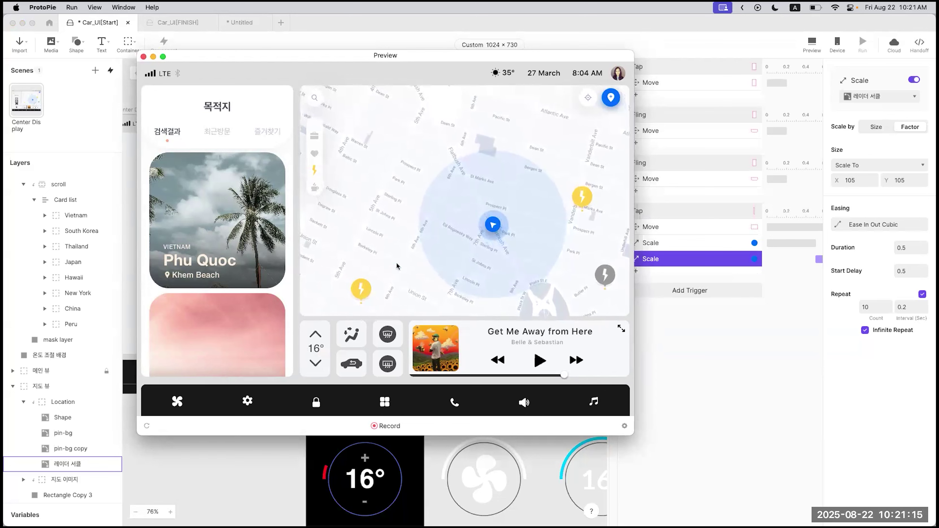
click(144, 57)
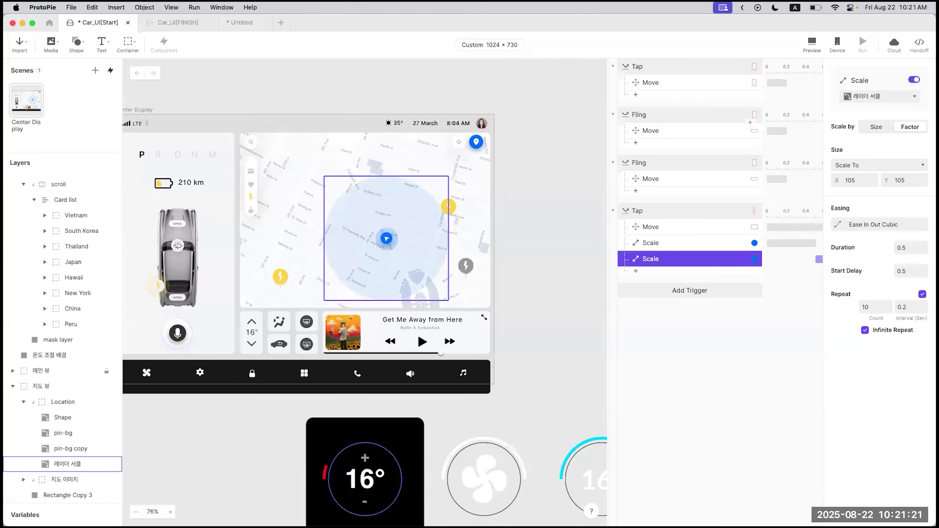
key(super+p)
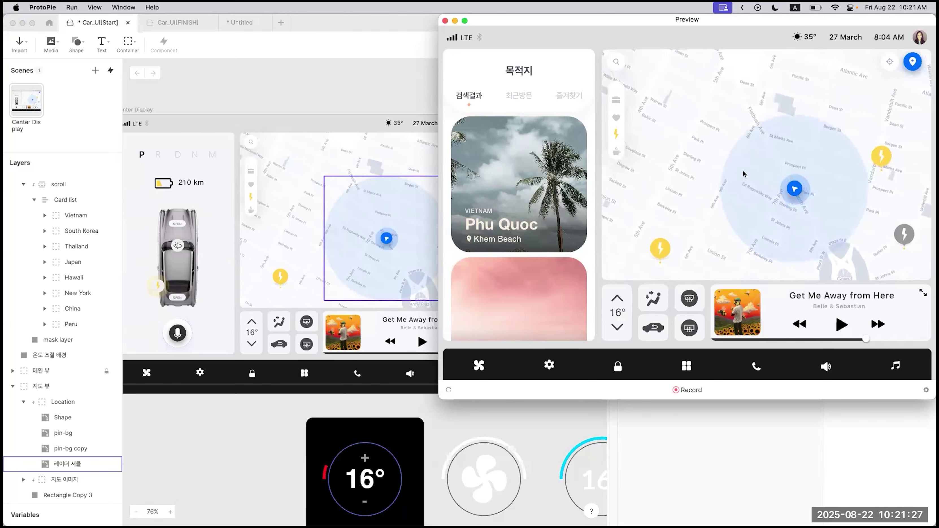
drag(754, 26, 451, 120)
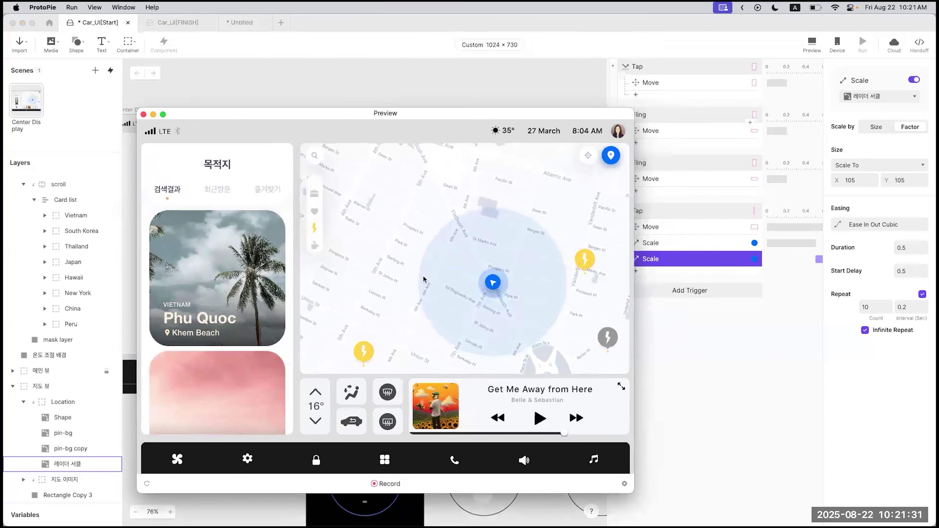
key(super+w)
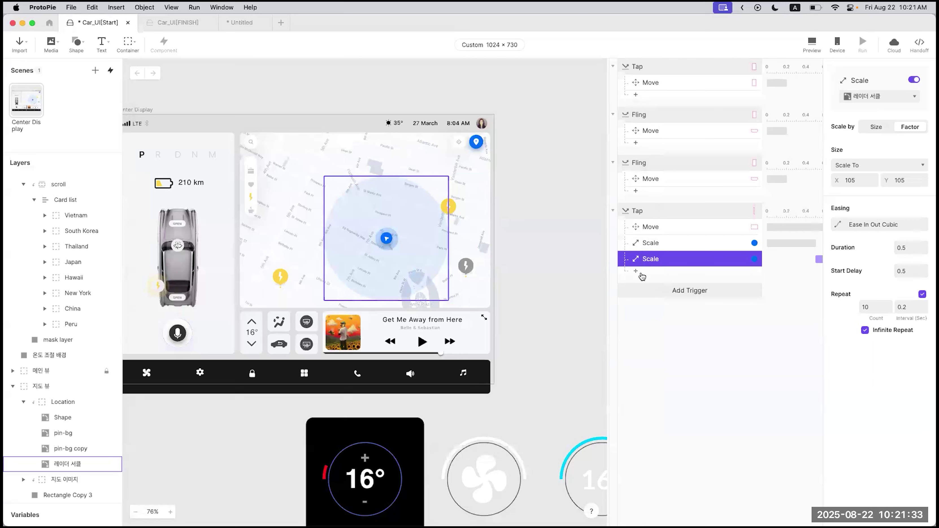
Step: Copy the 사이드메뉴 Move response into the Card list Tap trigger and set the copy's X position to -315
click(636, 271)
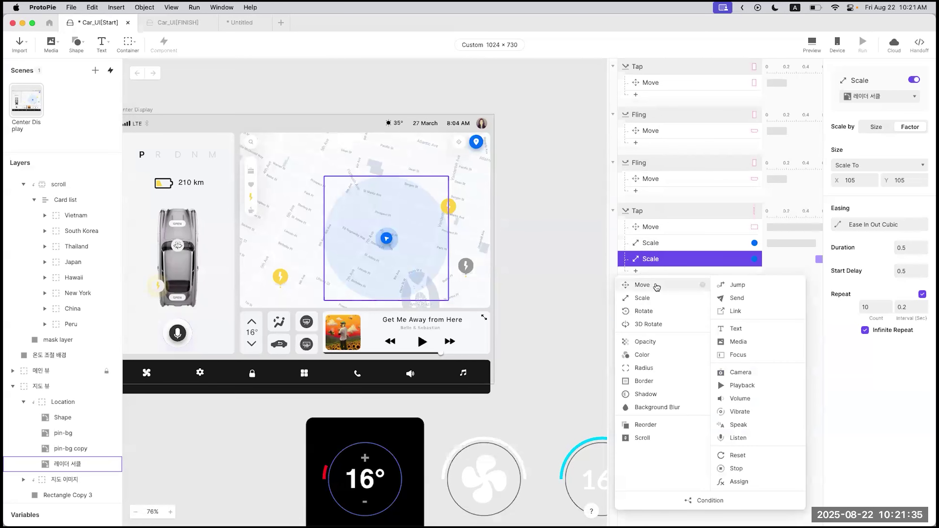
click(584, 267)
scroll(264, 220, left, 3)
scroll(264, 220, up, 1)
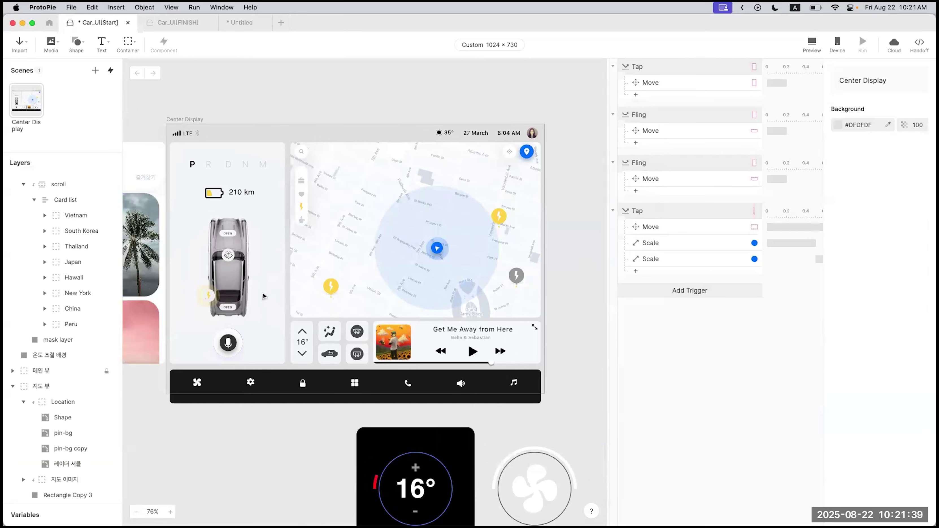
click(682, 131)
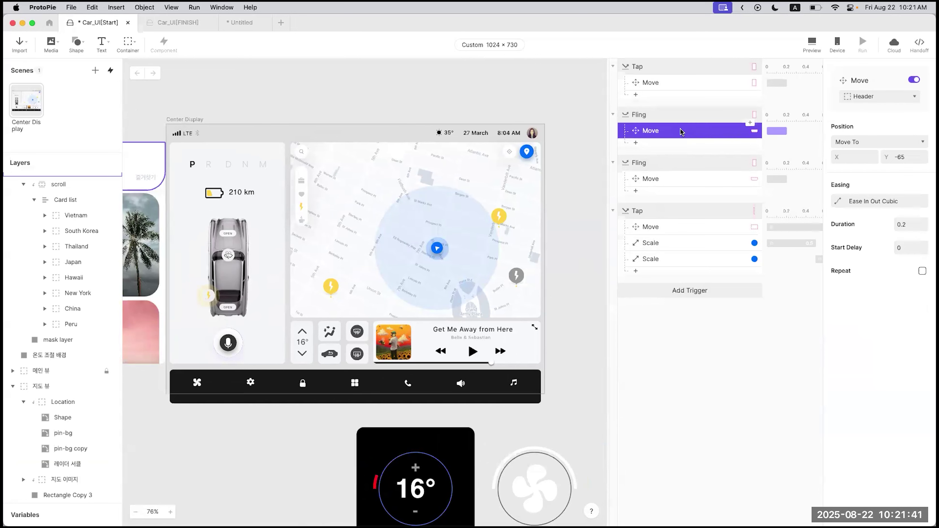
click(670, 85)
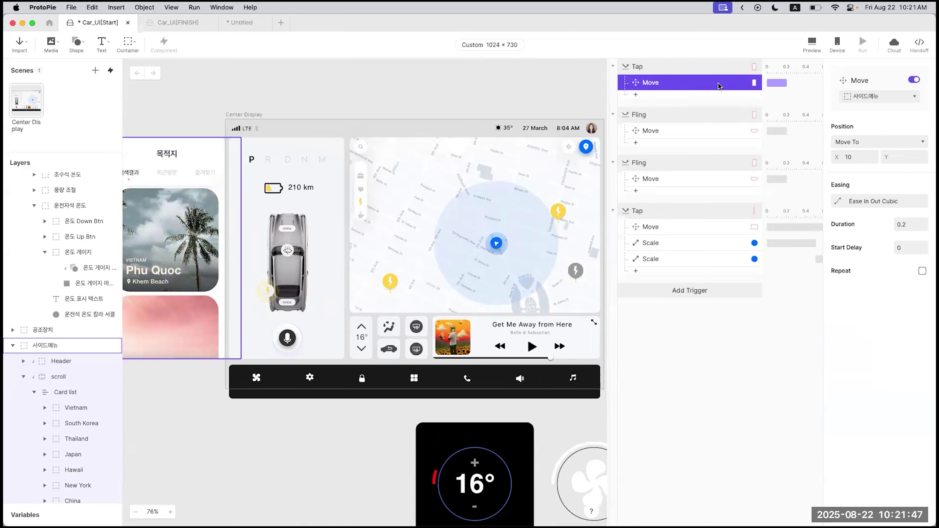
click(658, 261)
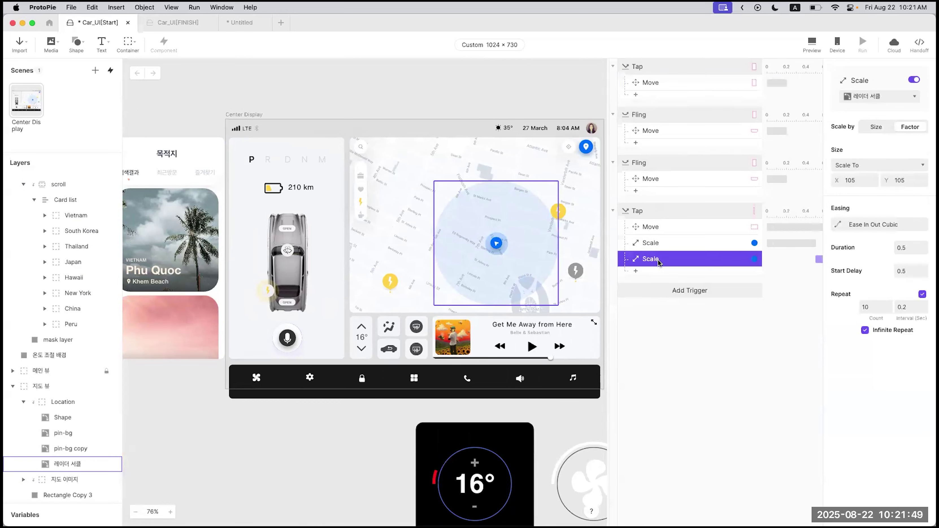
key(super+v)
click(859, 158)
text(10)
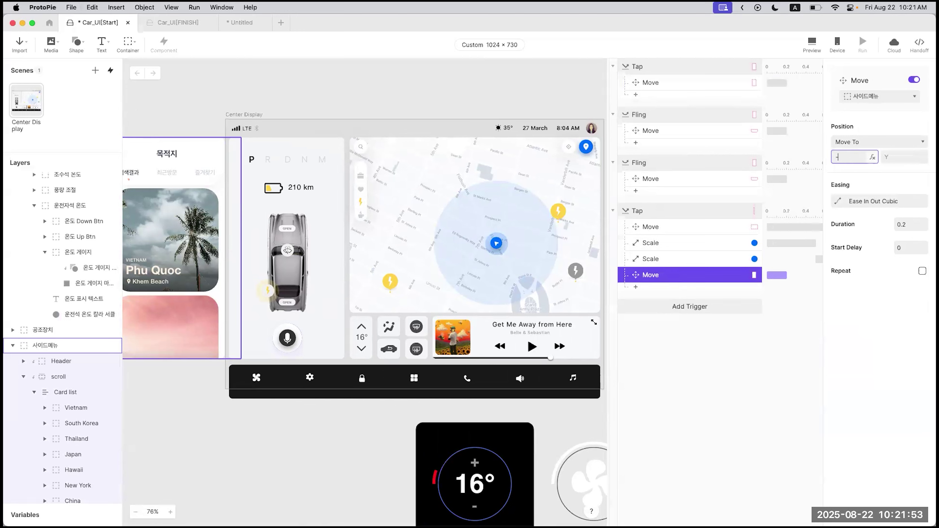
key(Return)
Step: Preview the side menu by opening it, scrolling its cards and choosing the Phu Quoc card to test the menu closing
click(811, 44)
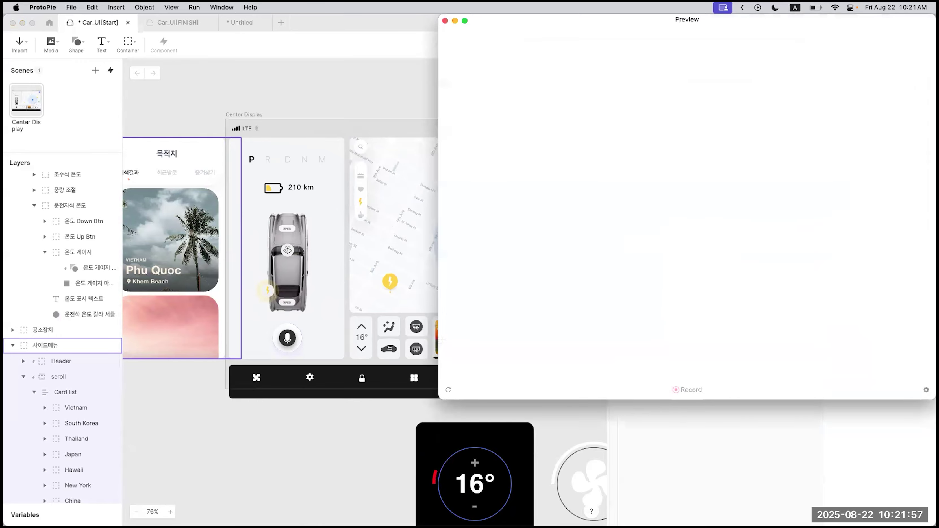
click(448, 174)
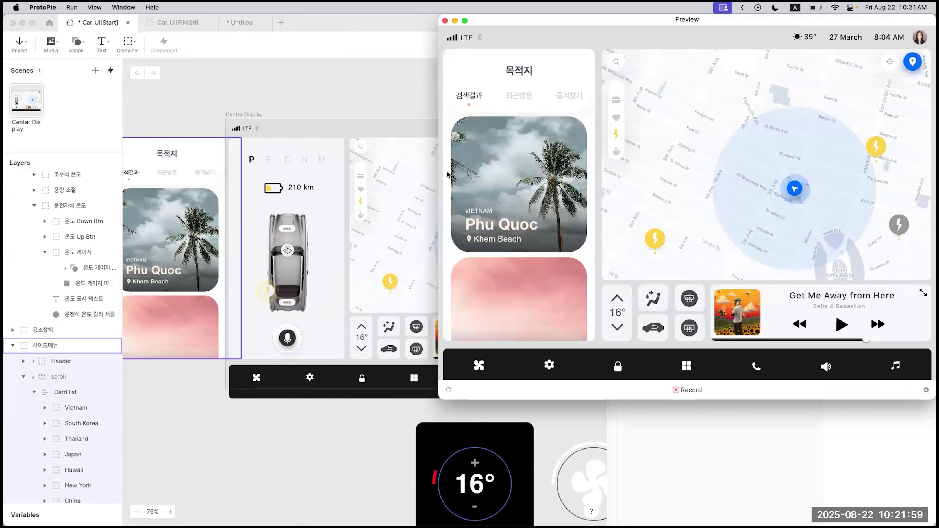
drag(677, 21, 314, 87)
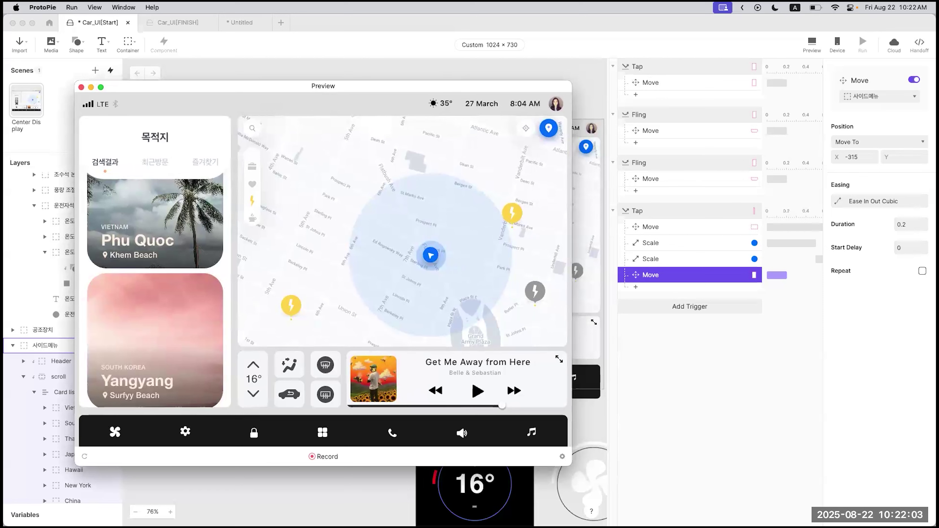
scroll(162, 303, down, 5)
scroll(172, 220, up, 8)
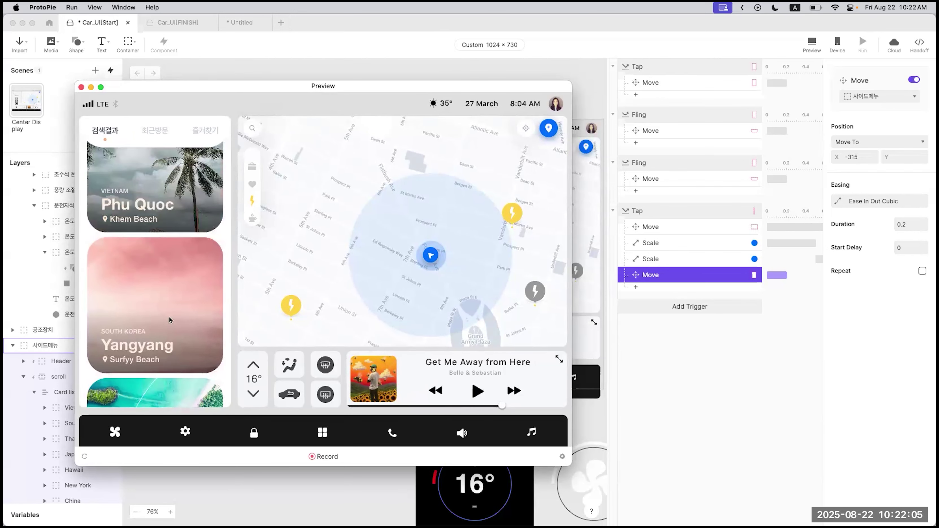
scroll(156, 296, down, 5)
scroll(149, 393, up, 5)
scroll(150, 393, up, 3)
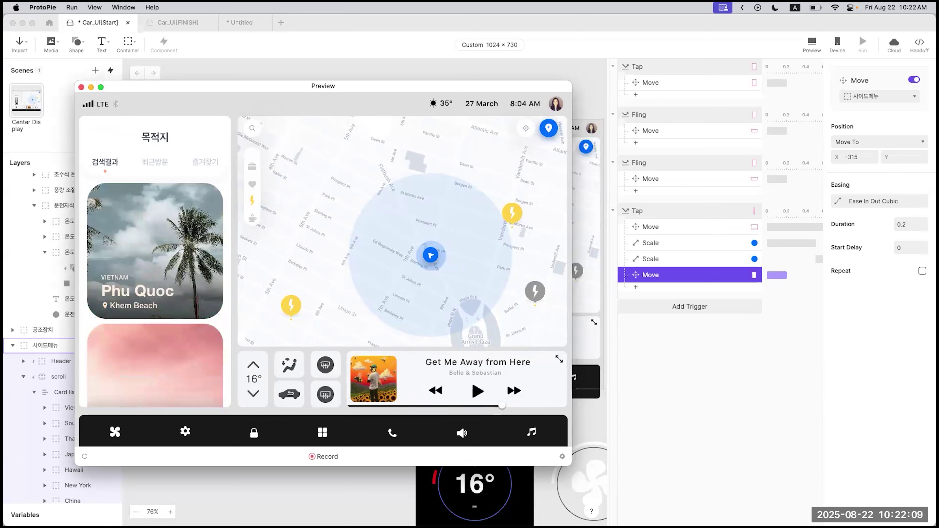
click(168, 261)
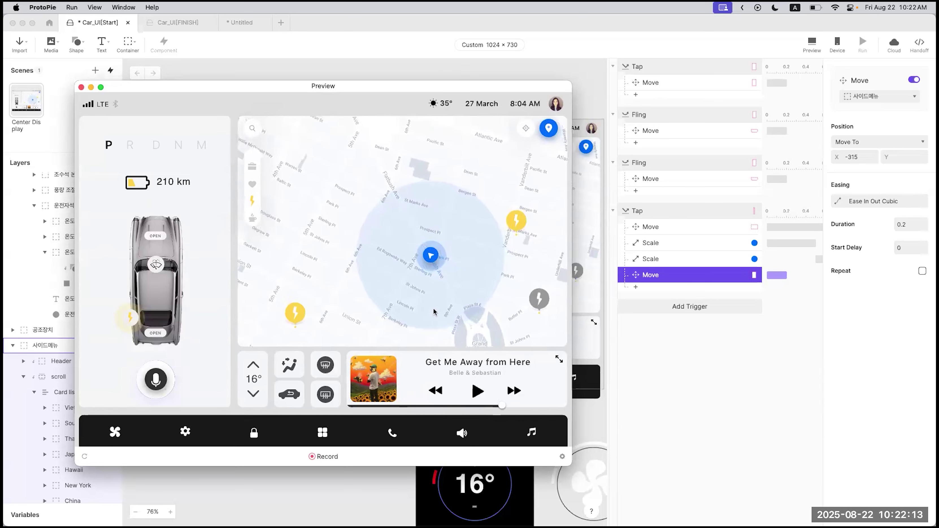
drag(447, 85, 497, 84)
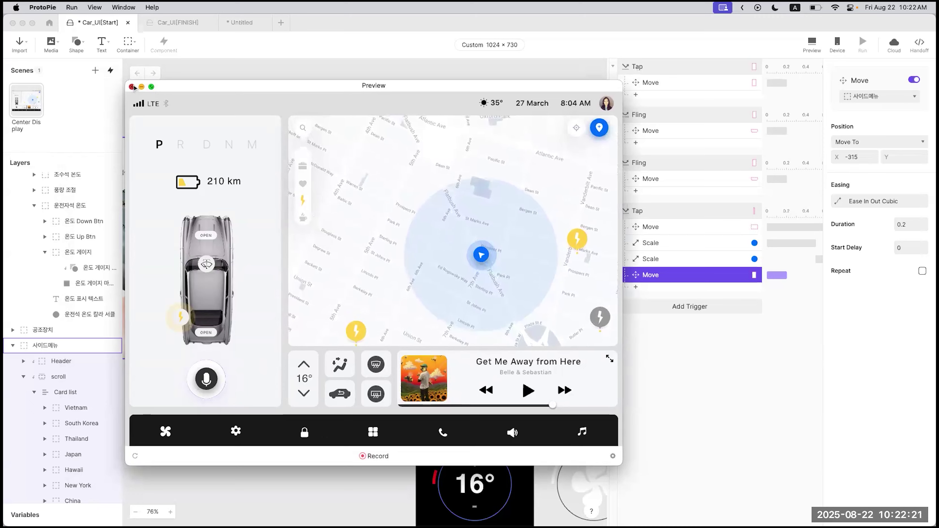
key(super+w)
click(654, 70)
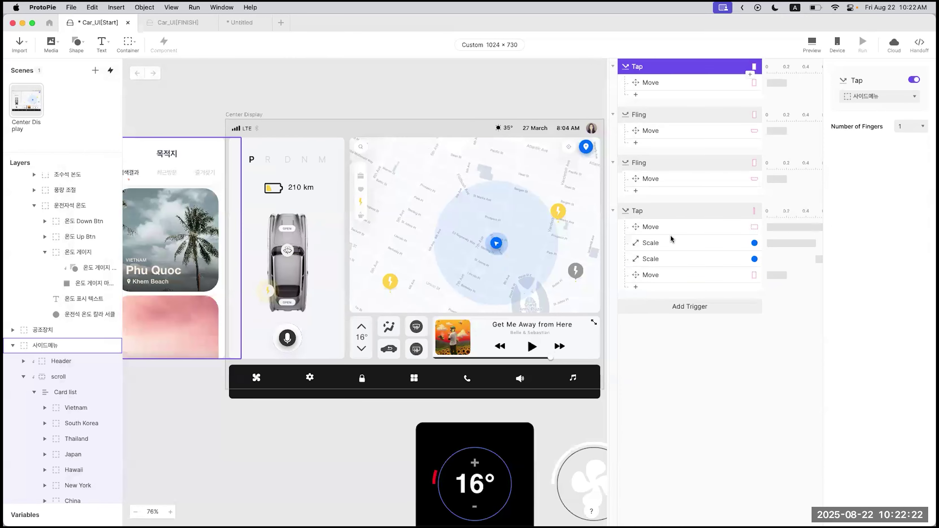
Step: Group the four selected Tap and Fling triggers and name the group "1. 사이드 메뉴"
shift+click(666, 210)
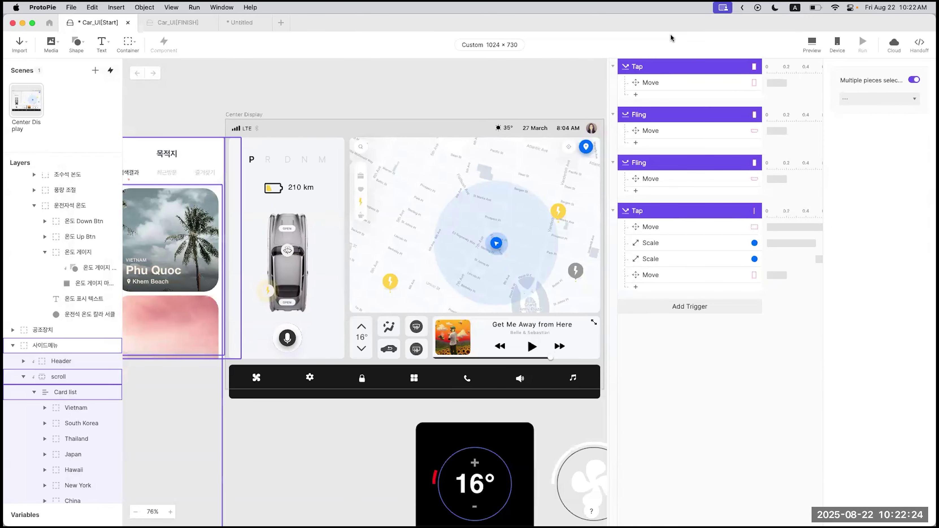
right_click(651, 69)
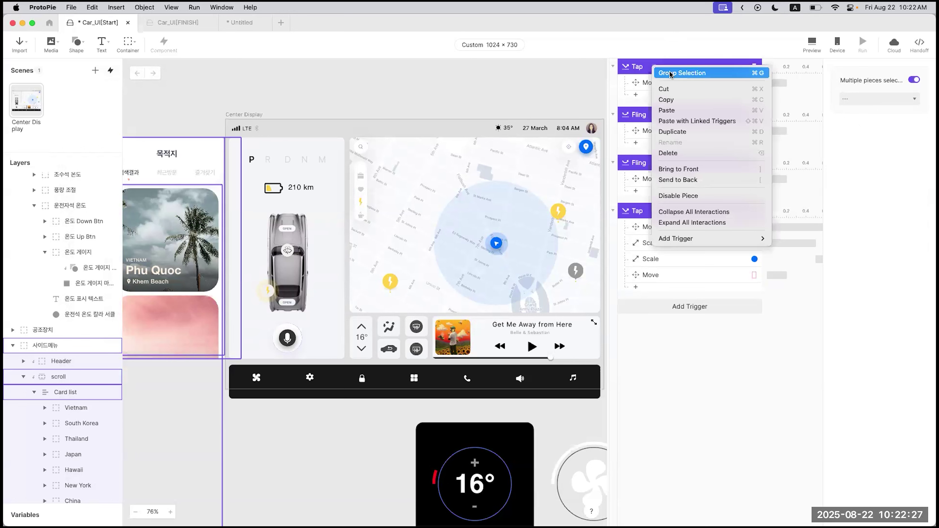
click(653, 71)
double_click(629, 65)
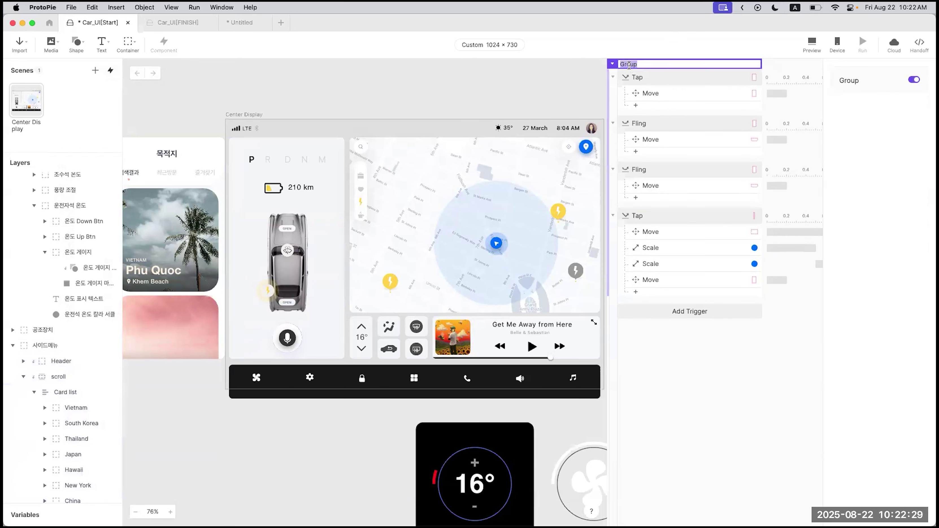
text(1.)
key(ctrl+space)
text(사이드 메뉴)
key(Return)
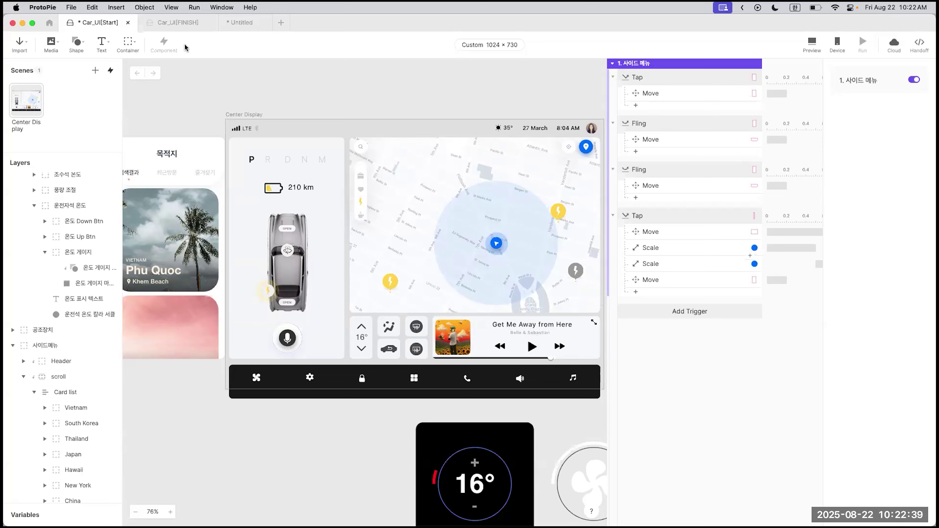
Step: Preview the Car_UI[FINISH] prototype and toggle its temperature control panel open and closed repeatedly to study the interaction
click(186, 24)
click(811, 43)
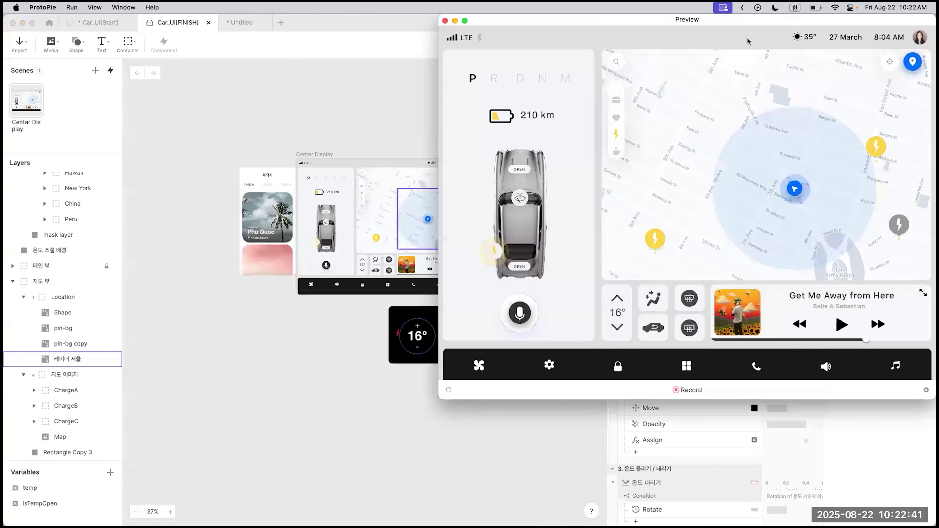
drag(684, 22, 445, 55)
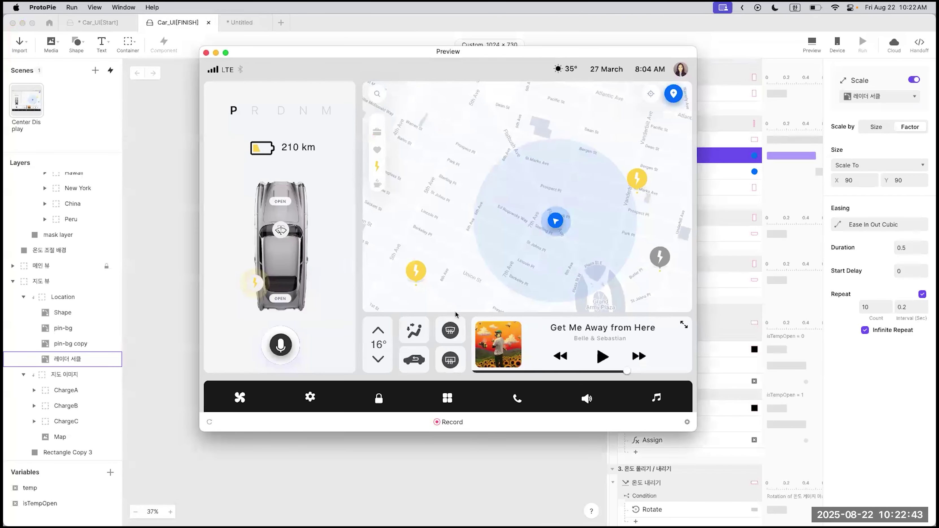
click(379, 334)
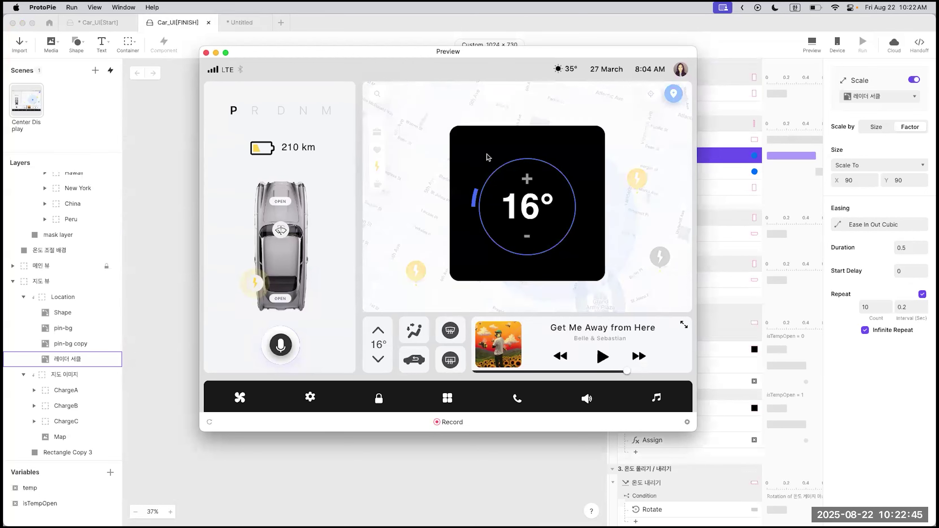
click(379, 334)
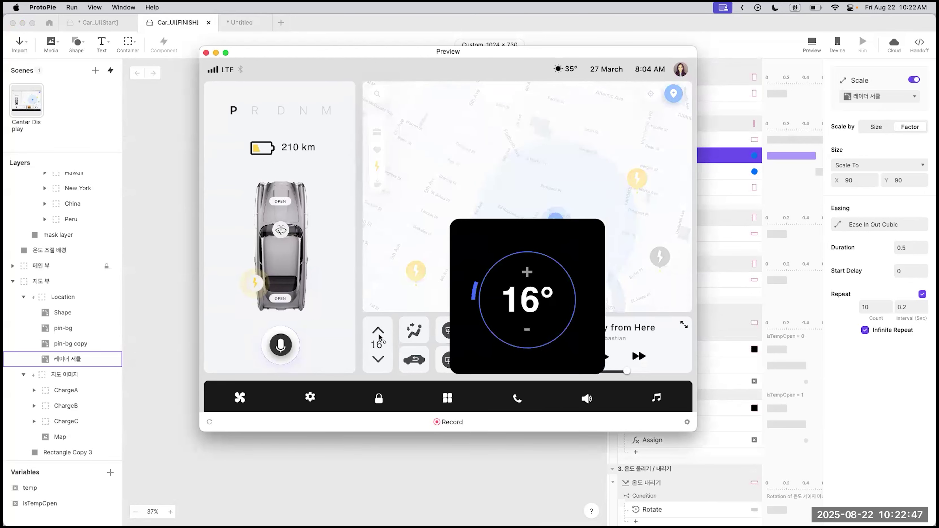
click(379, 332)
click(379, 332)
click(379, 332)
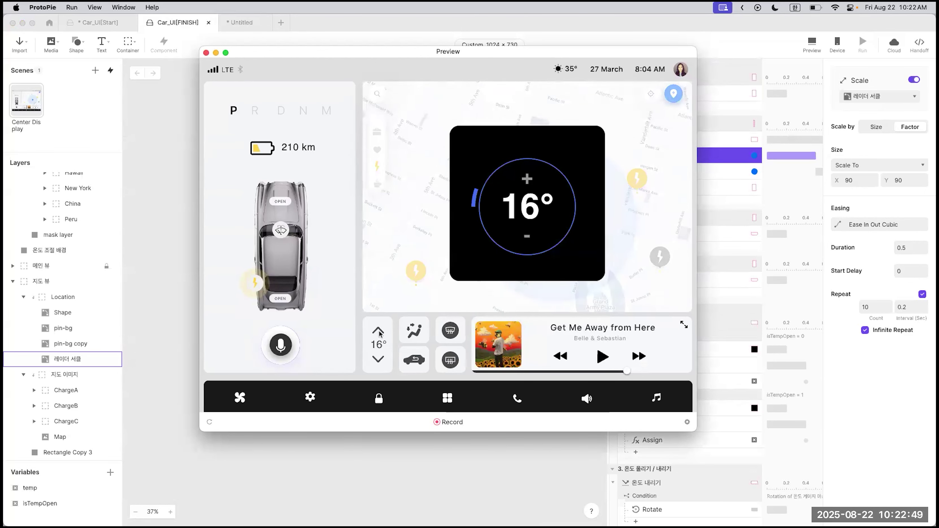
click(206, 53)
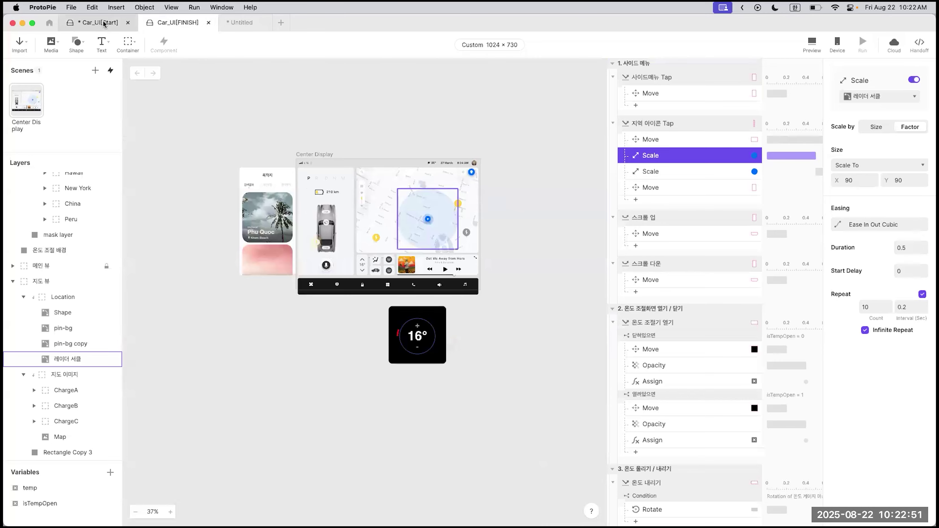
Step: Return to Car_UI[Start] and add a Tap trigger on the 공조장치 layer
click(104, 24)
click(686, 339)
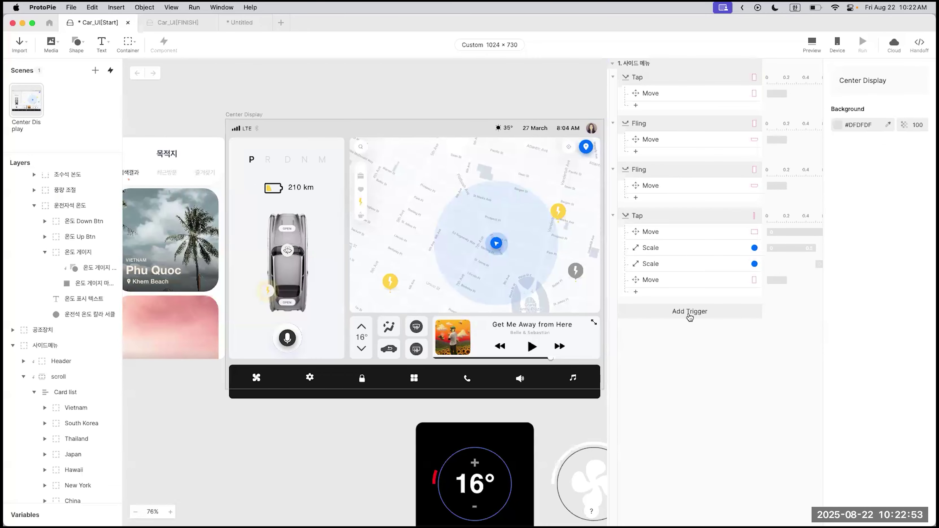
click(689, 313)
click(469, 364)
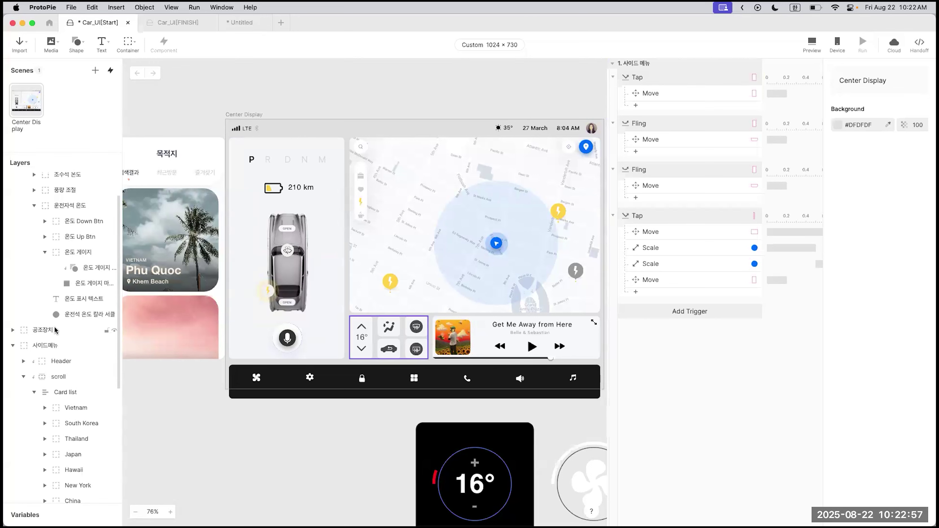
click(70, 330)
click(649, 310)
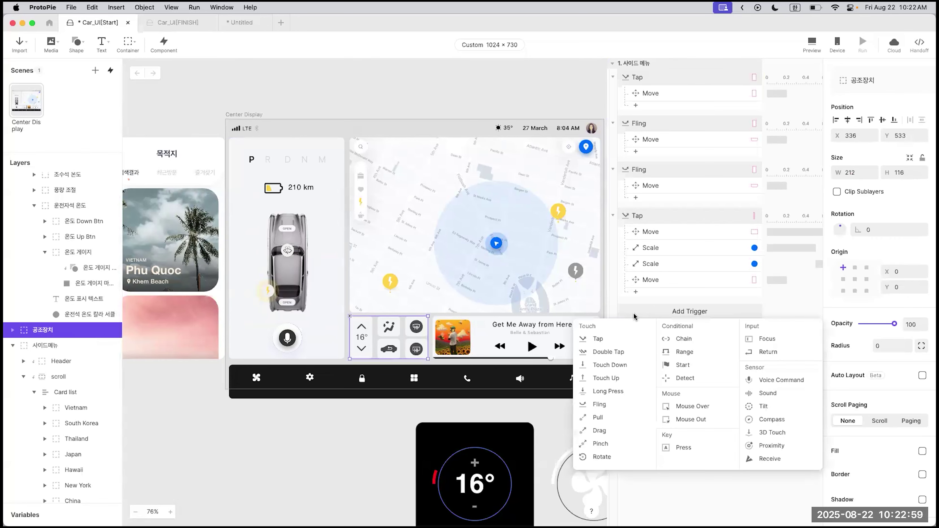
click(600, 339)
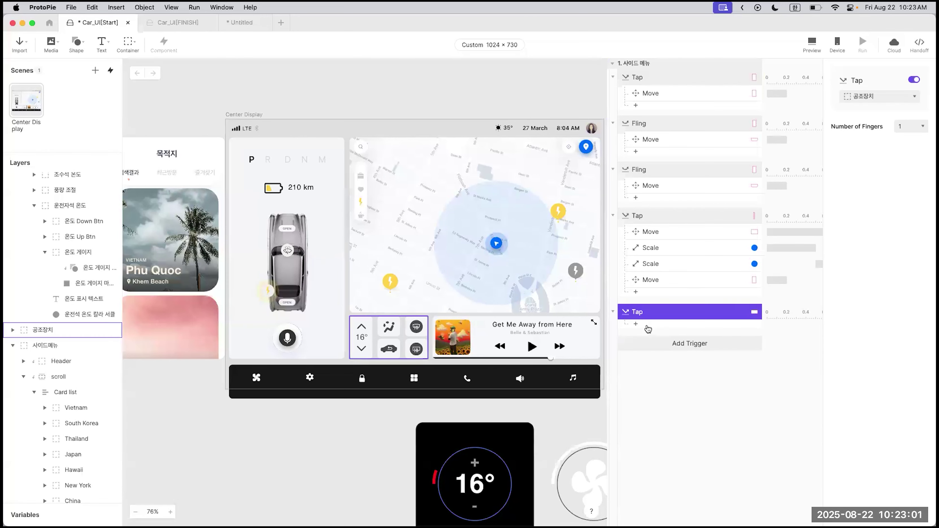
Step: Add a Move response for the 온도조절 컨트롤 panel to the 공조장치 Tap trigger
scroll(469, 465, down, 5)
scroll(469, 465, right, 2)
click(464, 413)
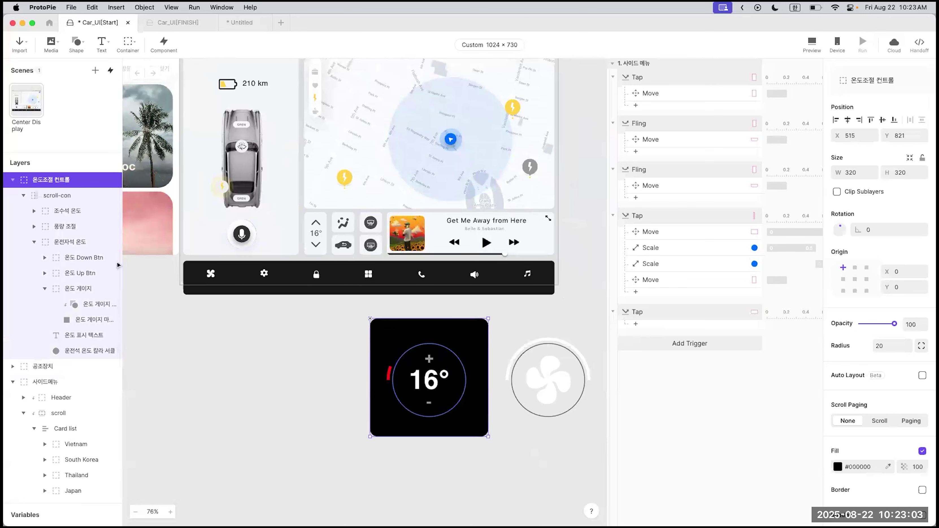
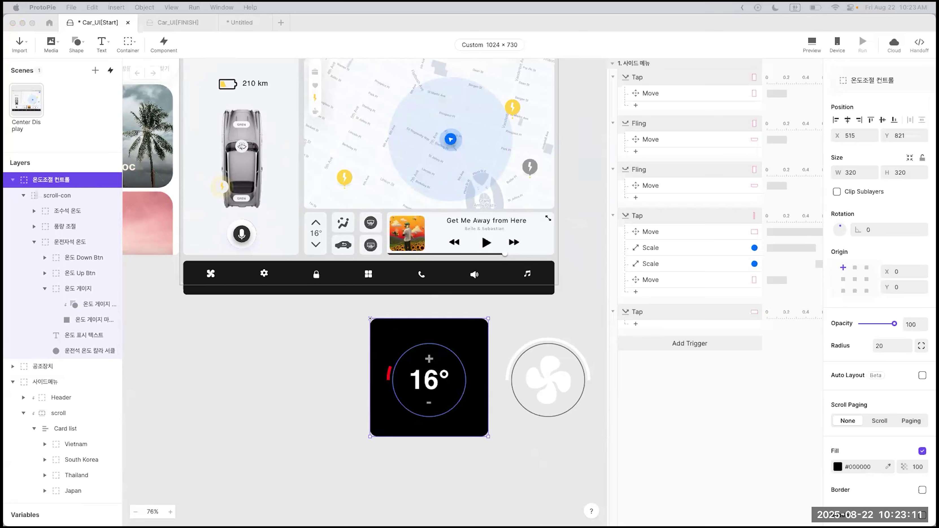
click(647, 311)
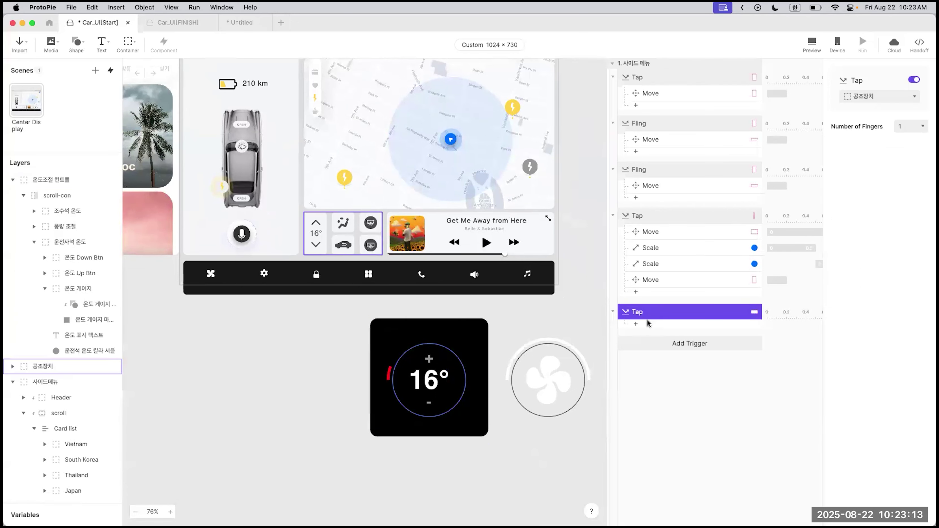
click(415, 365)
click(666, 330)
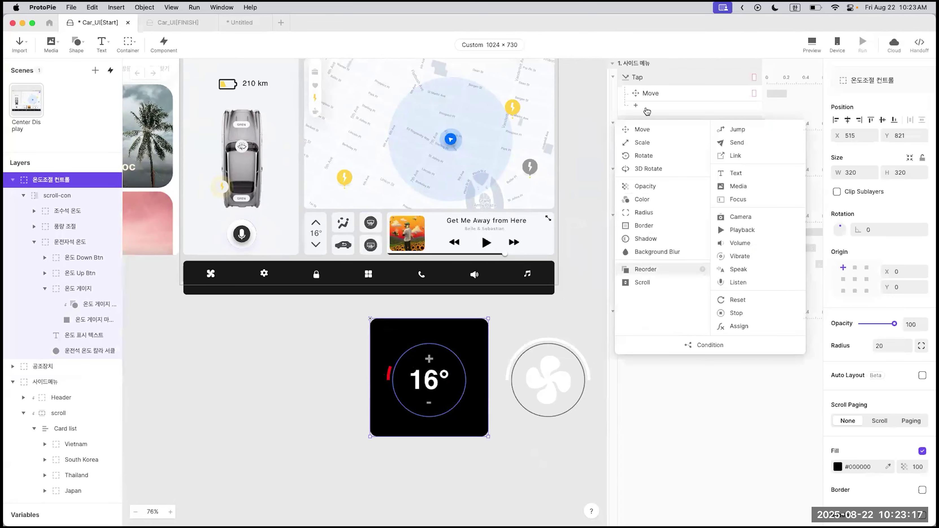
click(643, 133)
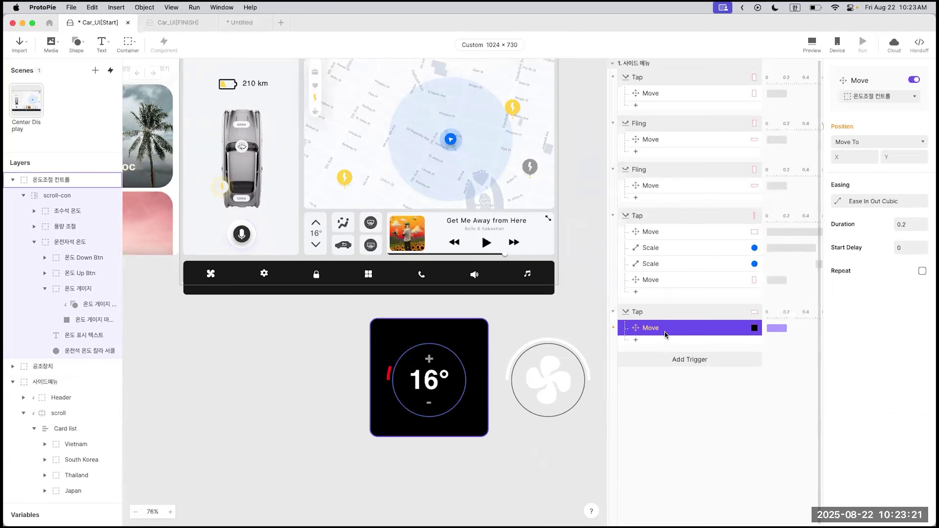
Step: Nudge the 온도조절 컨트롤 panel horizontally to X 514
click(445, 346)
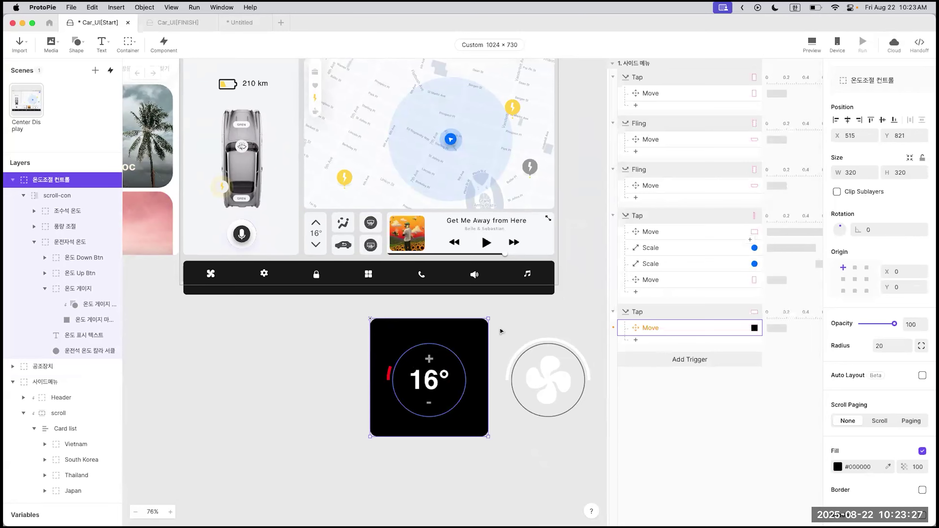
scroll(482, 311, up, 5)
scroll(495, 293, down, 5)
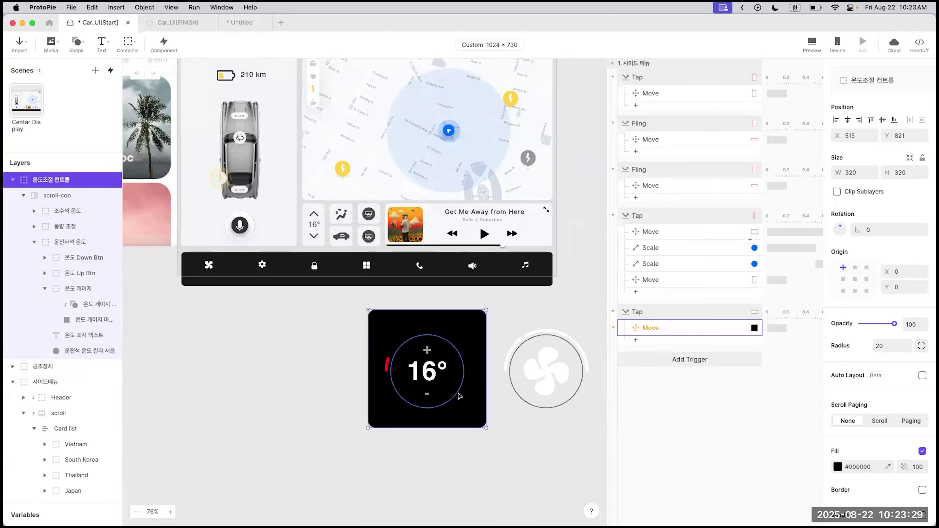
key(Left)
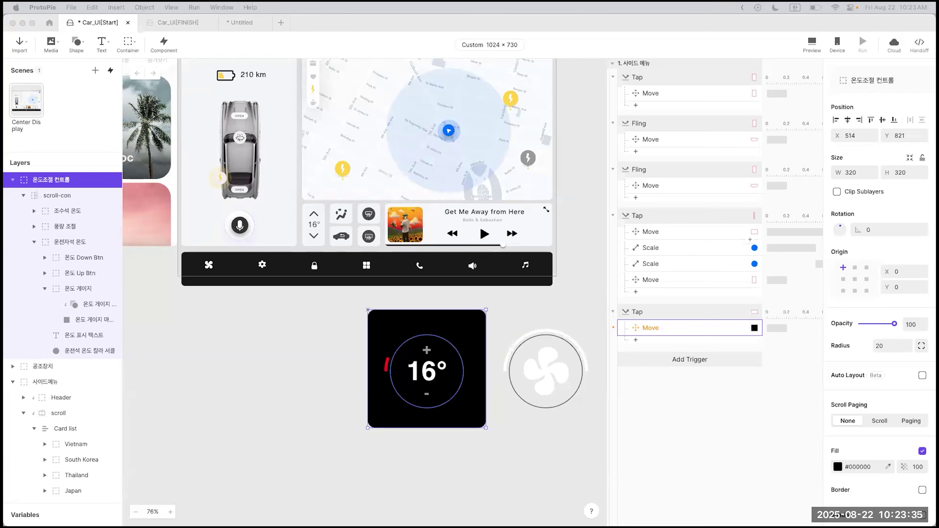
Step: Place the 온도조절 컨트롤 panel over the map at Y 167 to find its open position, and undo the placement
scroll(454, 222, right, 4)
scroll(454, 222, up, 3)
drag(380, 392, 383, 181)
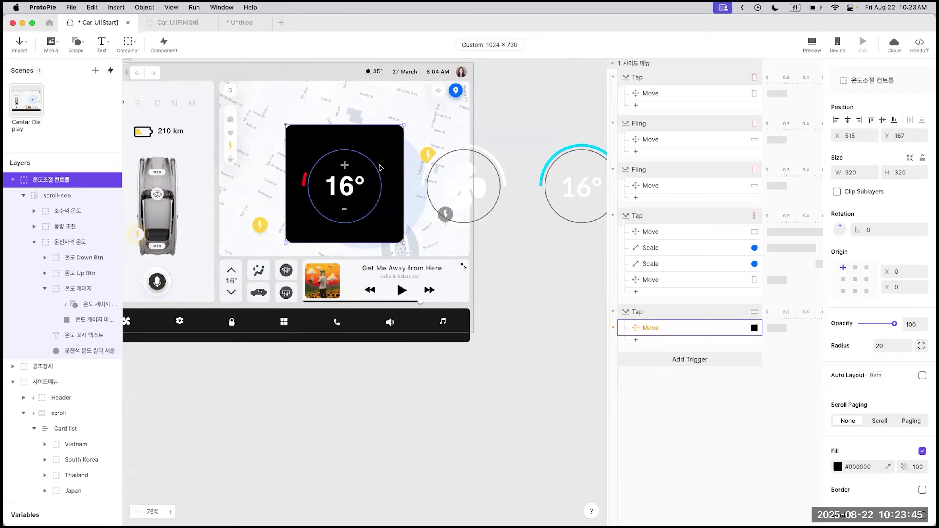
key(ctrl+z)
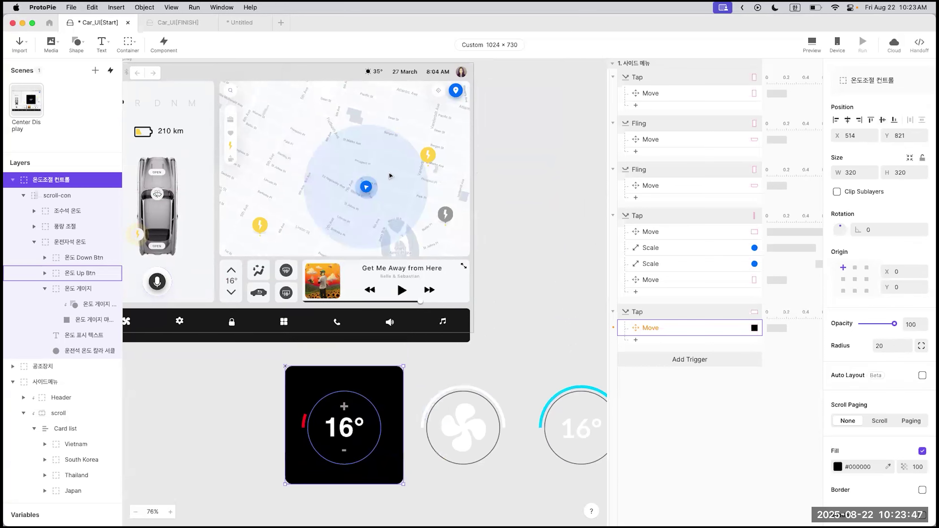
Step: Set the Y position of the 온도조절 컨트롤 Move response to 167
click(713, 327)
click(901, 158)
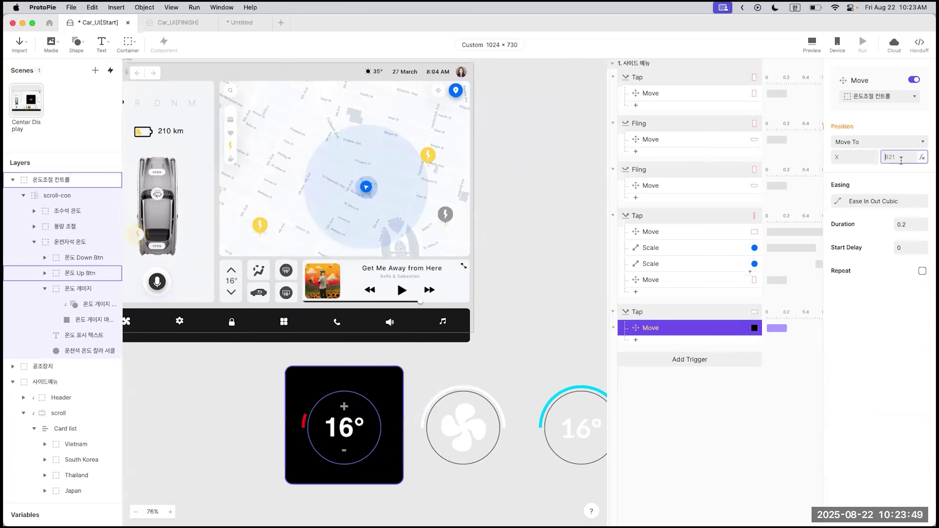
text(167)
key(Return)
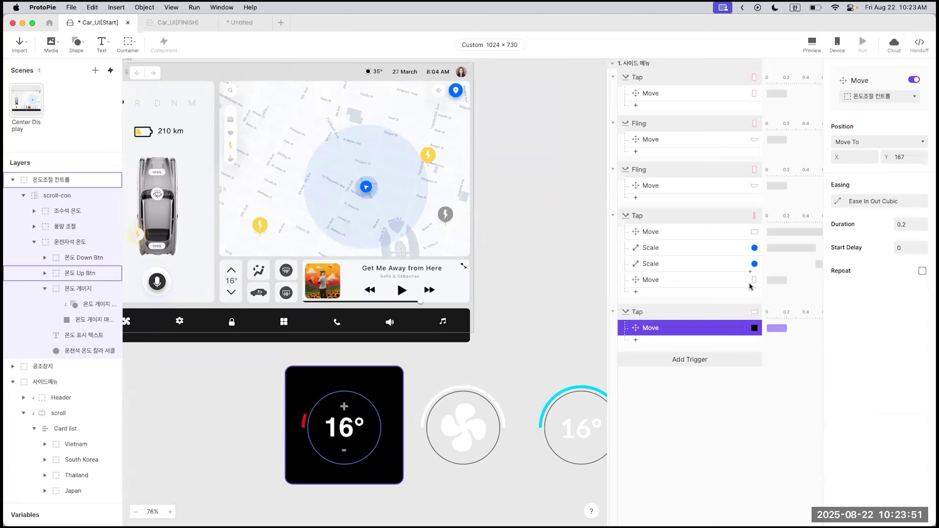
Step: Preview the prototype and tap the climate controls to test the temperature panel's opening movement
click(811, 42)
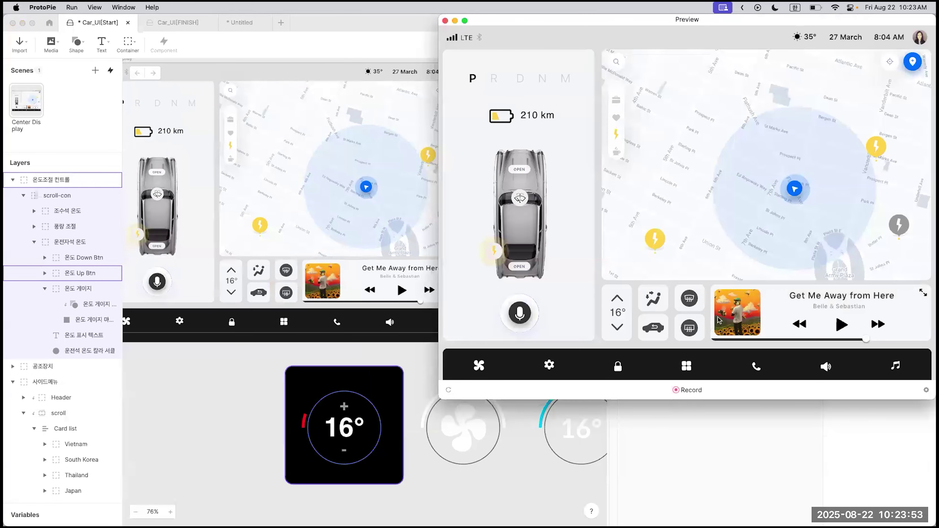
click(636, 316)
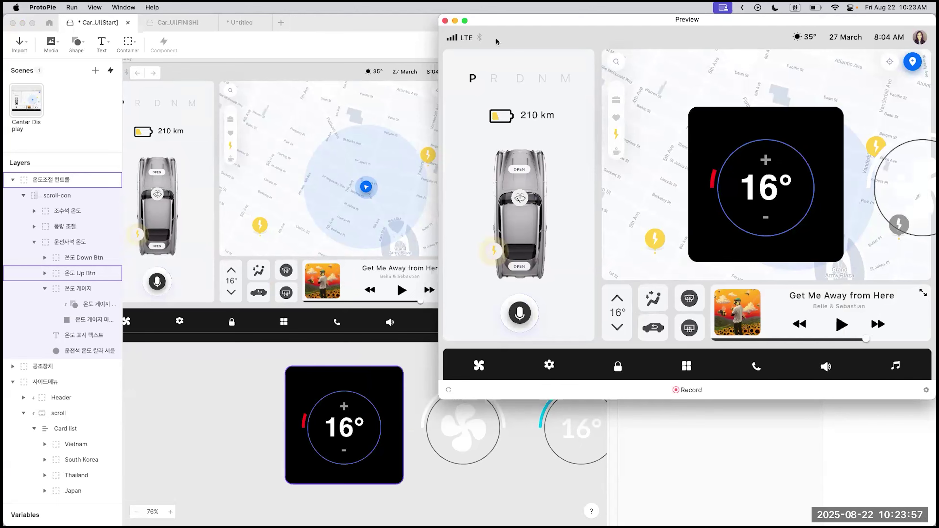
click(446, 21)
Step: Inspect the temperature panel's layers and compare its canvas layout with the one in Car_UI[FINISH]
click(523, 296)
scroll(523, 296, down, 3)
scroll(522, 296, right, 4)
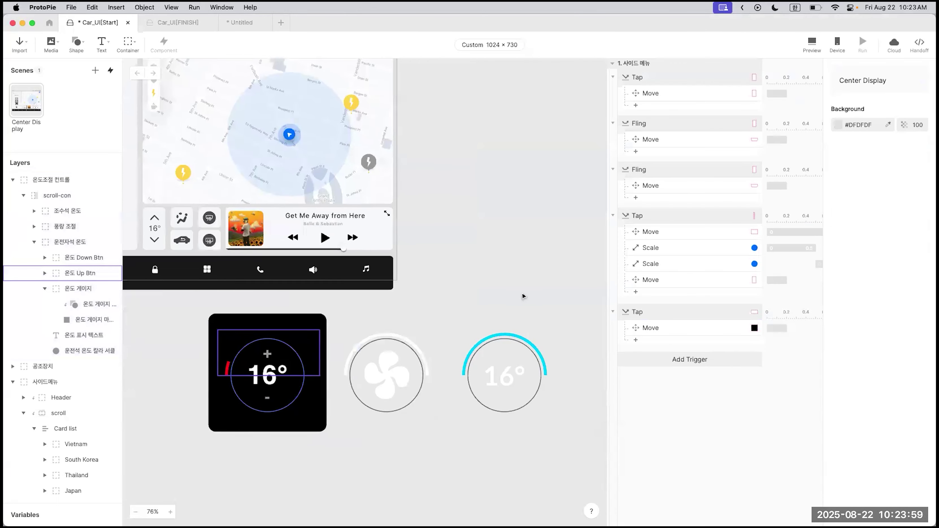
click(301, 325)
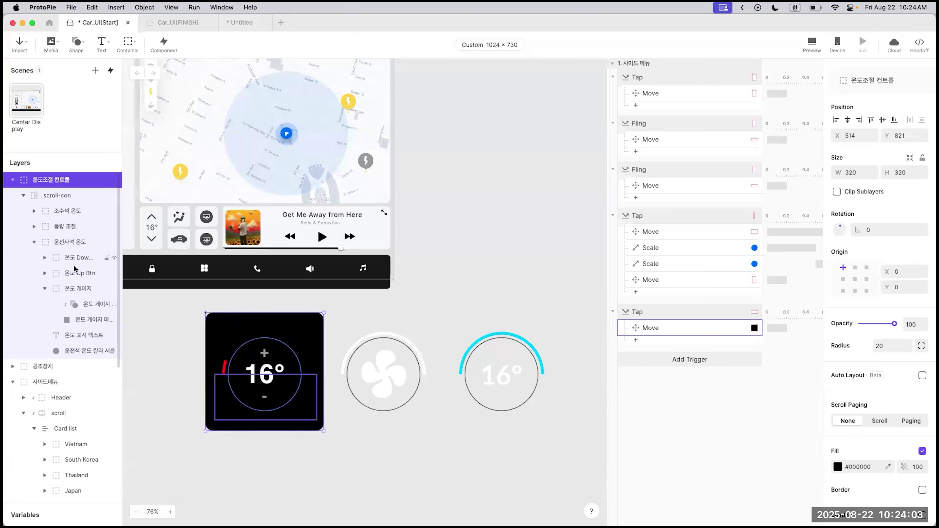
click(177, 23)
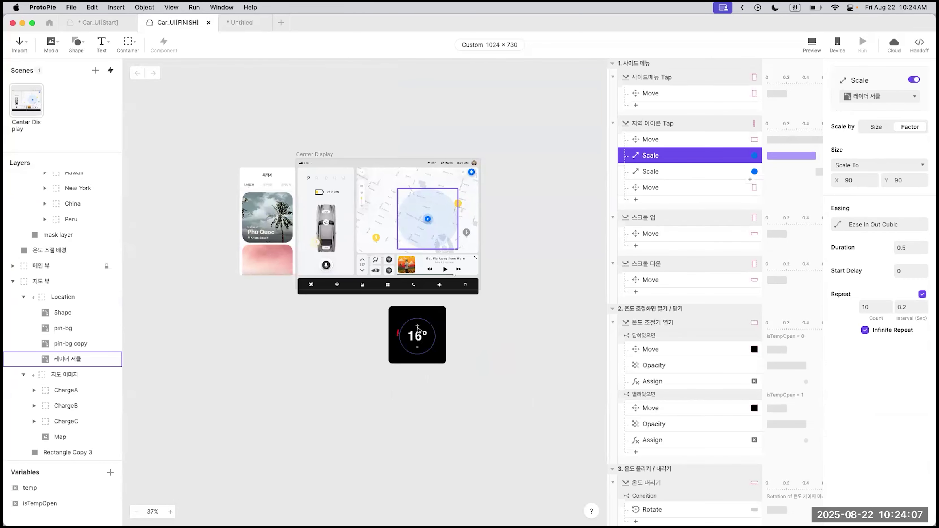
click(85, 23)
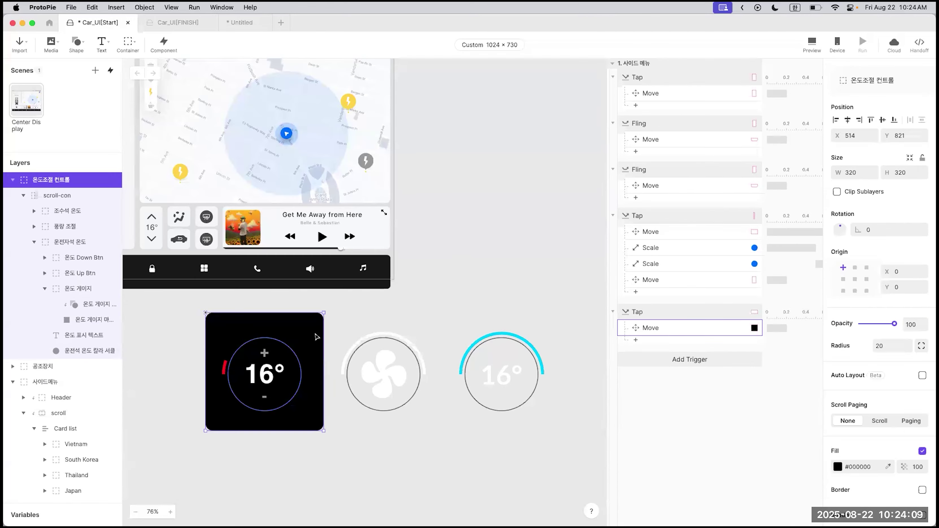
Step: Hide the 조수석 온도 and 풍량 조절 layers inside the temperature panel
click(69, 228)
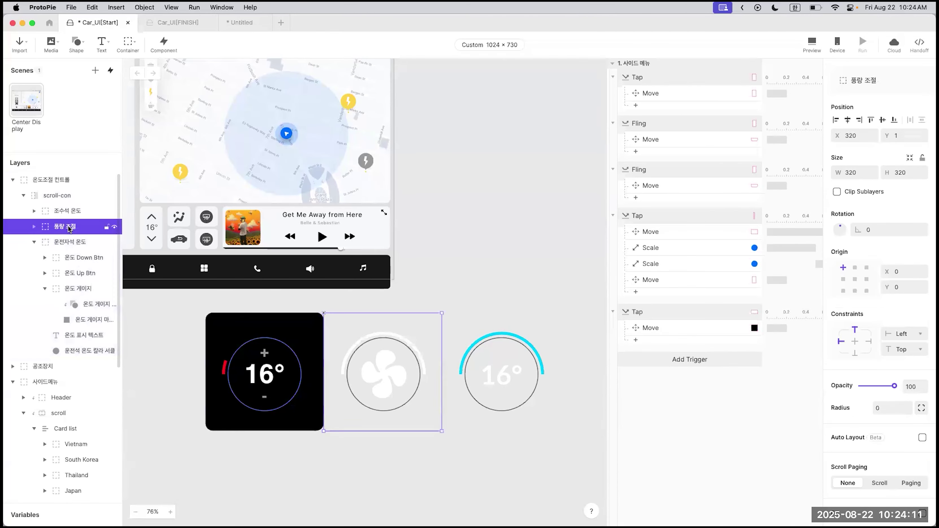
shift+click(72, 215)
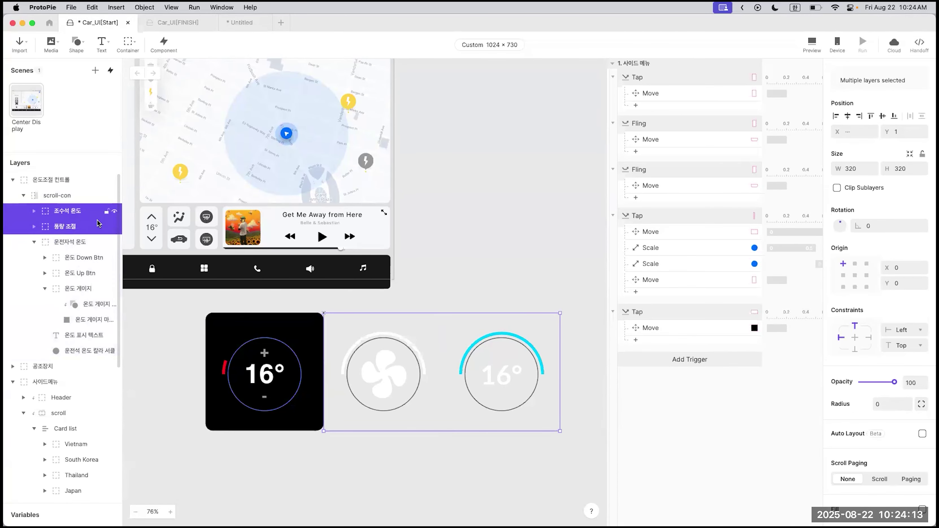
click(114, 212)
click(114, 227)
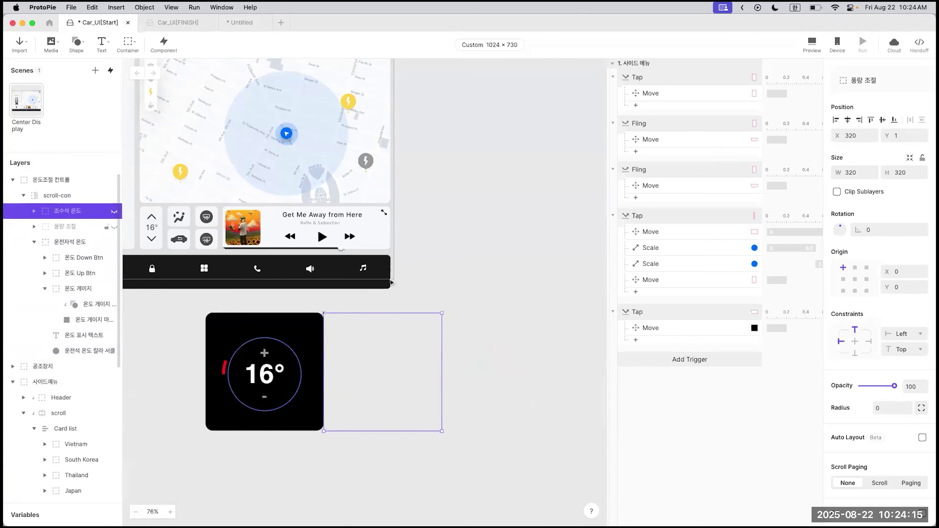
Step: Preview the prototype and tap the climate controls to check the temperature panel's position over the map
click(440, 266)
scroll(440, 266, left, 5)
scroll(440, 267, up, 2)
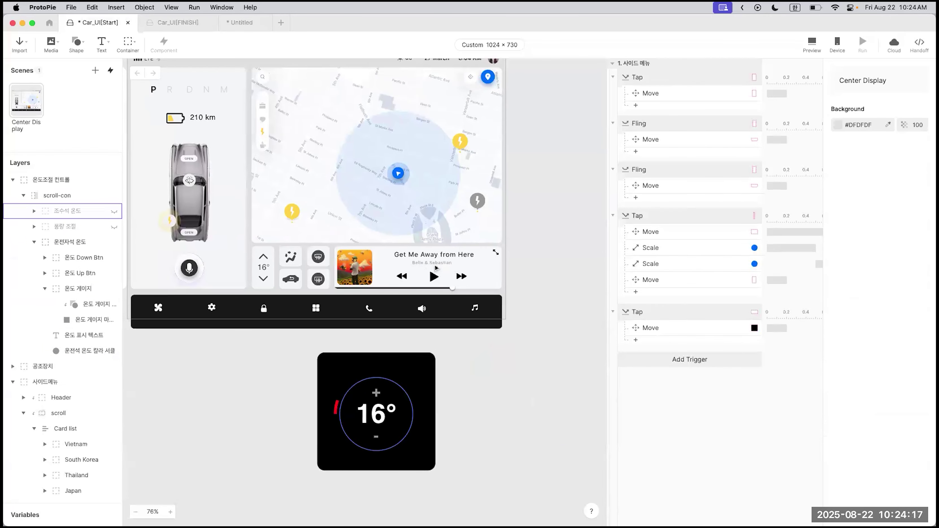
click(690, 328)
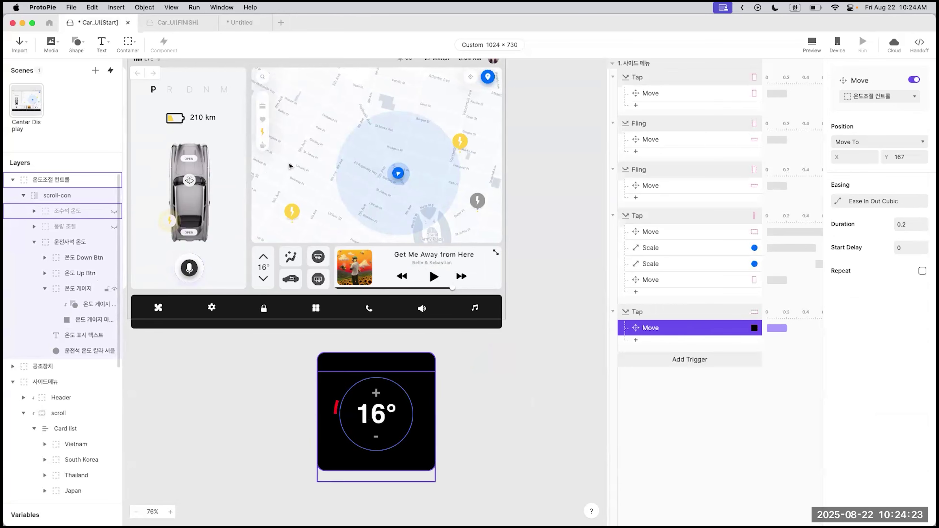
click(812, 44)
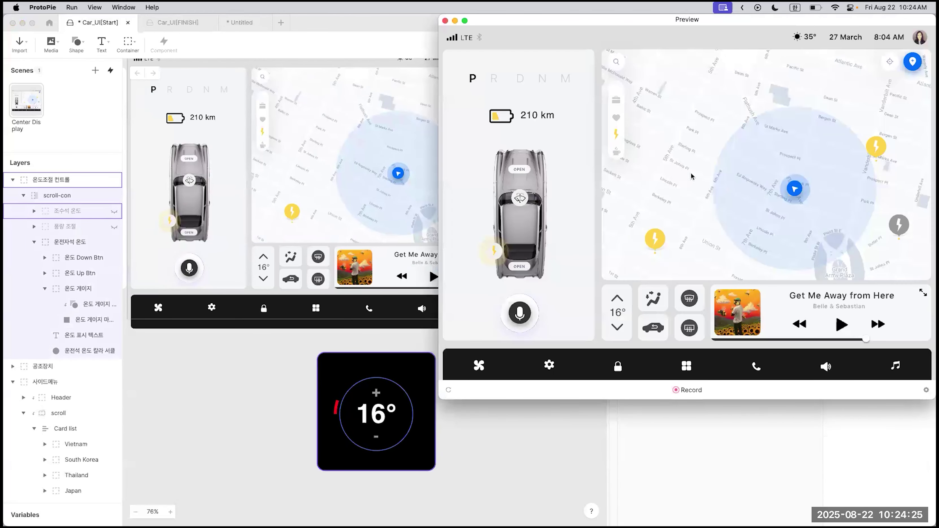
click(643, 327)
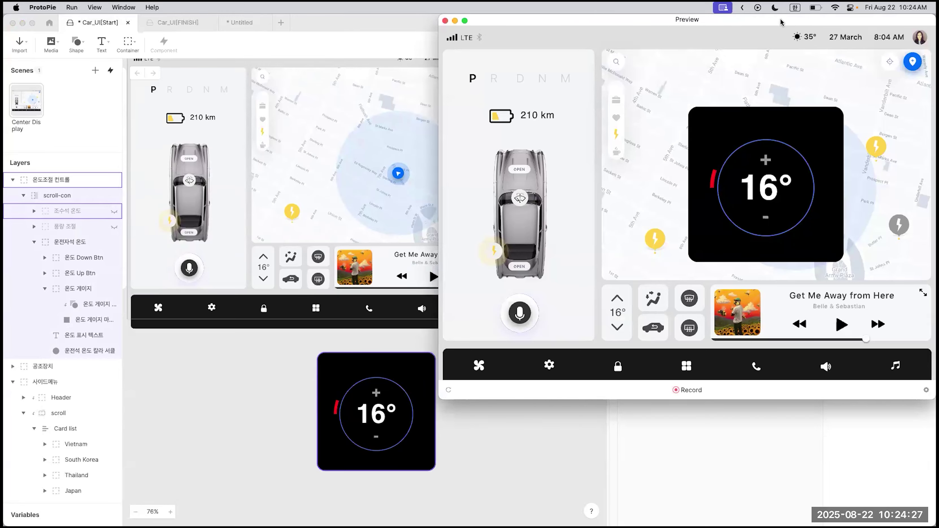
key(ctrl+alt+c)
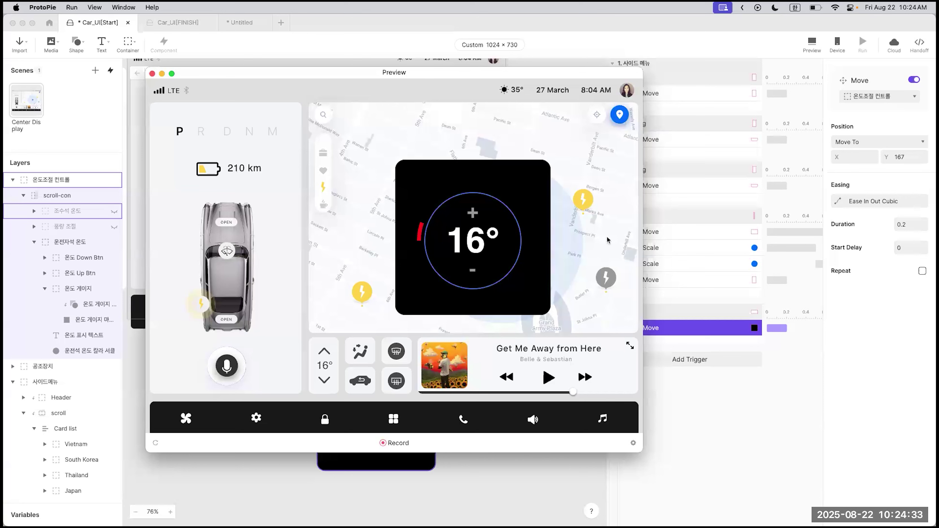
click(152, 74)
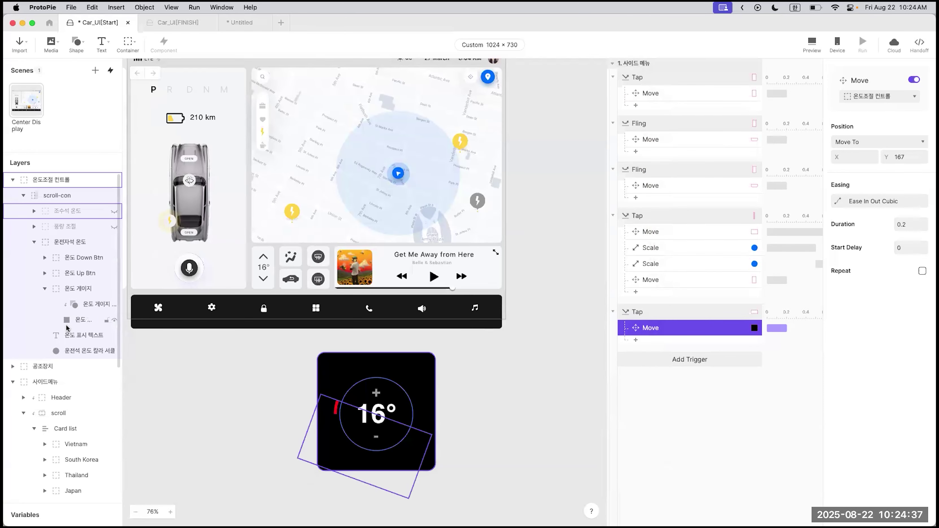
Step: Examine the layers of the 온도 게이지 and 지도 뷰 groups, including the Map layer inside 지도 이미지
scroll(69, 340, down, 6)
scroll(61, 407, up, 5)
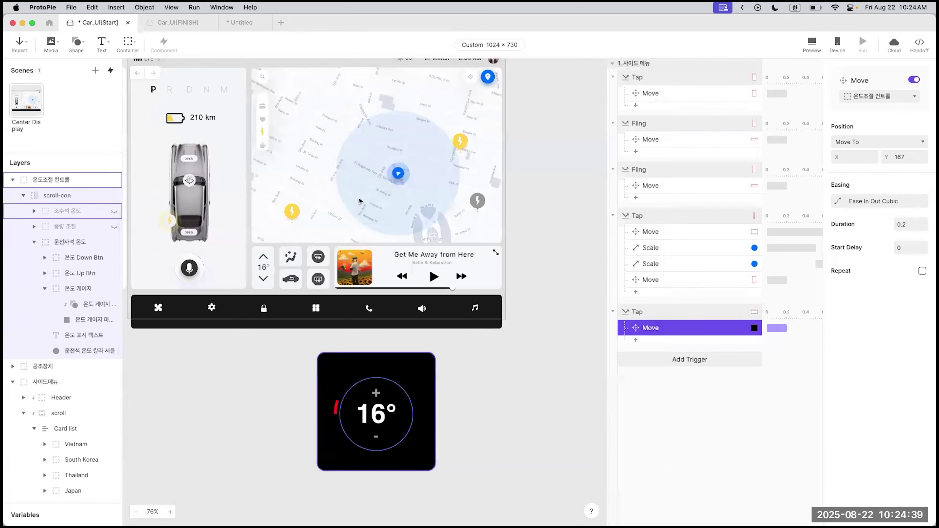
scroll(56, 422, down, 5)
click(56, 388)
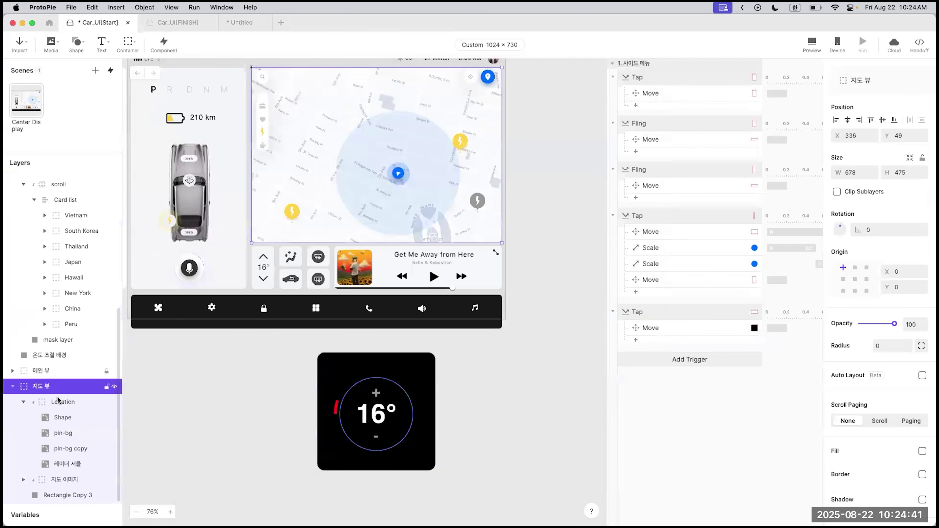
click(56, 480)
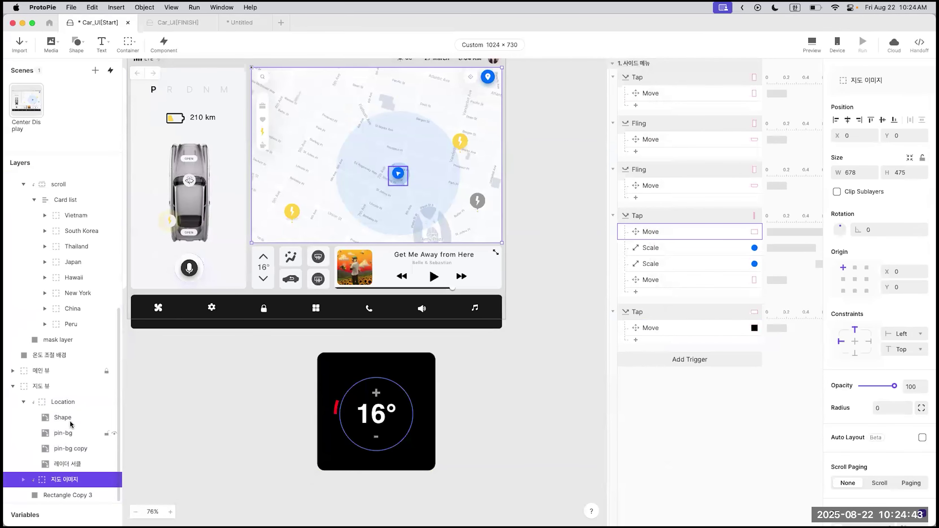
scroll(71, 402, up, 6)
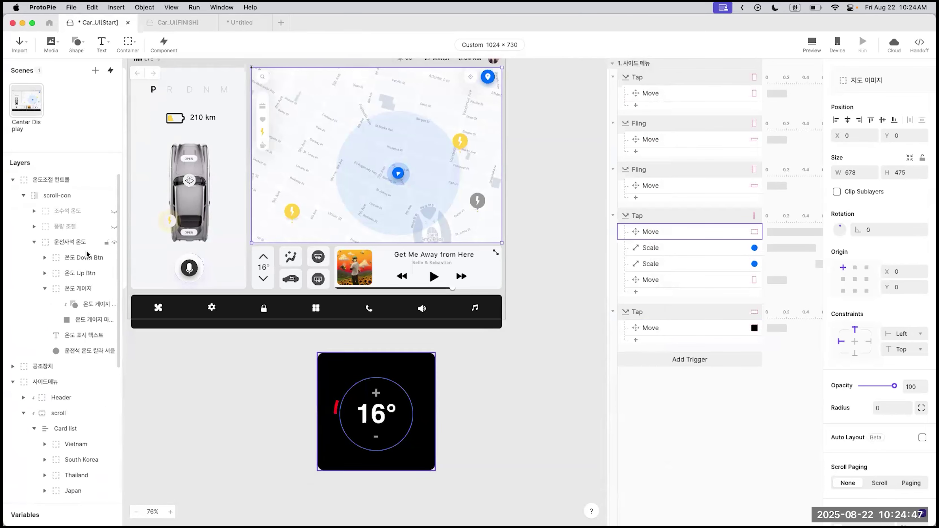
click(80, 321)
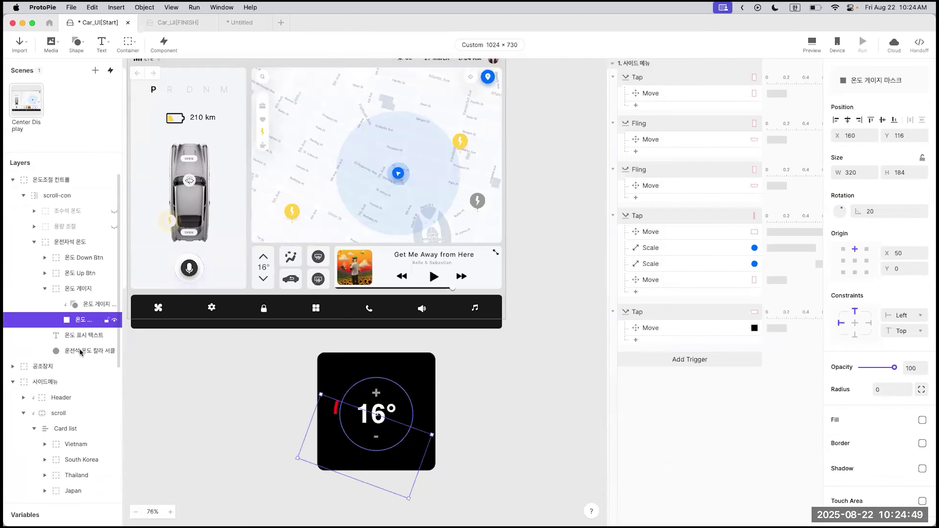
scroll(72, 366, down, 5)
scroll(70, 413, down, 7)
scroll(65, 438, down, 1)
click(48, 478)
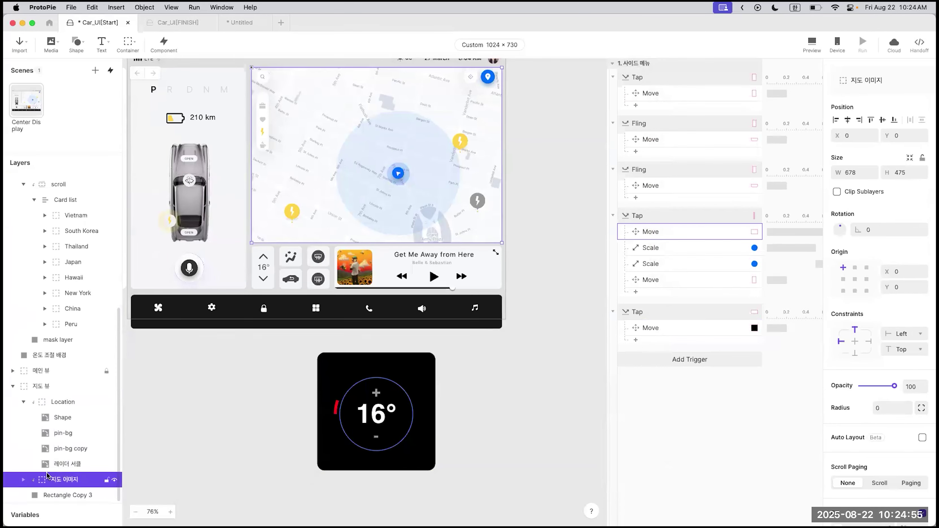
click(23, 480)
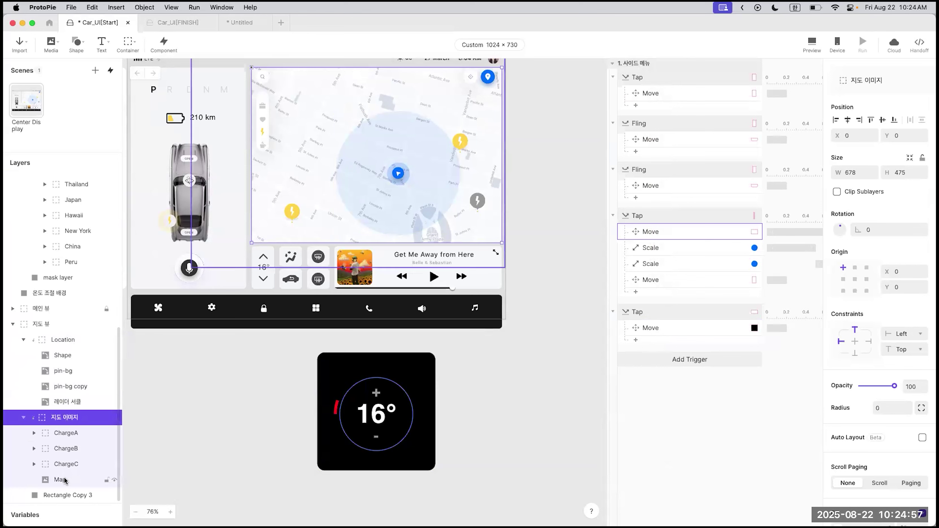
click(66, 480)
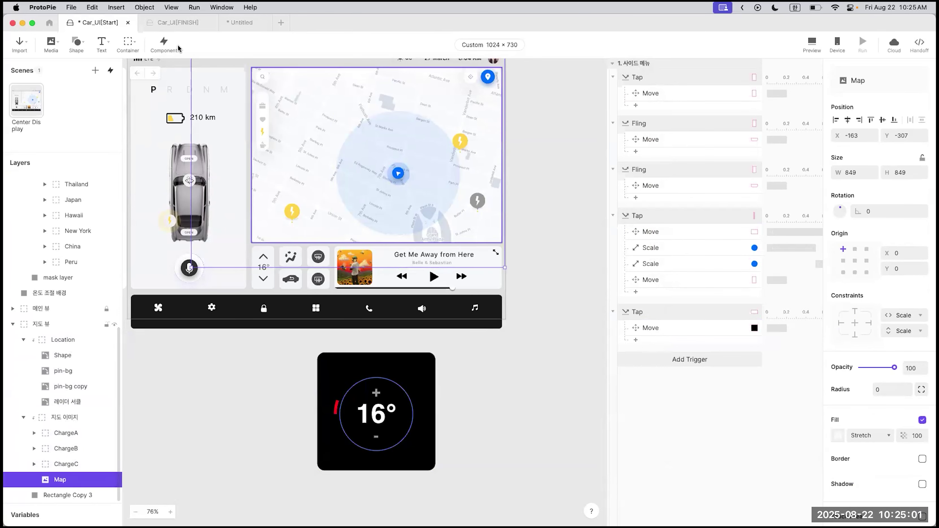
Step: Switch to Car_UI[FINISH] and examine the Opacity response under the temperature panel's closed condition
click(177, 23)
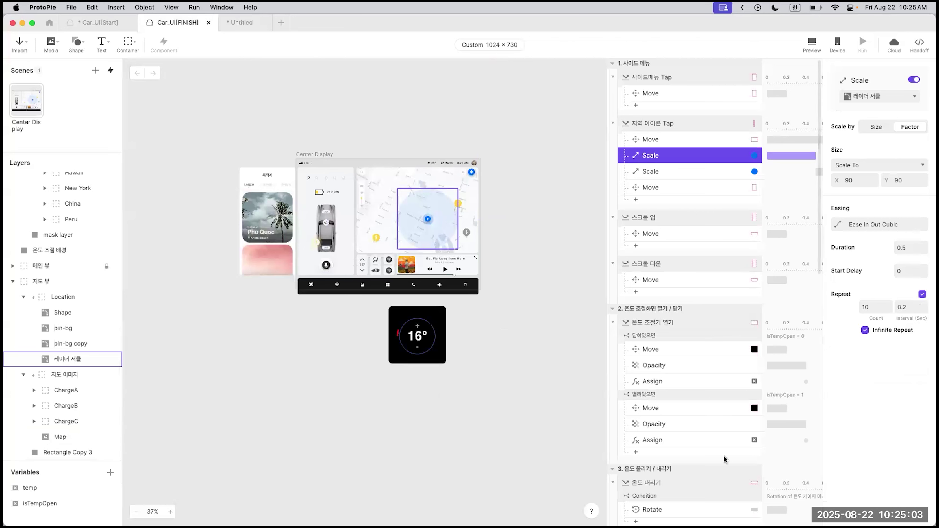
scroll(680, 339, down, 3)
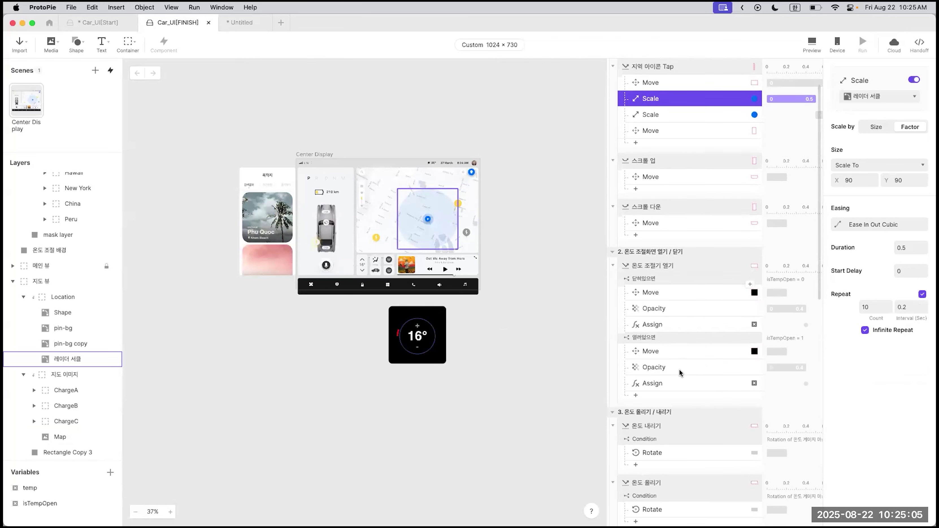
scroll(677, 403, up, 1)
click(665, 323)
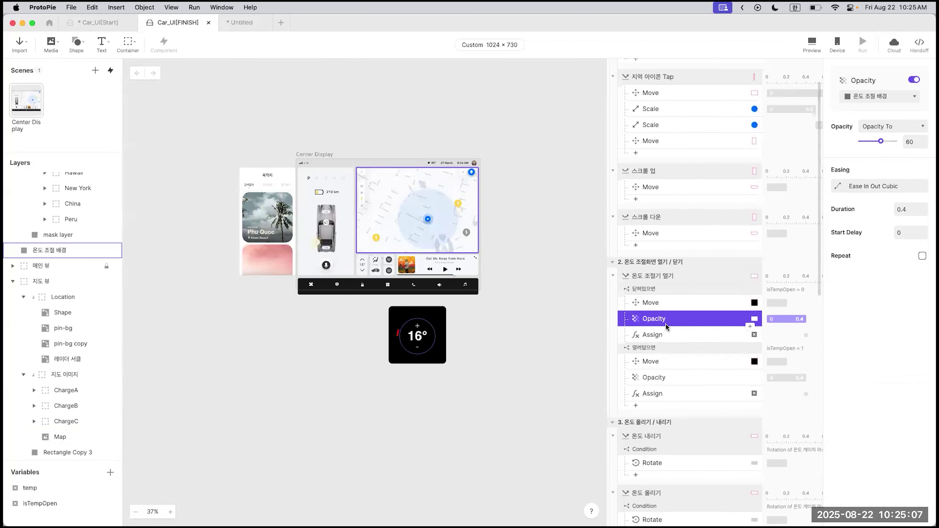
Step: Return to Car_UI[Start], select the 온도 조절 배경 layer and try out its opacity, leaving it at 0
click(103, 24)
click(55, 294)
scroll(332, 222, up, 3)
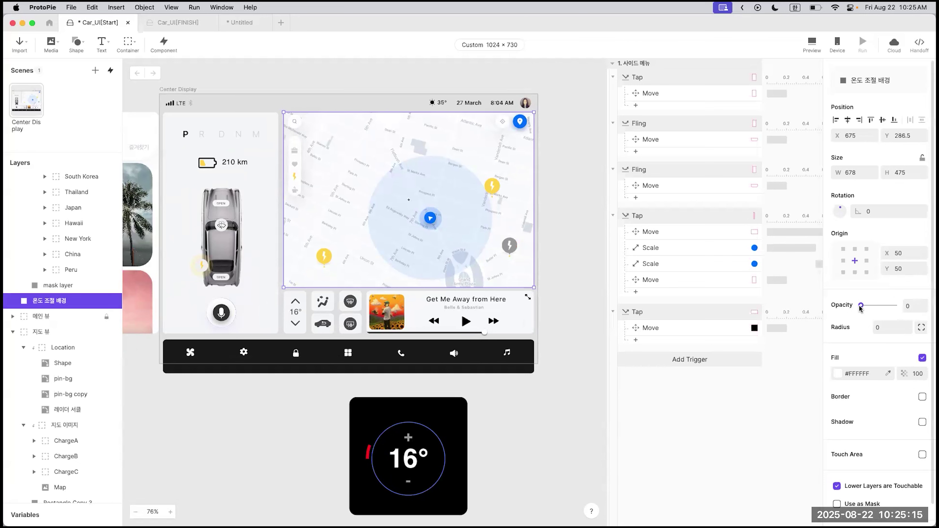
drag(861, 308, 842, 305)
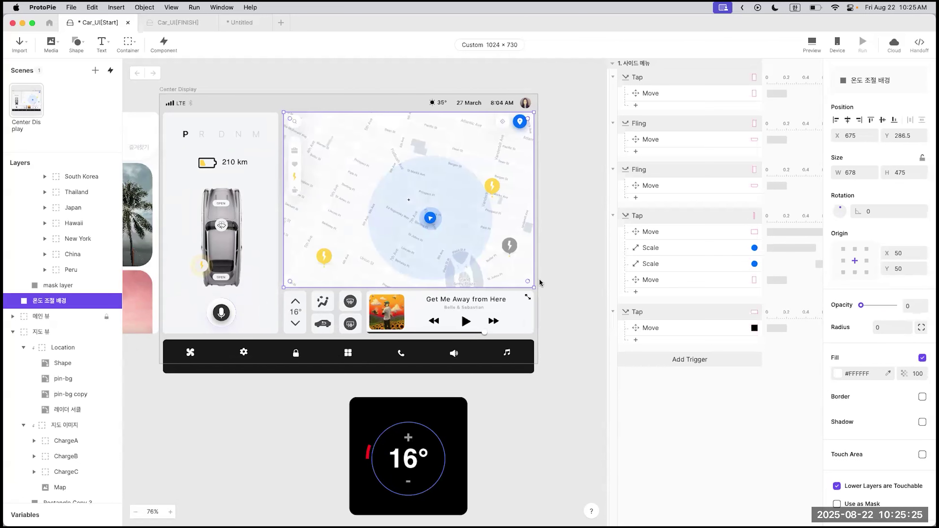
drag(863, 306, 813, 304)
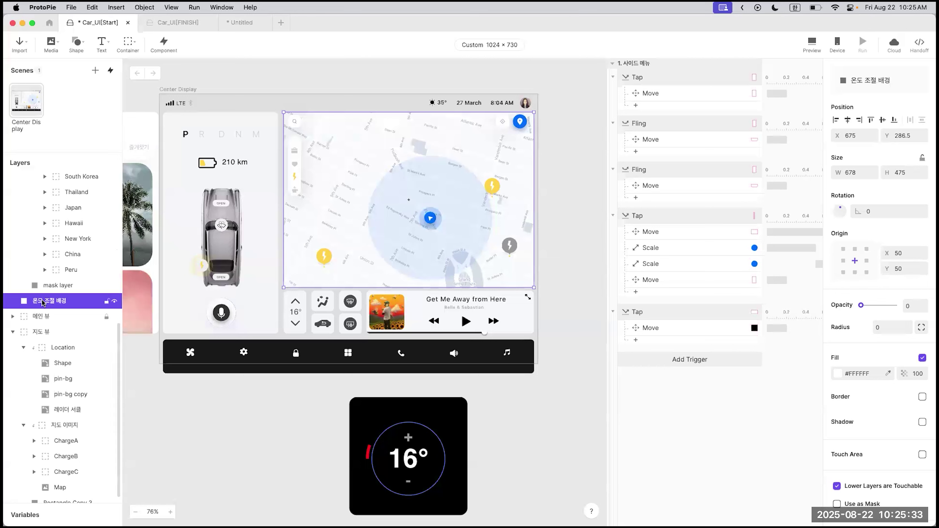
Step: Add an Opacity response for 온도 조절 배경 to the 공조장치 Tap trigger and set its opacity to 60
click(635, 339)
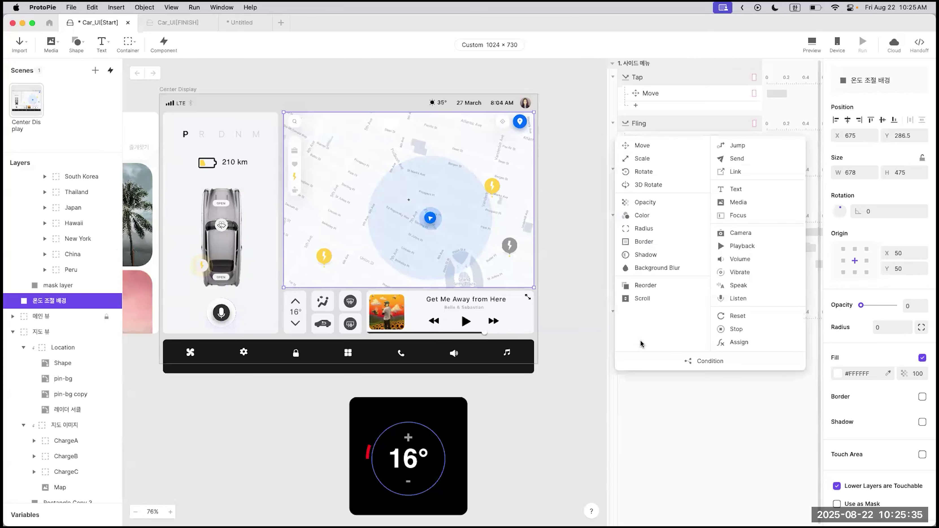
click(656, 208)
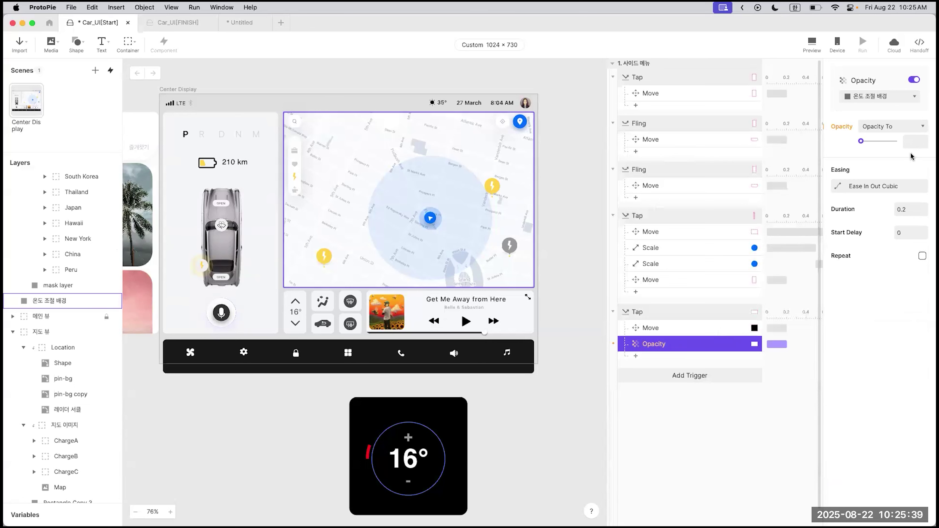
click(908, 142)
text(60)
key(Return)
Step: Preview the prototype and tap the climate controls to test the map's fade behind the temperature panel
click(812, 44)
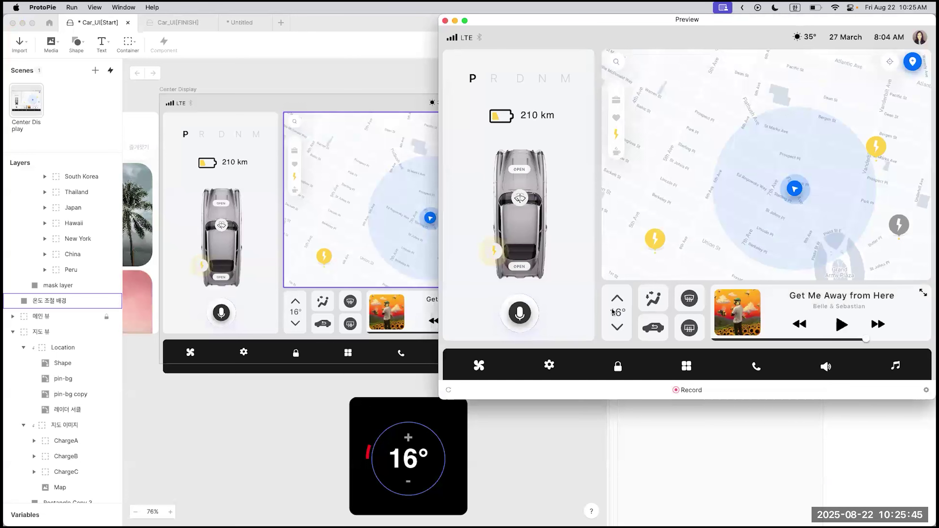
click(617, 314)
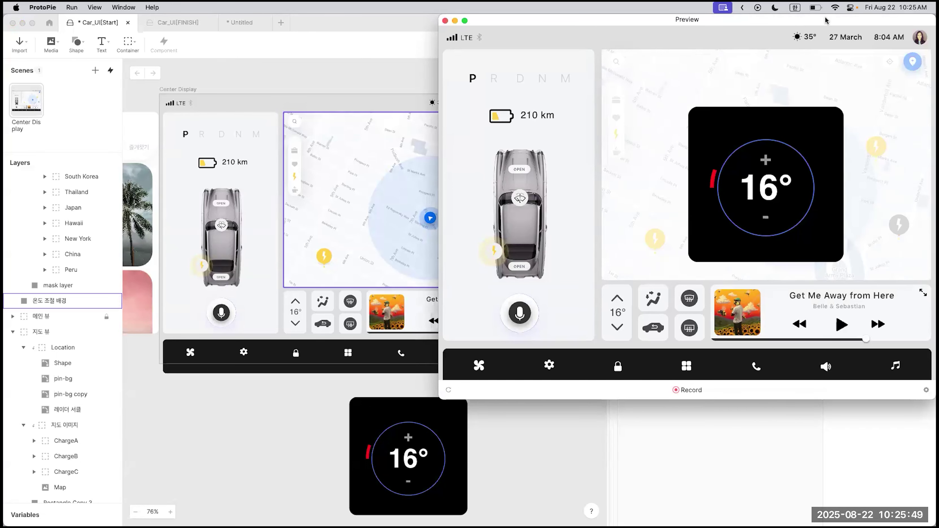
drag(826, 21, 678, 71)
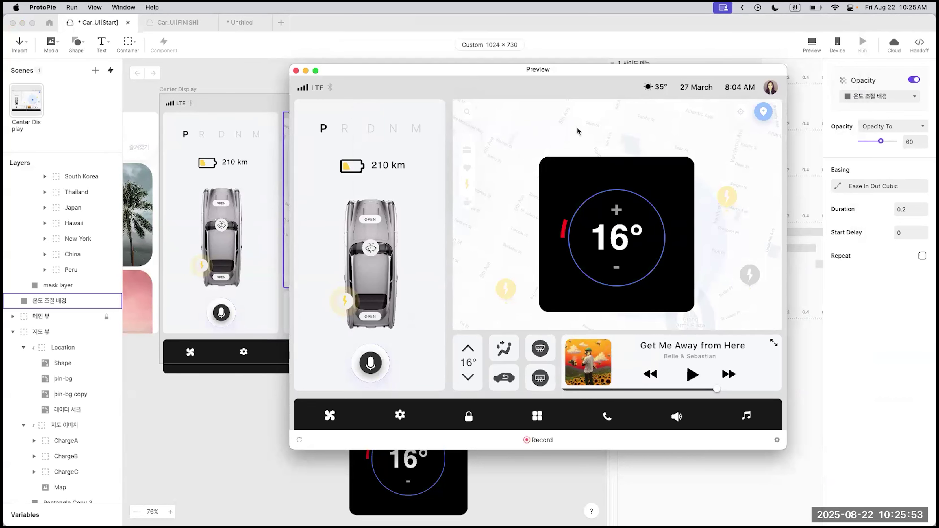
click(296, 71)
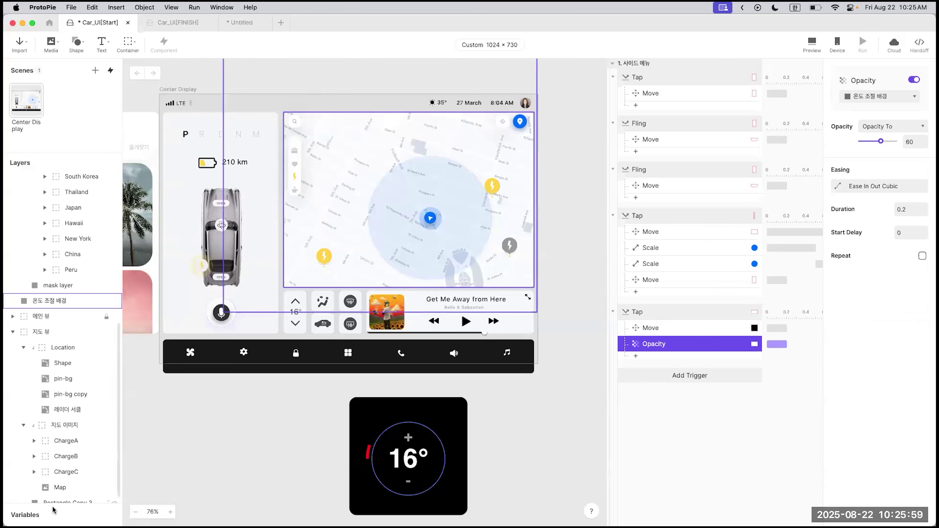
Step: Review the 공조장치 Tap trigger with its Move and Opacity responses and the 온도조절 컨트롤 layer's properties
click(288, 422)
click(647, 310)
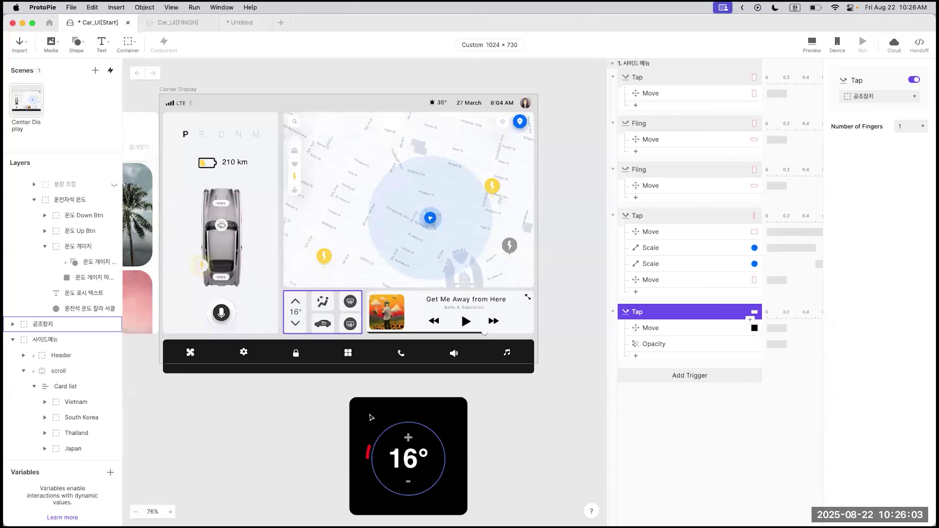
click(392, 427)
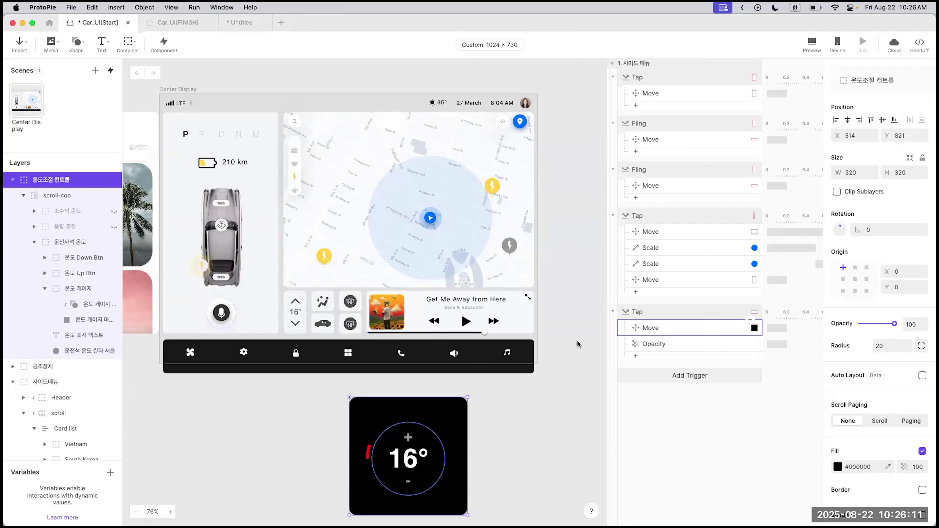
click(694, 312)
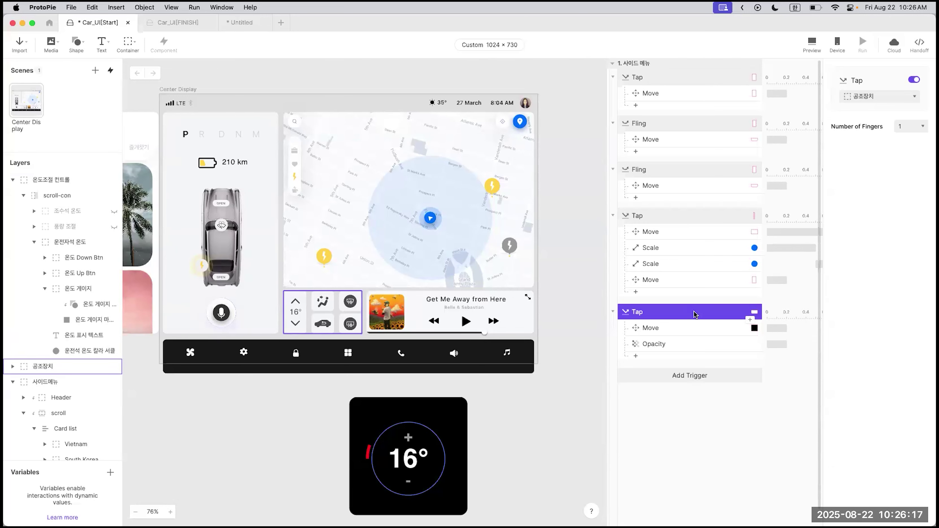
click(651, 328)
click(653, 345)
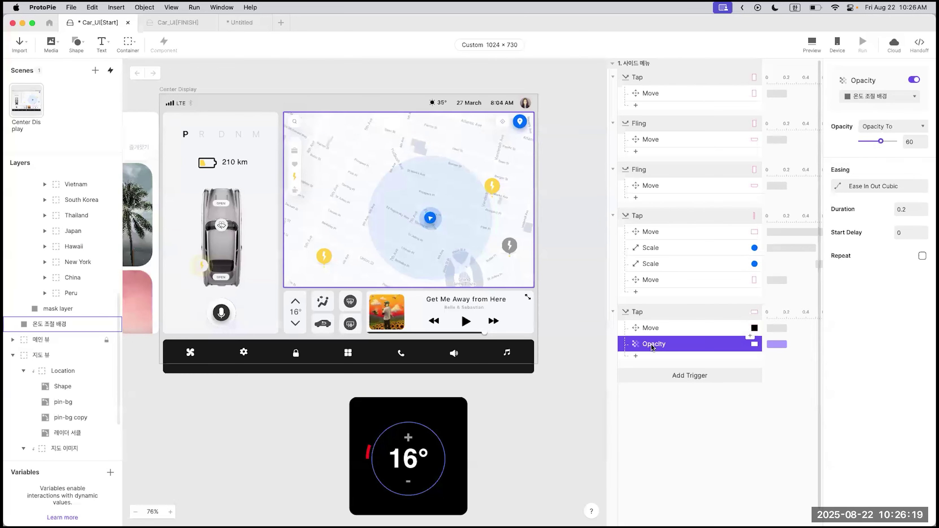
click(655, 333)
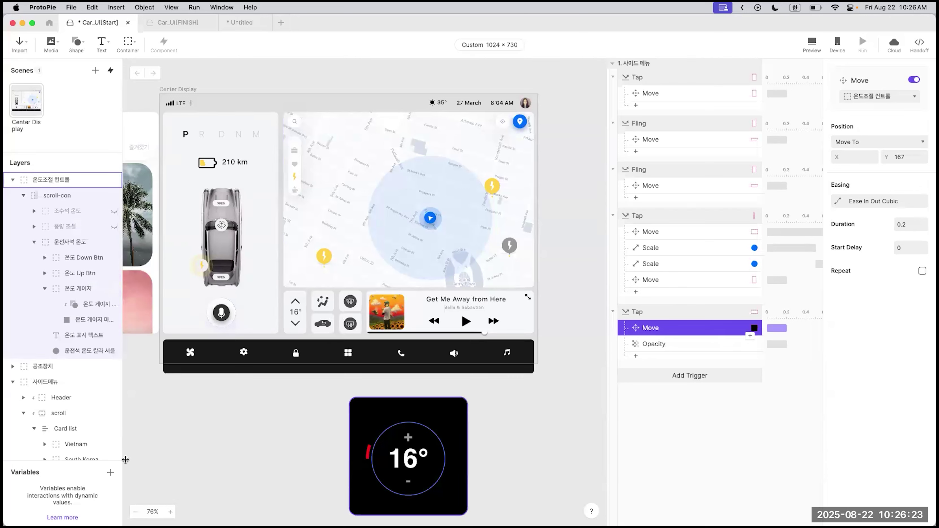
Step: Create a number variable for all scenes and name it tempOpen
click(108, 473)
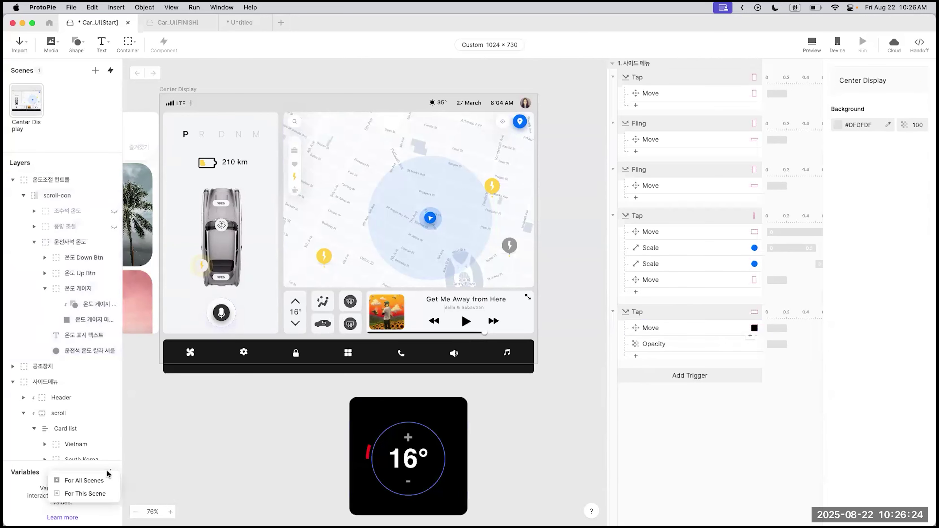
click(93, 482)
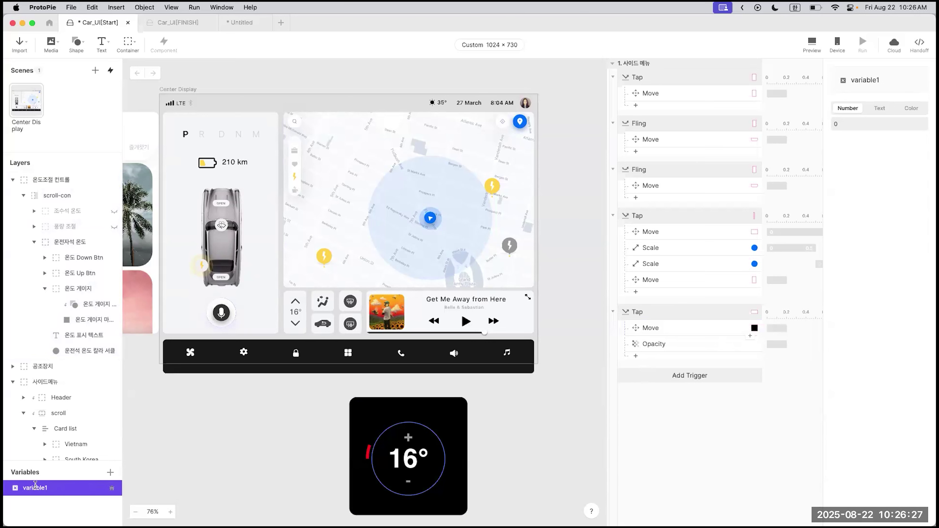
double_click(51, 488)
text(ㅅ)
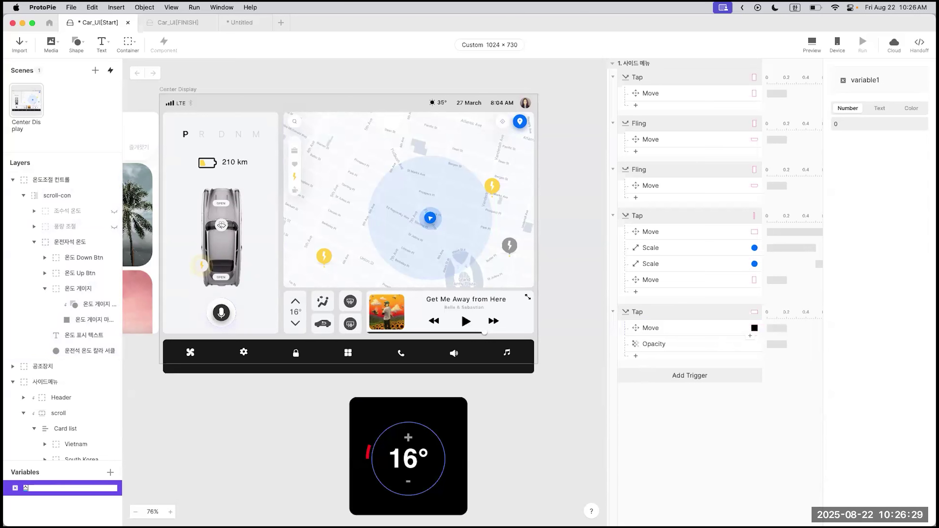
key(BackSpace)
key(ctrl+space)
text(Te)
text(Open)
key(Return)
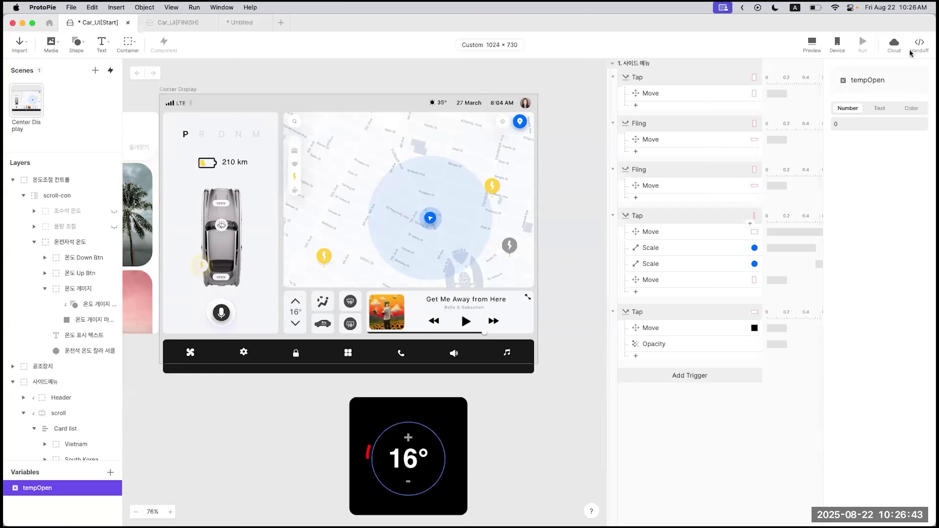
click(879, 108)
click(910, 108)
click(885, 111)
click(849, 108)
Step: Add an Assign response to the 공조장치 Tap trigger that sets the tempOpen variable to 1
click(660, 356)
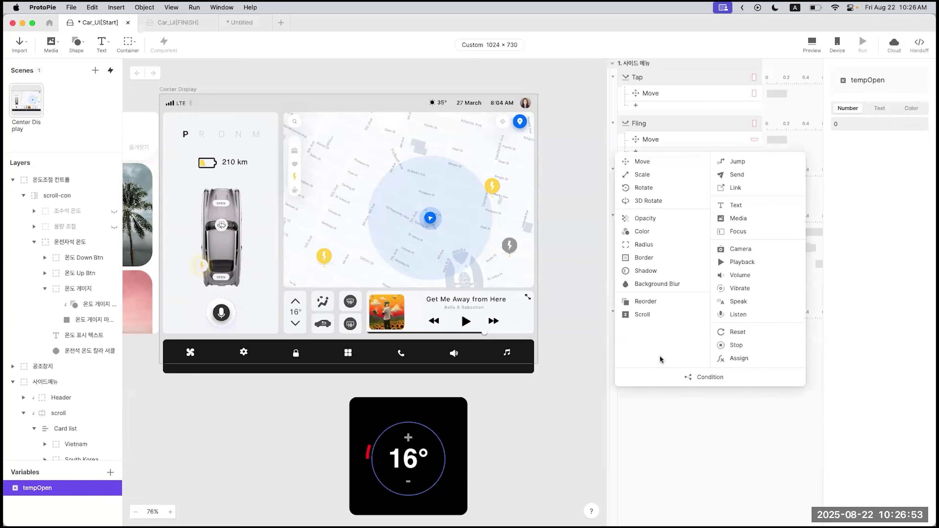
click(737, 358)
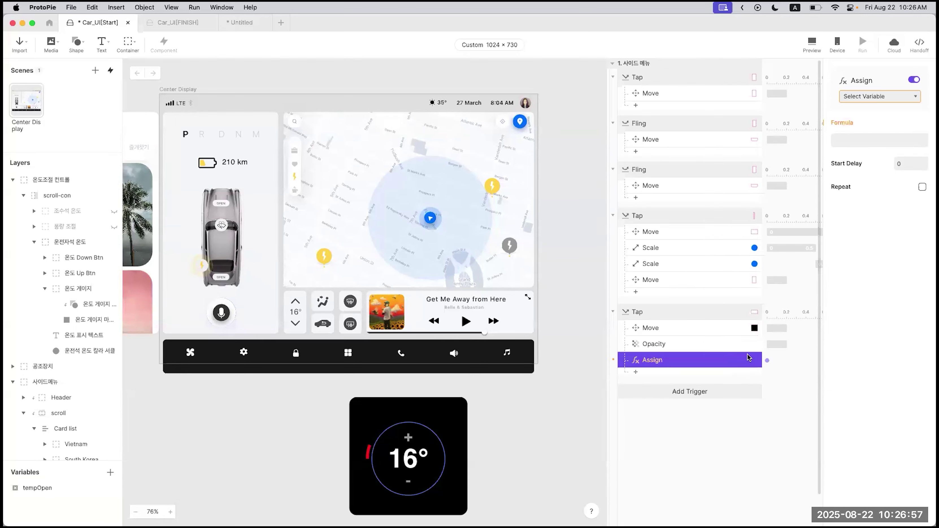
click(872, 97)
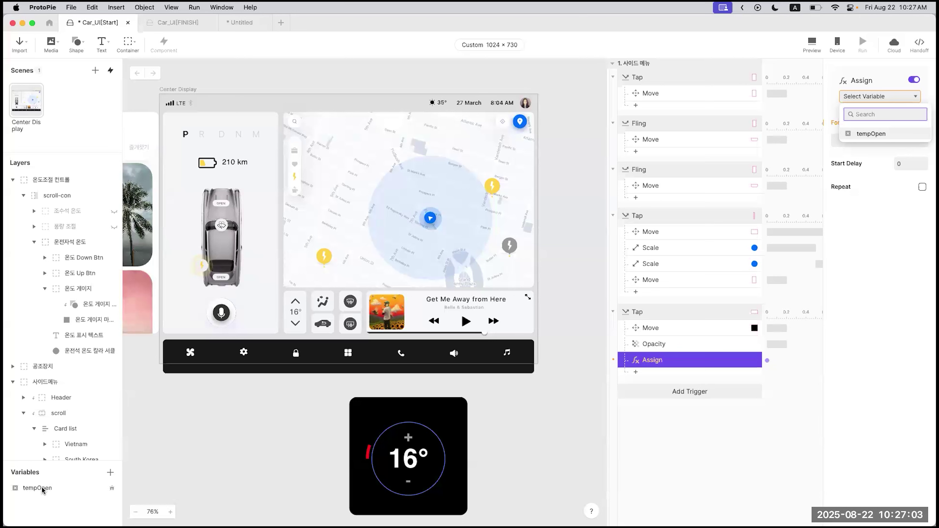
click(898, 134)
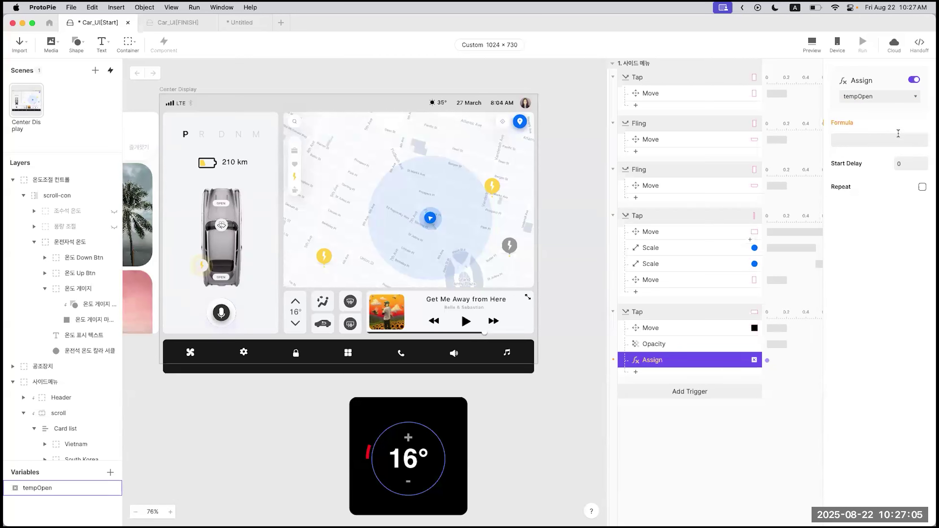
click(870, 141)
text(1)
key(Return)
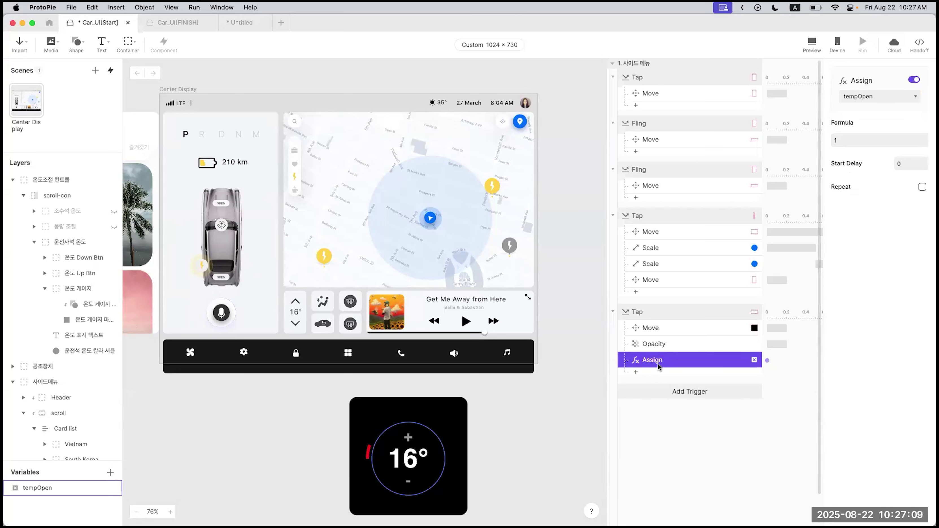
click(435, 459)
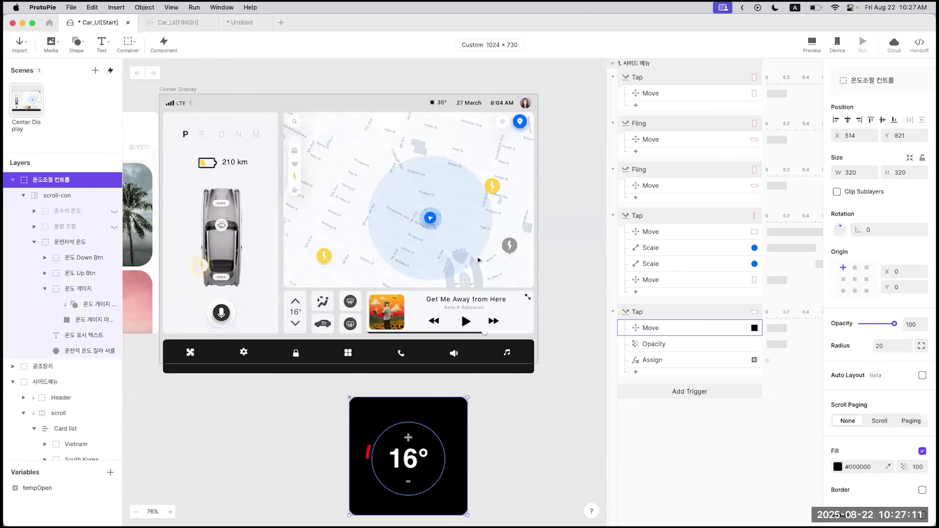
click(671, 360)
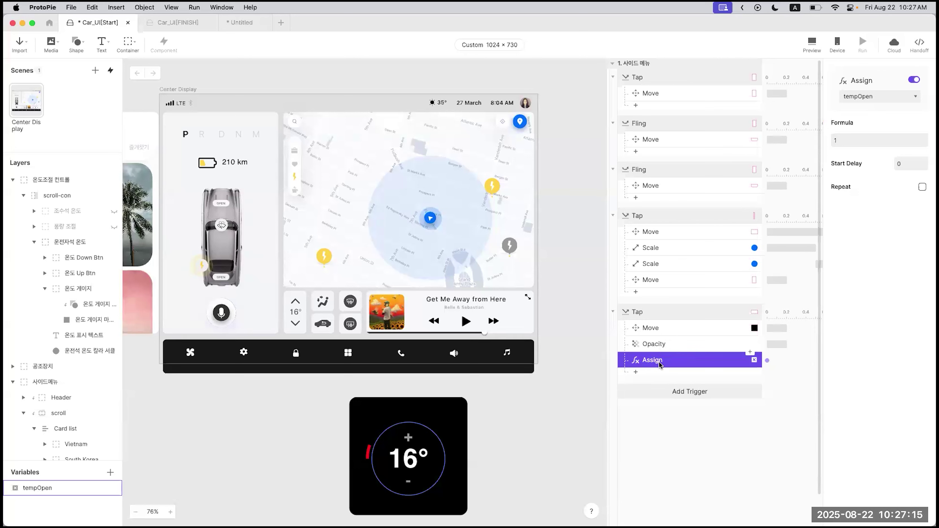
Step: Add a Condition to the 공조장치 Tap trigger that checks whether tempOpen equals 1
click(636, 373)
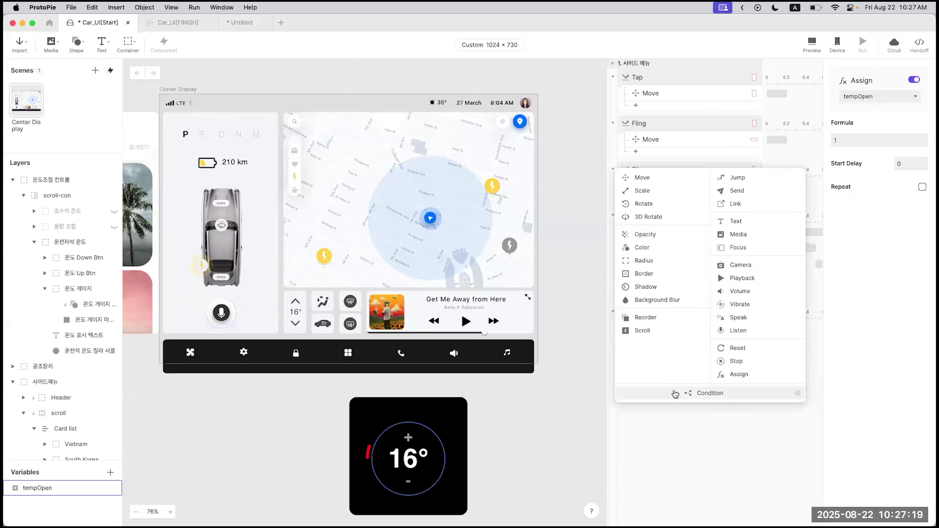
click(675, 394)
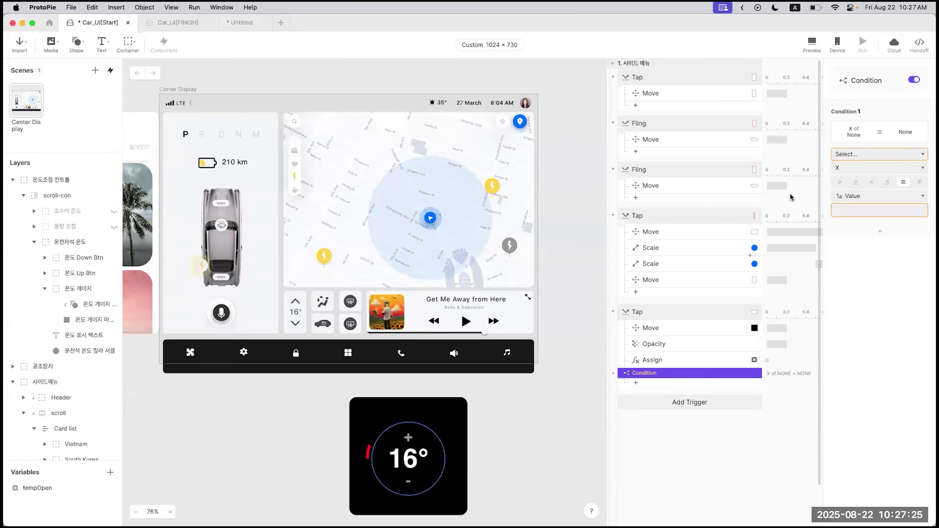
click(906, 153)
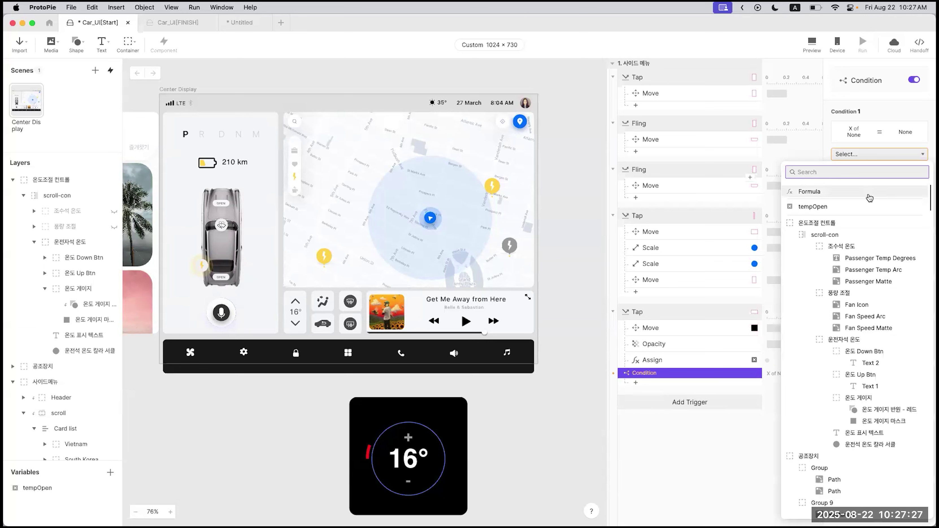
click(856, 207)
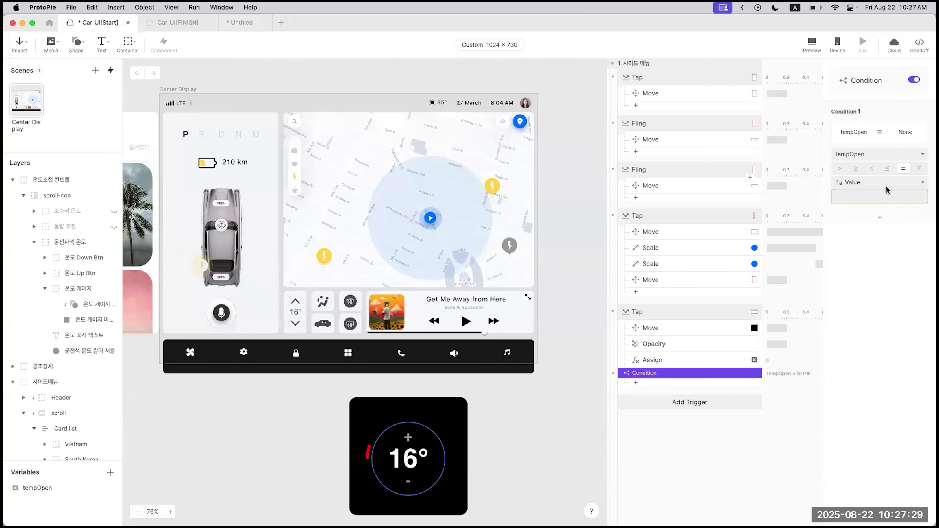
click(879, 196)
text(1)
Step: Place the Move, Opacity and Assign responses of the 공조장치 Tap trigger under its tempOpen condition
click(663, 329)
shift+click(661, 356)
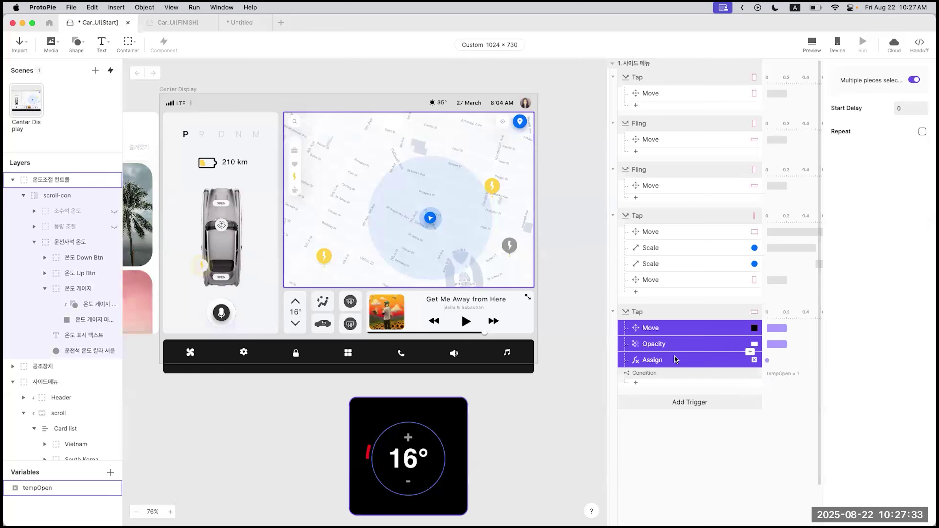
click(661, 330)
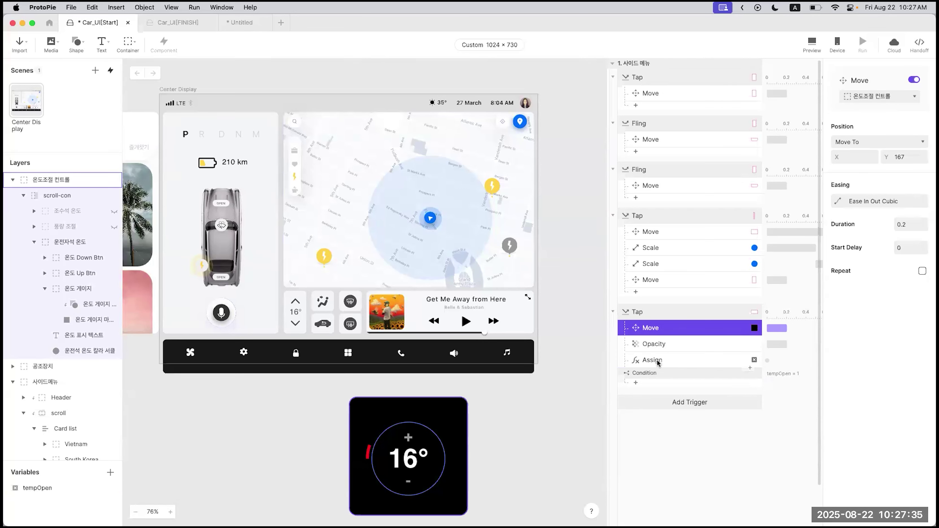
shift+click(657, 363)
drag(671, 330, 681, 388)
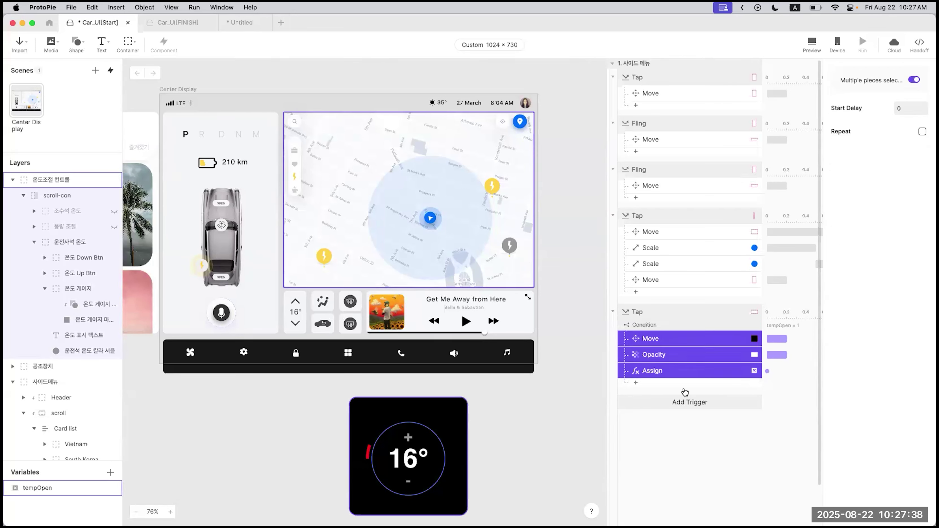
Step: Set the comparison value of the tempOpen condition that holds the Move, Opacity and Assign responses to 0
click(667, 344)
click(664, 371)
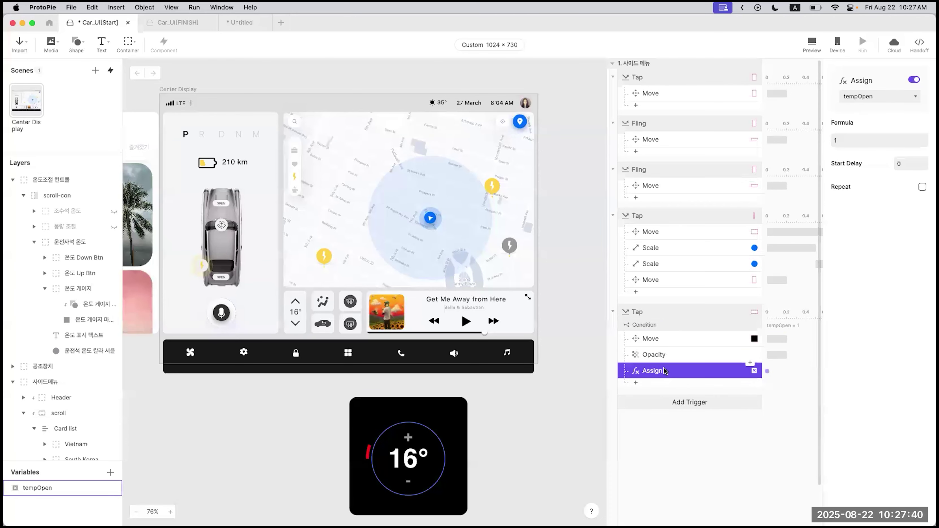
click(659, 339)
click(659, 326)
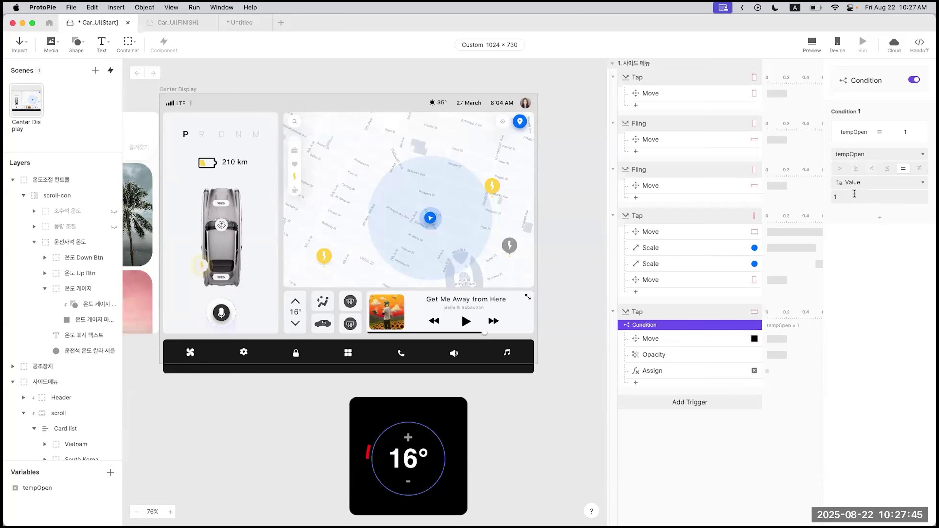
click(670, 343)
shift+click(662, 372)
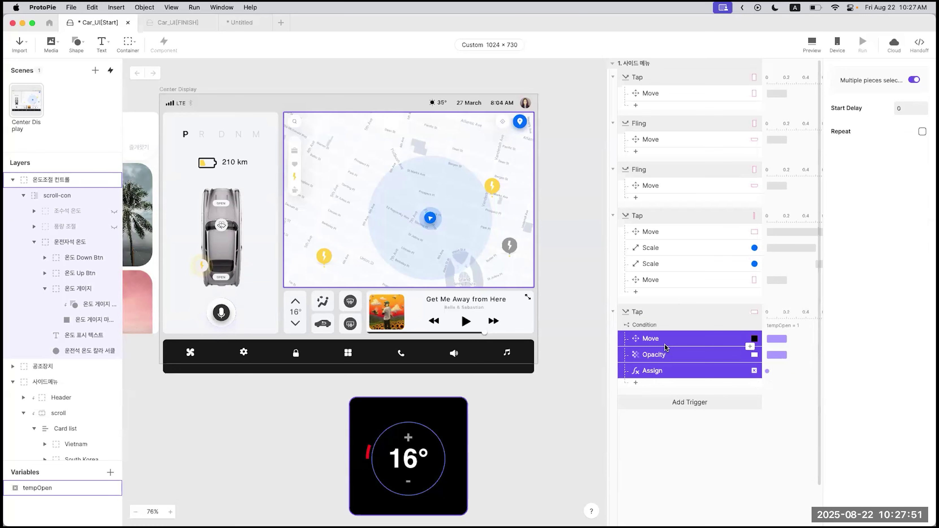
click(656, 324)
click(858, 199)
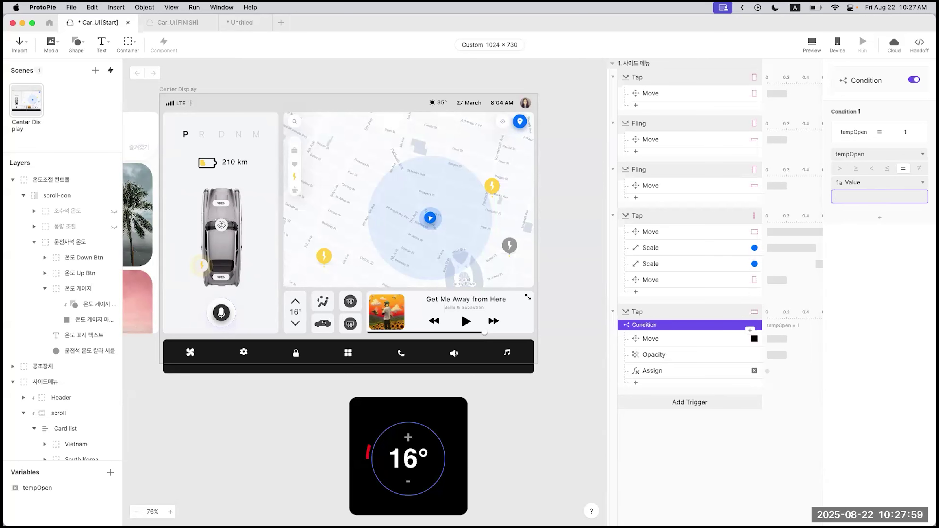
key(Return)
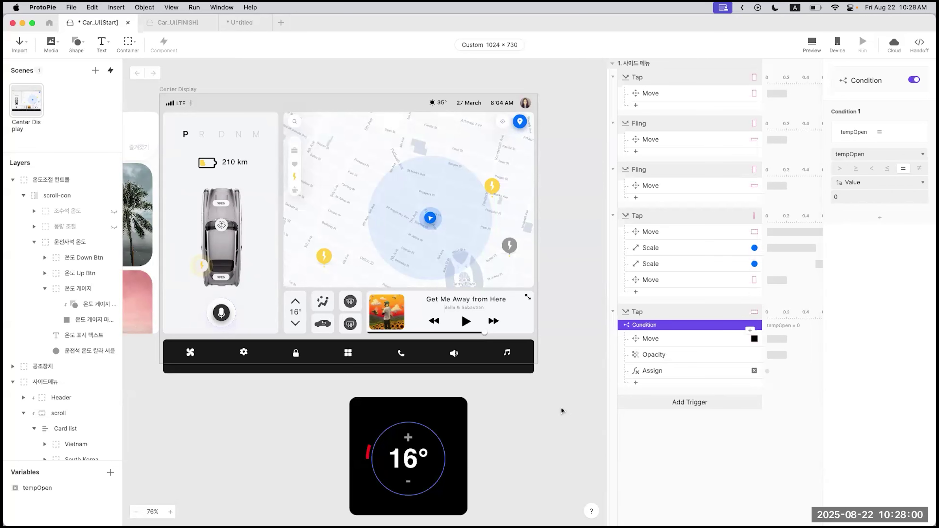
Step: Duplicate the tempOpen = 0 condition together with its Move, Opacity and Assign responses
click(653, 339)
shift+click(660, 366)
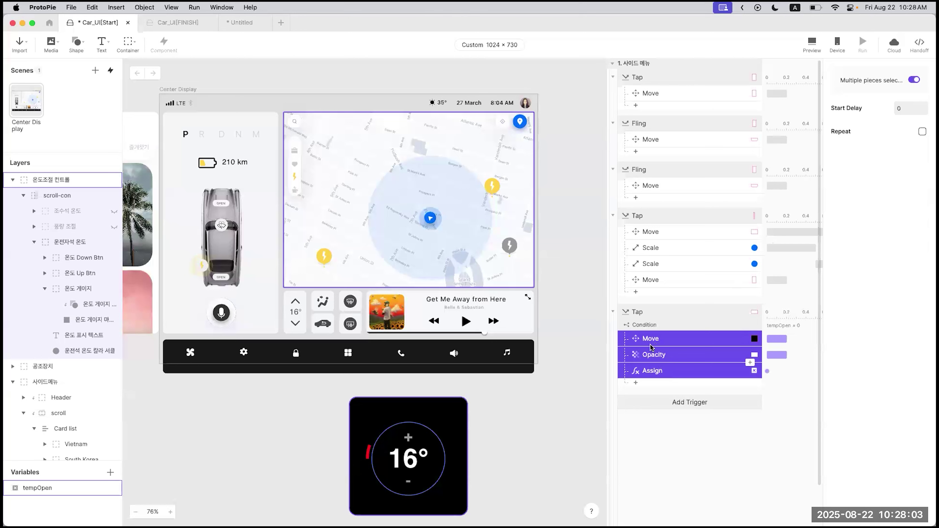
click(650, 324)
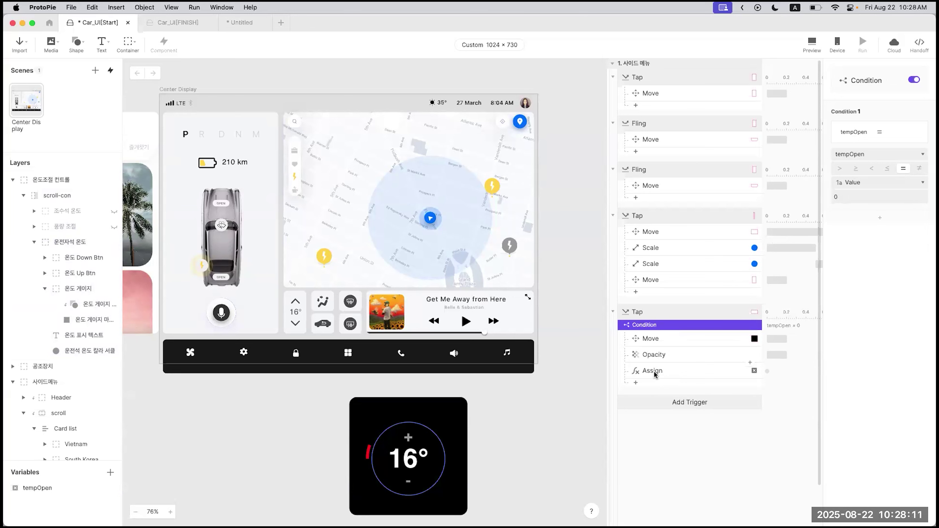
key(super+d)
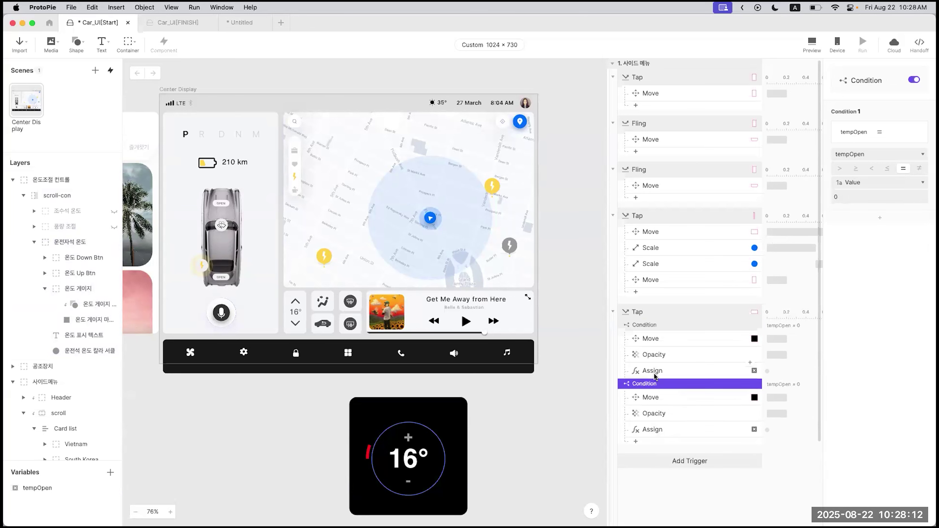
Step: Set the duplicated condition under the 공조장치 Tap trigger to check for tempOpen equal to 1
click(656, 344)
shift+click(660, 366)
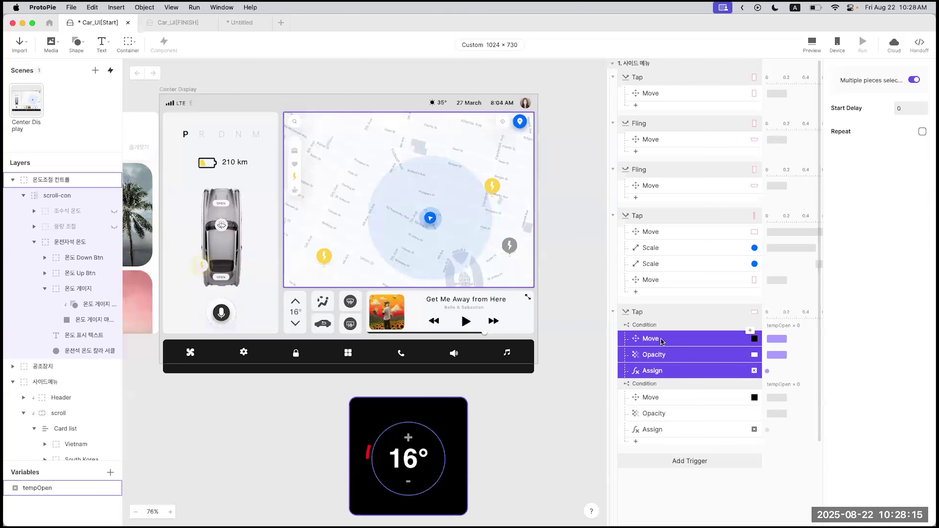
click(657, 384)
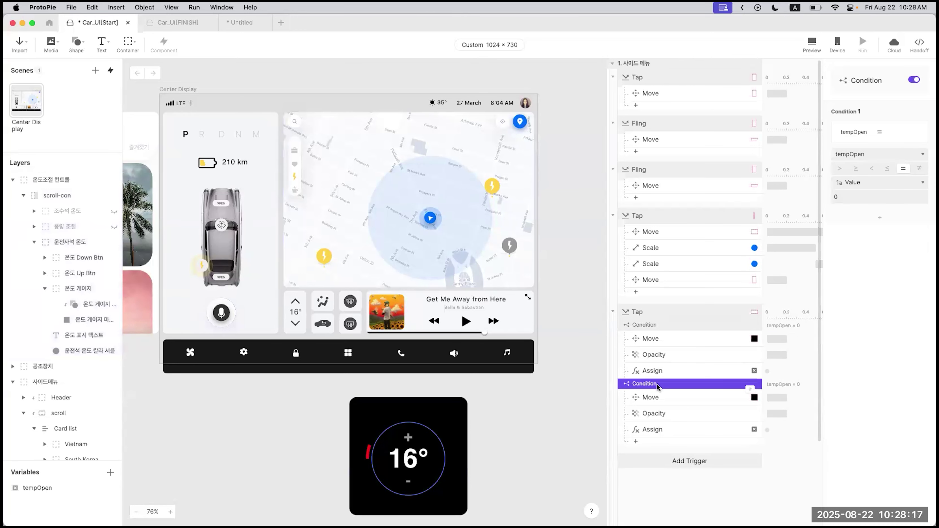
click(856, 195)
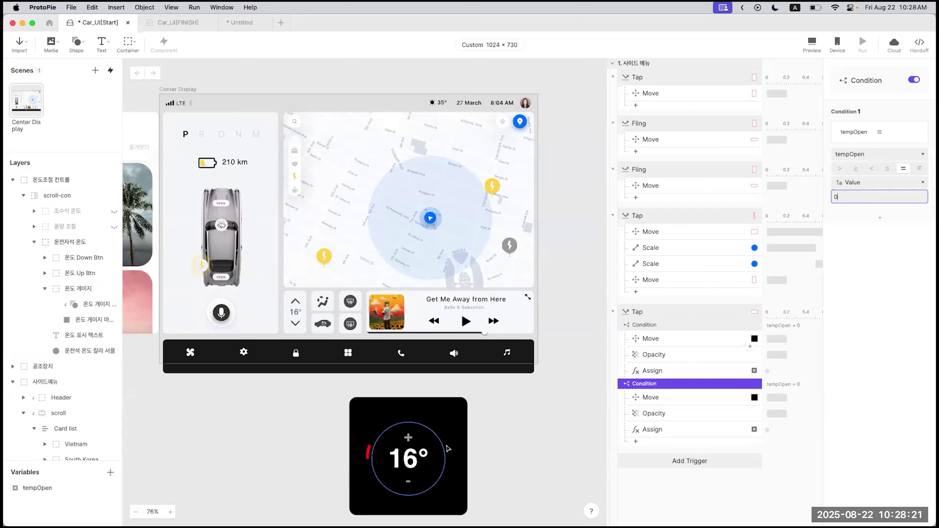
key(Return)
click(705, 316)
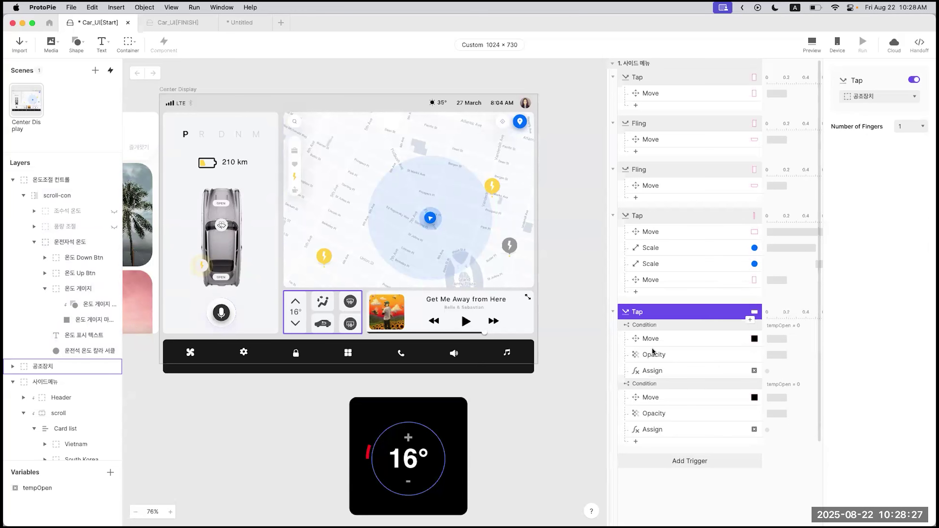
click(453, 410)
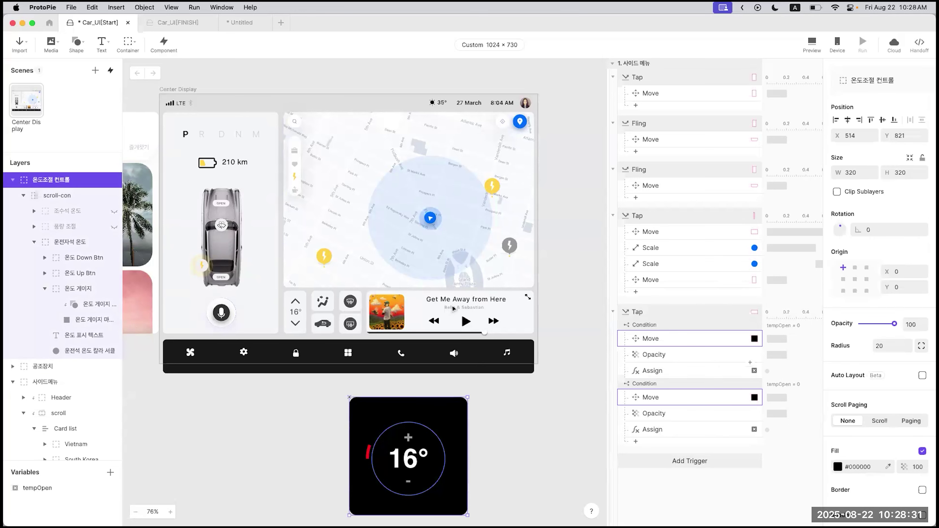
click(684, 384)
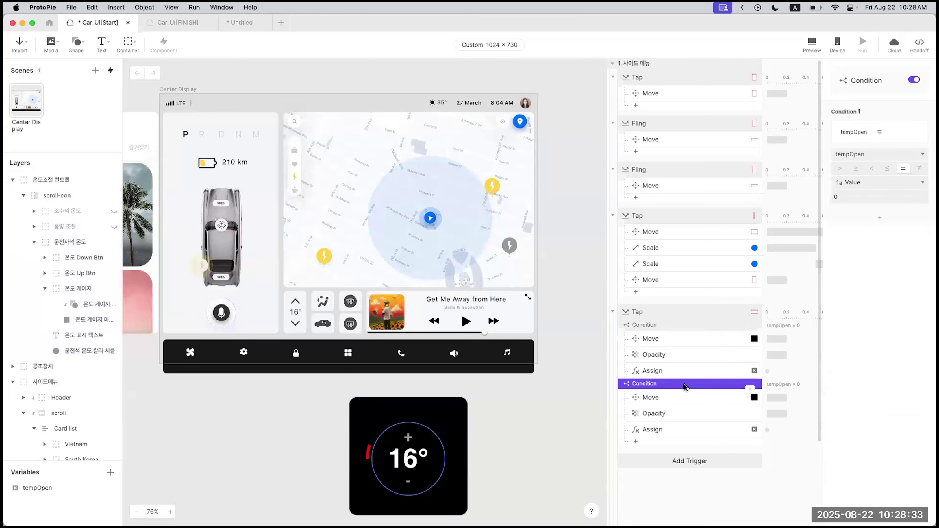
click(858, 196)
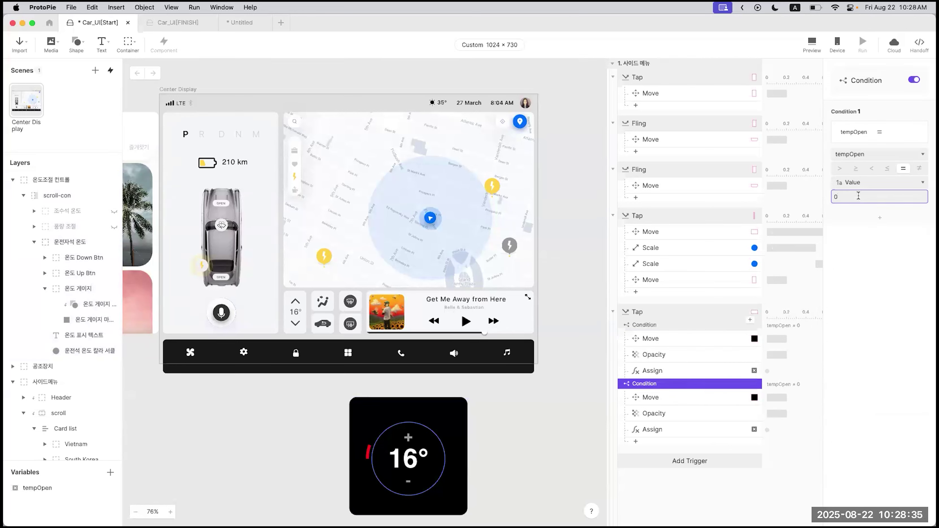
text(1)
click(865, 254)
Step: Set the 온도조절 컨트롤 Move response under the tempOpen = 1 condition to a Y position of 827
click(451, 431)
click(655, 371)
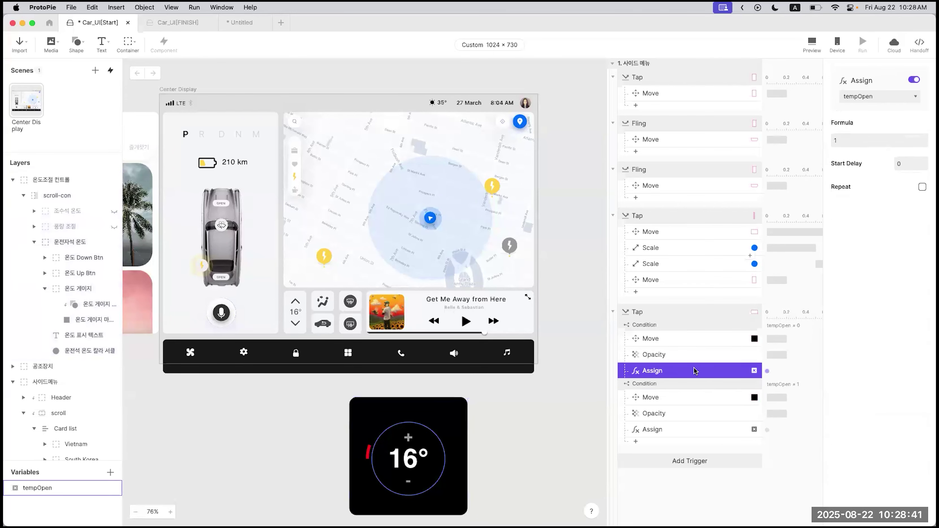
click(661, 385)
click(661, 397)
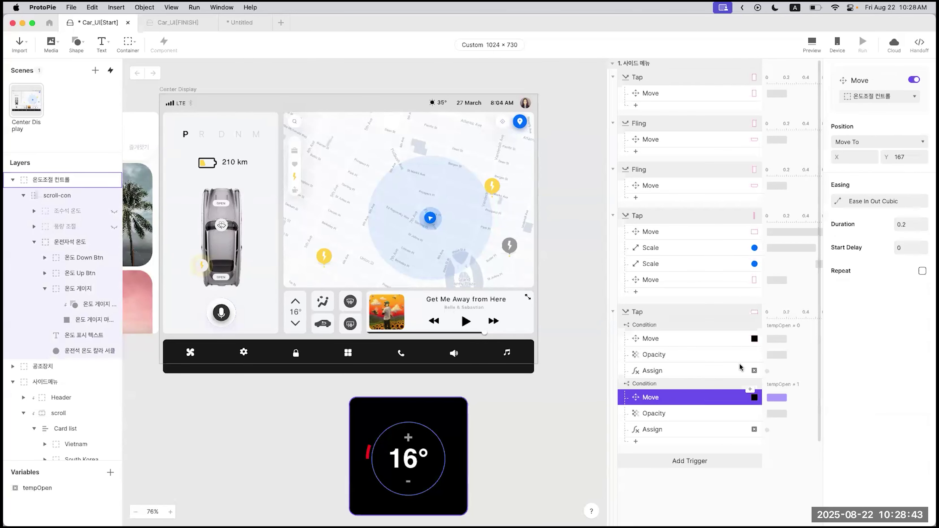
click(450, 422)
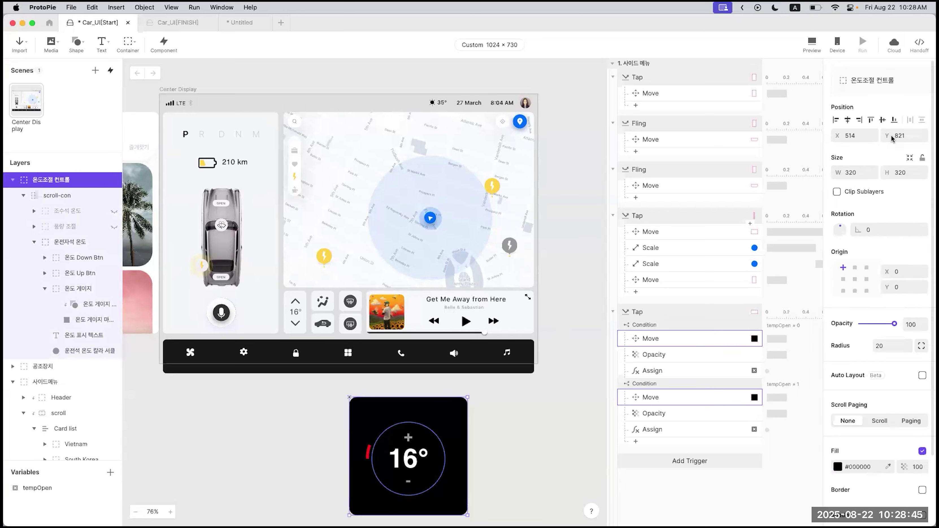
click(895, 135)
click(687, 396)
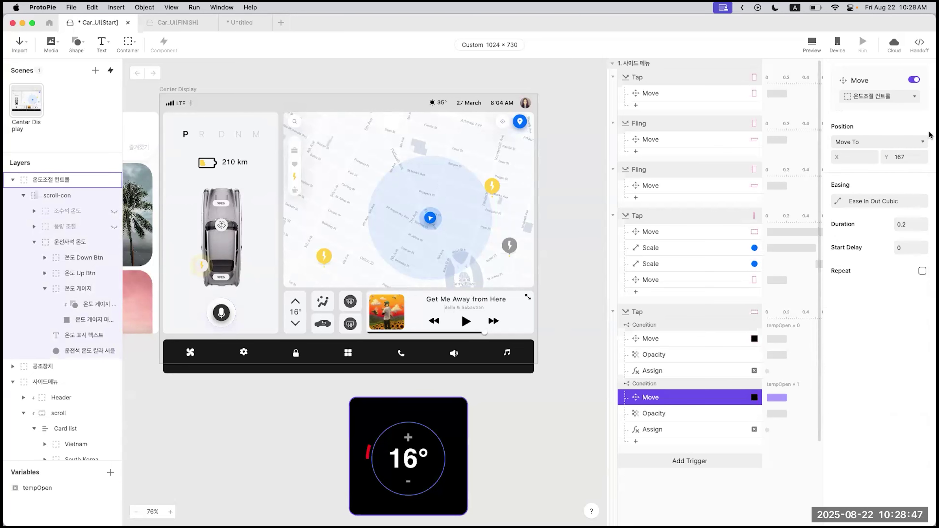
click(906, 157)
double_click(905, 159)
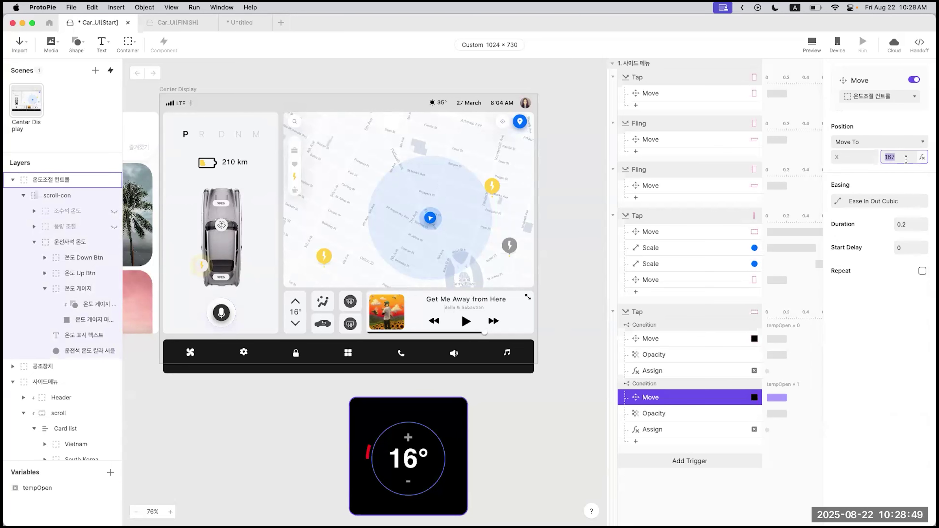
text(827)
key(Return)
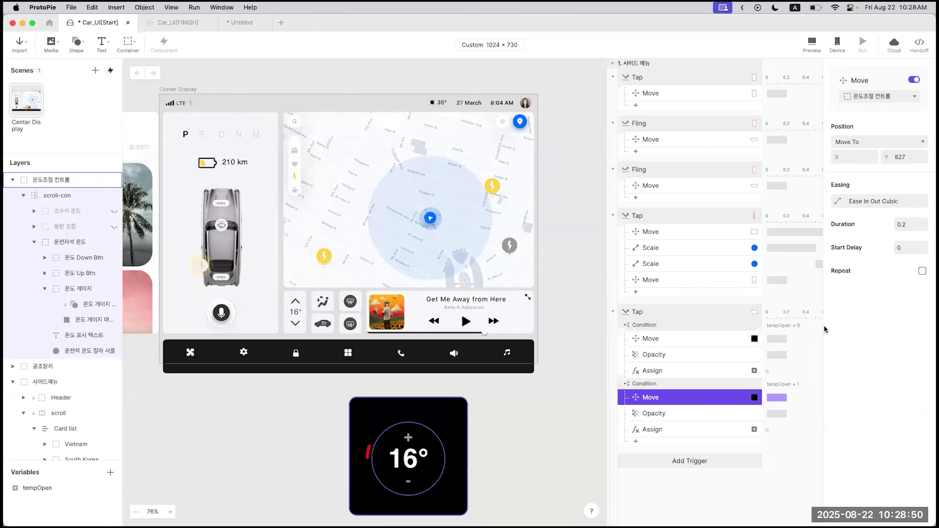
Step: Under the tempOpen = 1 condition, set the 온도 조절 배경 opacity to 0 and the tempOpen Assign formula to 0
click(663, 414)
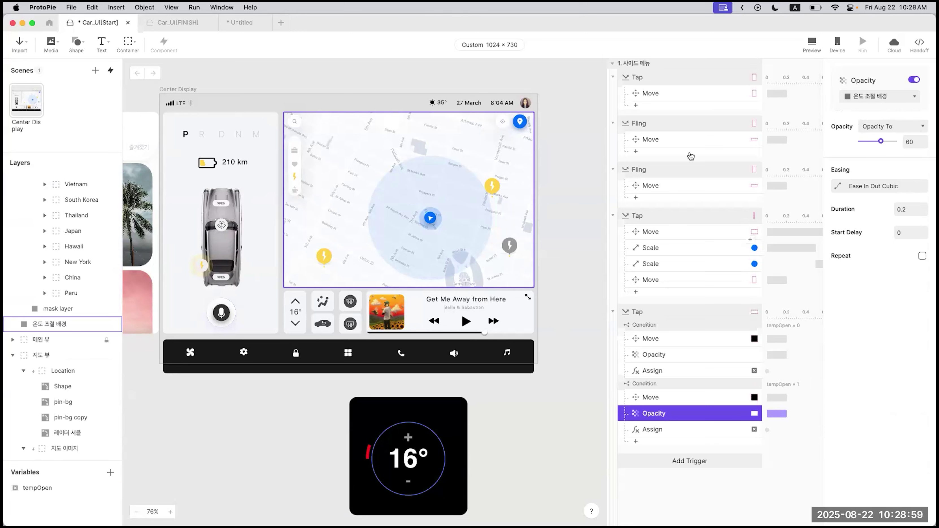
click(923, 145)
text(0)
key(Return)
click(672, 427)
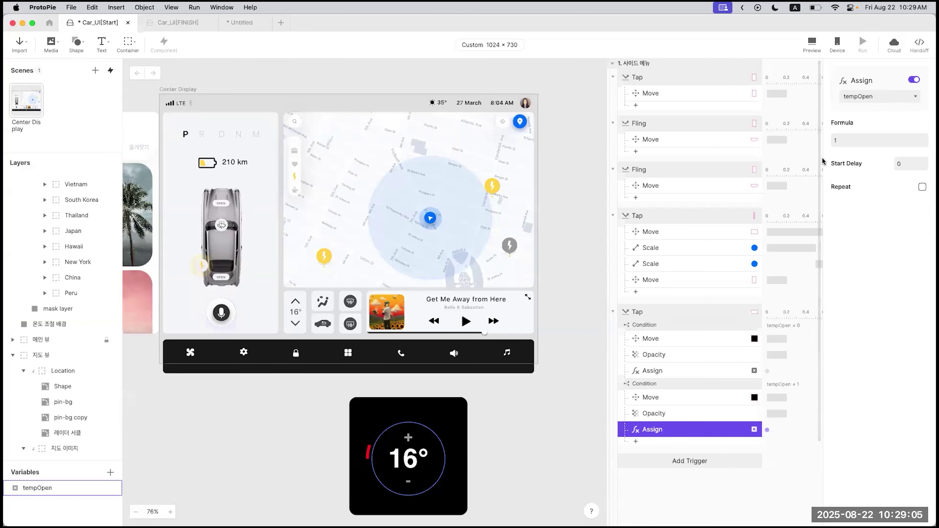
click(851, 141)
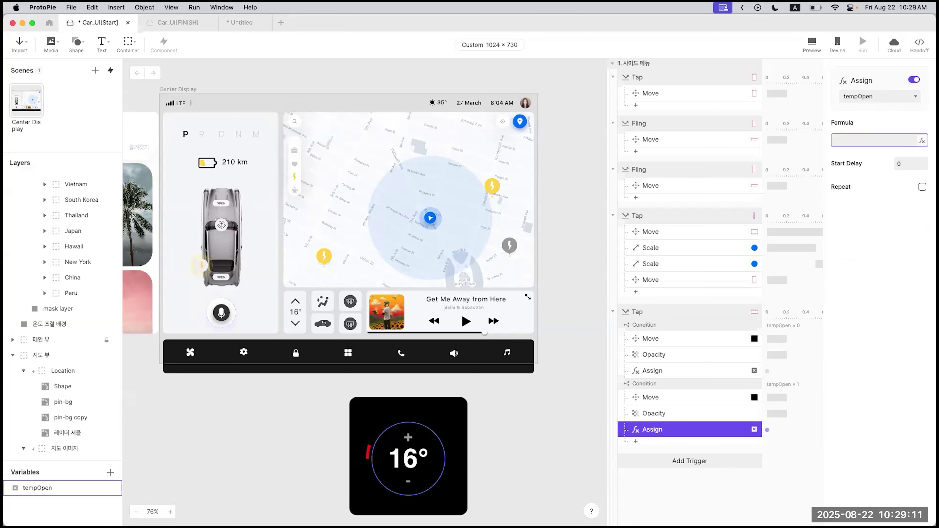
Step: Review the 공조장치 Tap trigger's tempOpen = 0 and tempOpen = 1 conditions together with their Move and Assign responses
click(672, 312)
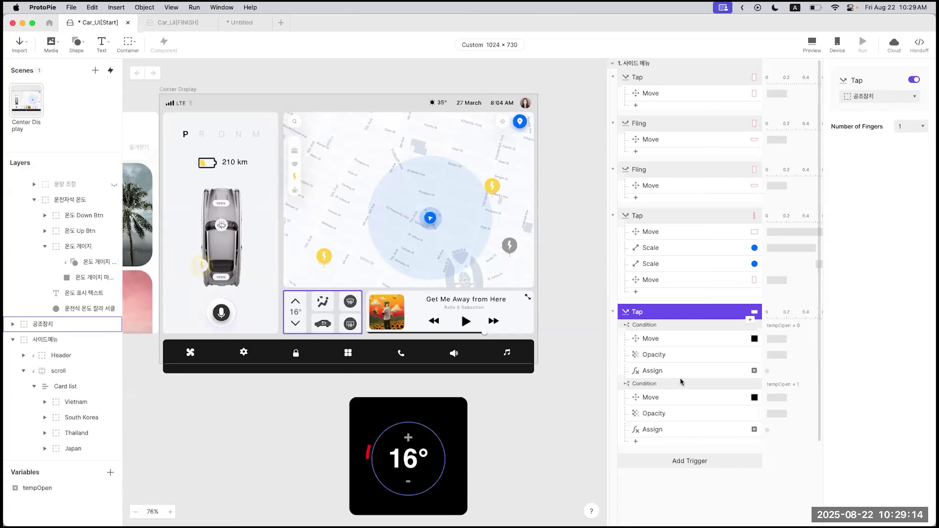
click(651, 326)
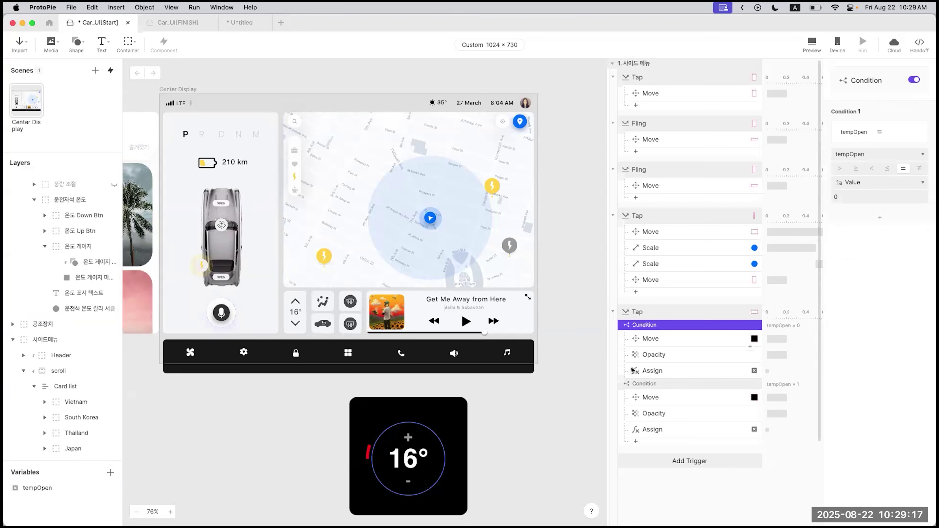
click(668, 314)
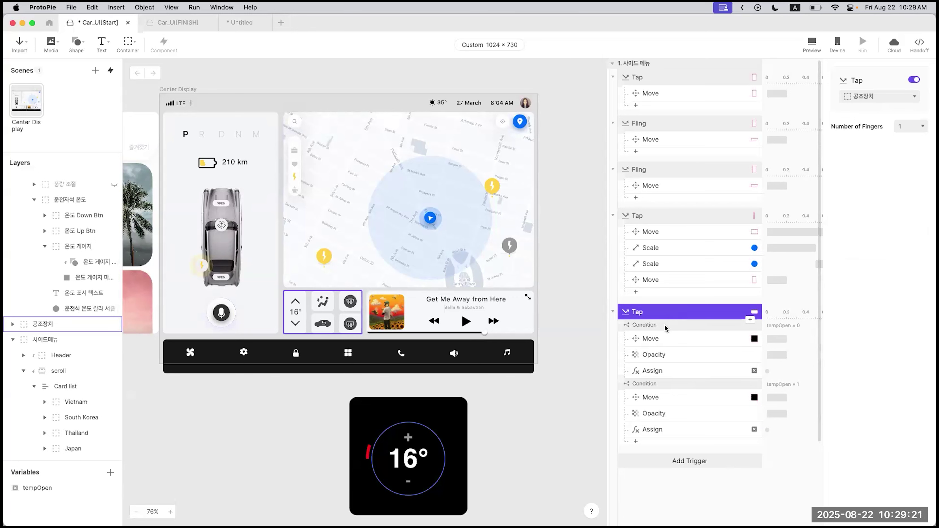
click(660, 339)
click(659, 372)
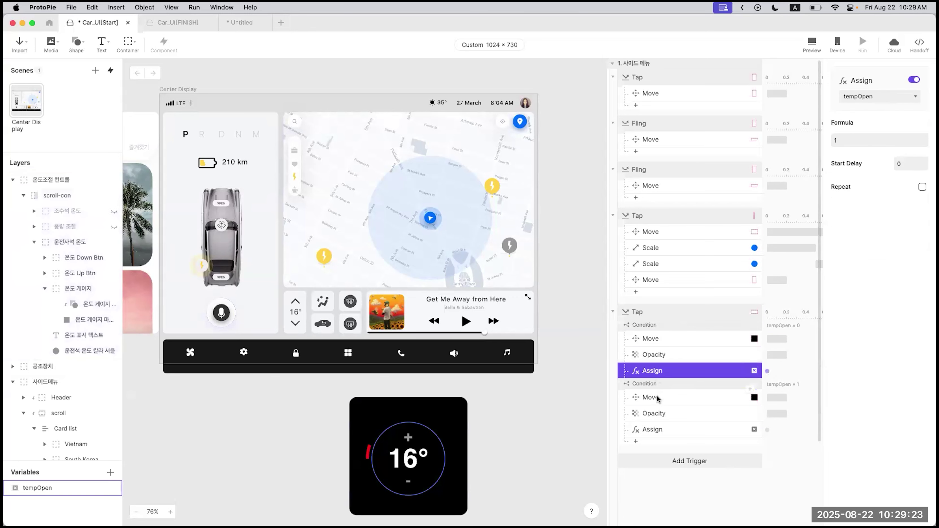
click(660, 339)
click(654, 429)
click(662, 339)
click(659, 395)
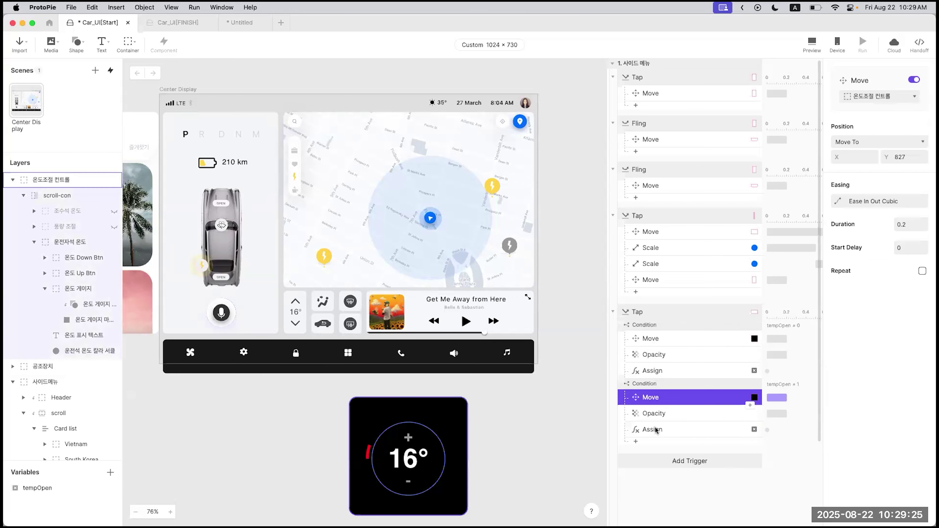
click(655, 429)
click(661, 384)
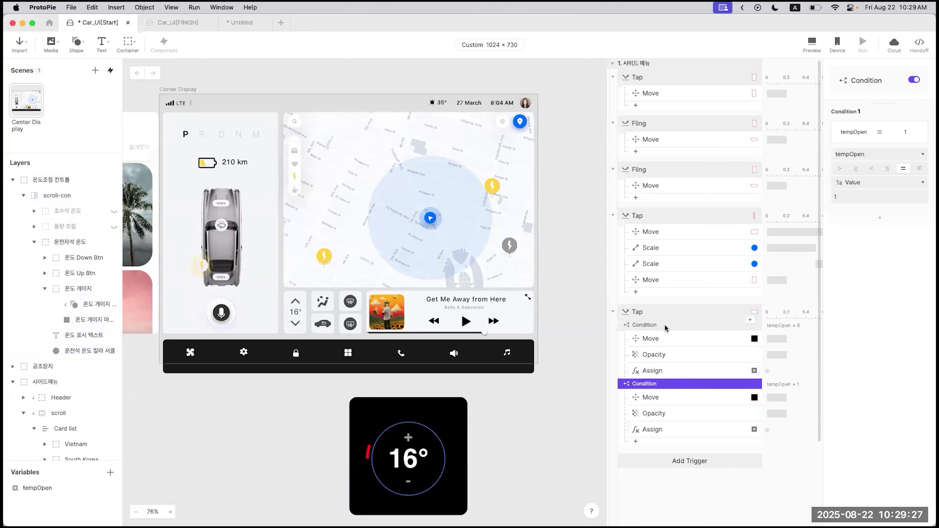
click(665, 325)
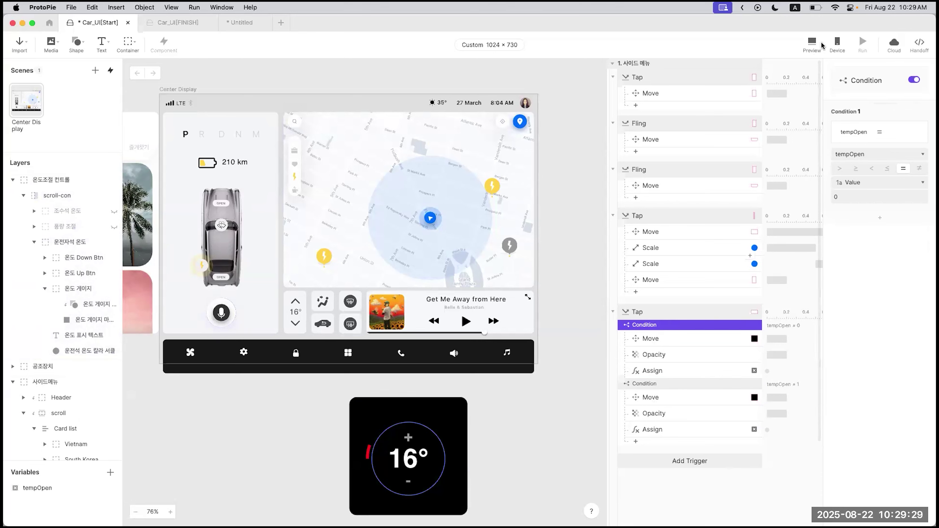
Step: Preview the prototype, open and close the temperature panel through the climate controls, and close the preview
click(811, 46)
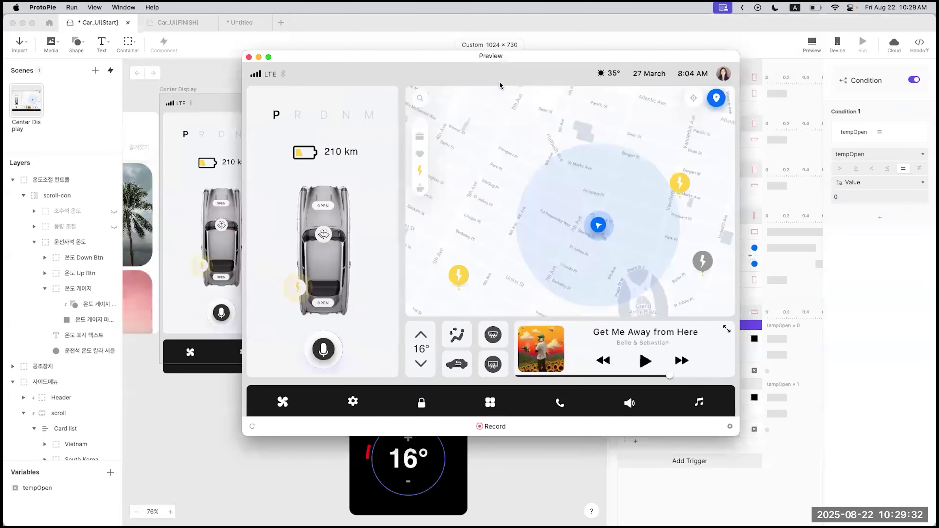
drag(498, 84, 380, 111)
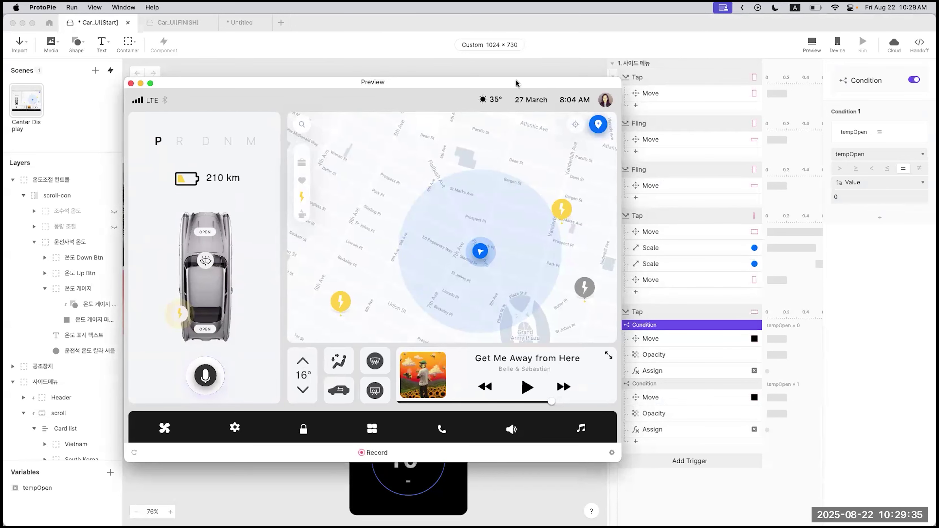
drag(518, 84, 474, 84)
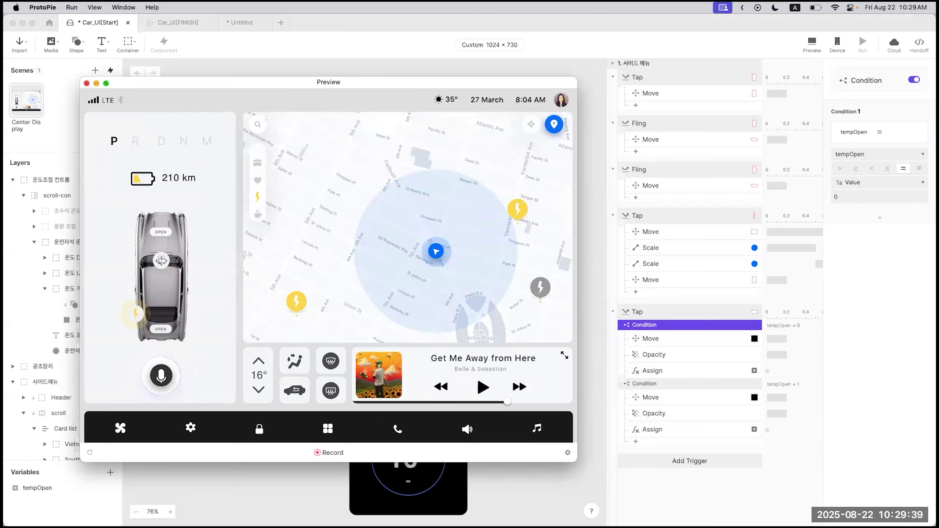
click(259, 362)
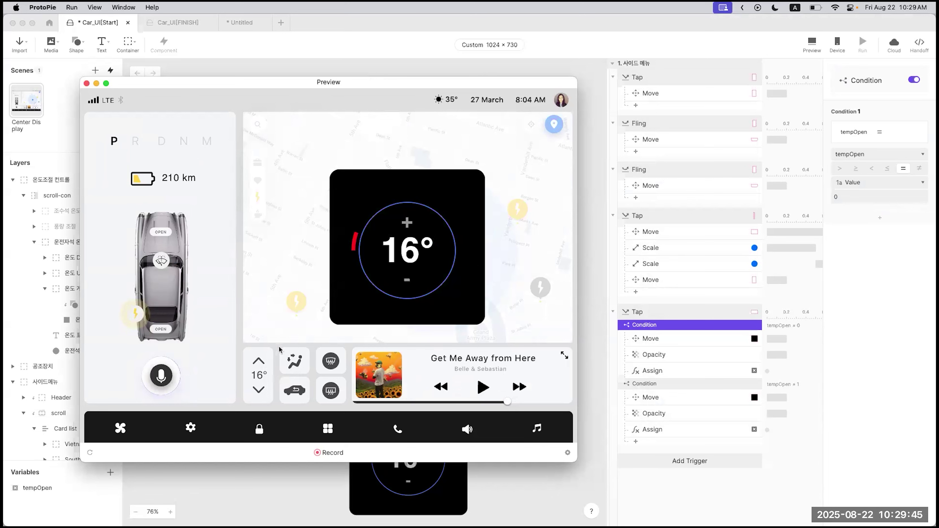
click(258, 366)
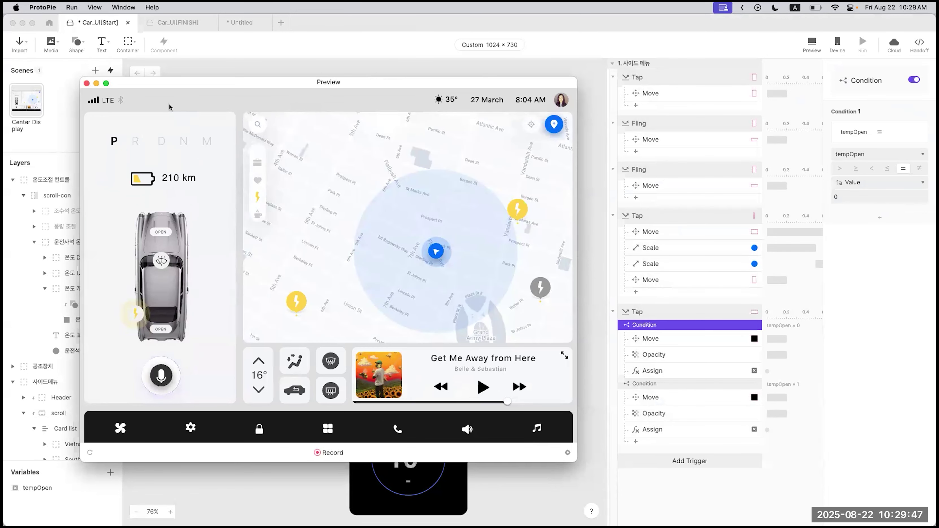
click(86, 83)
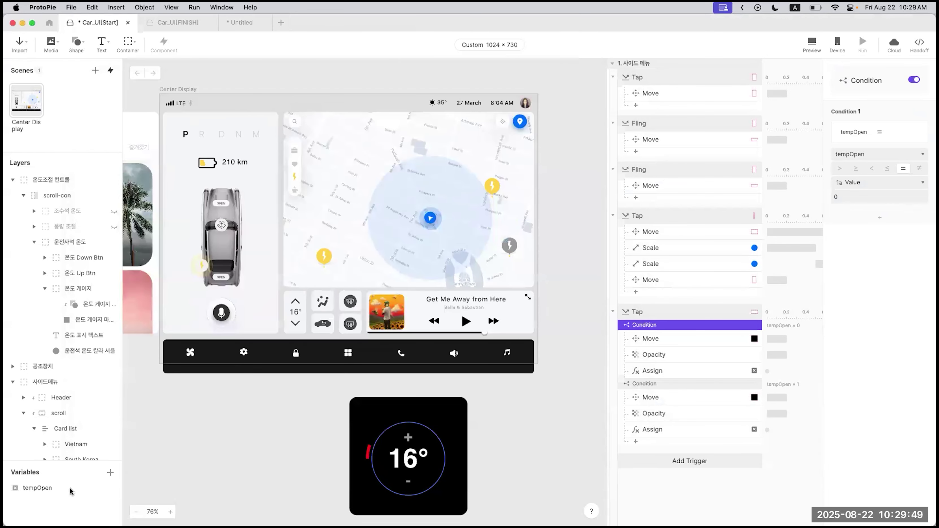
Step: Turn on the on-canvas value display for the tempOpen variable and place its label just below the LTE status indicator
click(53, 486)
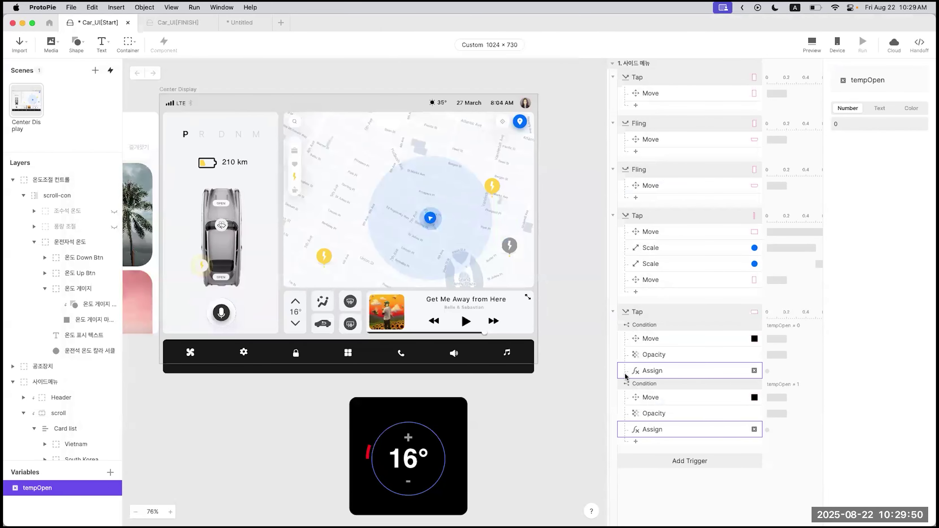
click(672, 372)
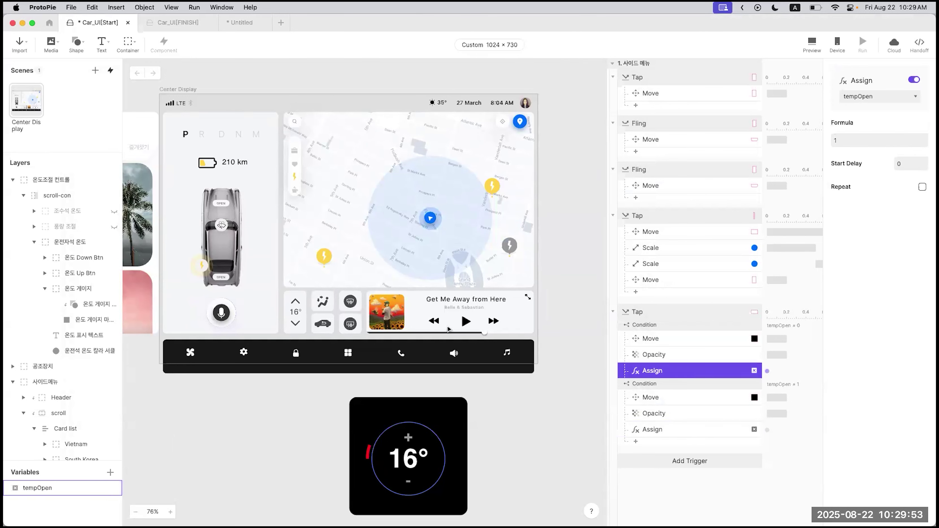
click(40, 489)
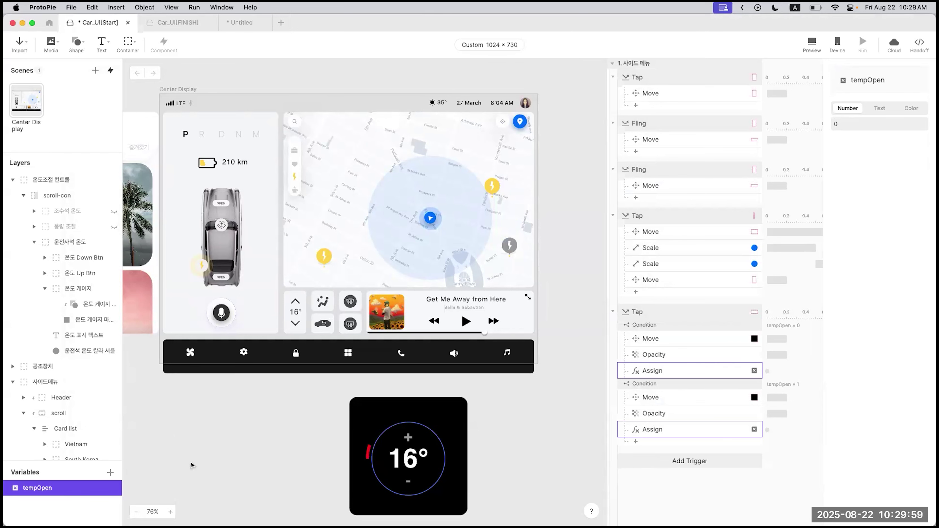
click(113, 490)
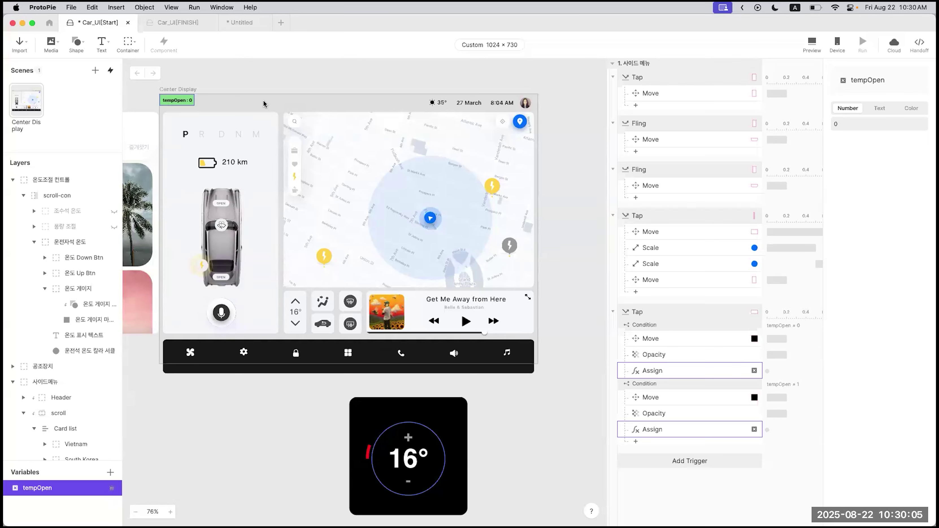
drag(182, 106, 182, 122)
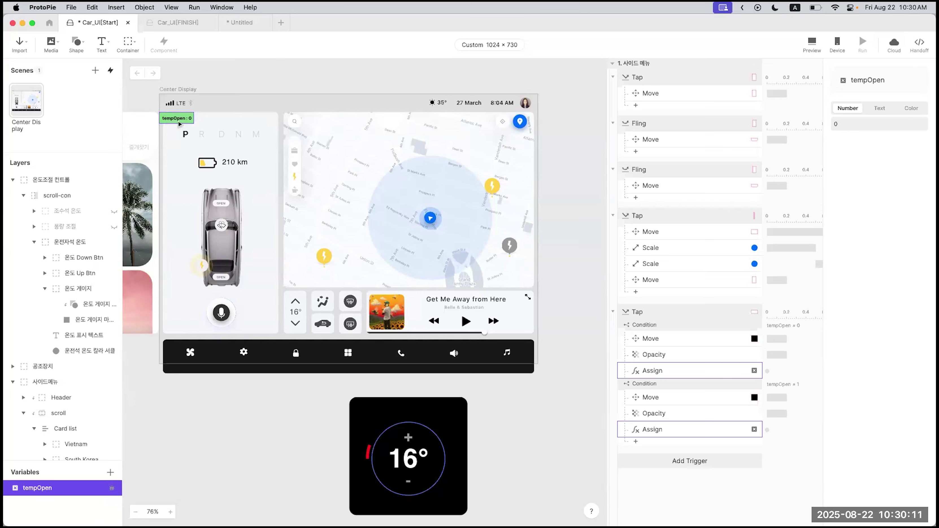
drag(181, 119, 181, 117)
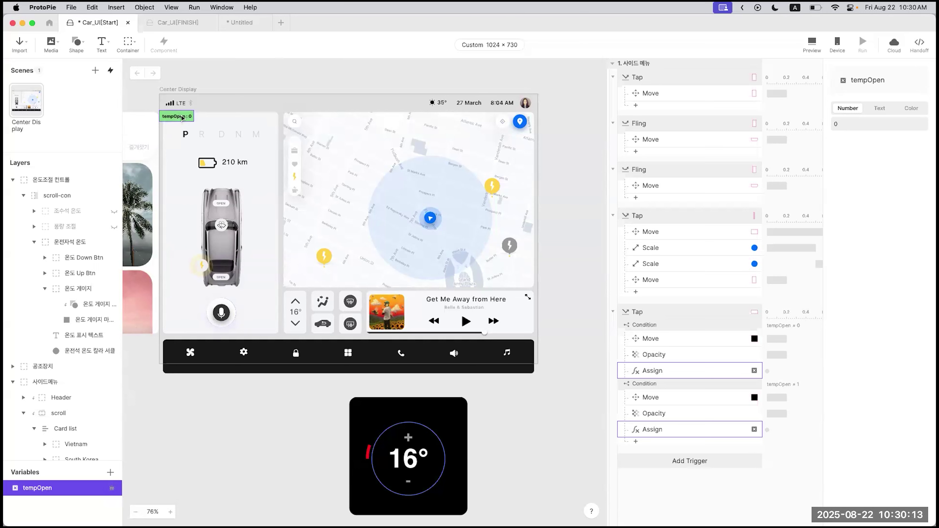
drag(185, 117, 186, 120)
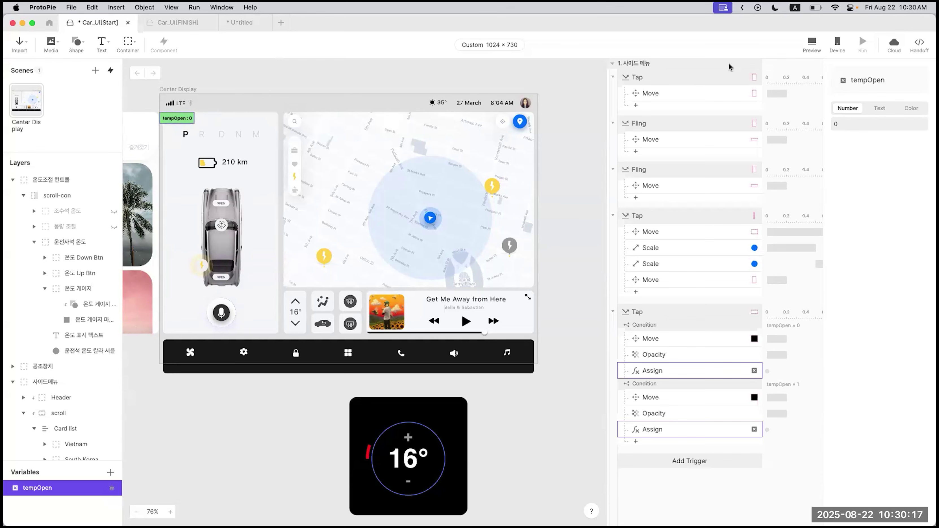
Step: Preview the prototype again to check the tempOpen label while toggling the temperature panel, and close the preview
click(810, 43)
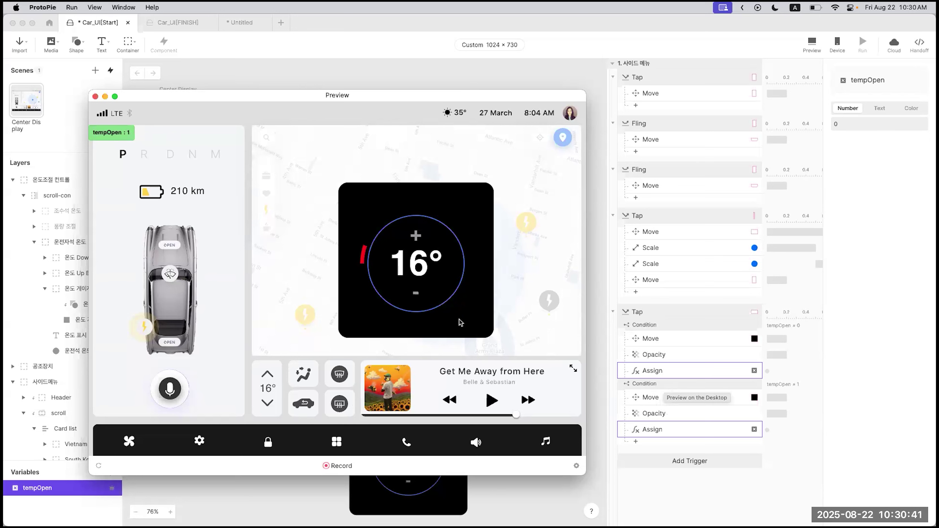
click(268, 374)
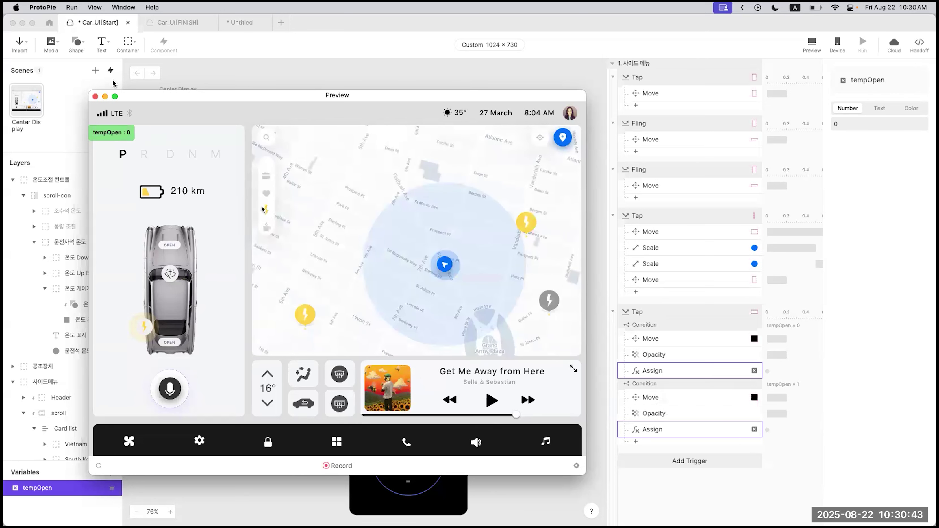
click(95, 97)
scroll(677, 297, down, 3)
scroll(674, 232, up, 3)
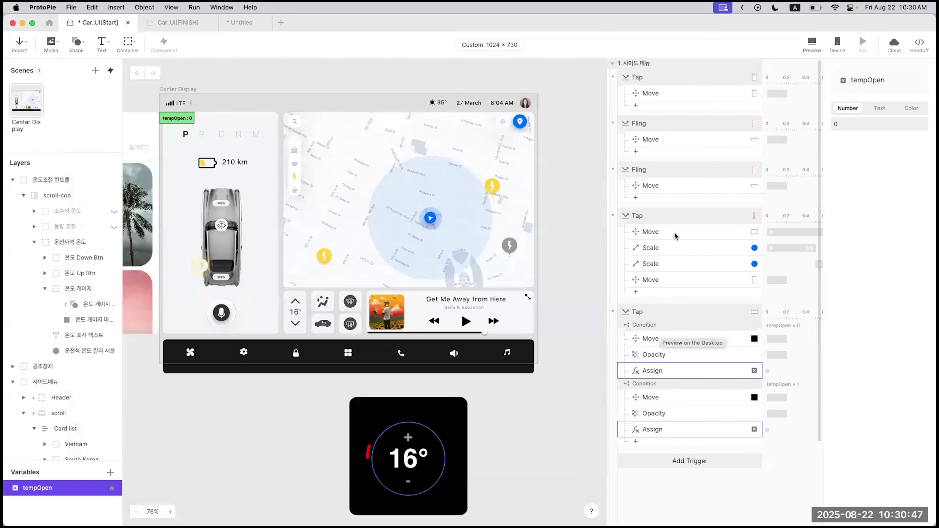
Step: Collapse the 1. 사이드 메뉴 interaction group and put the 공조장치 Tap trigger into a group of its own
click(612, 66)
click(636, 89)
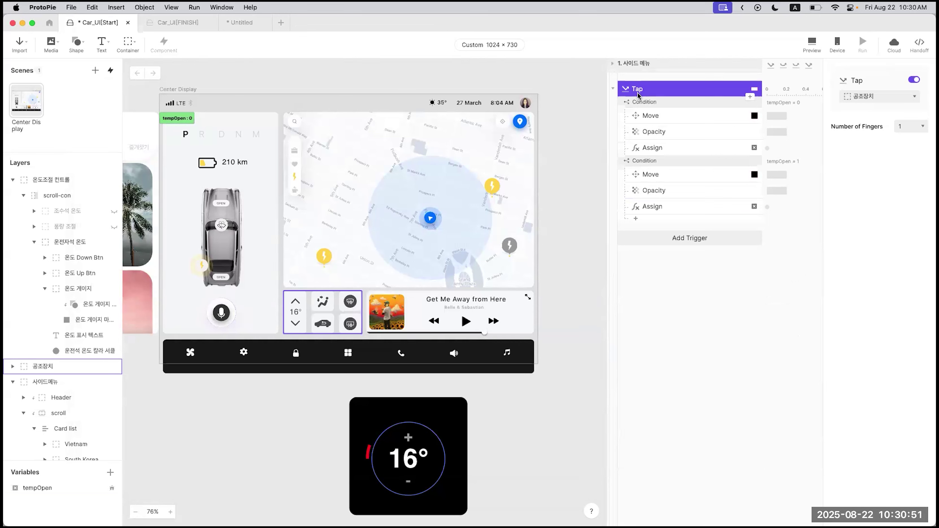
right_click(638, 91)
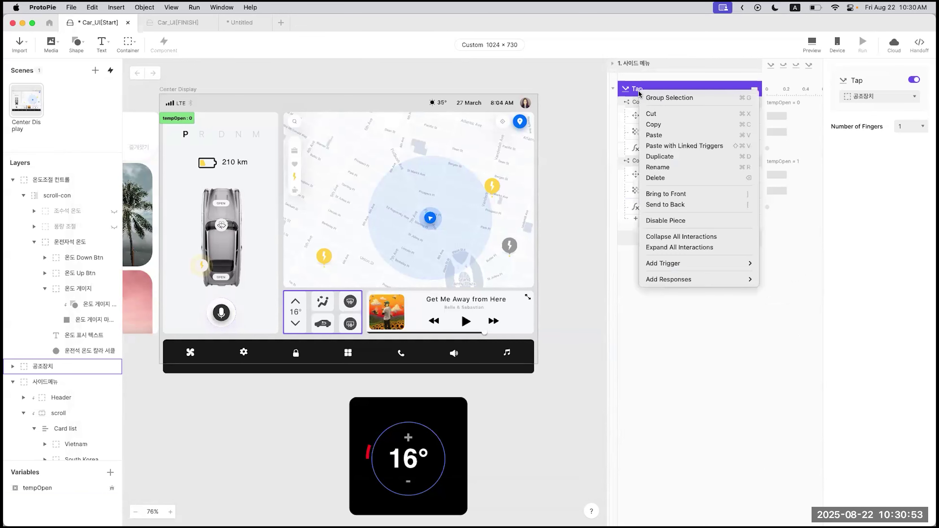
click(659, 98)
Step: Rename the new interaction group as 2. 온도 조절화면 열기/닫기 and collapse it
double_click(635, 86)
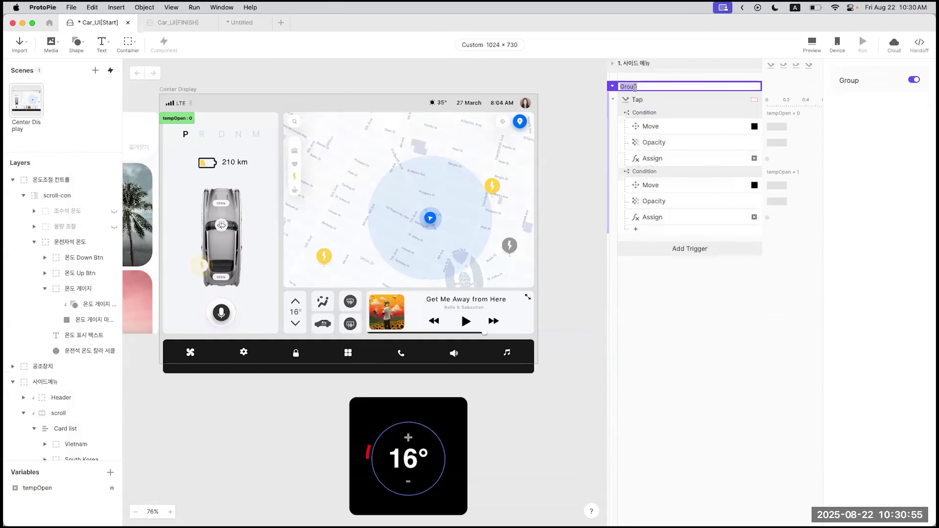
text(2. dh)
key(BackSpace)
key(BackSpace)
key(ctrl+space)
text(온동 조절화면 열기)
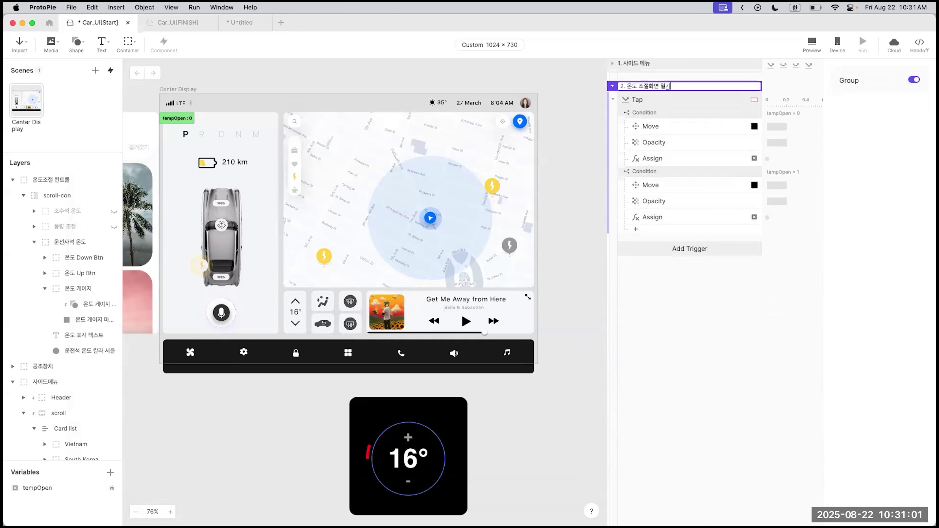
text(/ㄷ닫기)
key(Return)
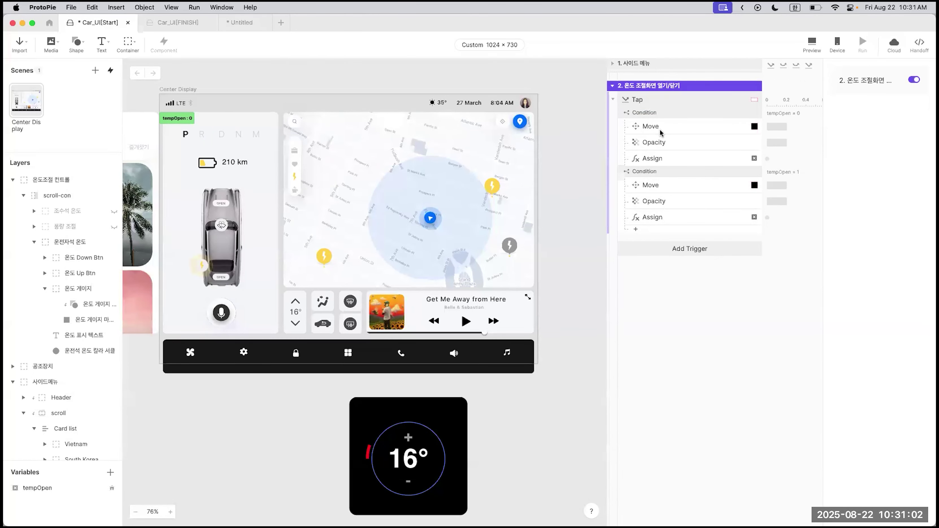
click(612, 86)
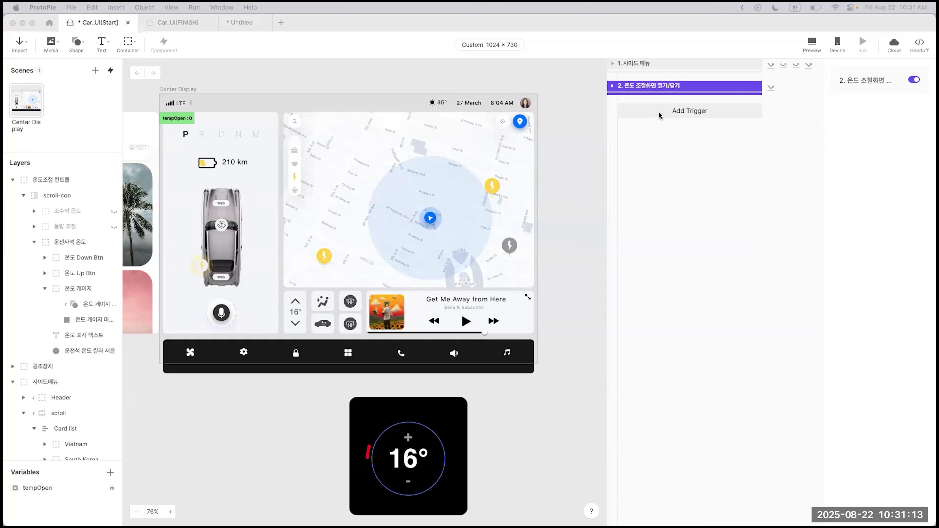
Step: Switch to the Car_UI[FINISH] prototype, preview it, and open its temperature panel through the climate controls
scroll(413, 440, down, 3)
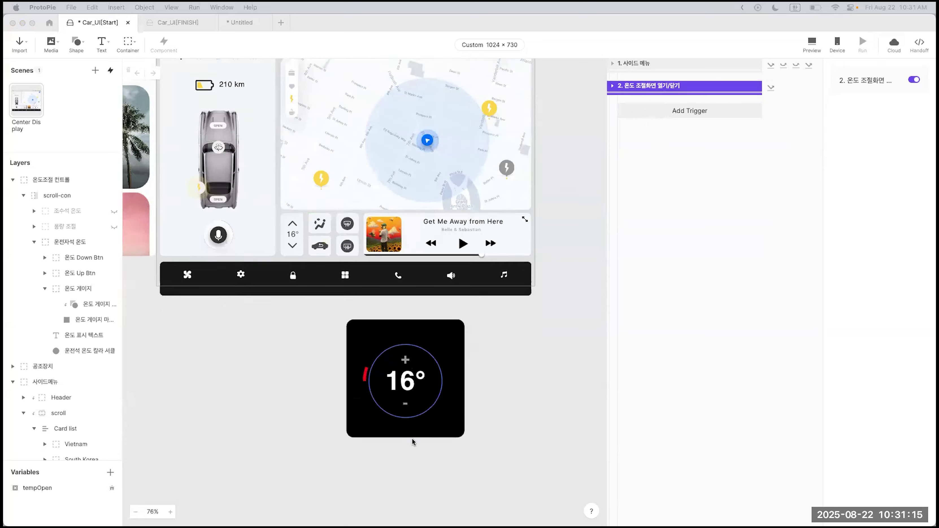
click(194, 24)
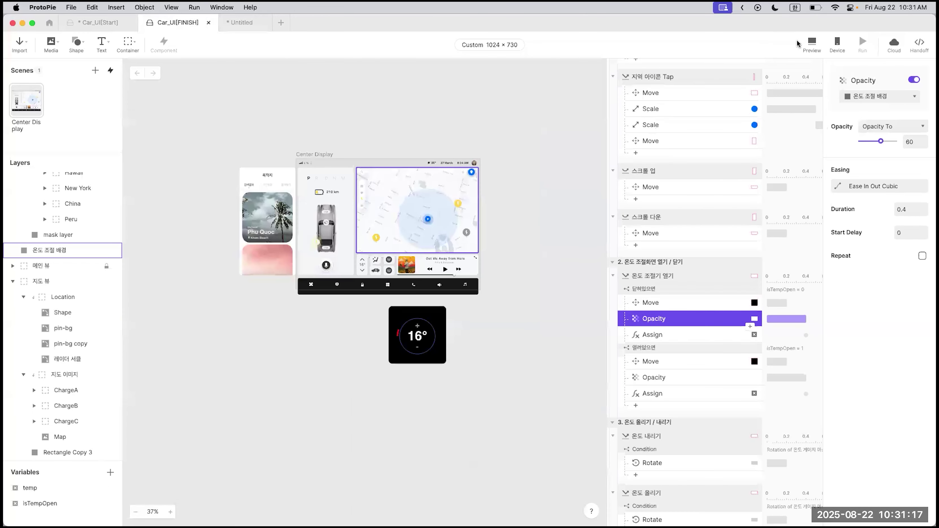
click(806, 43)
click(628, 310)
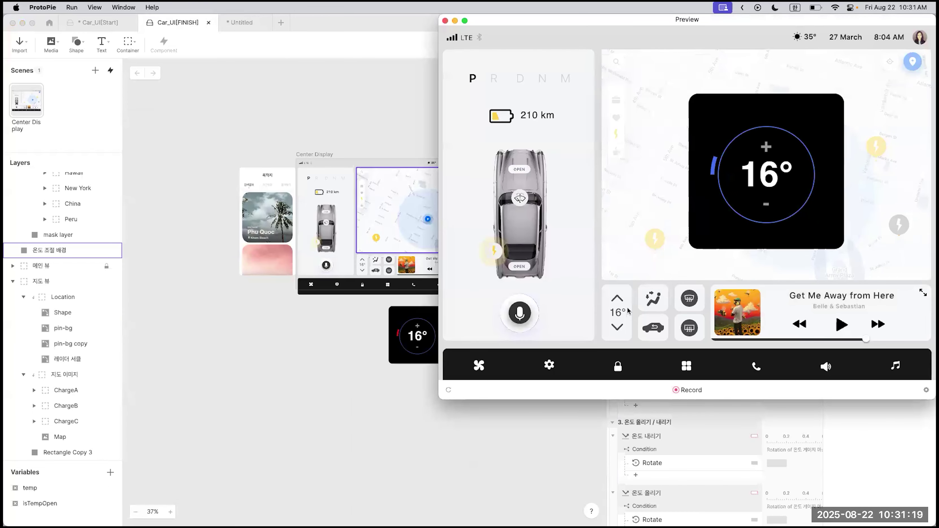
Step: Raise the temperature repeatedly in the finished prototype's preview to check the number, gauge and ring colour, and close the preview
click(767, 148)
click(768, 148)
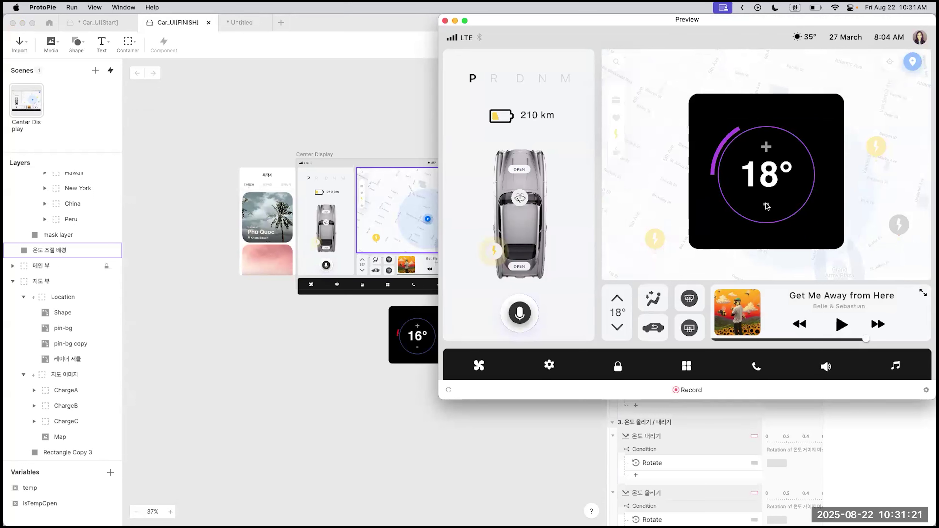
click(768, 148)
click(768, 148)
click(768, 148)
click(770, 144)
click(770, 144)
click(771, 145)
click(769, 146)
click(770, 147)
click(768, 148)
click(446, 21)
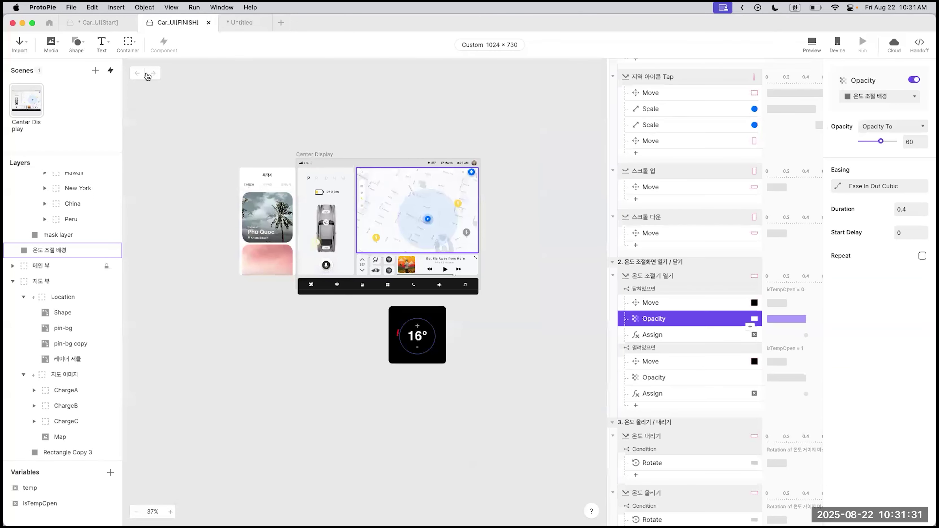
Step: Switch to the Car_UI[Start] prototype and add a Tap trigger to the 온도 Up Btn layer
click(100, 21)
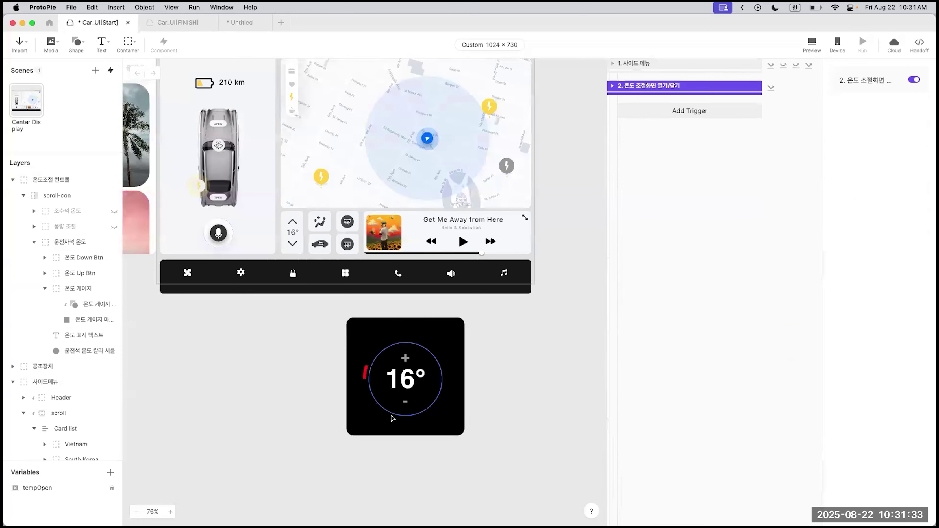
click(684, 111)
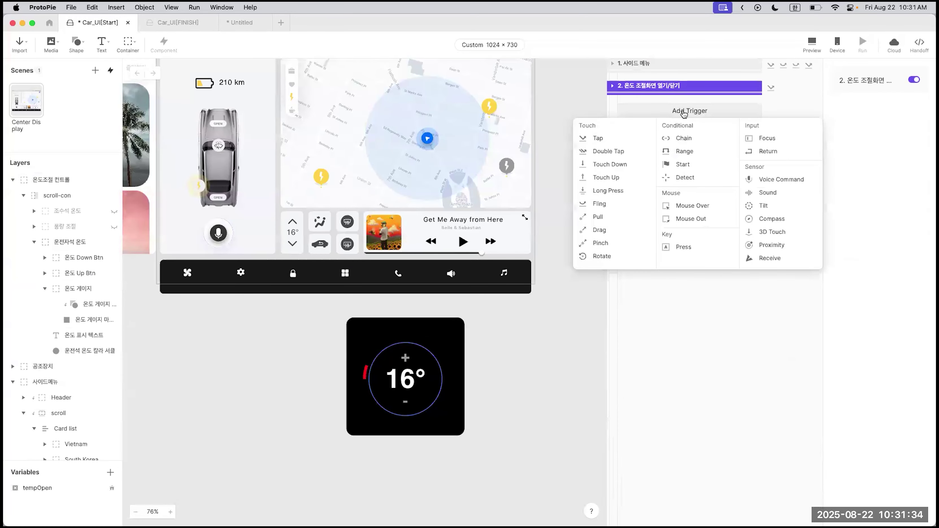
click(653, 305)
scroll(99, 405, down, 3)
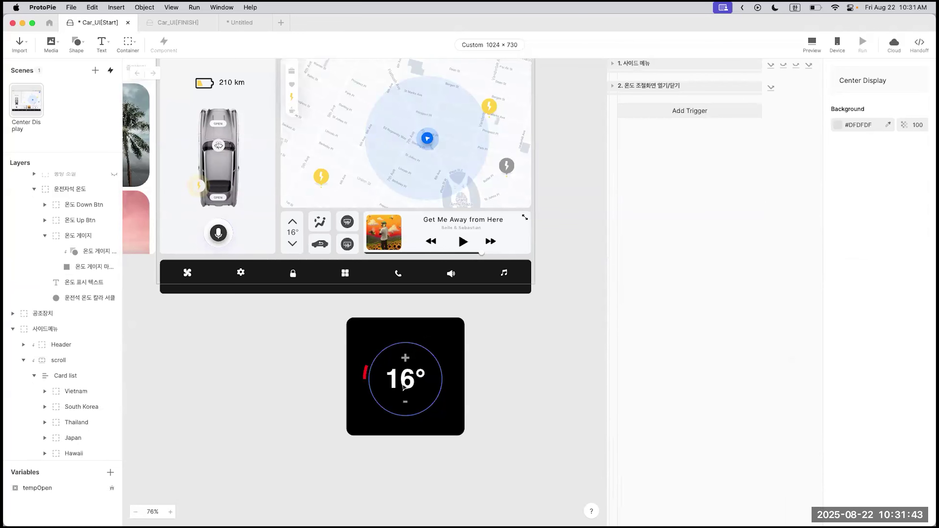
scroll(92, 342, down, 3)
scroll(76, 371, down, 15)
scroll(77, 374, up, 9)
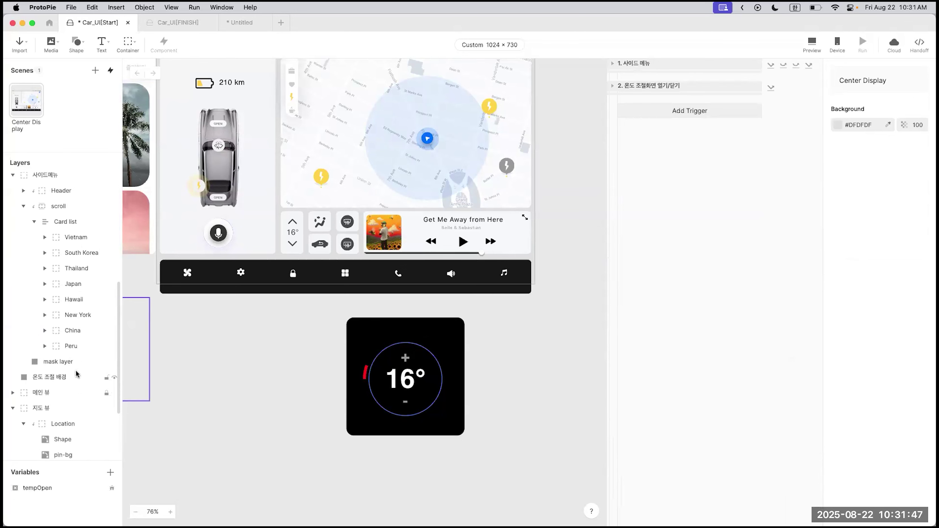
scroll(76, 372, up, 12)
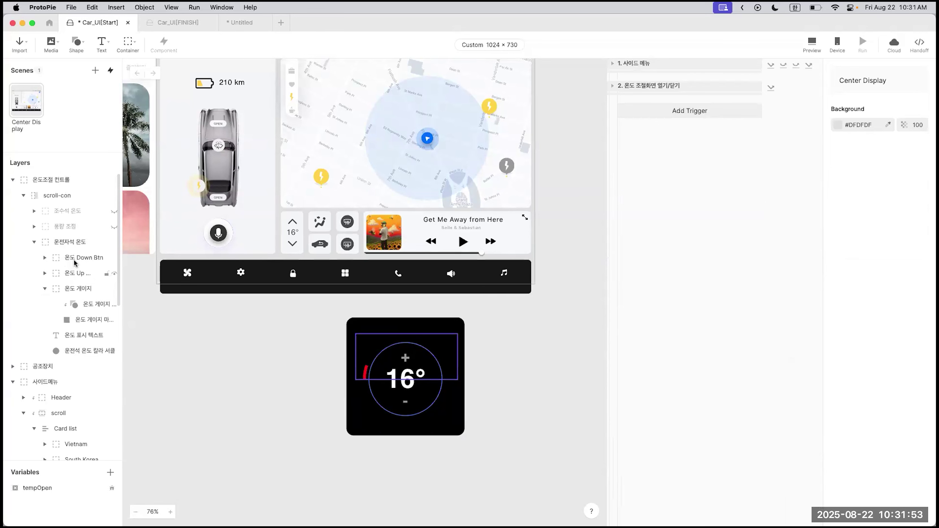
click(74, 273)
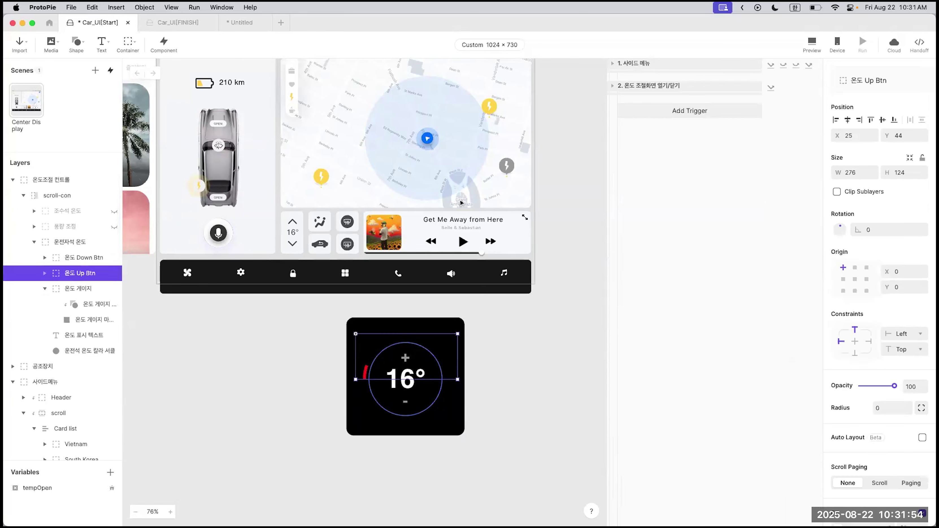
click(672, 116)
click(606, 139)
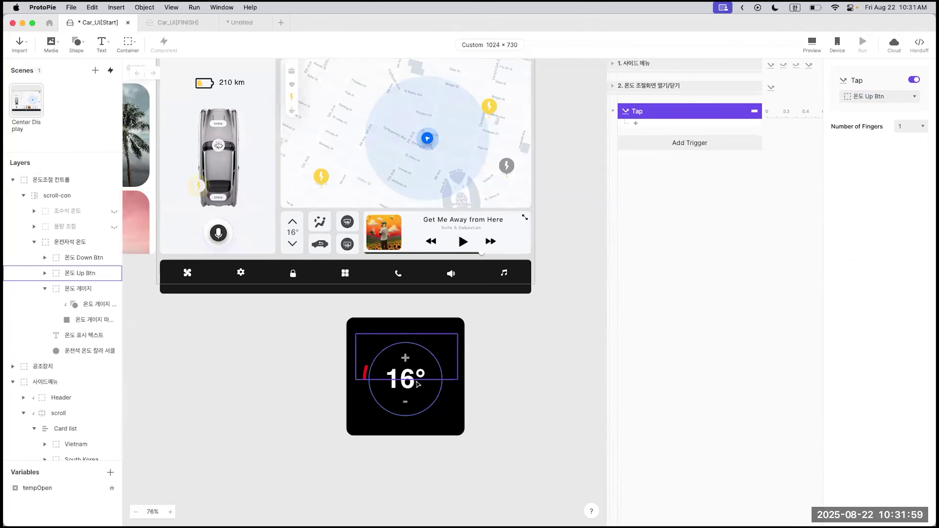
Step: Try rotating the temperature gauge's mask layer to 80° to test how it reveals the arc, and undo the rotation
click(75, 322)
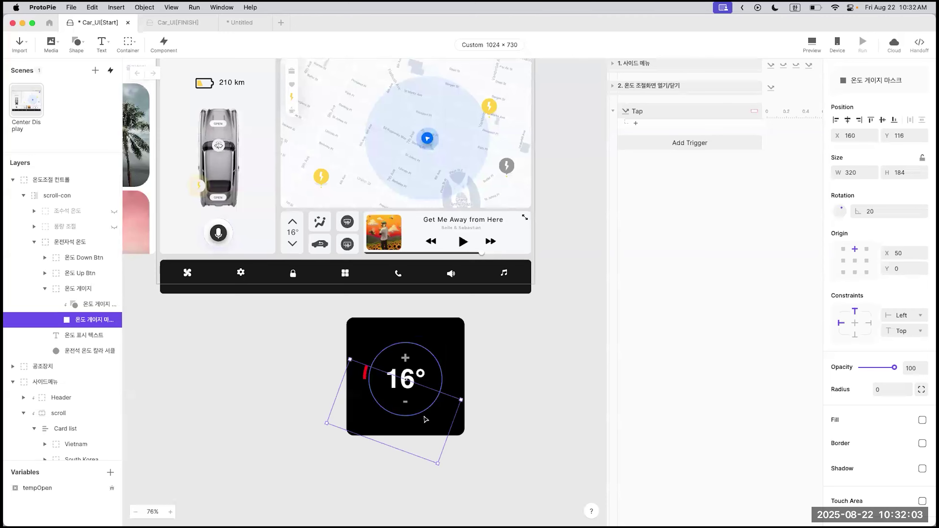
scroll(398, 426, up, 5)
scroll(398, 425, down, 3)
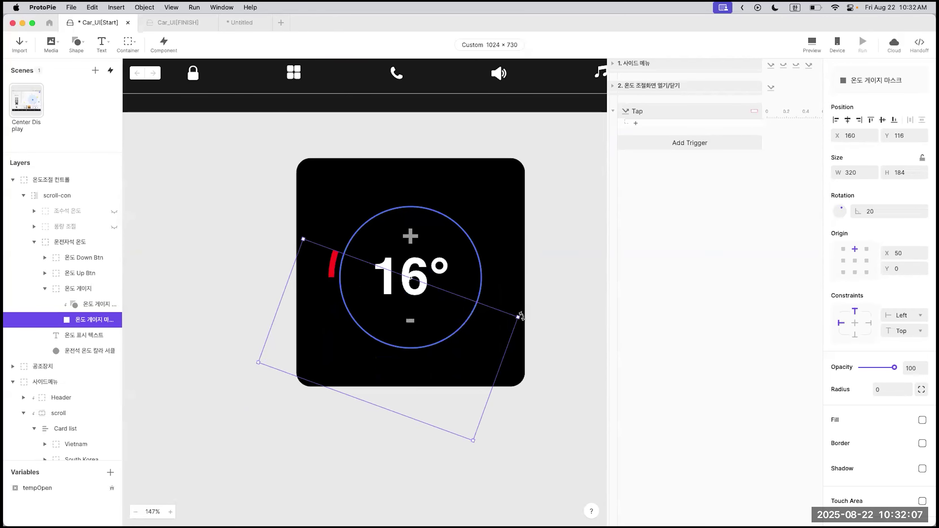
drag(520, 318, 427, 374)
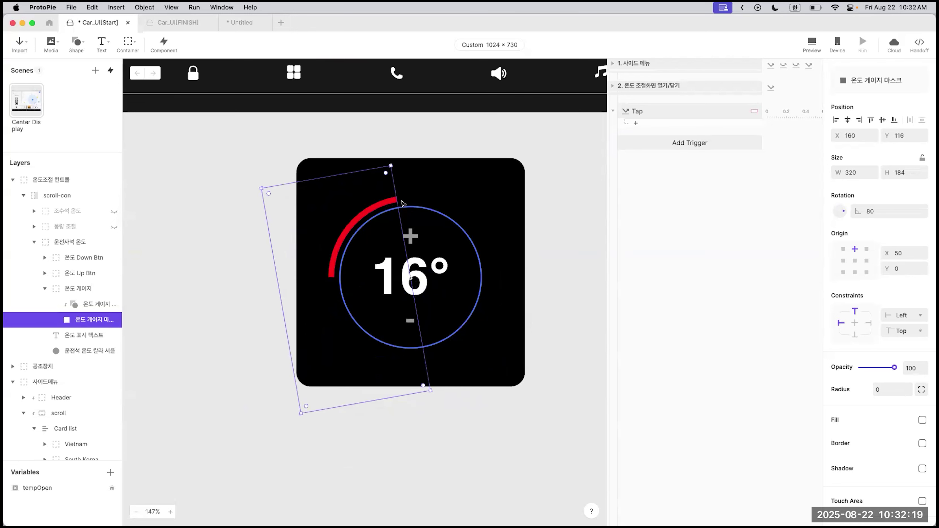
key(super+z)
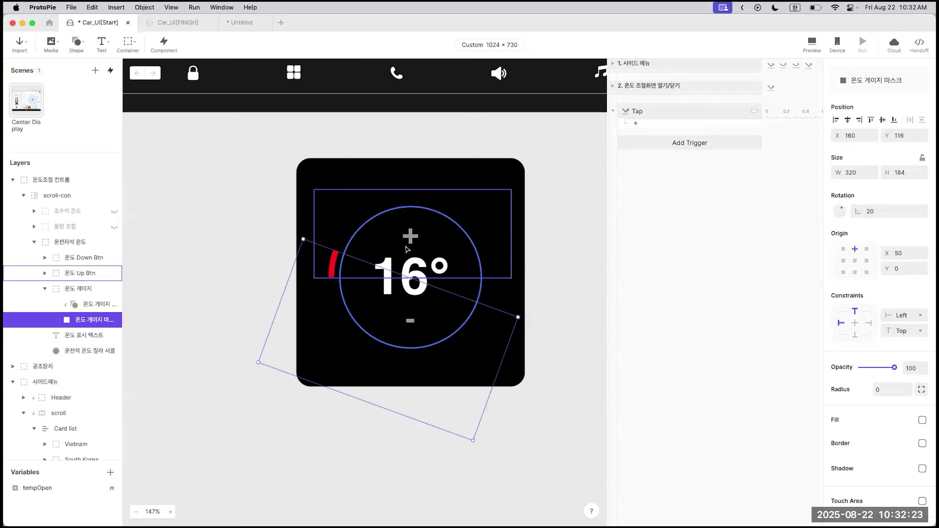
Step: Select the Tap trigger of the 온도 Up Btn
click(666, 112)
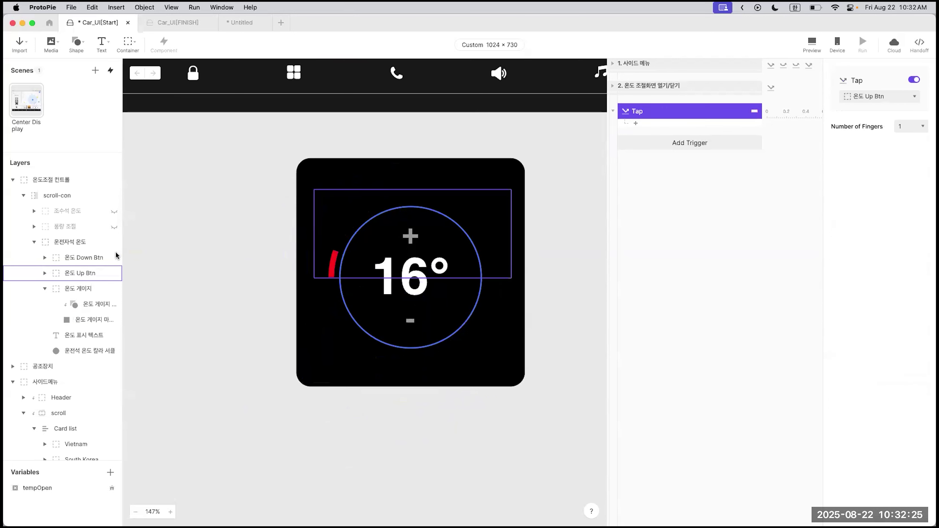
Step: Add a Rotate response for the 온도 게이지 마스크 layer to the 온도 Up Btn Tap trigger, rotating by 20 clockwise
click(79, 320)
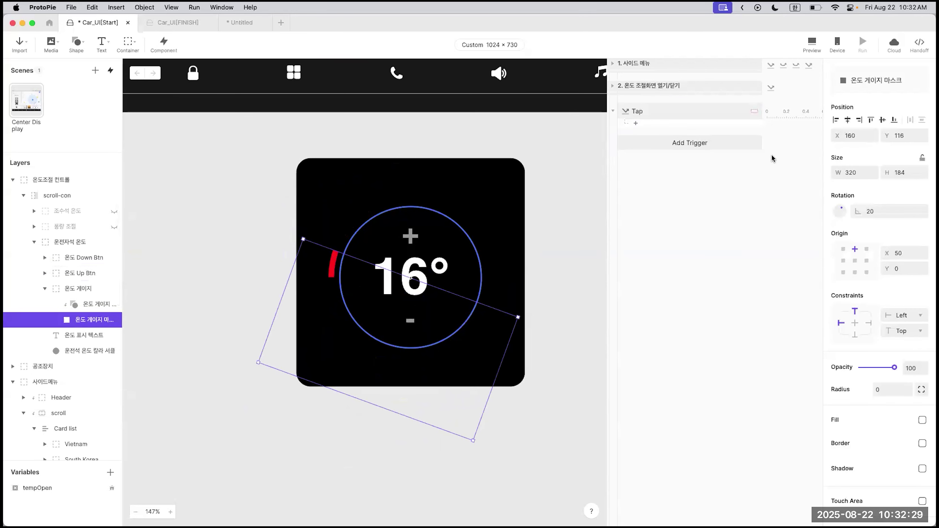
click(691, 129)
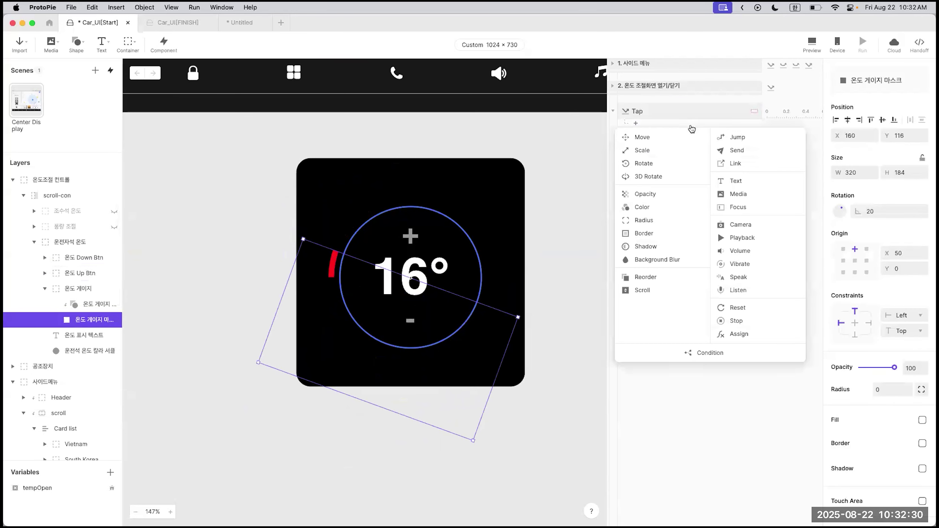
click(665, 167)
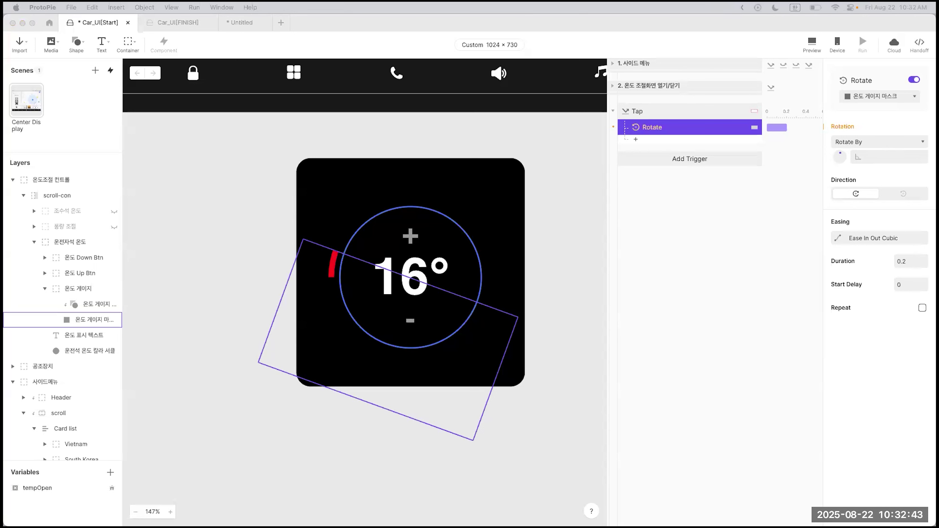
click(871, 142)
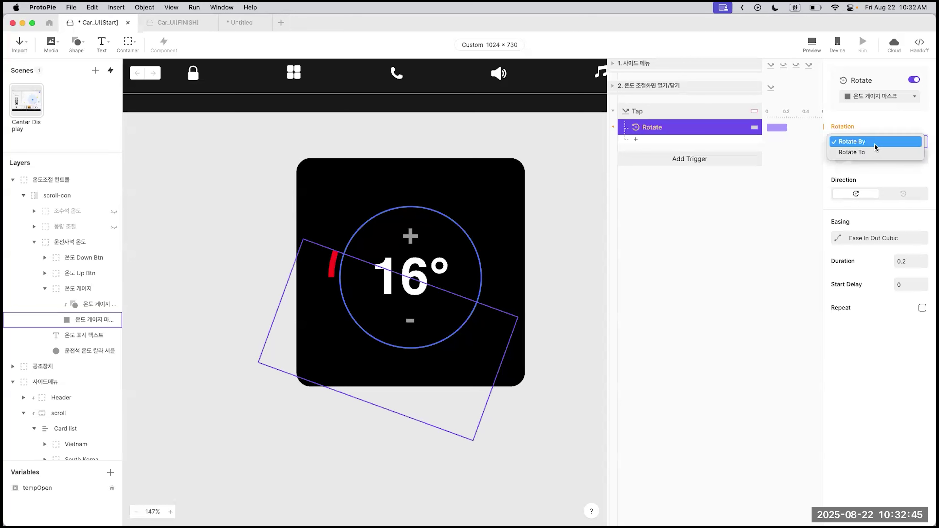
click(875, 144)
click(875, 154)
text(20)
key(Return)
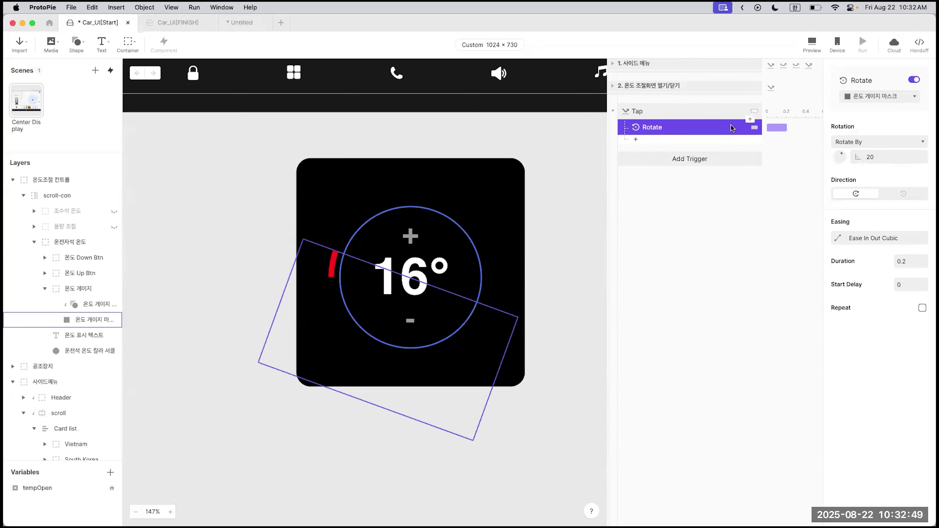
Step: Review the up button's Tap trigger, the gauge mask layer's rotation and the direction of its Rotate response
click(651, 109)
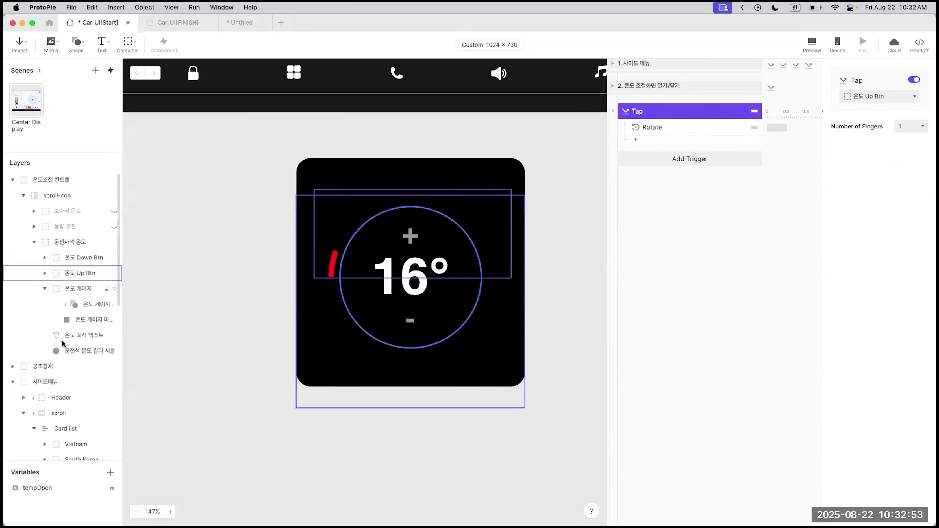
click(62, 352)
click(87, 320)
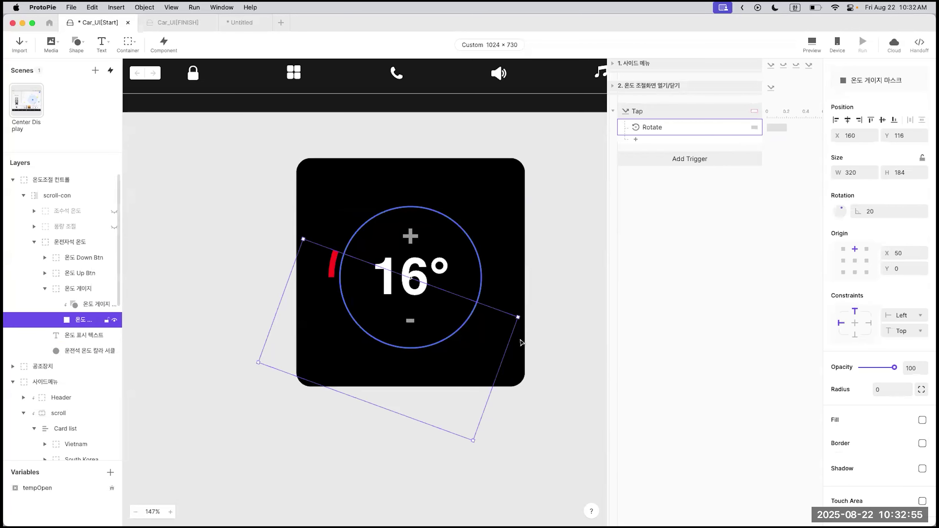
mouse_move(520, 314)
mouse_down()
mouse_move(508, 341)
mouse_move(471, 373)
mouse_move(412, 386)
mouse_move(455, 388)
mouse_move(520, 342)
mouse_move(506, 364)
mouse_move(517, 318)
mouse_up()
click(689, 128)
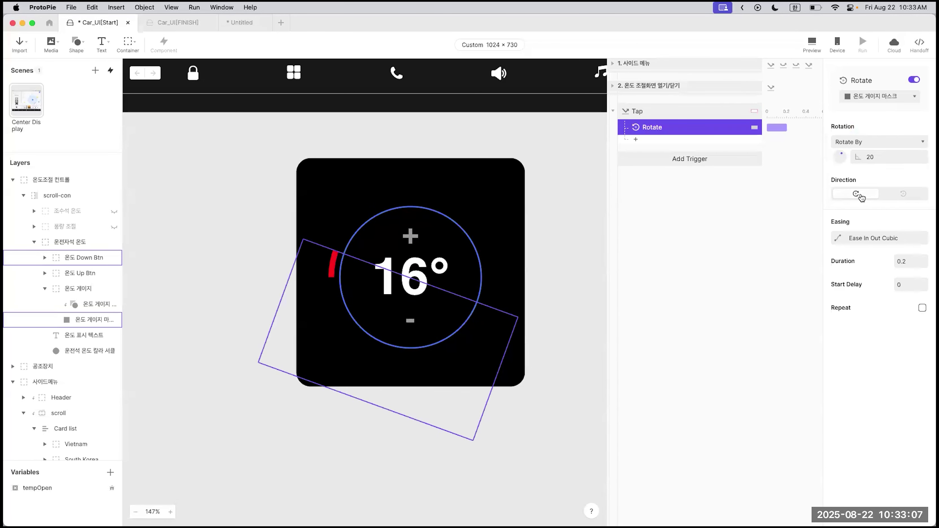
click(639, 110)
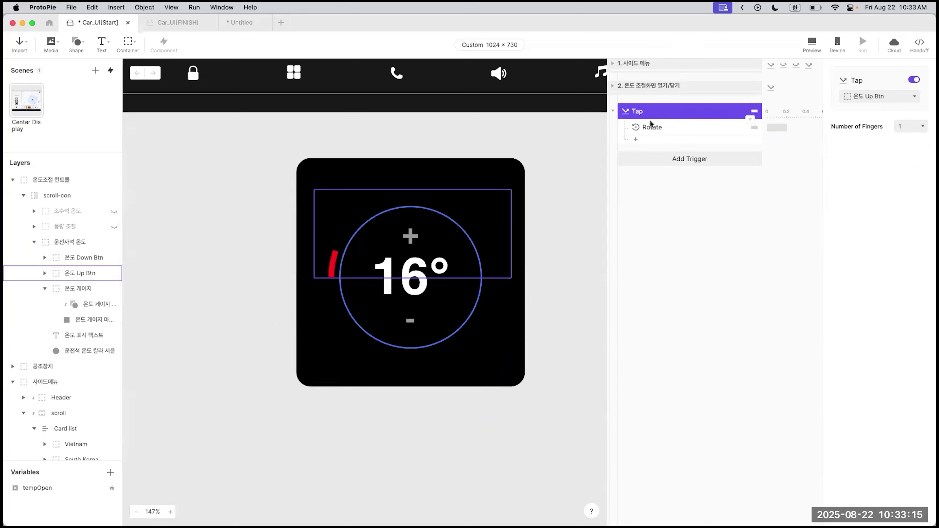
Step: Add a Tap trigger for the 온도 Down Btn layer
click(657, 158)
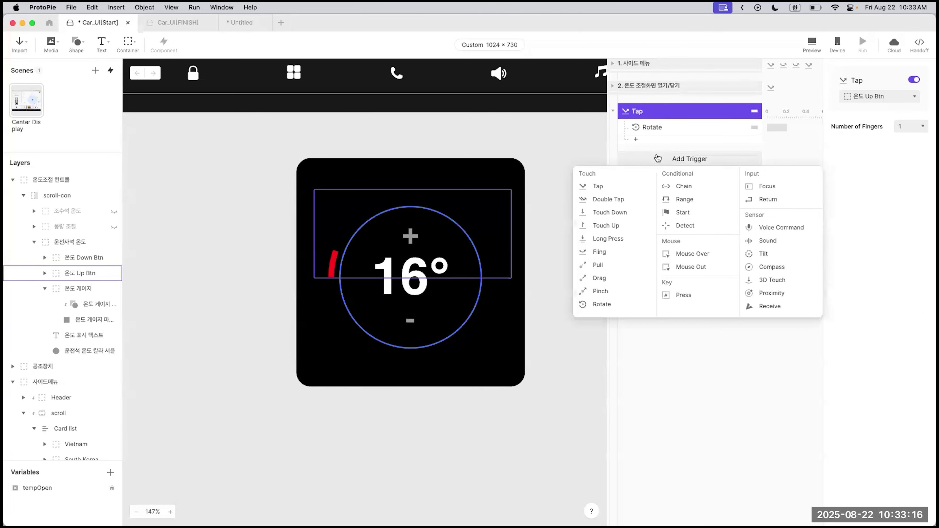
click(556, 146)
click(97, 258)
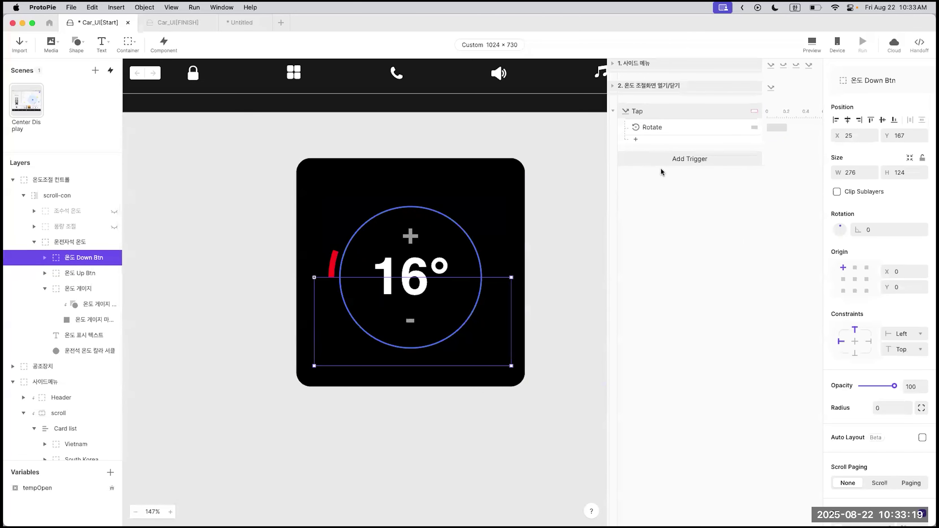
click(679, 159)
click(625, 187)
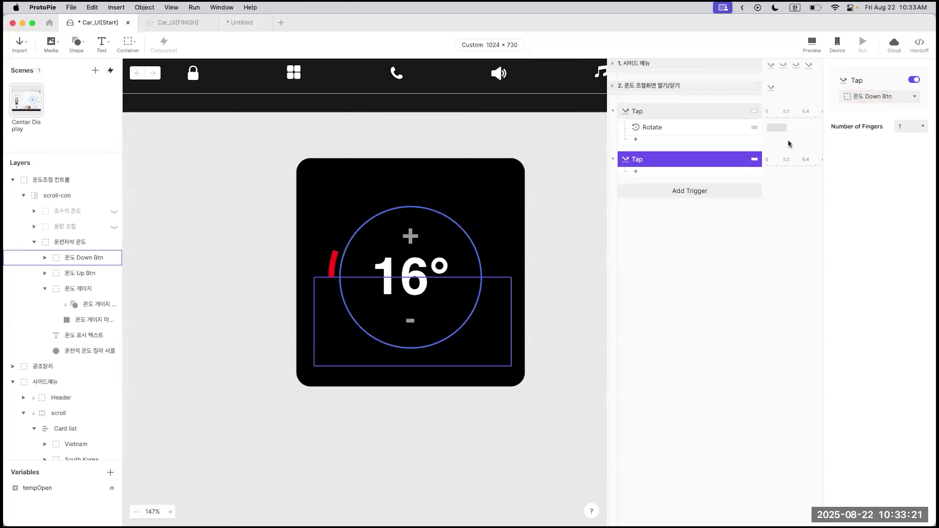
Step: Copy the Rotate response into the down button's Tap trigger and reverse its direction to counterclockwise
click(689, 128)
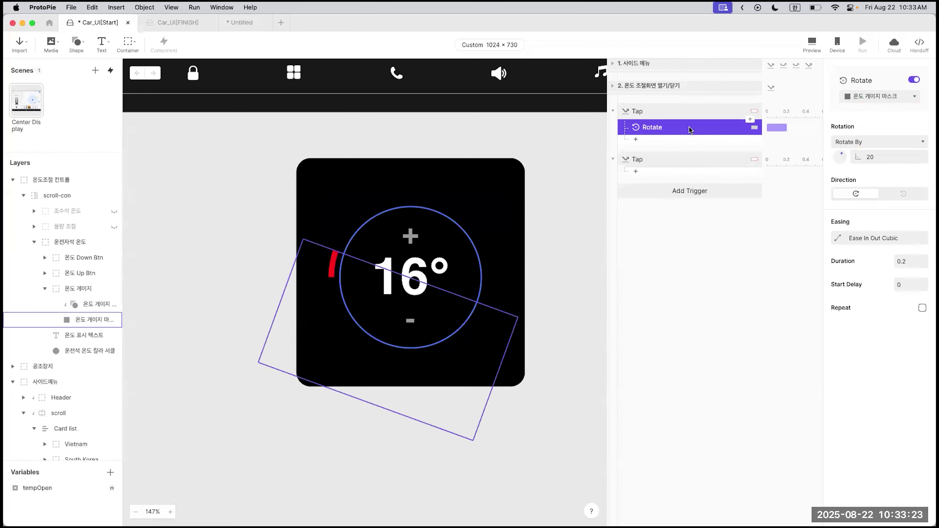
click(665, 159)
key(super+v)
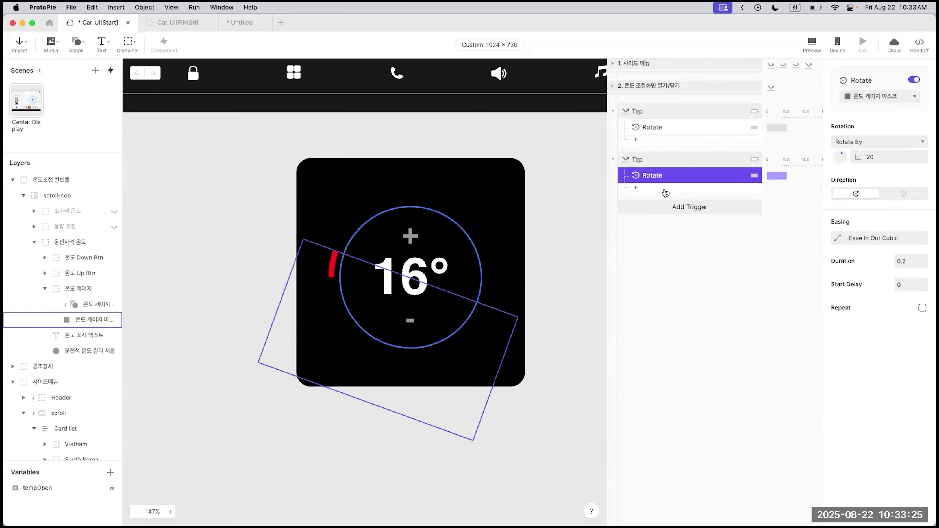
click(904, 195)
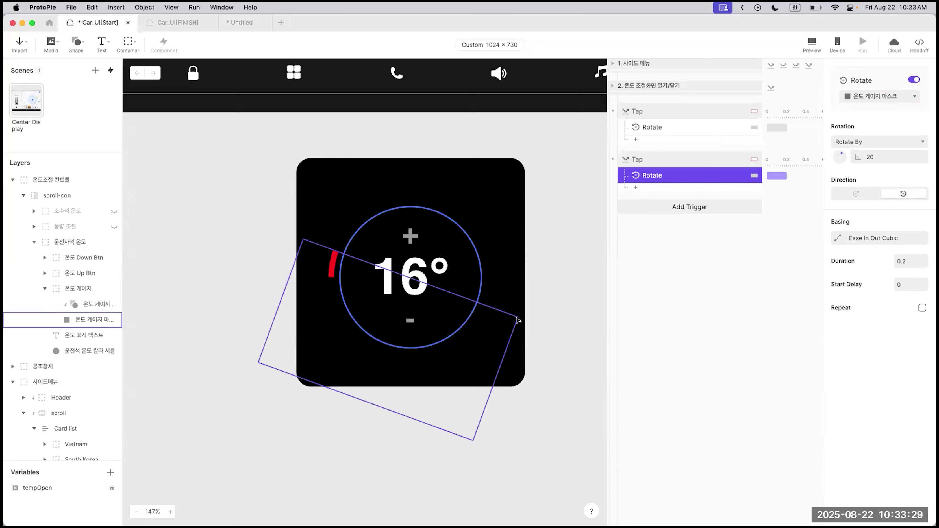
Step: Check the gauge mask's rotation and compare the targets and Rotate settings of the up and down Tap triggers
click(117, 320)
drag(432, 445, 466, 416)
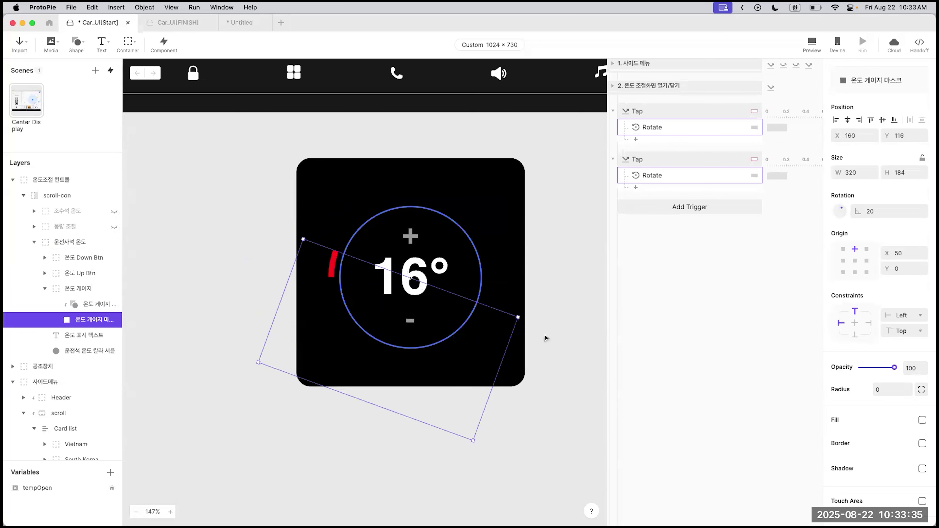
click(664, 177)
click(678, 129)
click(672, 181)
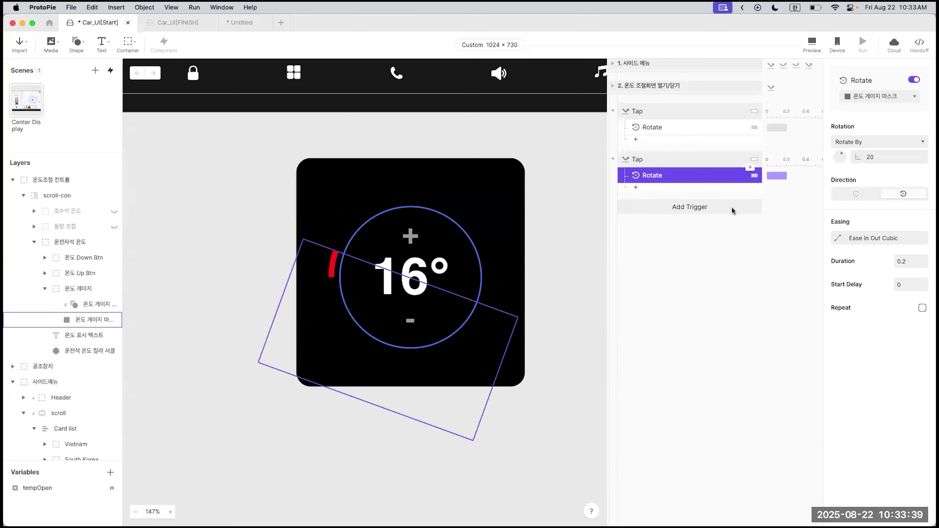
click(584, 231)
scroll(513, 280, right, 2)
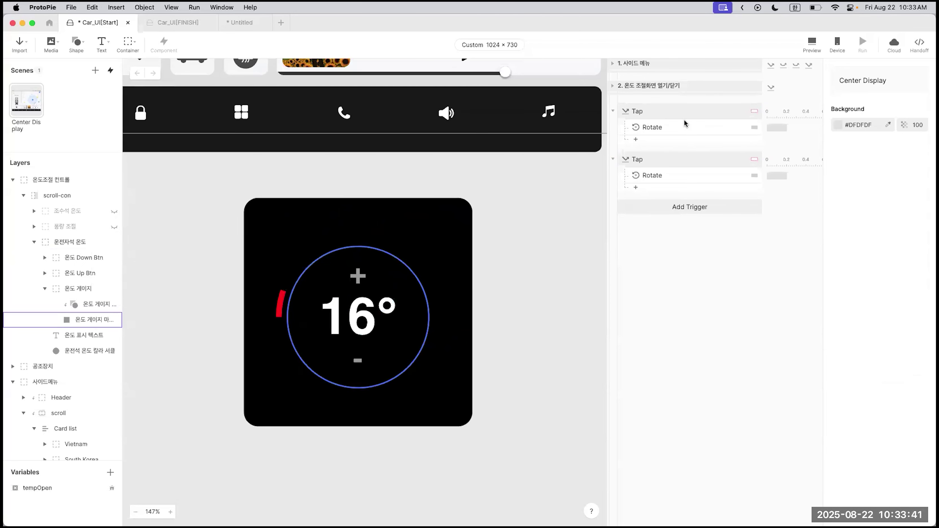
click(684, 113)
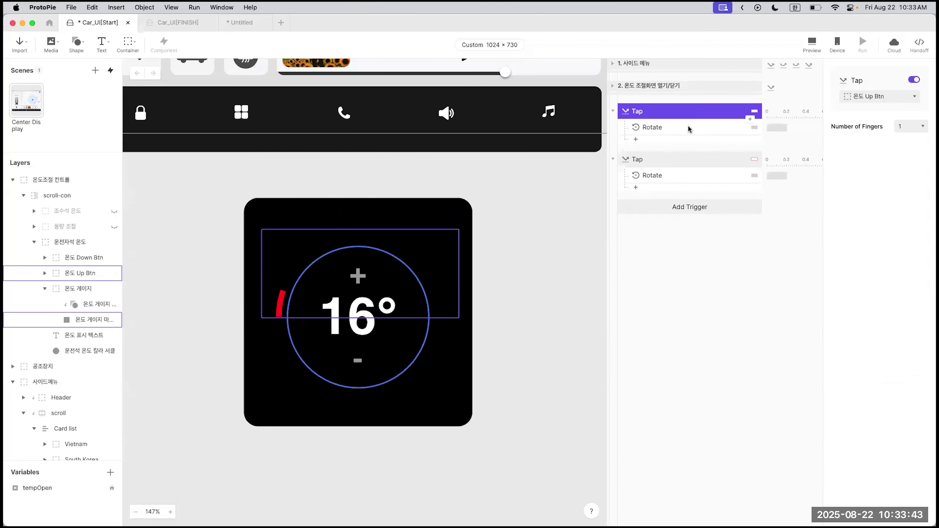
click(671, 161)
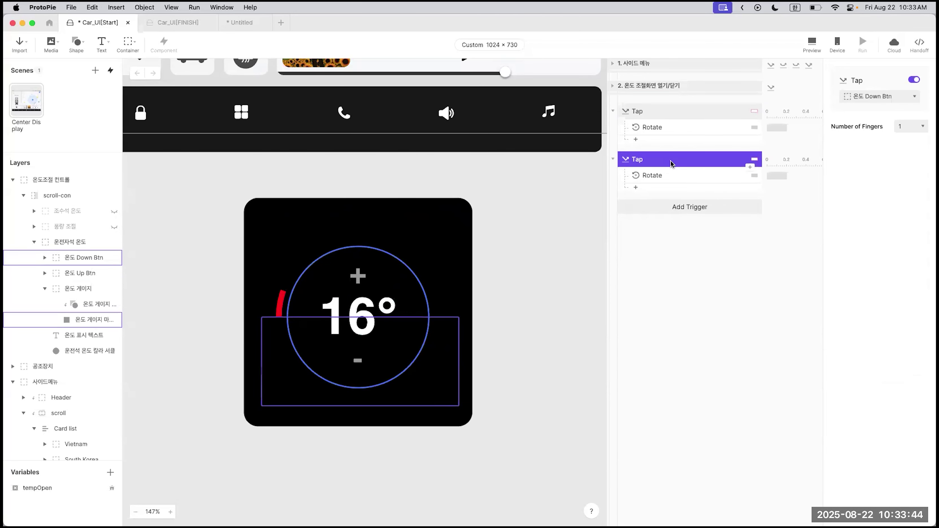
click(662, 127)
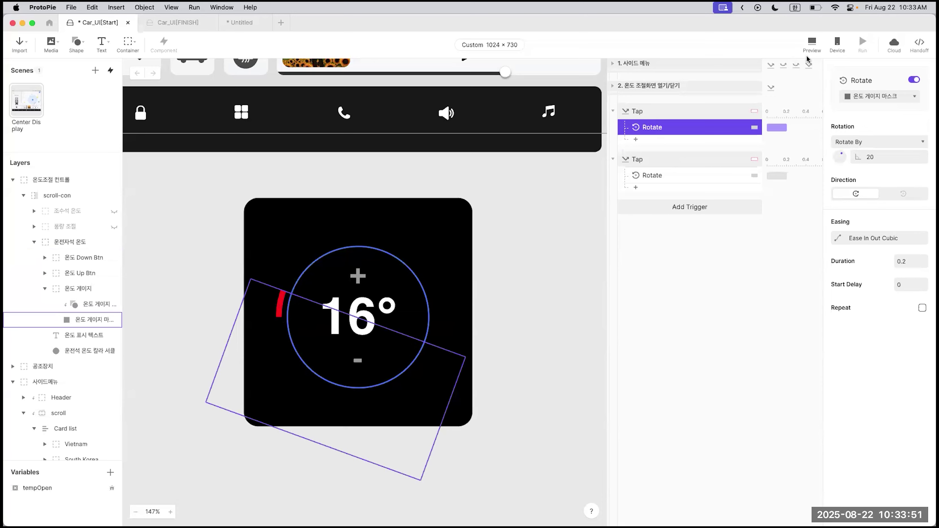
Step: Preview the prototype, open the temperature control from the 16° readout and try its plus and minus buttons
click(811, 44)
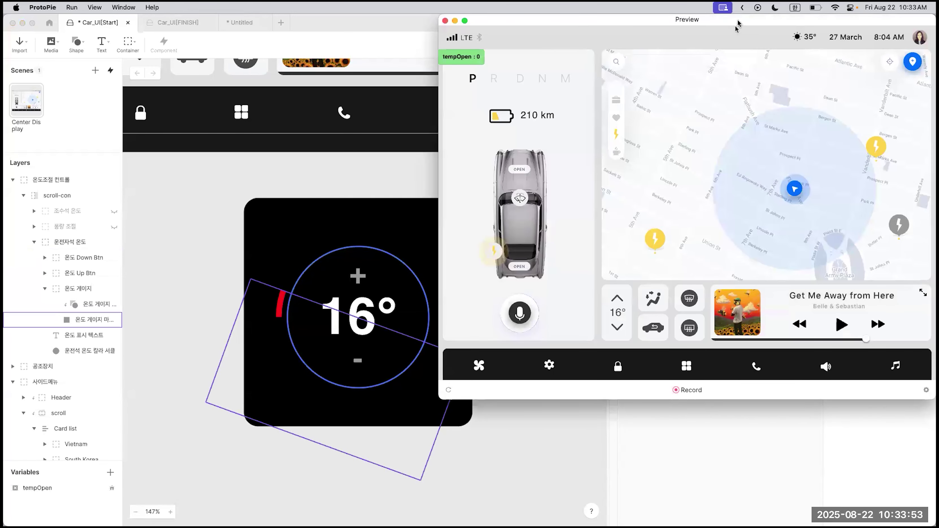
drag(738, 24, 520, 74)
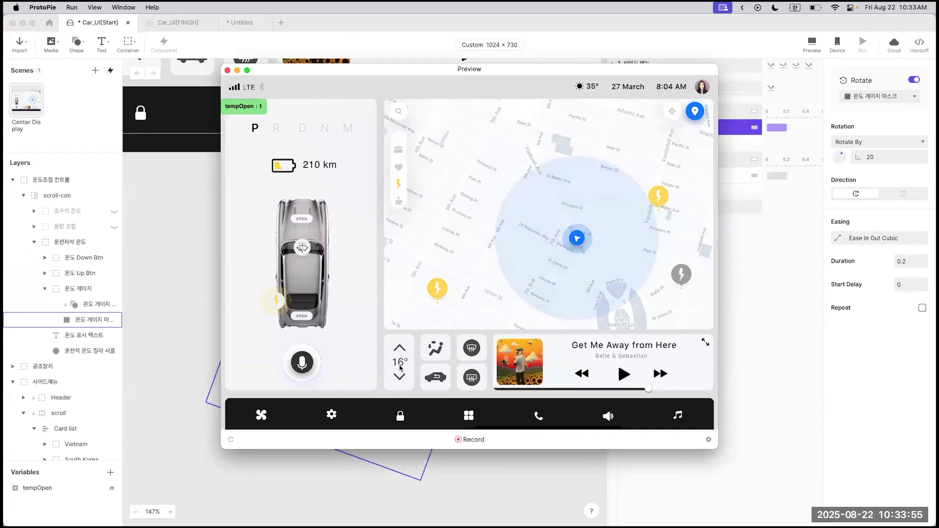
click(400, 363)
click(548, 210)
click(548, 210)
click(549, 269)
click(548, 270)
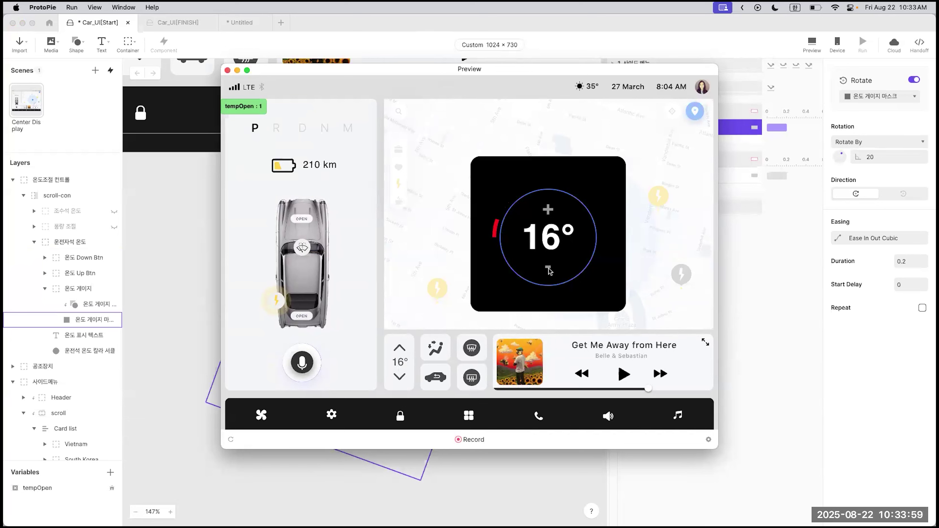
Step: Test the gauge over several increases and decreases in the preview, and close the preview
click(551, 210)
click(551, 211)
click(551, 211)
click(551, 210)
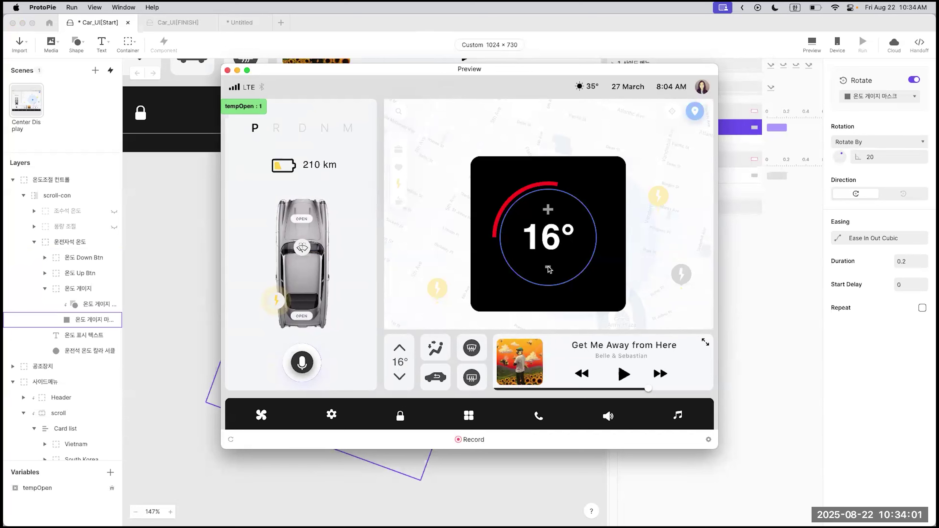
click(548, 268)
click(548, 268)
click(548, 268)
click(548, 268)
click(551, 211)
click(550, 211)
click(228, 70)
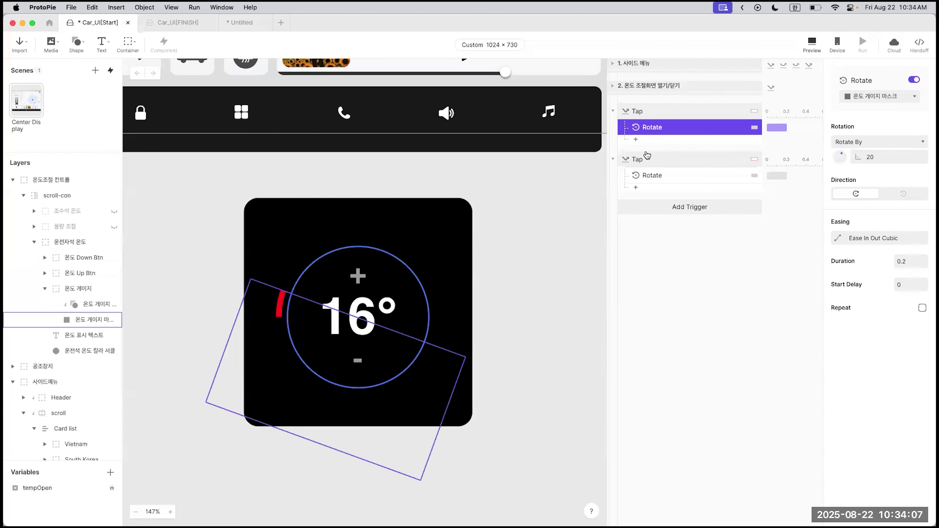
click(812, 43)
click(448, 20)
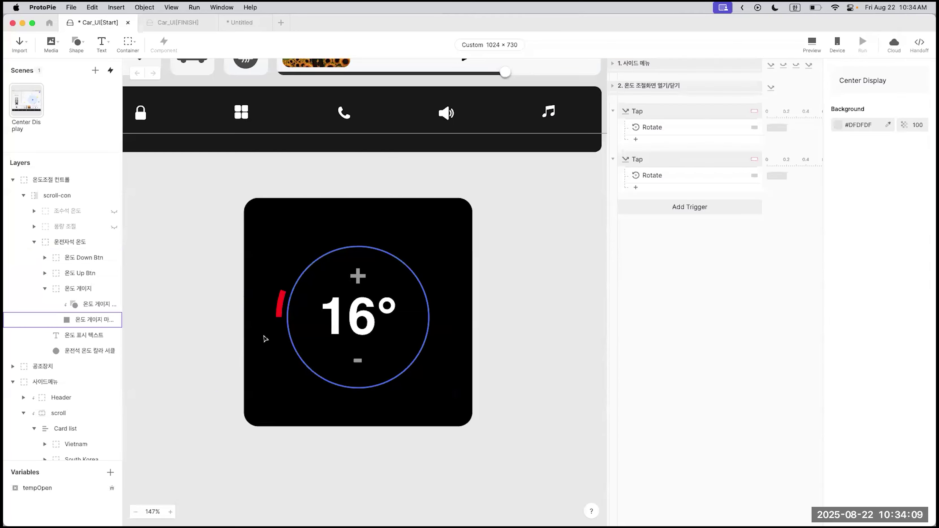
Step: Try rotating the 온도 게이지 마스크 layer on the canvas to about 109°
click(101, 317)
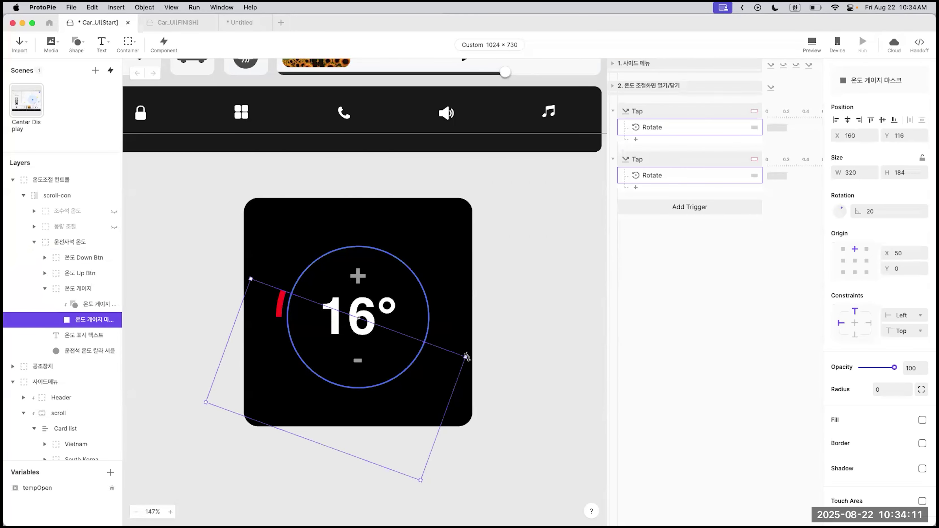
drag(467, 358, 539, 354)
drag(427, 482, 377, 369)
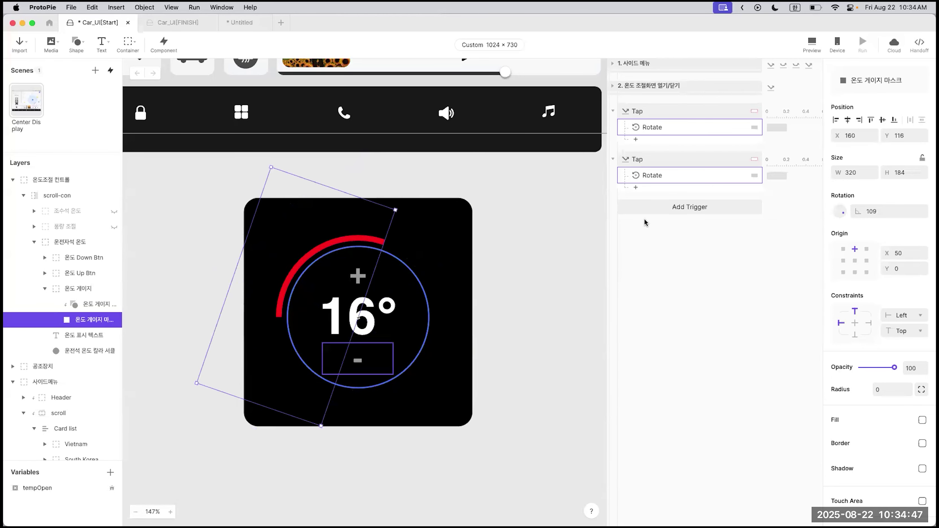
Step: Add a Condition to the up button's Tap trigger and target the 온도 게이지 마스크 layer
click(655, 115)
click(643, 139)
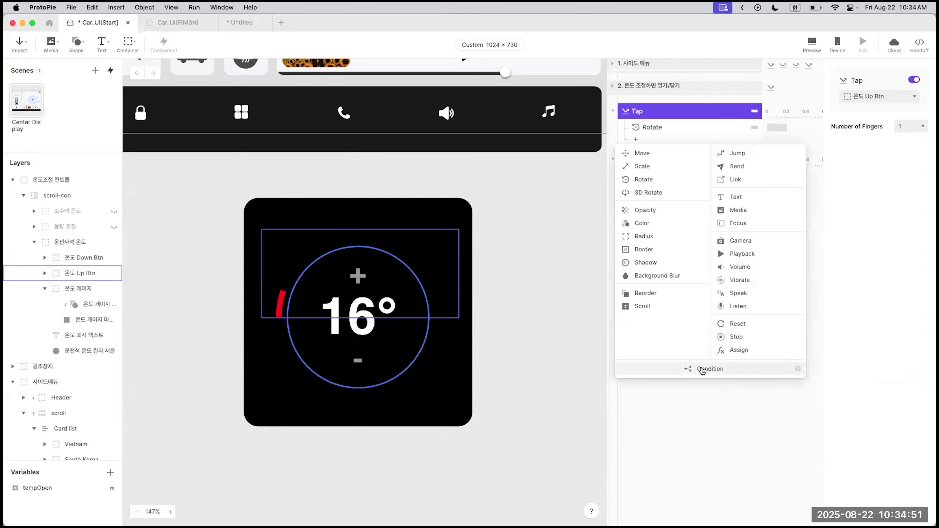
click(702, 371)
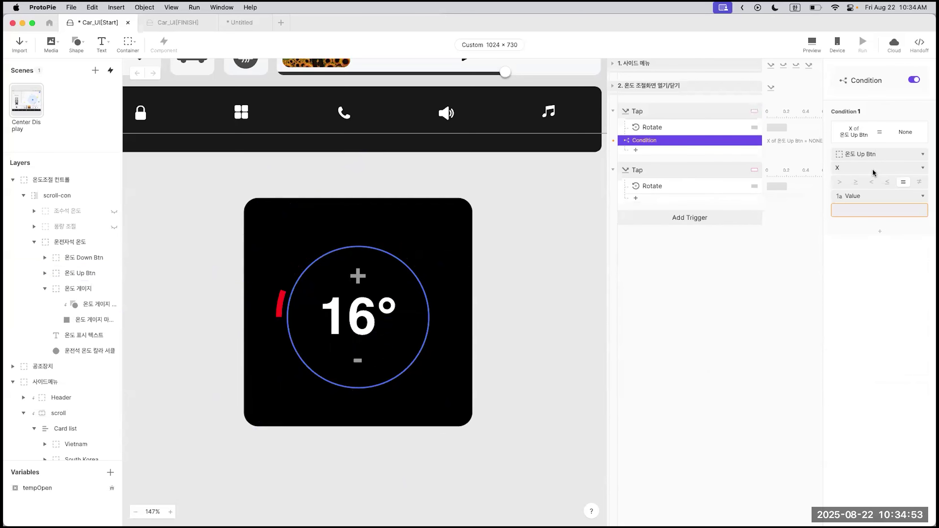
click(903, 154)
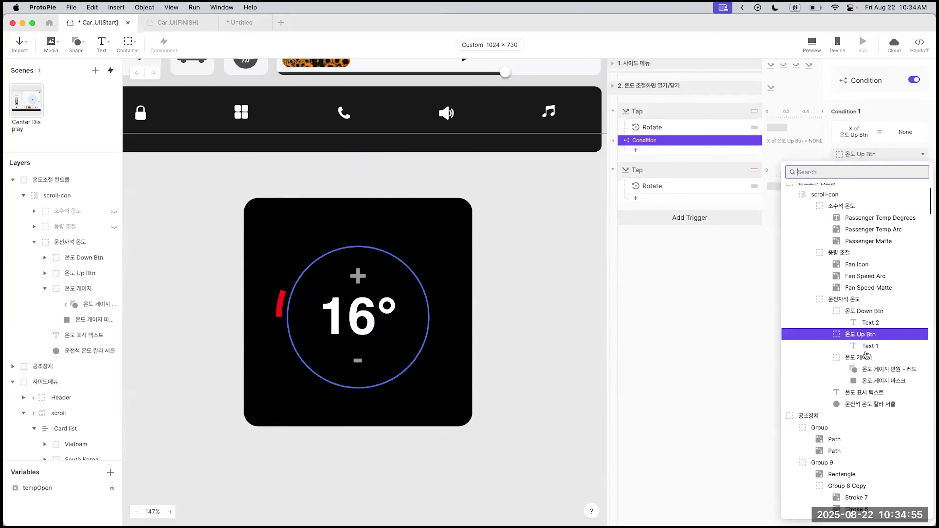
click(874, 381)
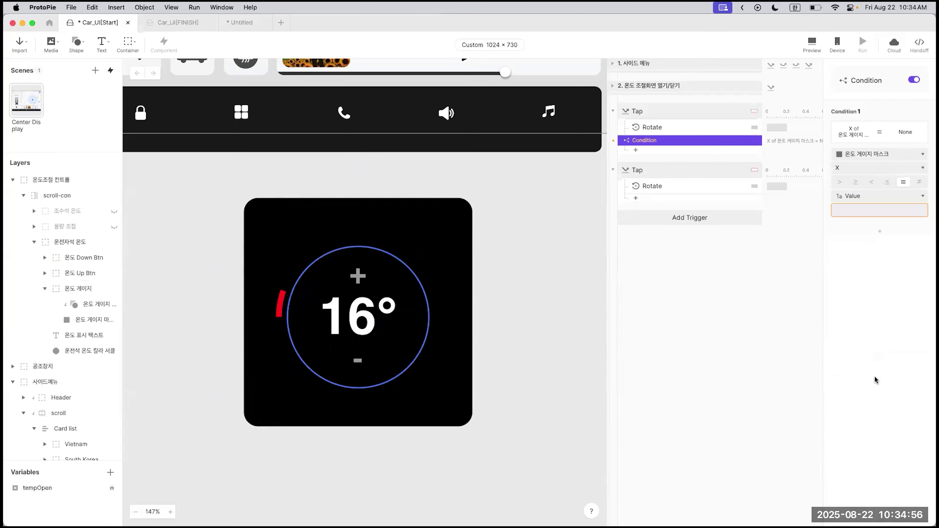
Step: Set the condition to check that the gauge mask's Rotation is greater than the value 20
click(911, 168)
click(874, 231)
click(840, 182)
click(849, 209)
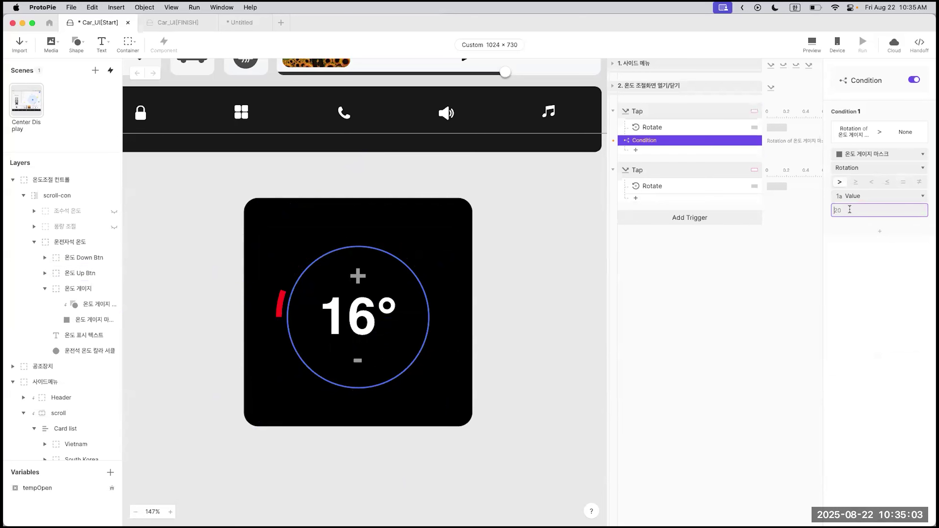
key(Return)
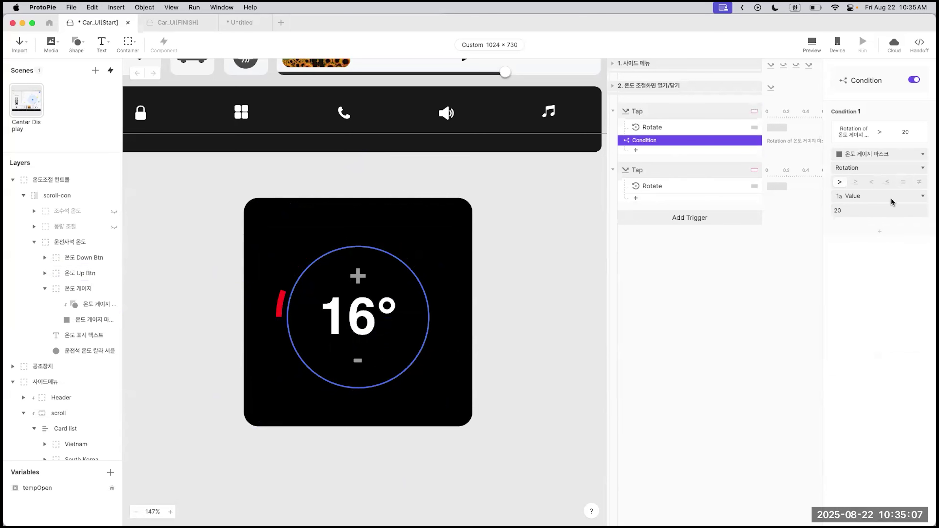
Step: Change the up button's condition to check that the gauge mask's Rotation is less than 170
click(646, 111)
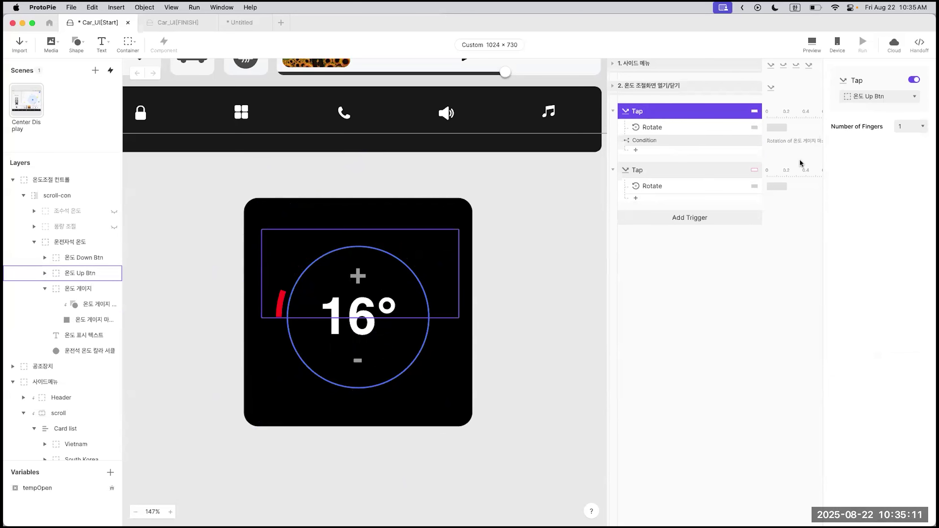
click(877, 210)
key(super+a)
text(170)
key(Return)
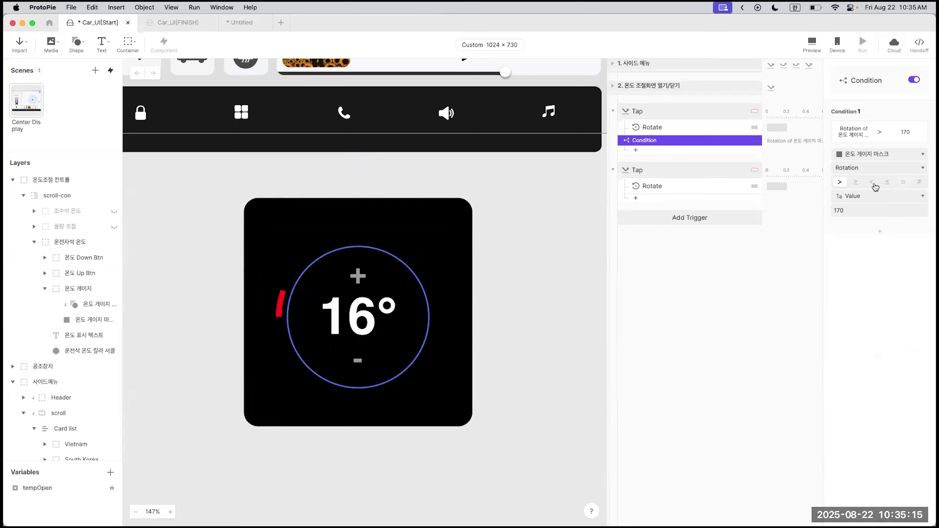
Step: Move the up button's Rotate response beneath its condition and review the condition's settings
click(656, 128)
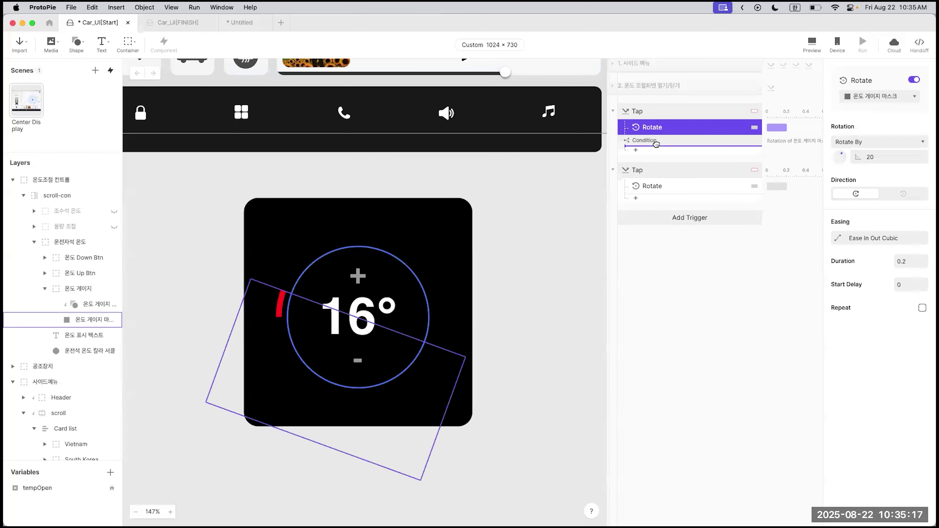
drag(657, 128, 665, 140)
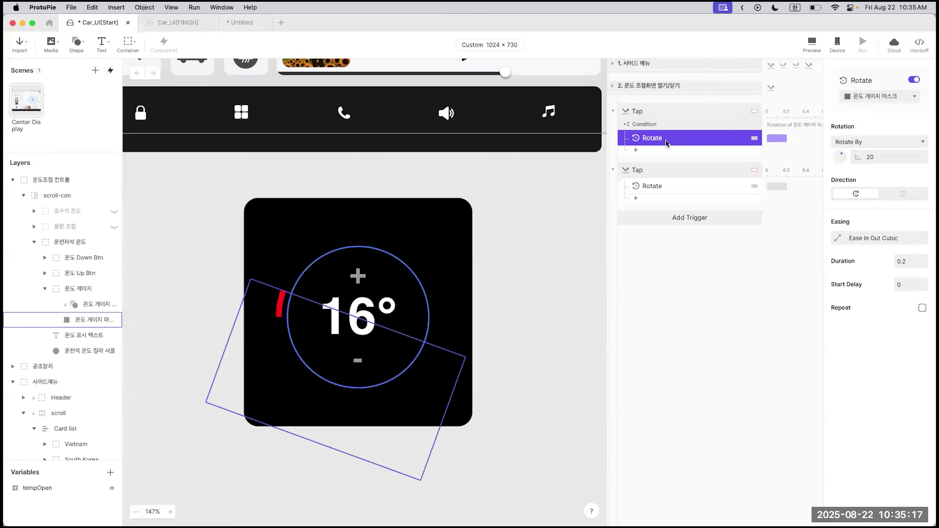
click(657, 124)
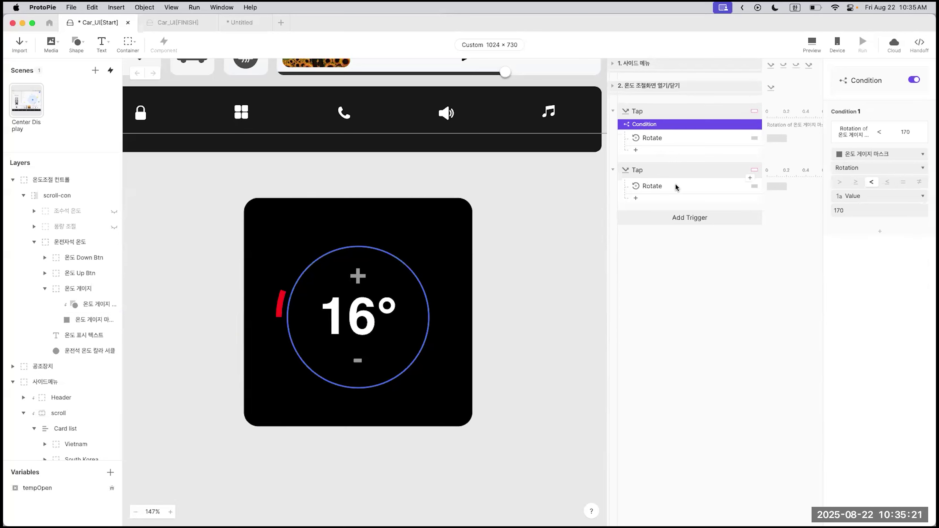
Step: Add a Condition to the down button's Tap trigger that targets the 온도 게이지 마스크 layer
click(673, 173)
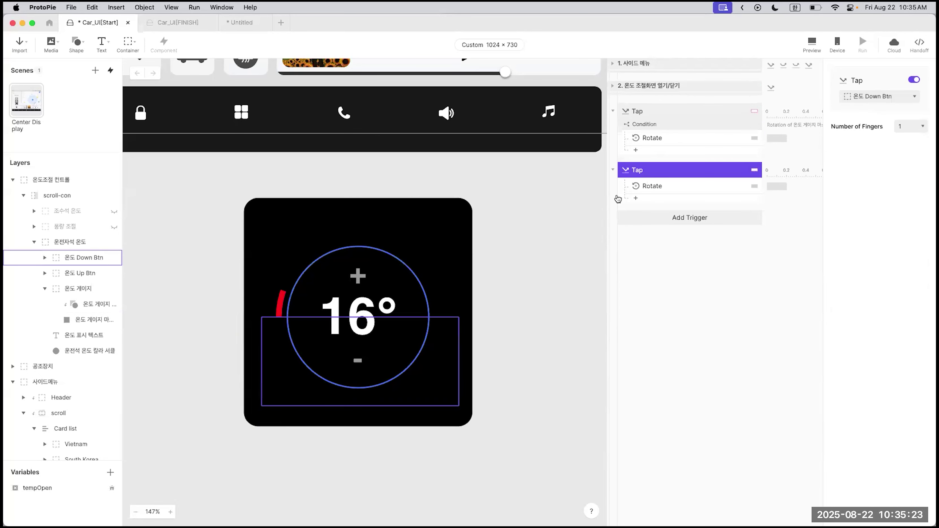
click(91, 319)
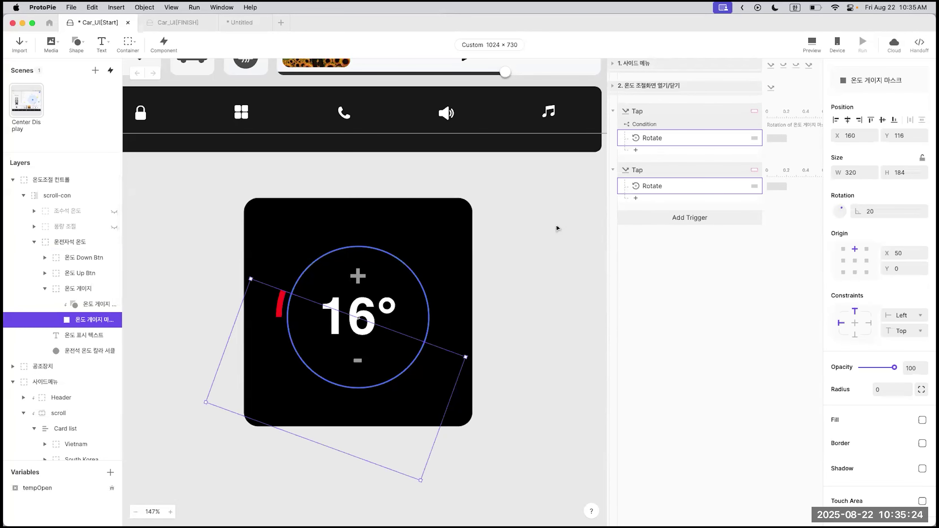
click(635, 198)
click(700, 427)
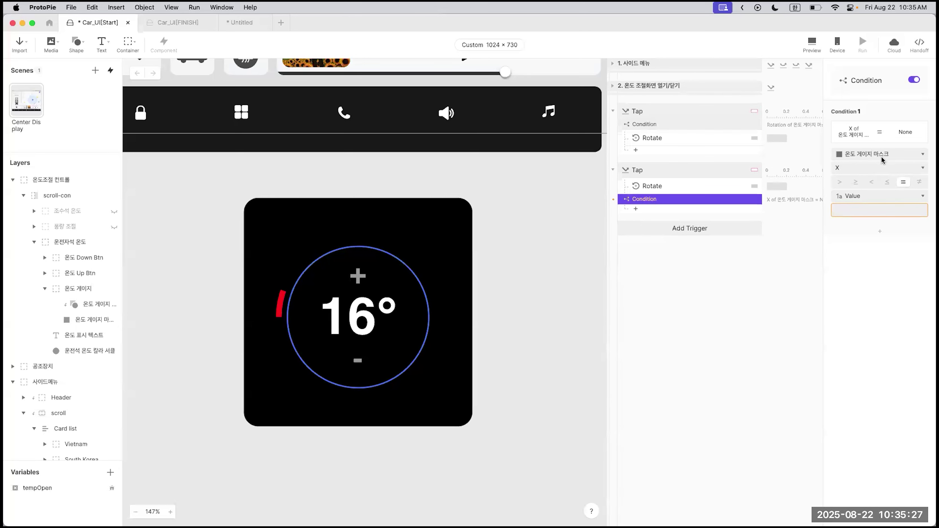
Step: Set the down button's condition to check that the gauge mask's Rotation is greater than 20
click(881, 168)
click(861, 232)
click(839, 181)
click(847, 210)
text(20)
key(Return)
Step: Move the down button's Rotate response beneath its condition and compare it with the up button's Rotate response
click(644, 183)
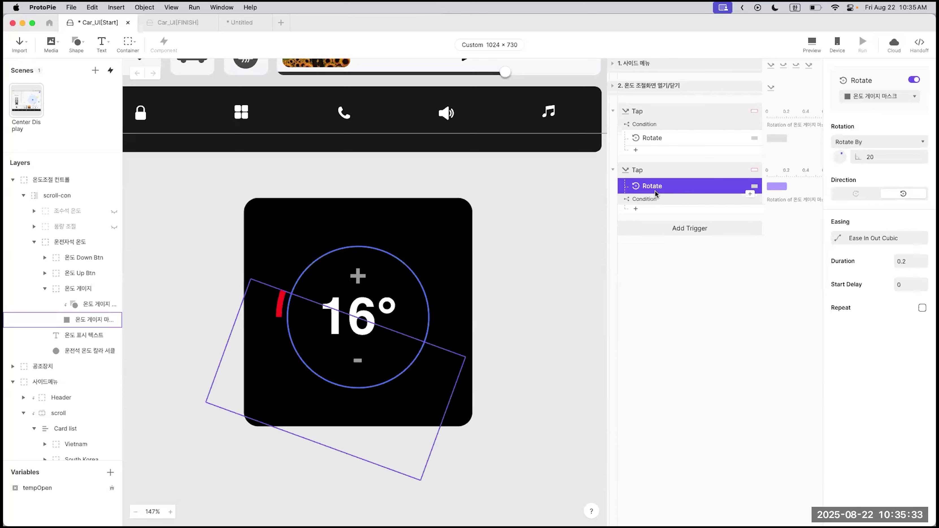
drag(656, 194, 662, 210)
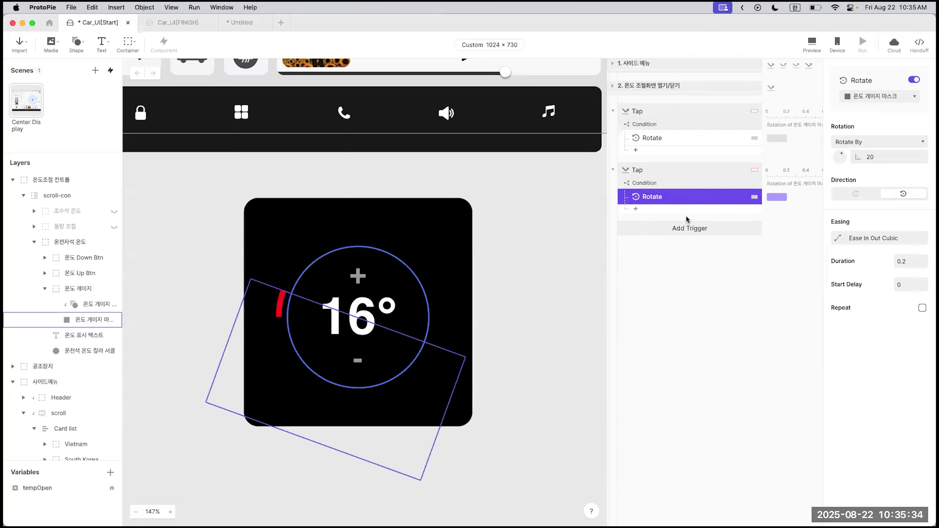
click(665, 136)
click(662, 195)
click(667, 139)
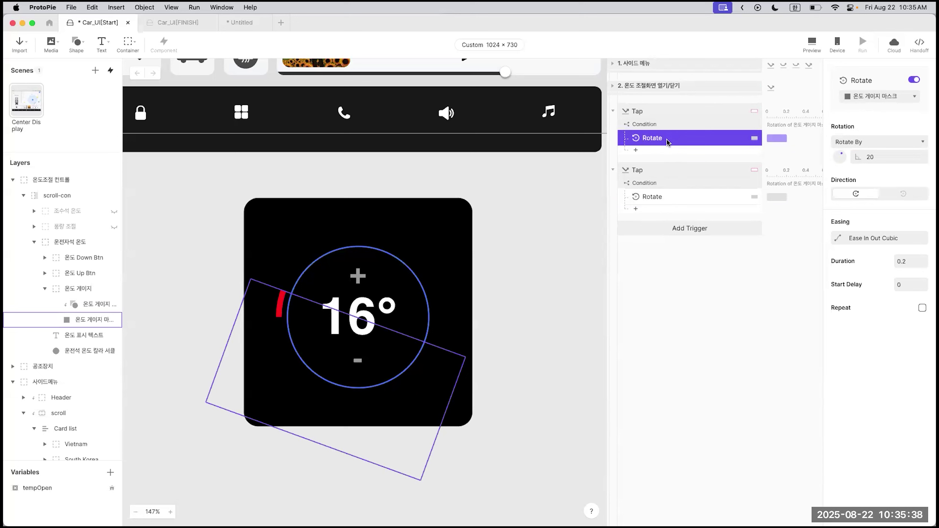
click(660, 196)
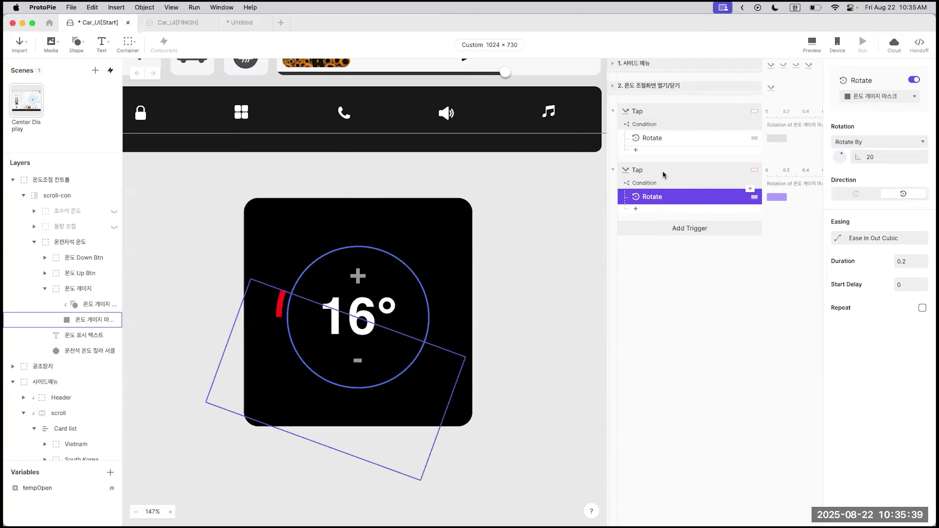
Step: Rename the up button's Tap trigger as 온도 올리기
click(659, 123)
click(641, 113)
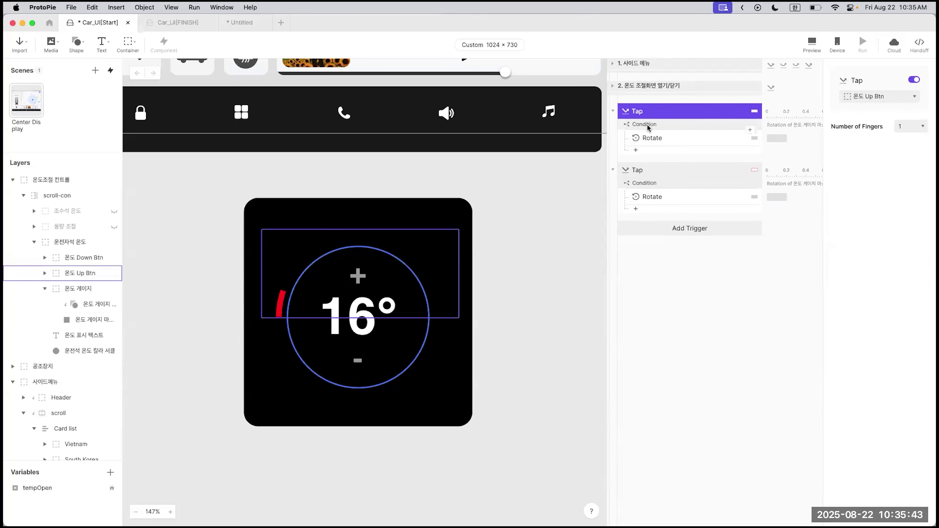
click(642, 170)
click(636, 111)
double_click(640, 112)
key(Right)
key(shift+Left)
key(shift+Left)
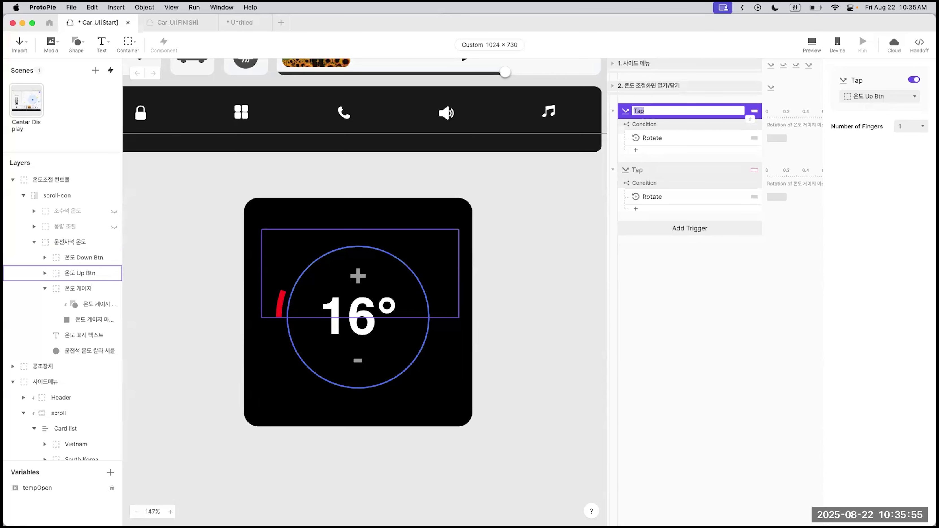
text(온도 올리기)
key(Return)
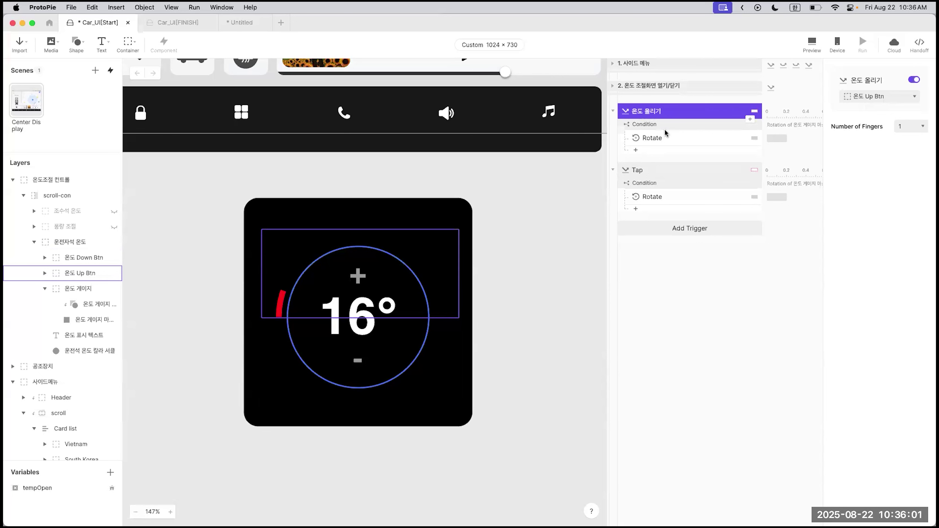
Step: Rename the down button's Tap trigger as 온도 내리기
double_click(636, 169)
text(오ㄴ도 내리기)
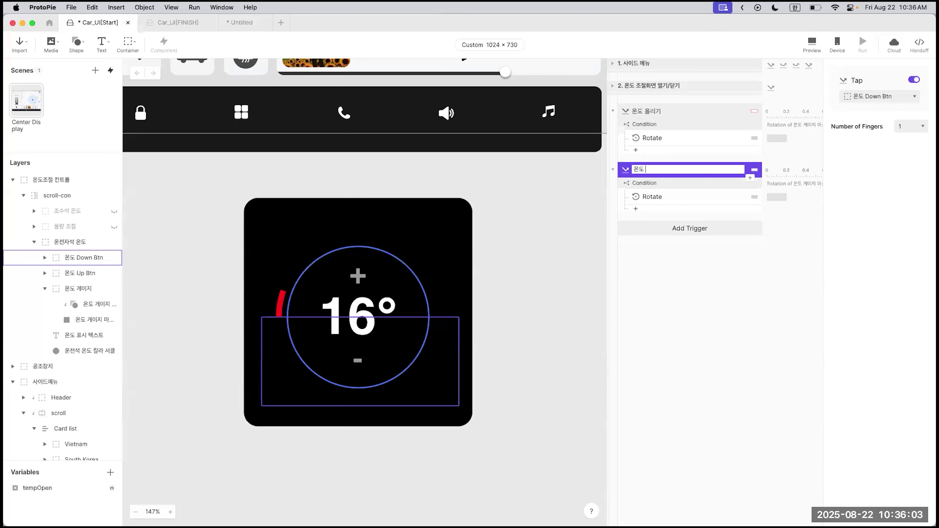
key(Return)
click(659, 113)
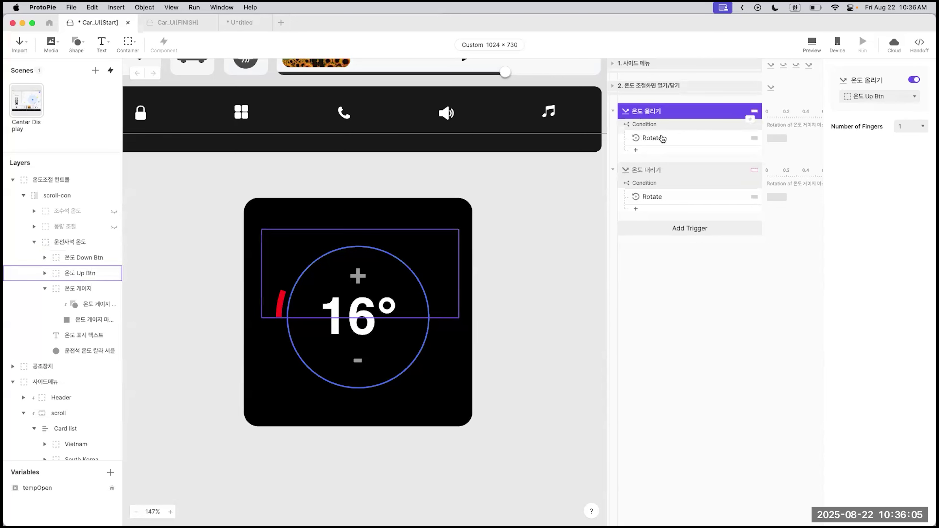
click(657, 164)
click(654, 109)
click(649, 166)
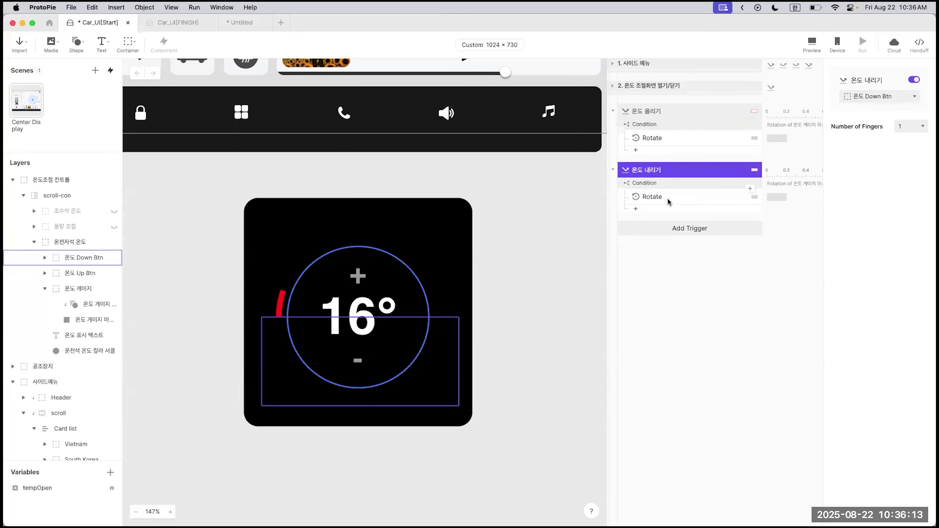
Step: Open the temperature control in the preview, test raising and lowering the gauge to its limits, and close the preview
click(812, 47)
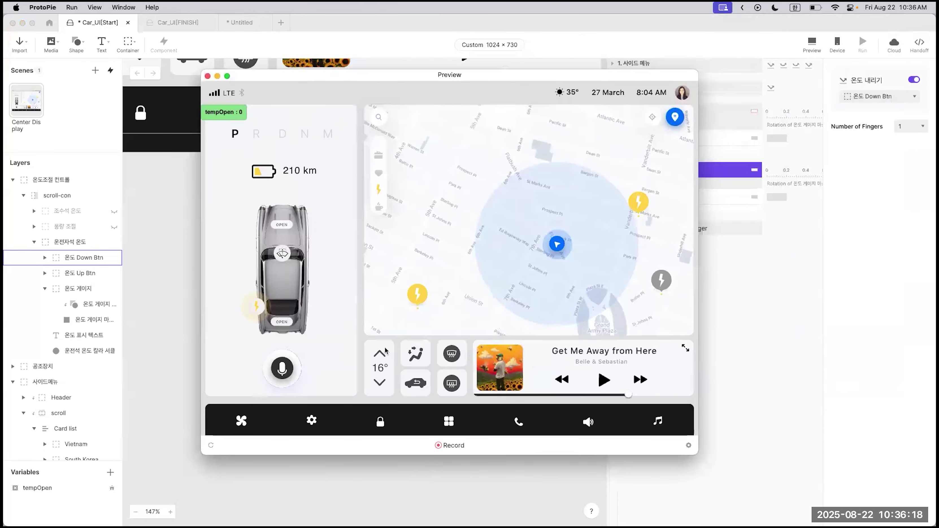
click(378, 364)
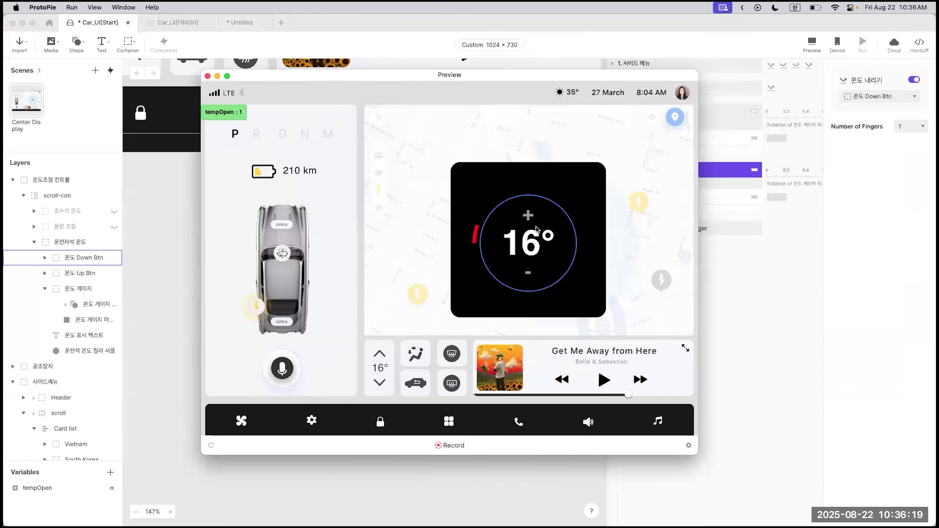
click(528, 216)
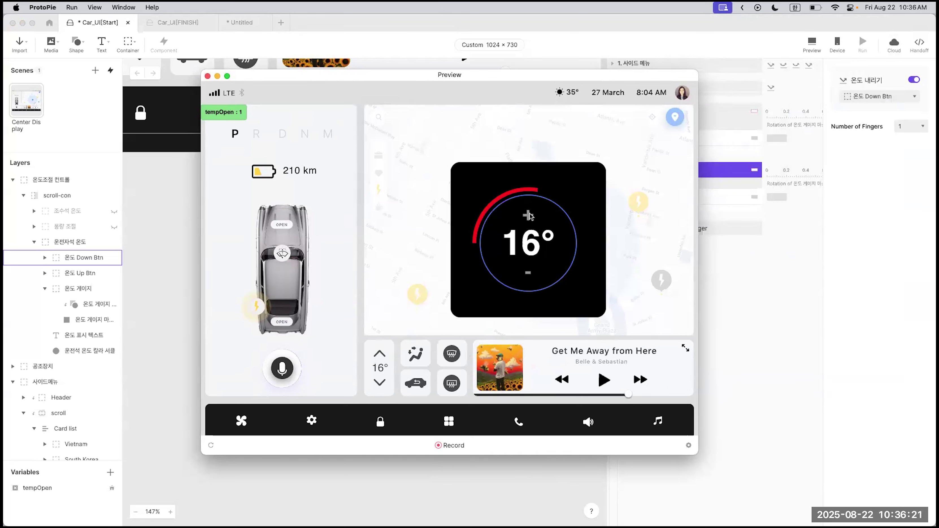
click(529, 274)
click(528, 226)
click(207, 77)
Step: Review the conditions and Rotate responses of the 온도 올리기 and 온도 내리기 triggers
click(654, 136)
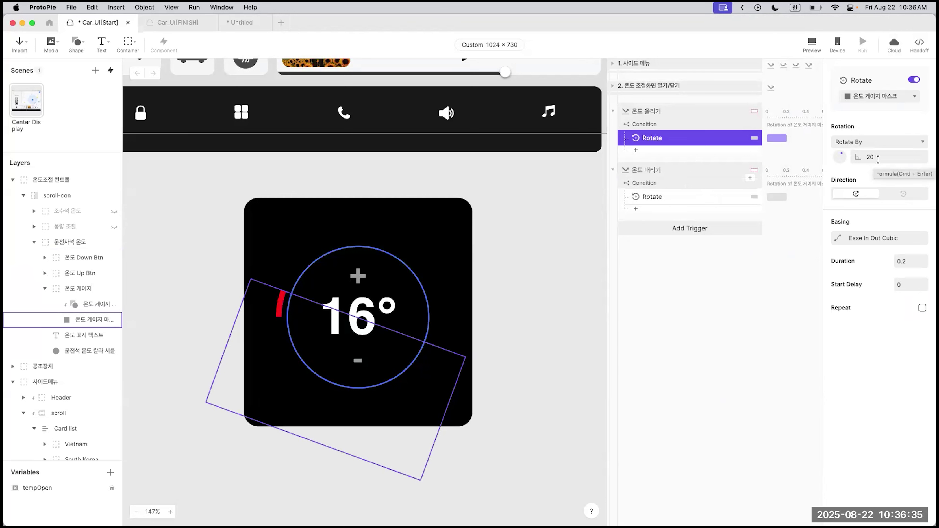
click(674, 126)
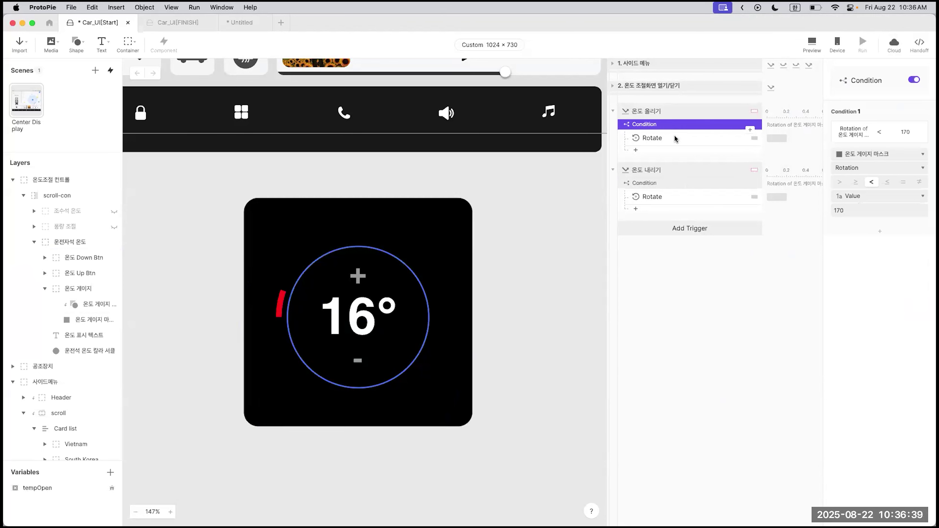
click(655, 181)
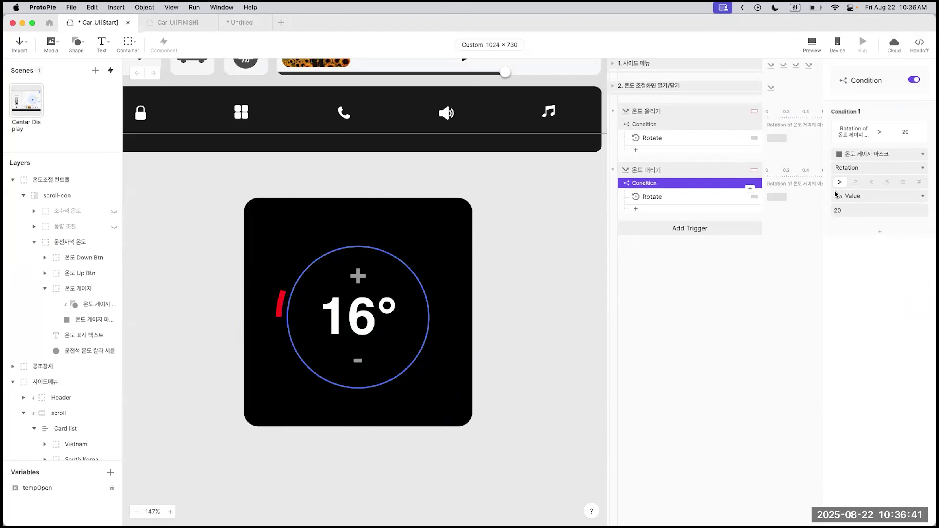
click(672, 196)
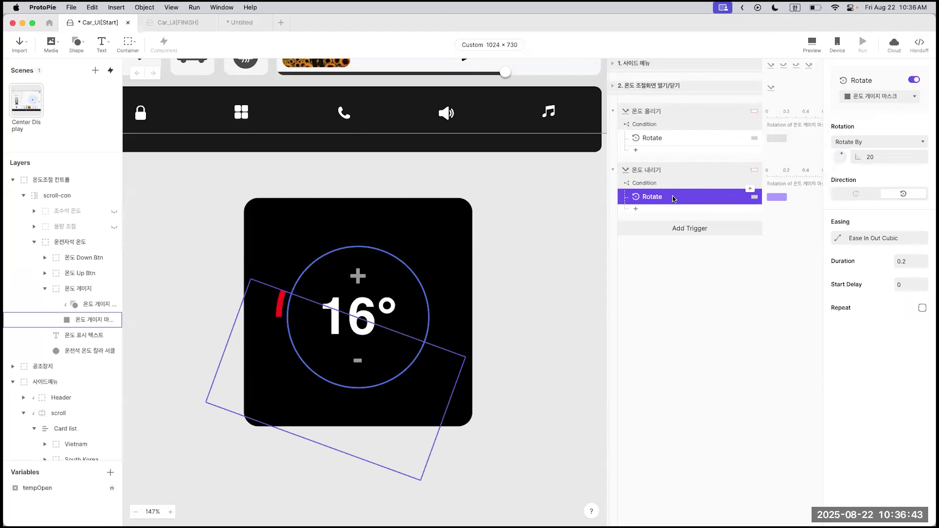
click(664, 137)
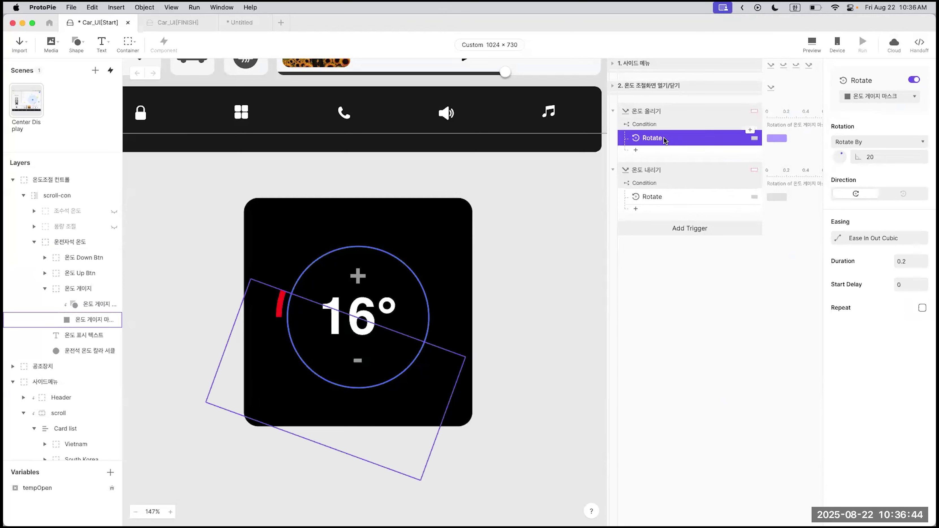
click(656, 184)
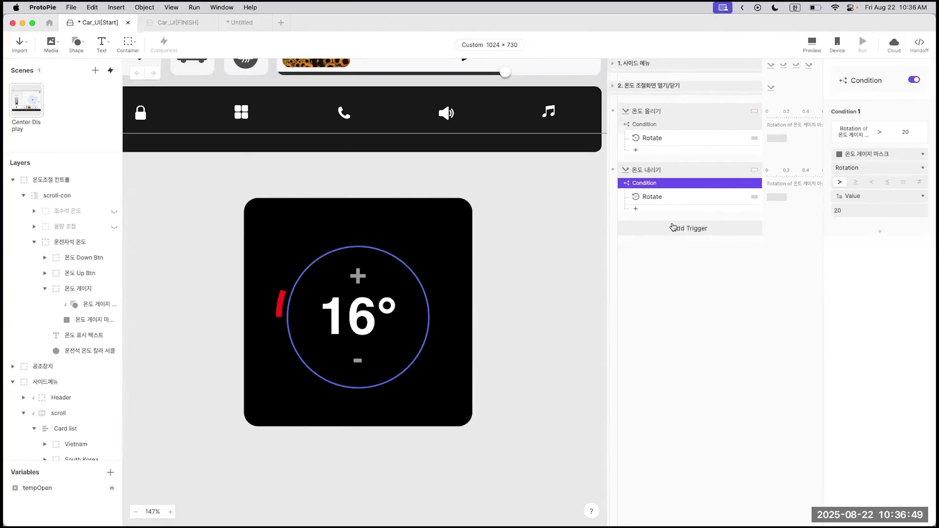
click(652, 124)
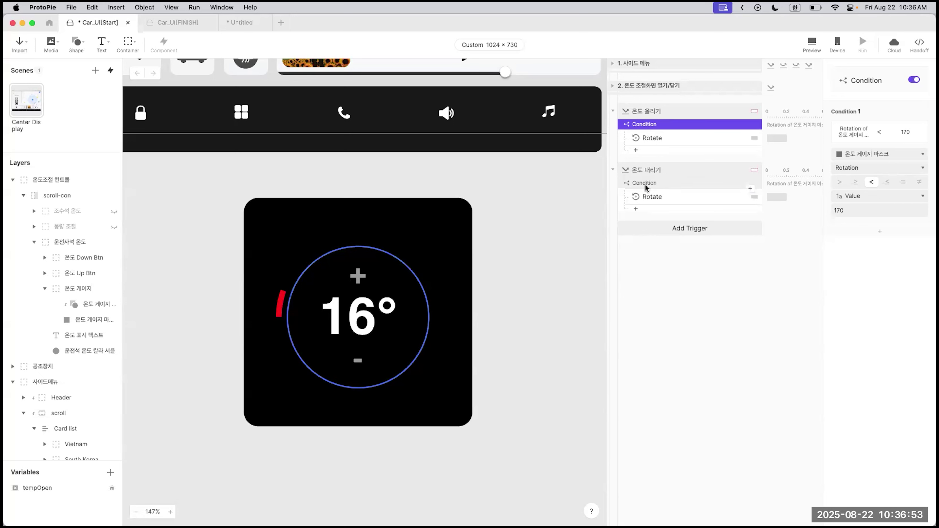
click(648, 196)
click(654, 140)
Step: Add a Chain trigger for the 온도 게이지 마스크 layer and place it below the 온도 내리기 trigger
click(669, 229)
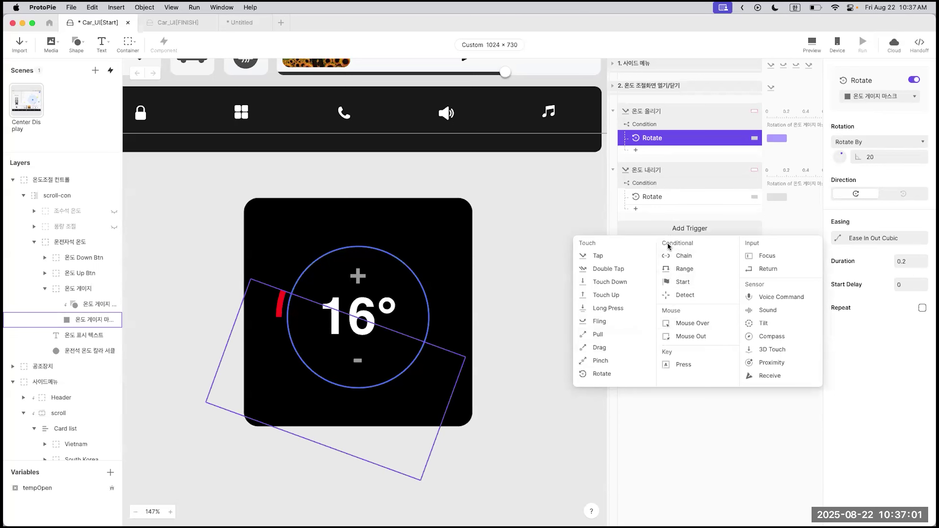
click(684, 255)
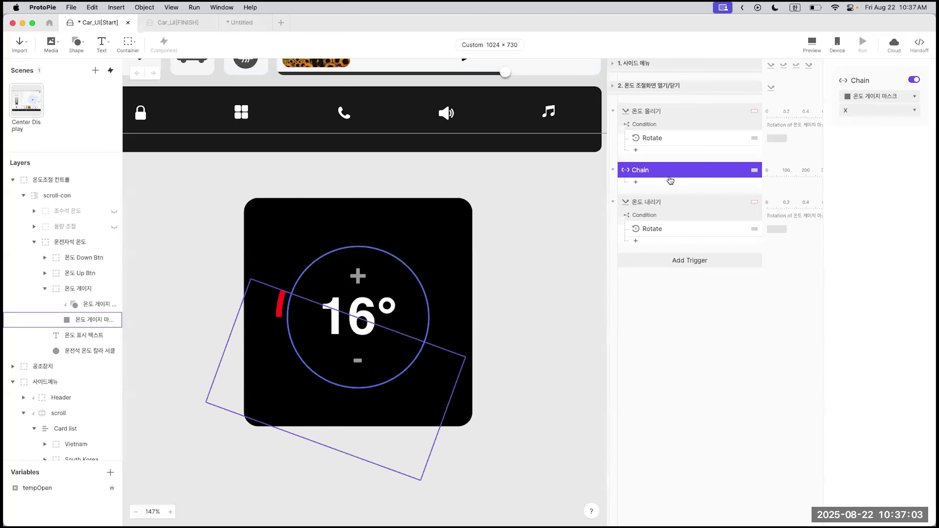
drag(666, 222, 662, 246)
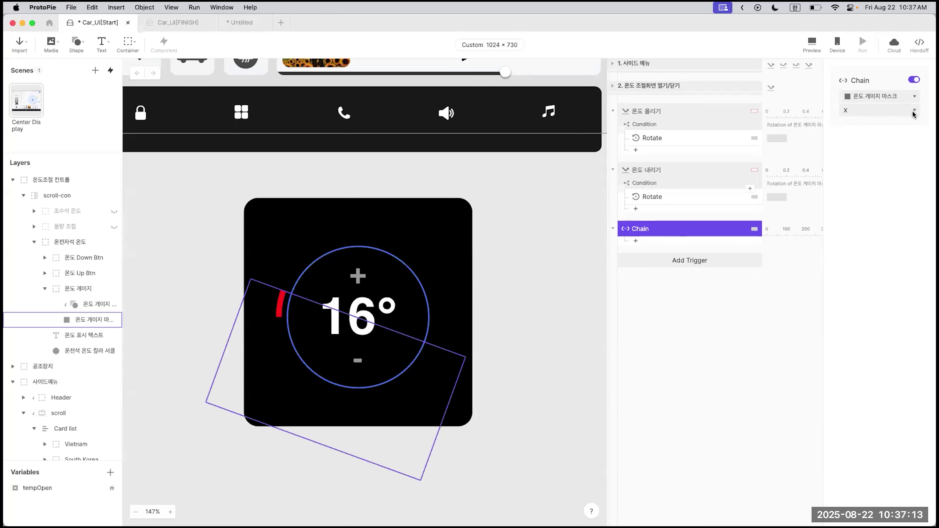
Step: Set the Chain trigger to follow the gauge mask's Rotation and look through its available responses
click(861, 111)
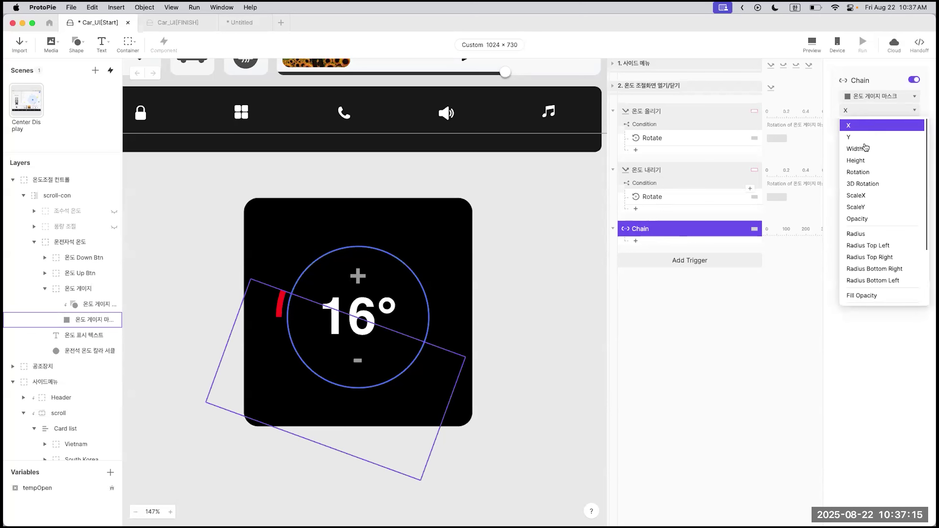
click(876, 173)
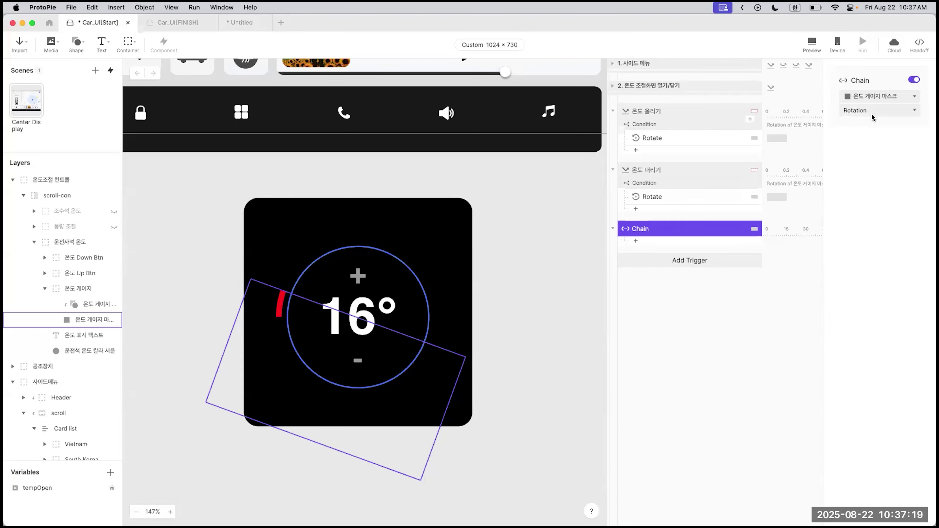
click(651, 243)
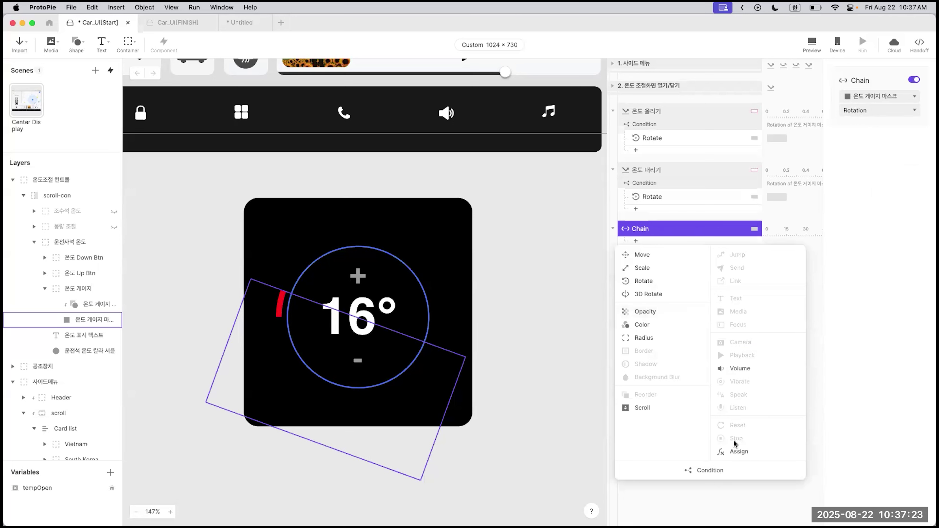
click(665, 224)
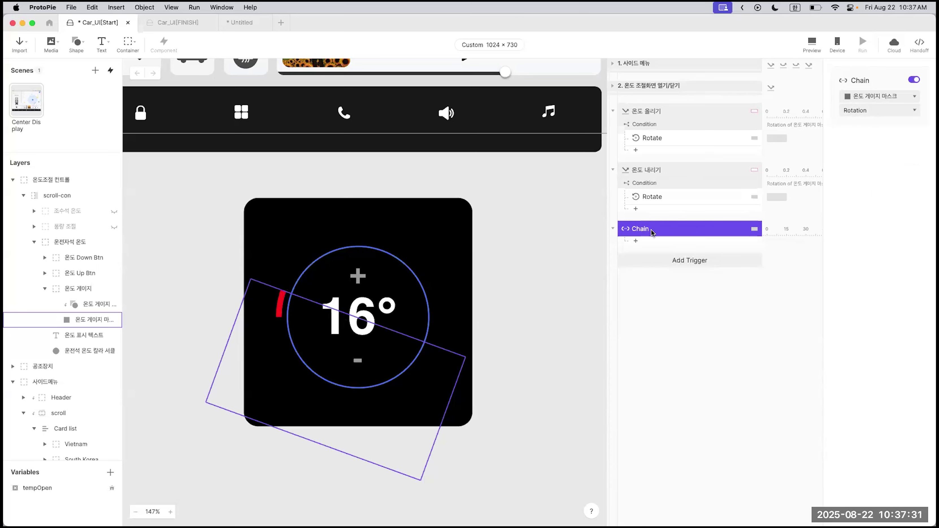
Step: Add a new Number variable to the prototype below tempOpen
click(110, 474)
click(66, 494)
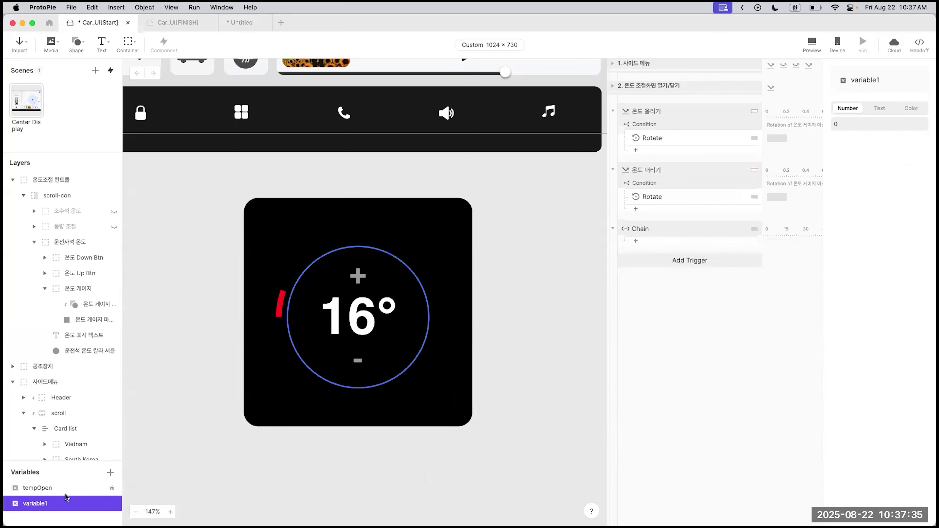
click(64, 490)
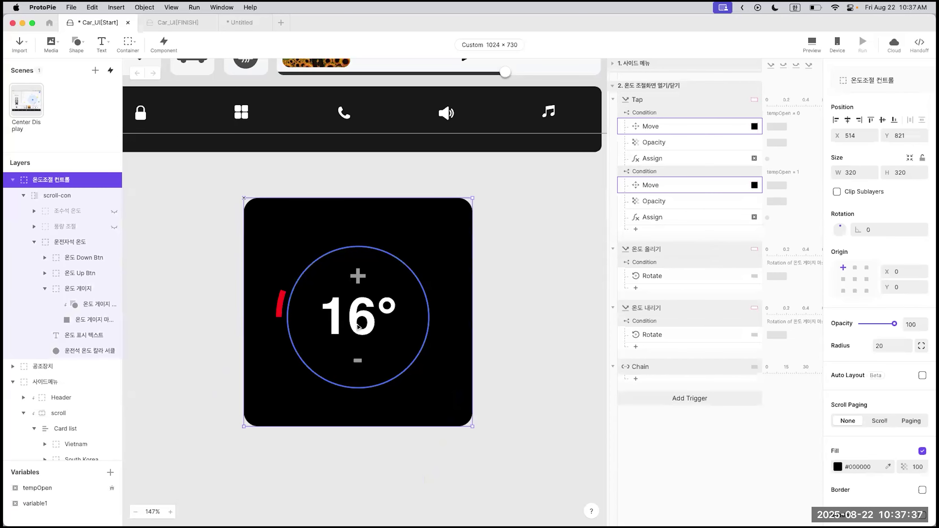
click(46, 502)
double_click(44, 503)
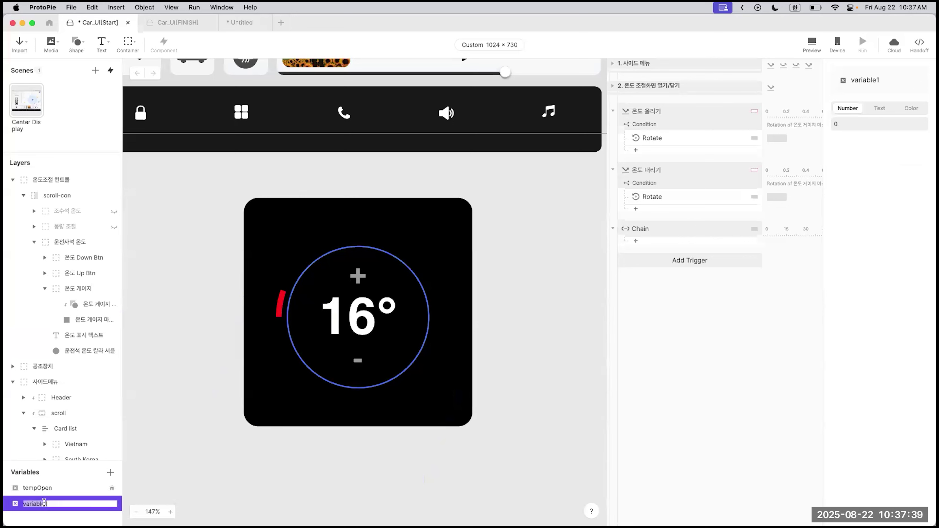
text(스더)
key(BackSpace)
text(스드)
key(Return)
click(459, 220)
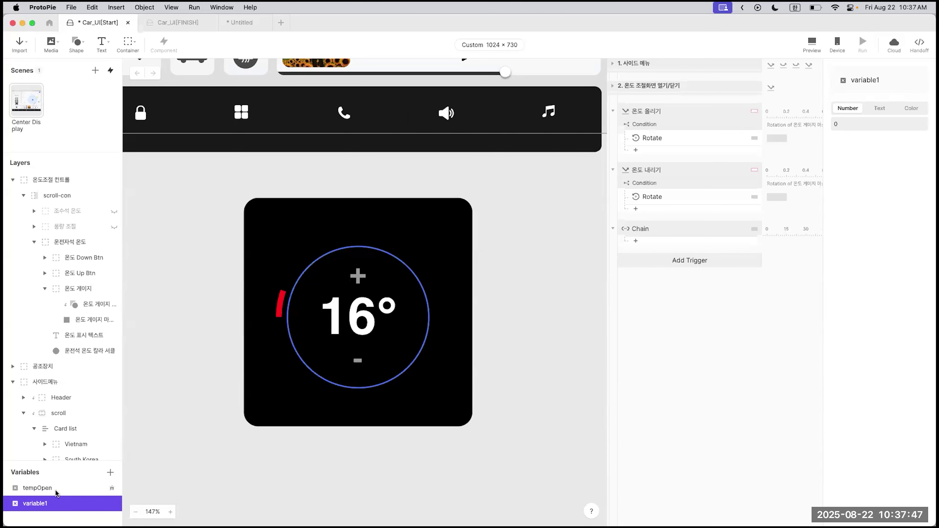
Step: Rename the new variable below tempOpen as temp
double_click(43, 503)
key(BackSpace)
key(ctrl+space)
text(temp)
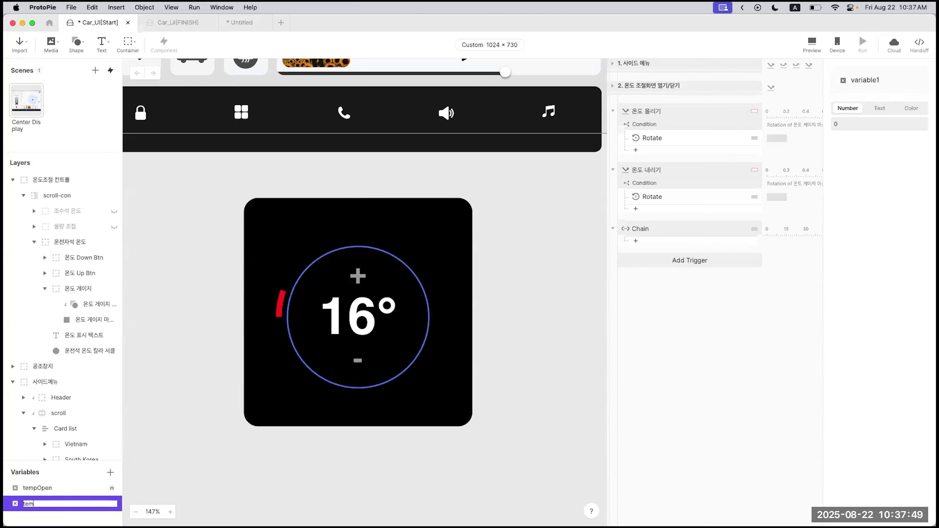
key(Return)
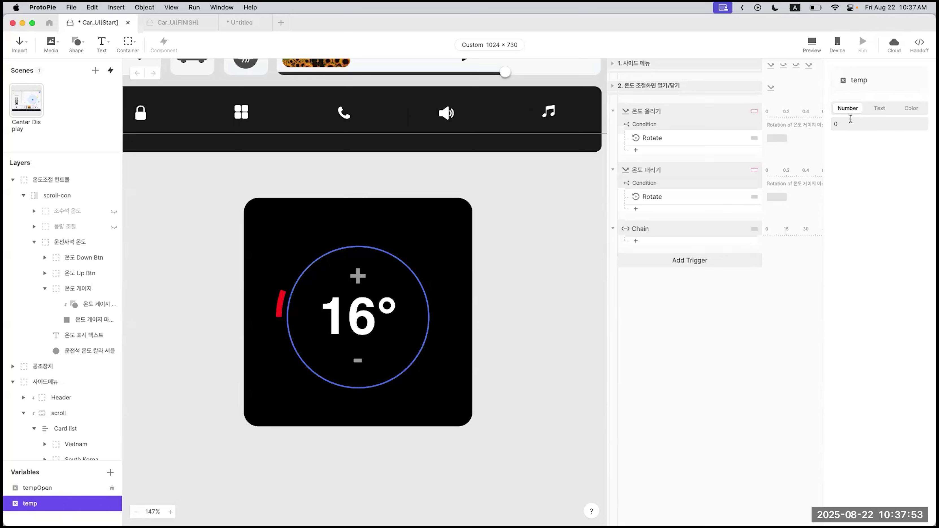
Step: Add an Assign response to the Chain trigger and make it set the temp variable
click(641, 230)
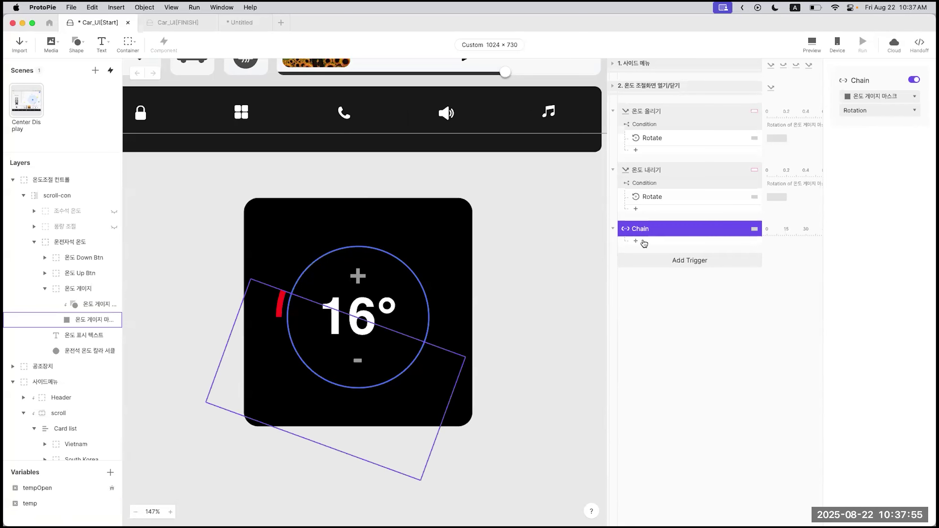
click(636, 241)
click(764, 453)
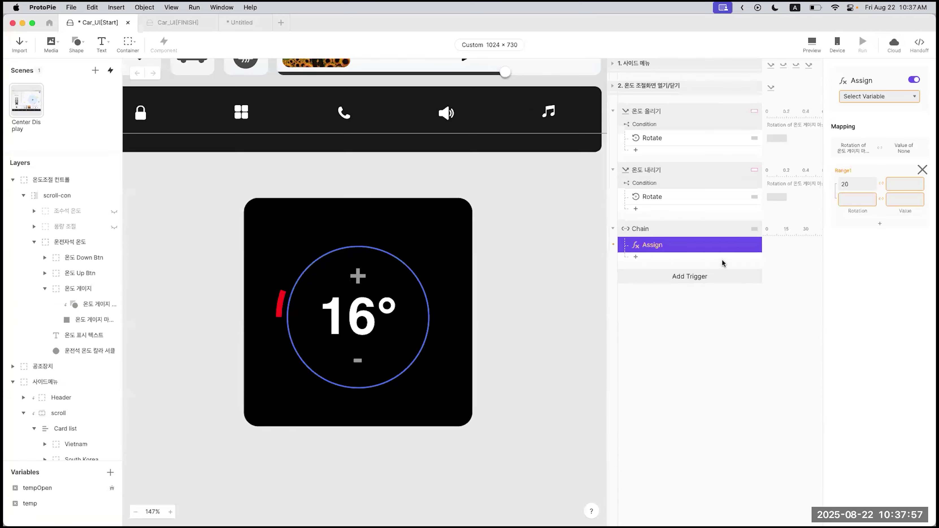
click(867, 97)
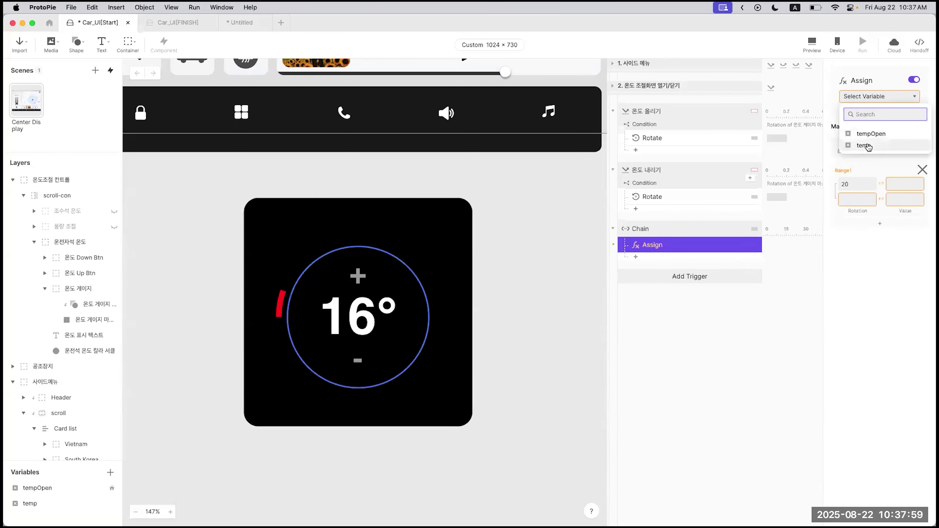
click(864, 146)
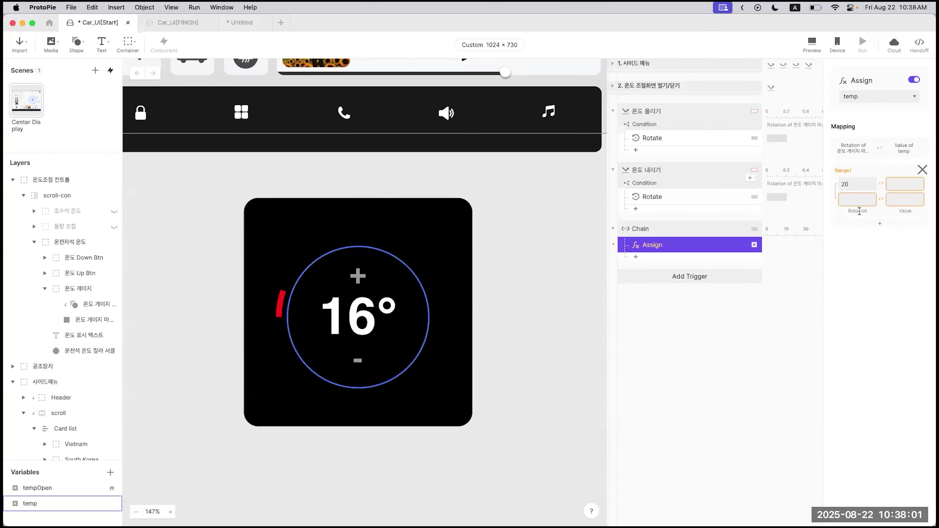
click(661, 231)
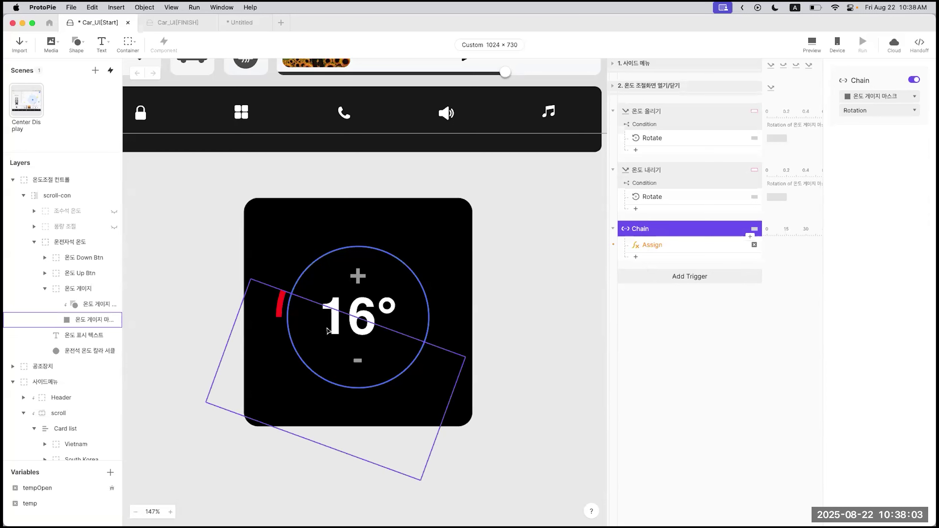
click(682, 246)
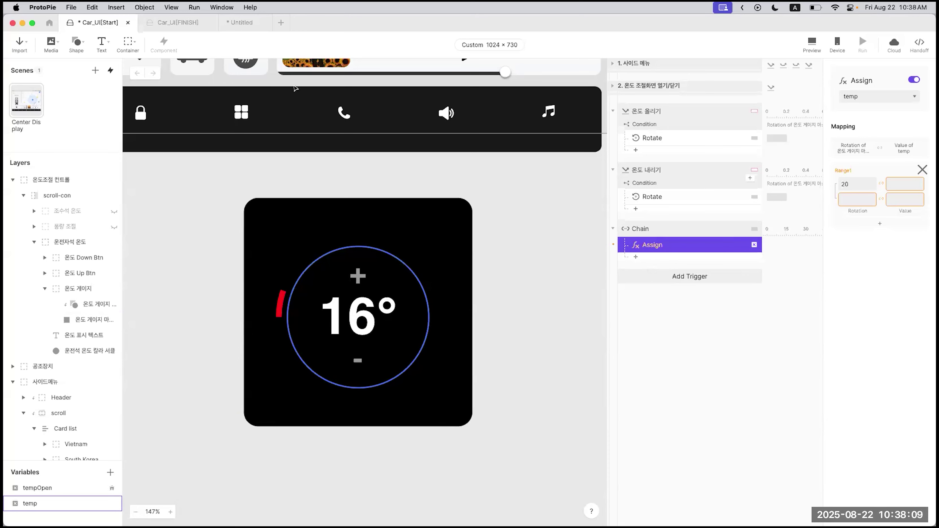
Step: Switch to the Car_UI[FINISH] file, preview raising the temperature to 23° in its temperature control, and close the preview
click(178, 23)
click(811, 44)
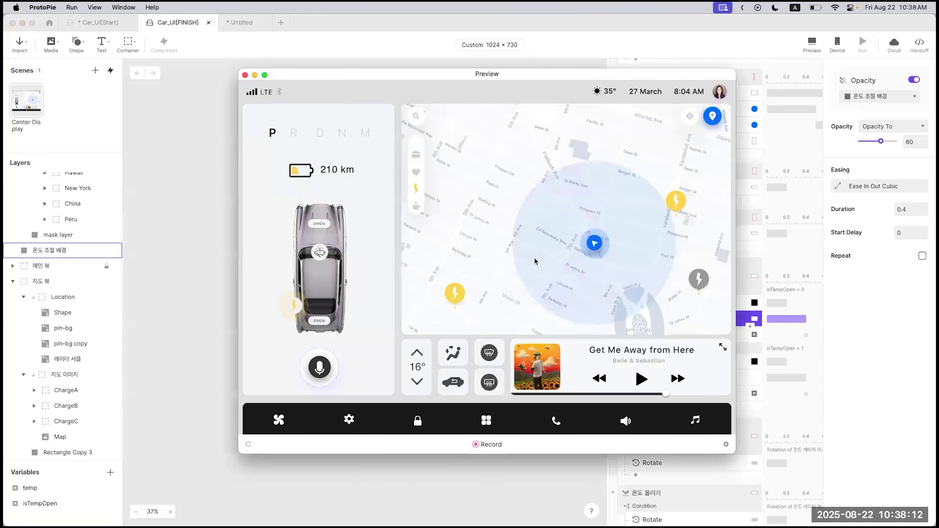
click(458, 351)
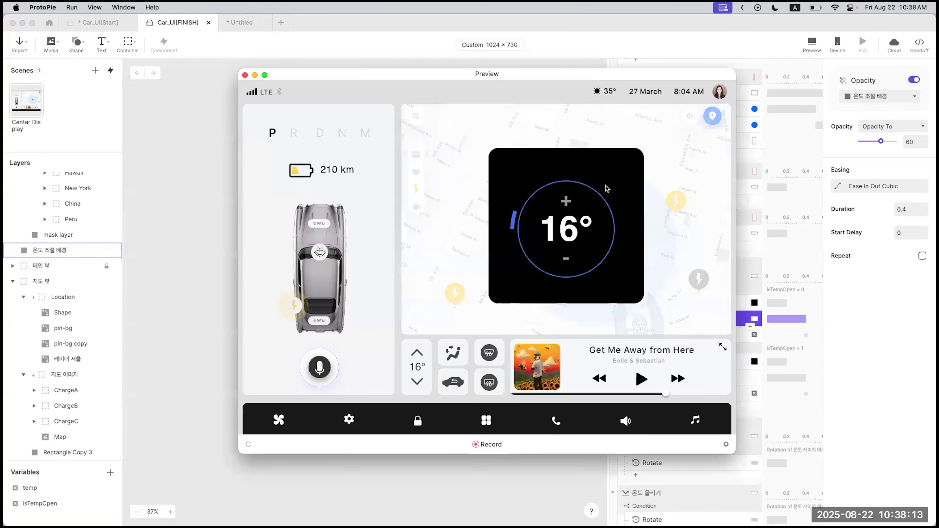
click(569, 205)
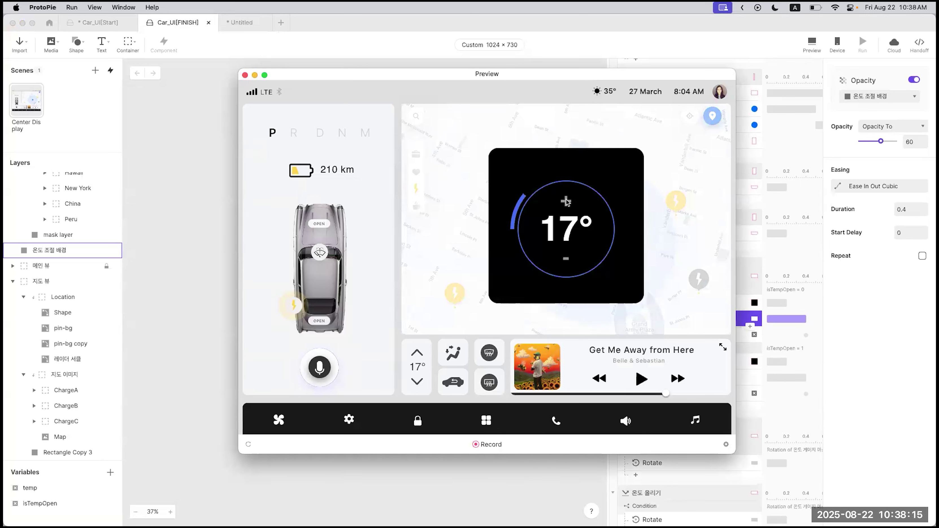
click(566, 202)
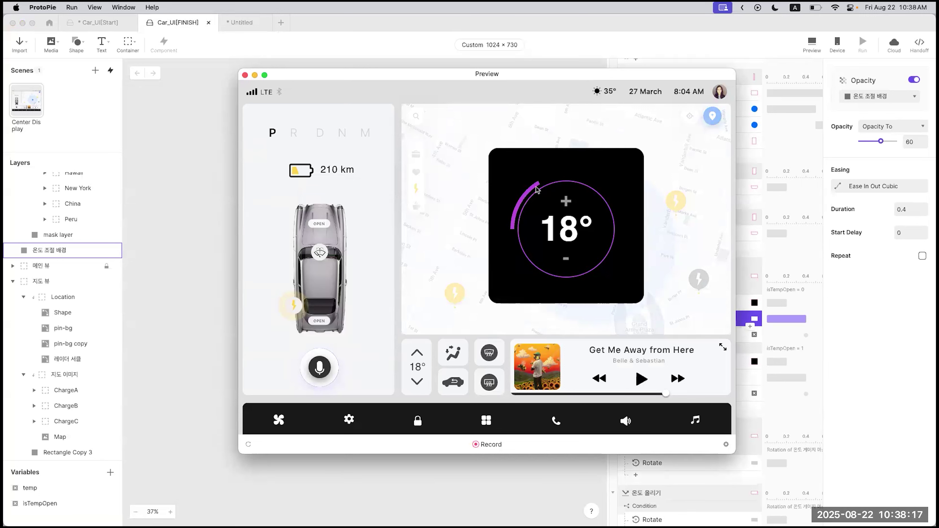
click(566, 201)
click(566, 201)
click(565, 201)
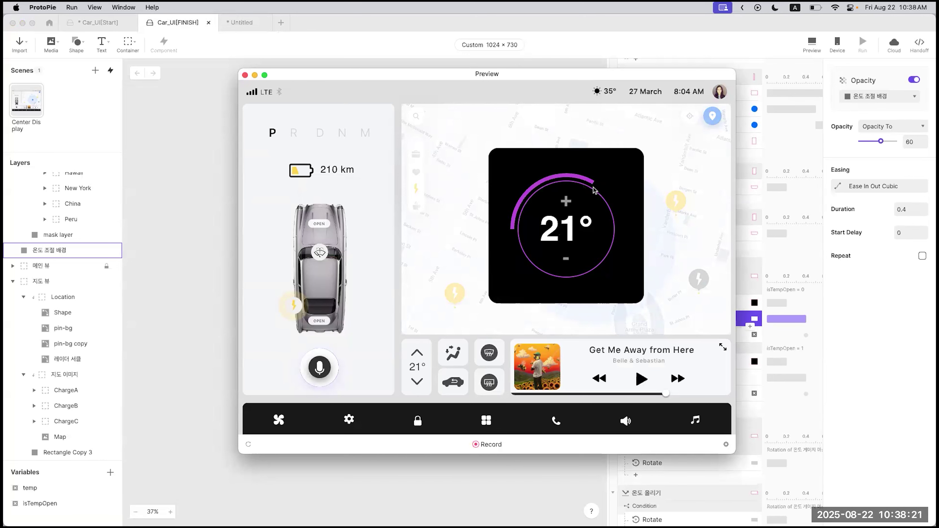
click(566, 202)
click(566, 202)
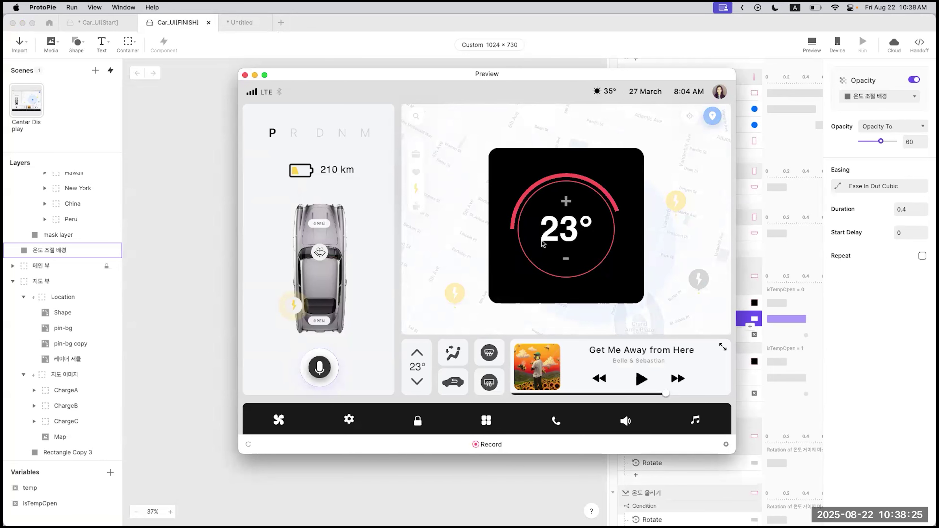
click(245, 75)
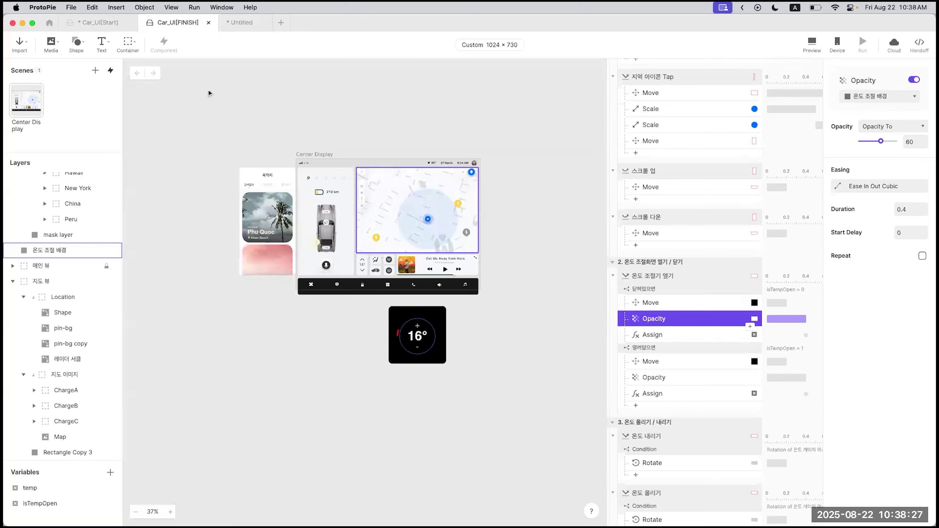
Step: Examine the finished file's 온도 게이지 회전량에 따라 Chain trigger and the Rotation-to-temp mapping ranges of its 온도 설정 response
scroll(674, 357, down, 1)
scroll(674, 358, down, 6)
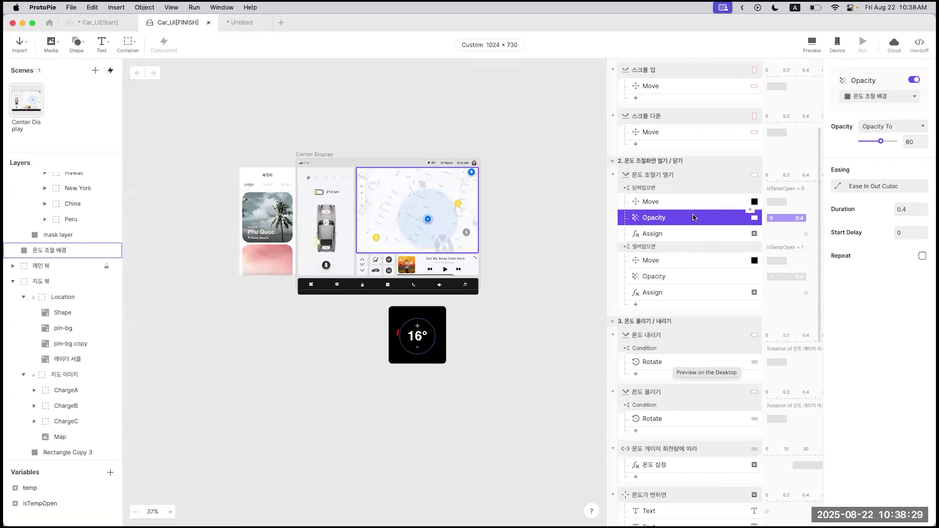
click(665, 329)
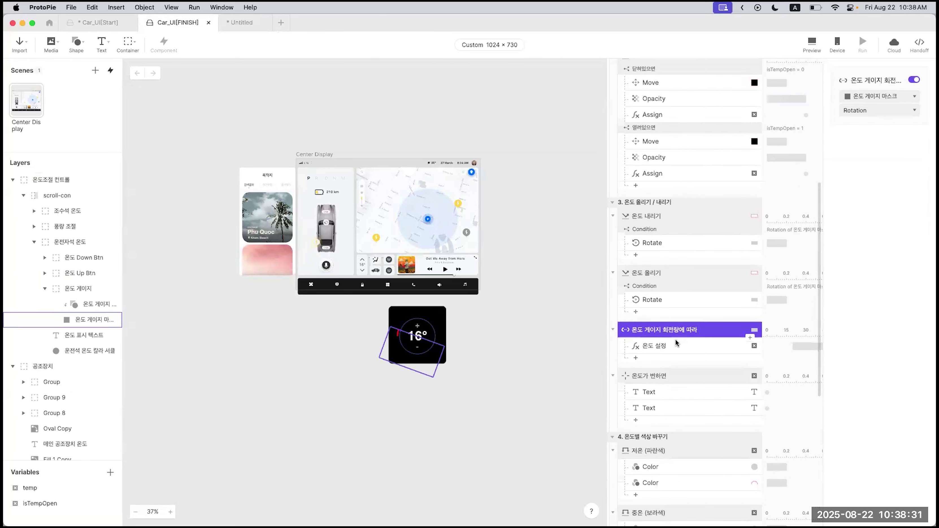
scroll(679, 339, down, 1)
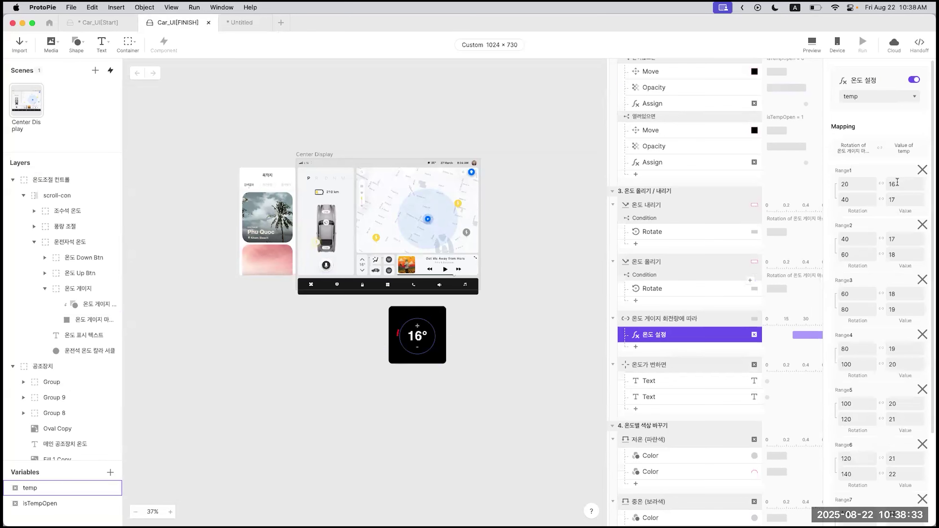
scroll(862, 99, down, 4)
click(856, 97)
key(Tab)
click(901, 96)
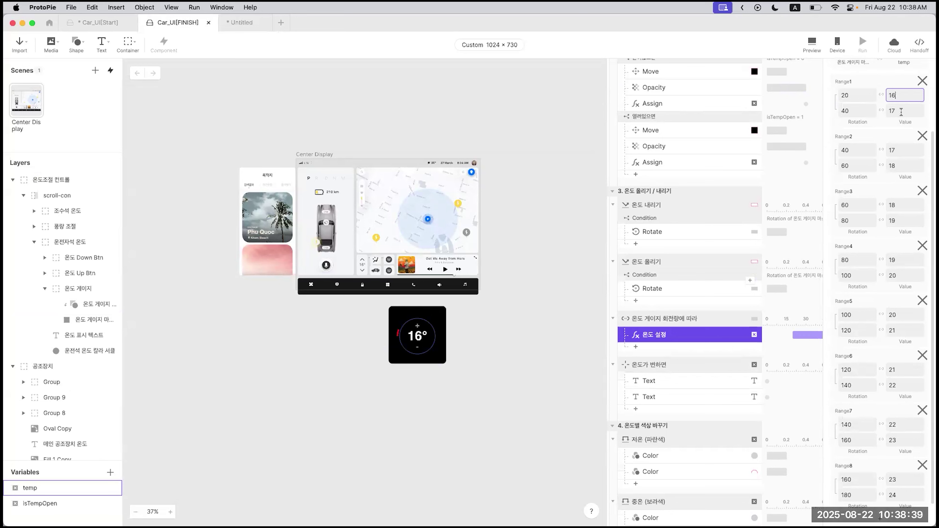
click(901, 113)
key(Tab)
key(Tab)
click(904, 151)
click(903, 167)
click(903, 205)
click(903, 221)
click(903, 262)
click(904, 278)
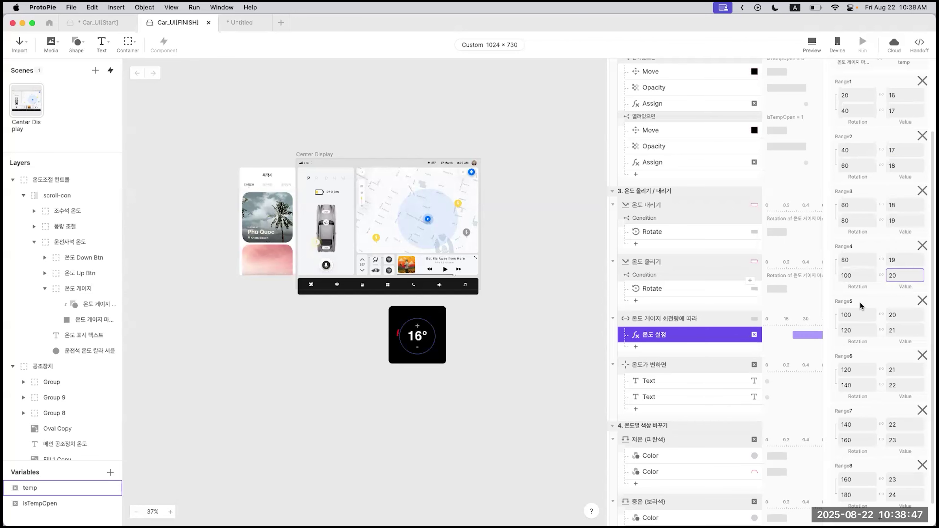
scroll(859, 302, up, 3)
Step: Copy the 온도 설정 Assign response from Car_UI[FINISH] and paste it under the Chain trigger in Car_UI[Start]
click(670, 320)
click(662, 335)
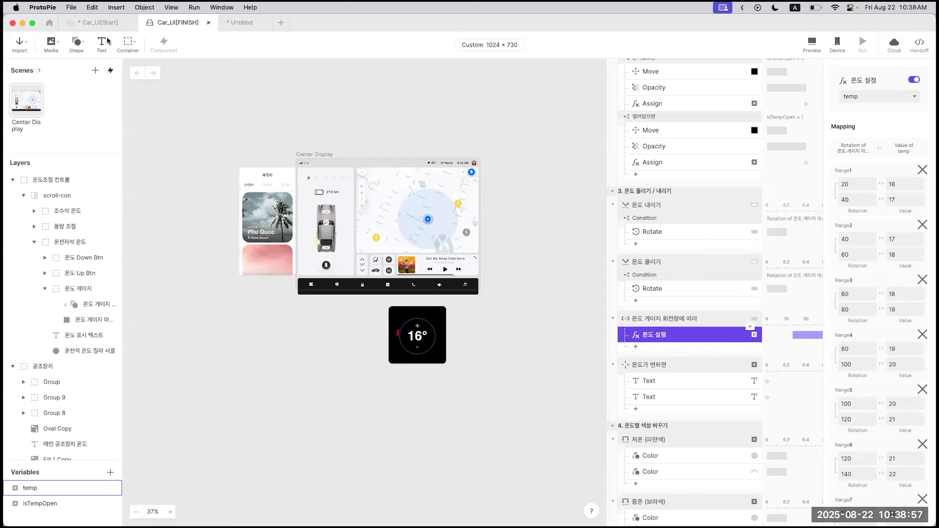
click(104, 25)
key(super+v)
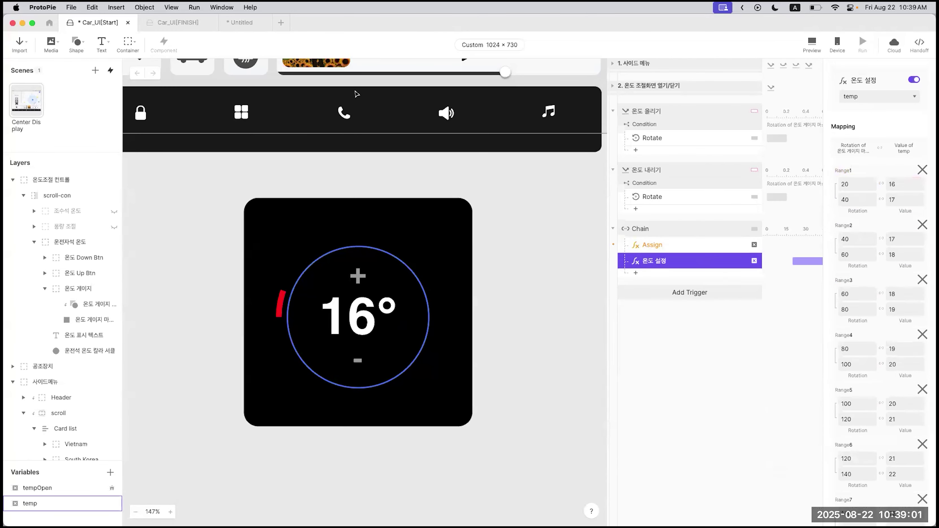
click(177, 27)
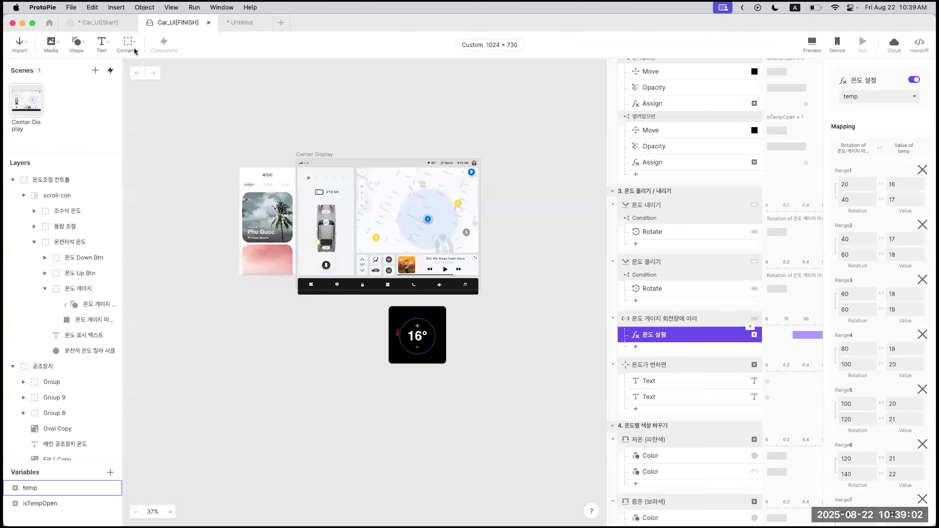
click(102, 27)
Step: Delete the incomplete Assign response above 온도 설정 and review the pasted response's mapping ranges
click(656, 246)
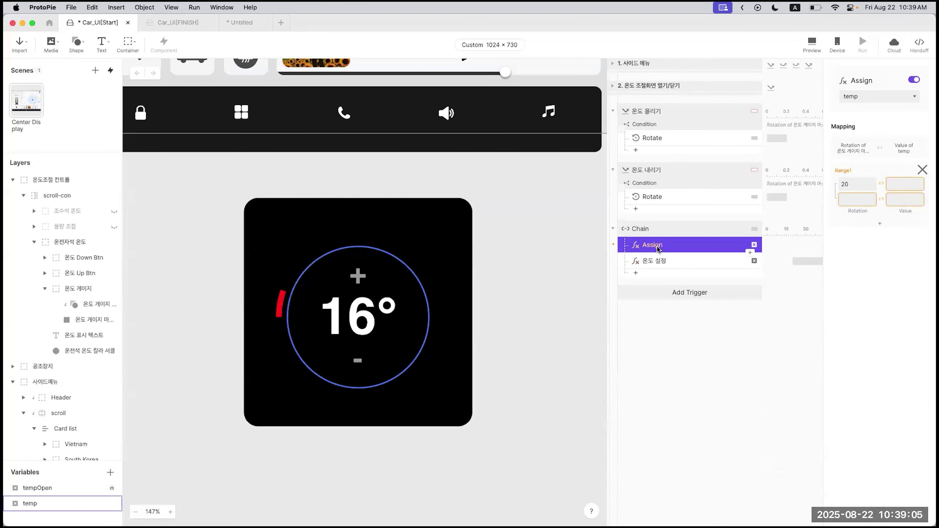
key(Delete)
click(675, 248)
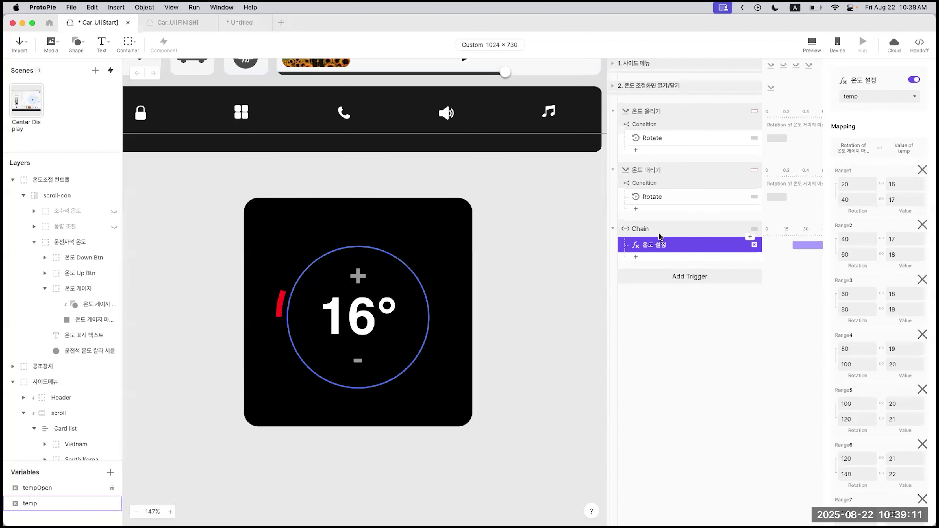
click(687, 229)
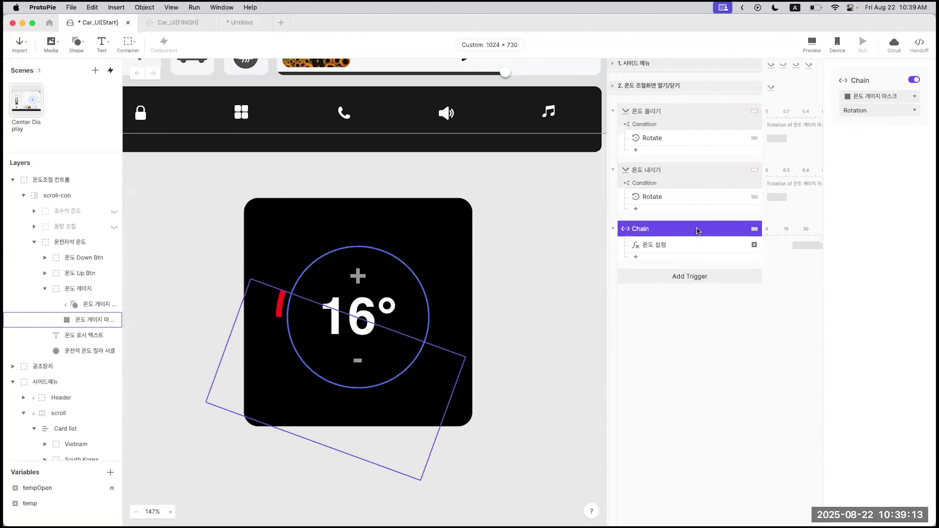
click(680, 246)
scroll(899, 280, down, 5)
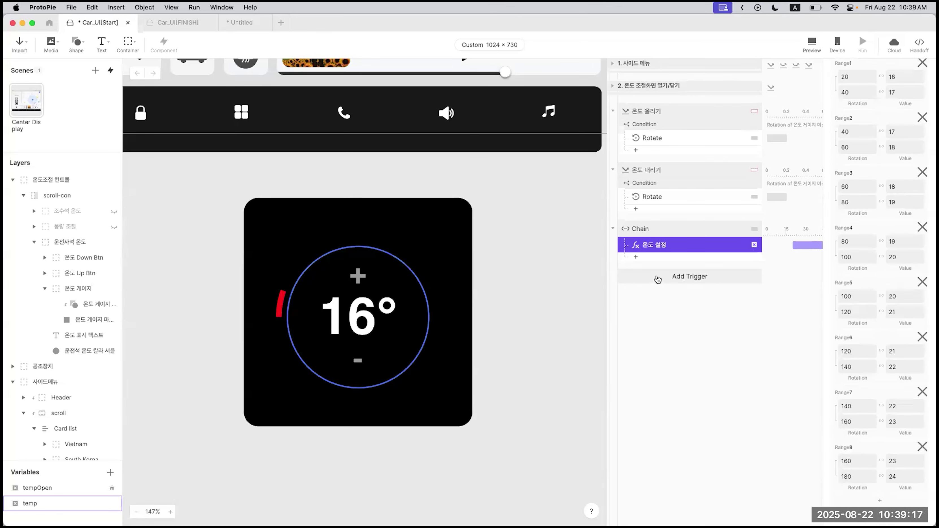
Step: Show the temp variable's debug label on the Center Display and place it below the tempOpen label
click(89, 502)
scroll(224, 338, up, 15)
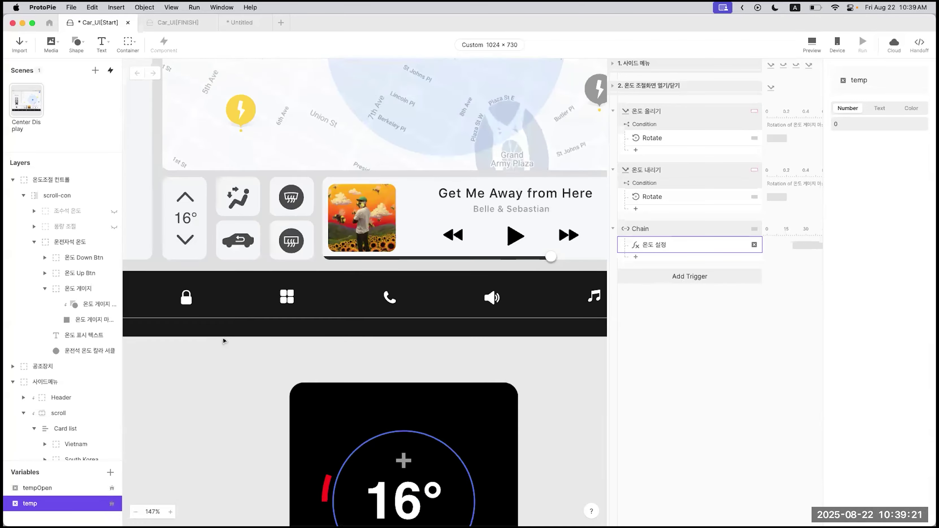
scroll(225, 322, down, 5)
scroll(224, 316, left, 2)
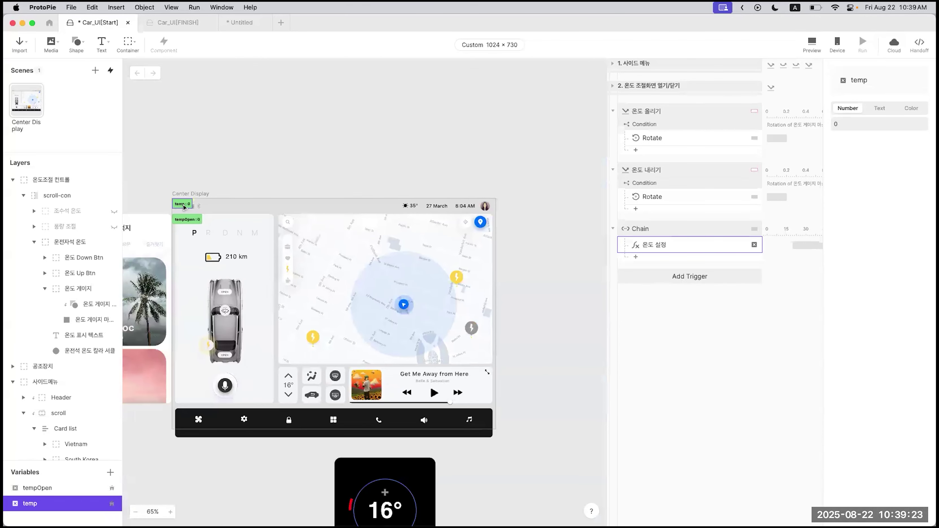
drag(183, 225, 184, 234)
Step: Preview the prototype, open the temperature control, and raise and lower the temperature to check the temp variable's debug value
scroll(204, 240, down, 8)
scroll(204, 240, right, 3)
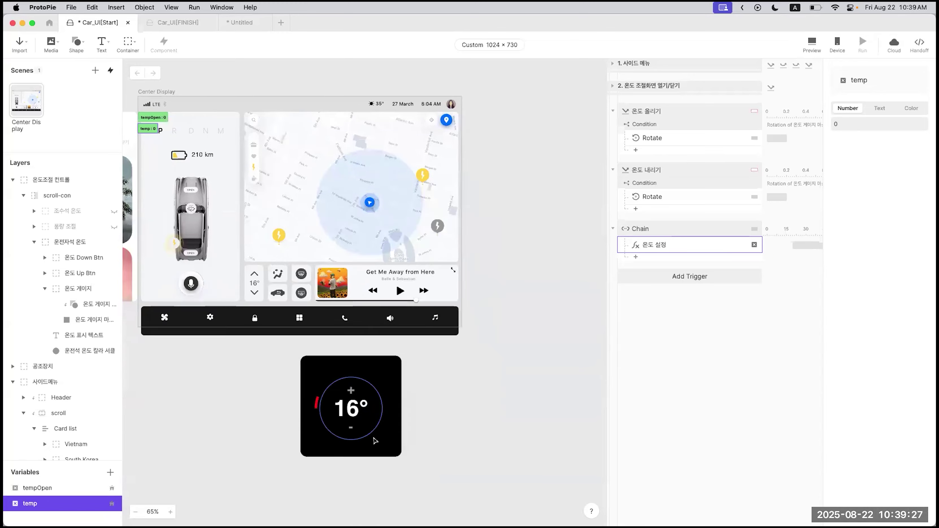
click(809, 44)
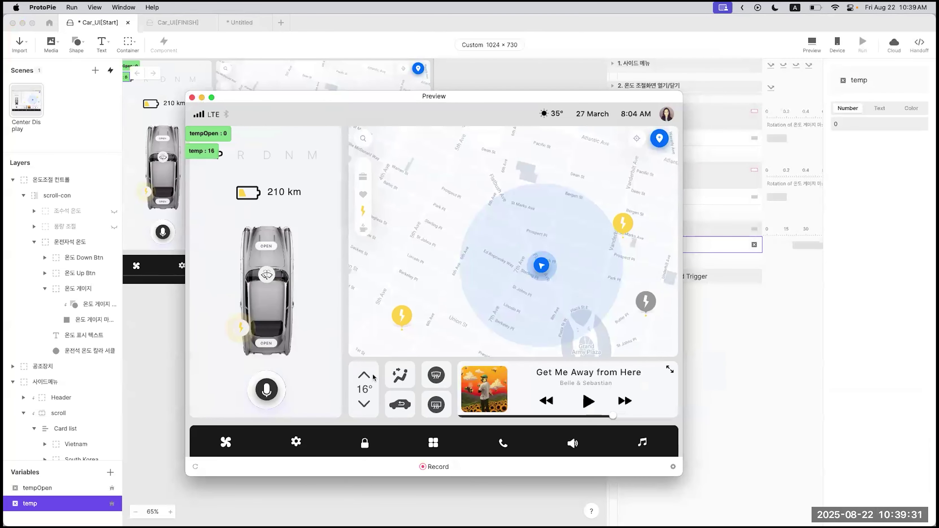
click(374, 377)
click(514, 239)
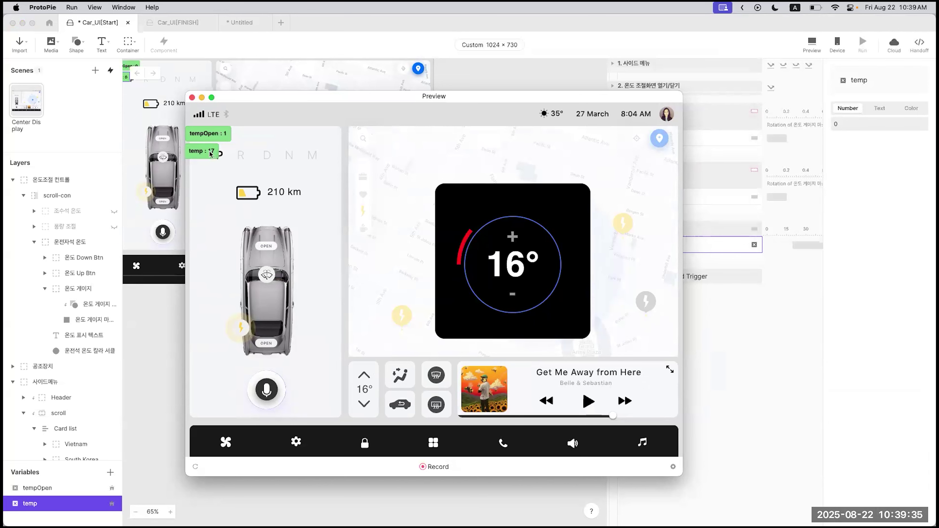
click(516, 239)
click(511, 294)
click(192, 98)
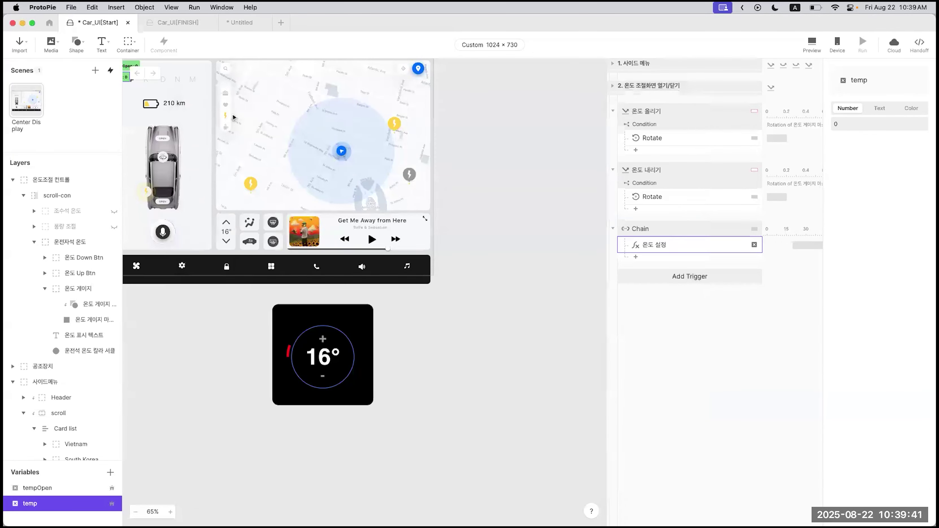
Step: Add a Detect trigger below the Chain trigger and set it to monitor the temp variable
click(667, 277)
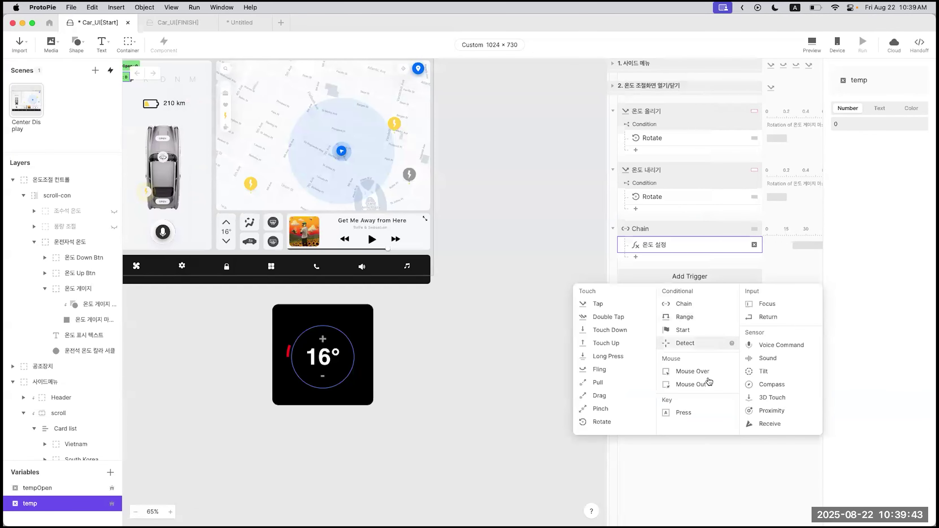
click(688, 349)
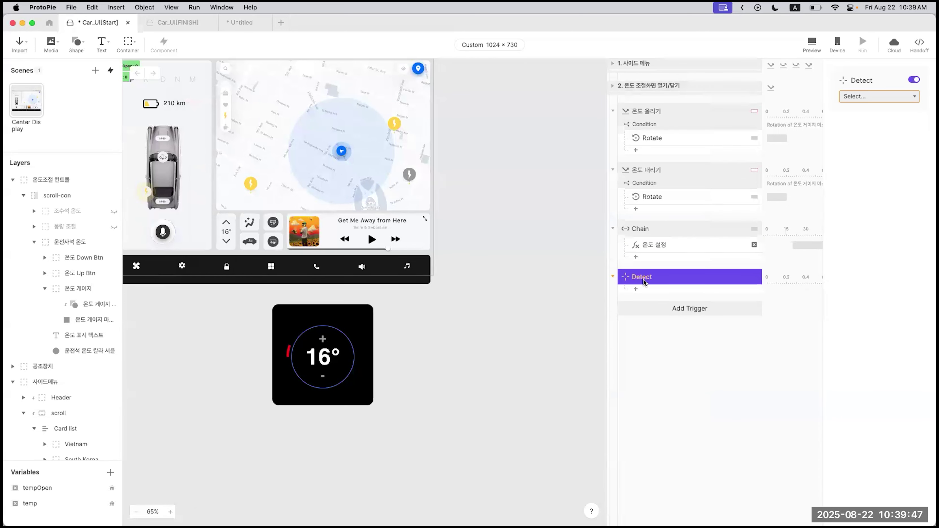
click(58, 509)
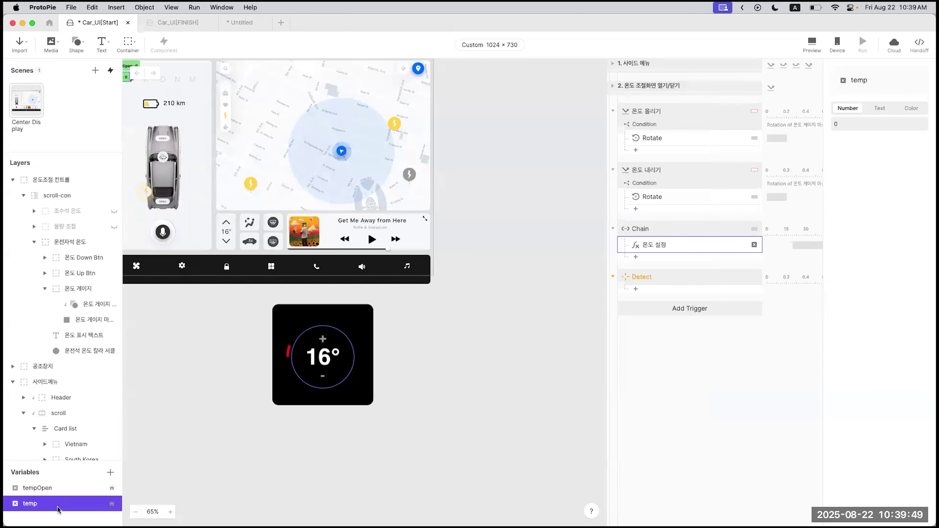
click(670, 277)
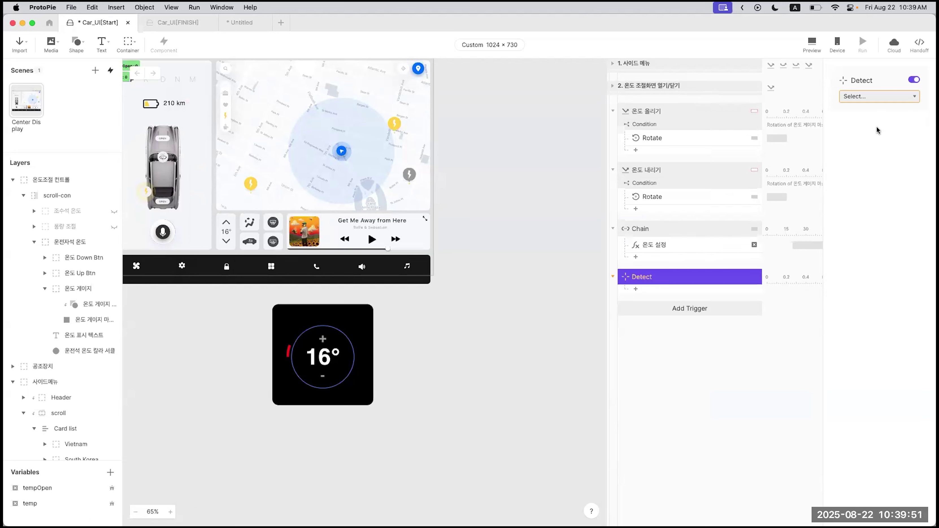
click(871, 97)
click(847, 148)
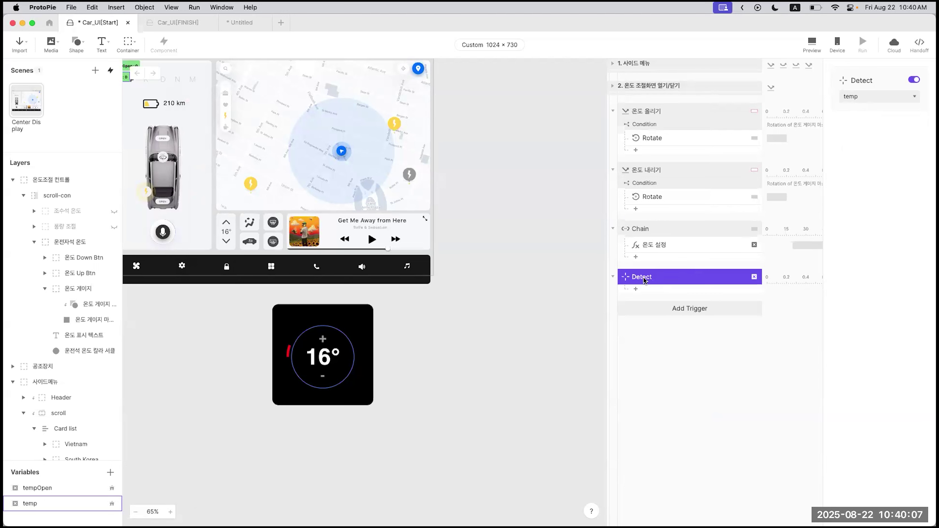
Step: Add a Text response under the Detect trigger and open its choice of target layers
click(637, 289)
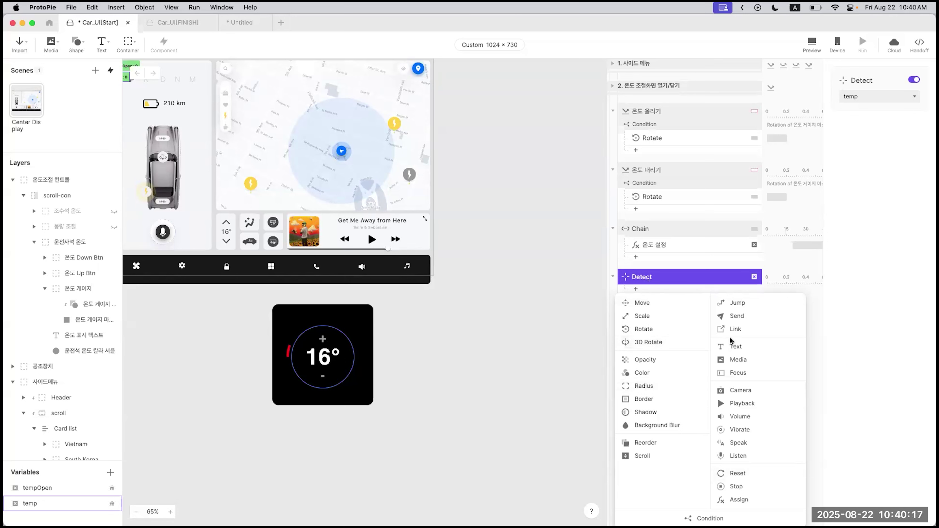
click(731, 346)
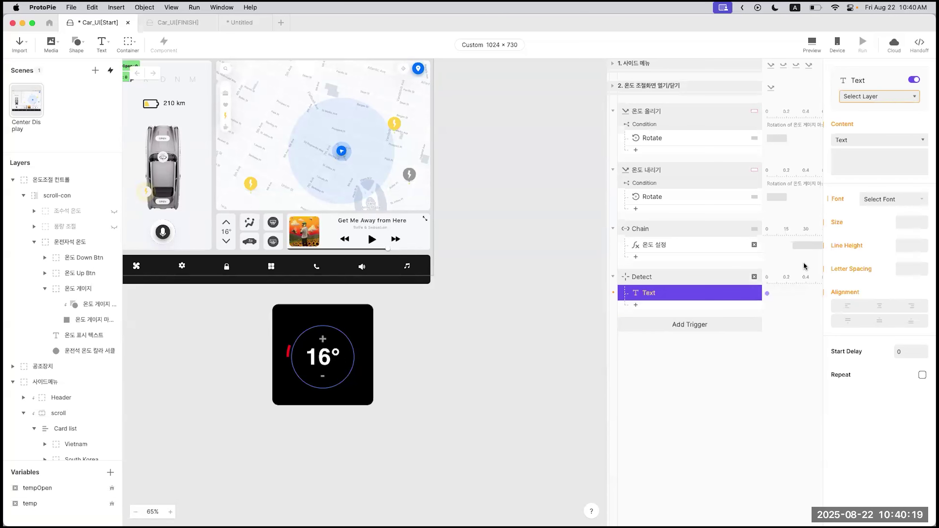
click(882, 100)
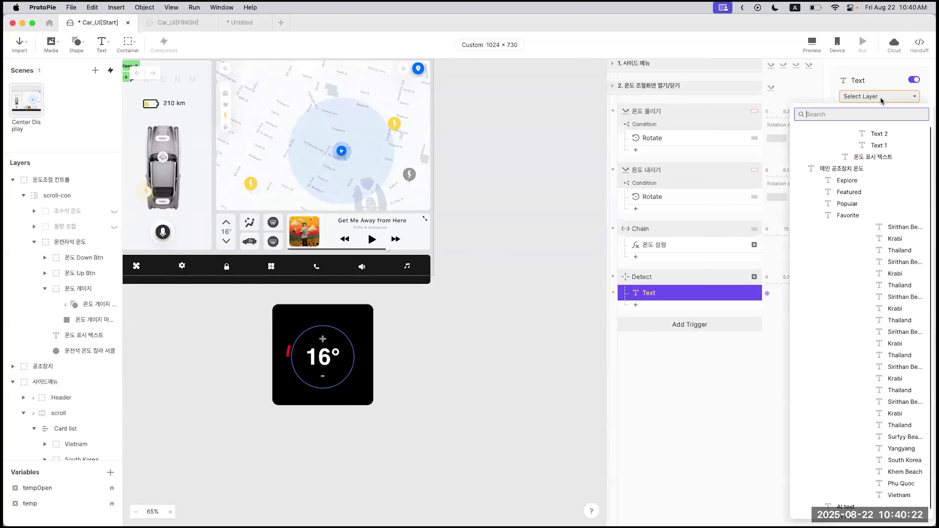
Step: Locate the 온도 표시 텍스트 layer that shows the temperature inside the 온도조절 컨트롤 container
click(539, 241)
click(302, 348)
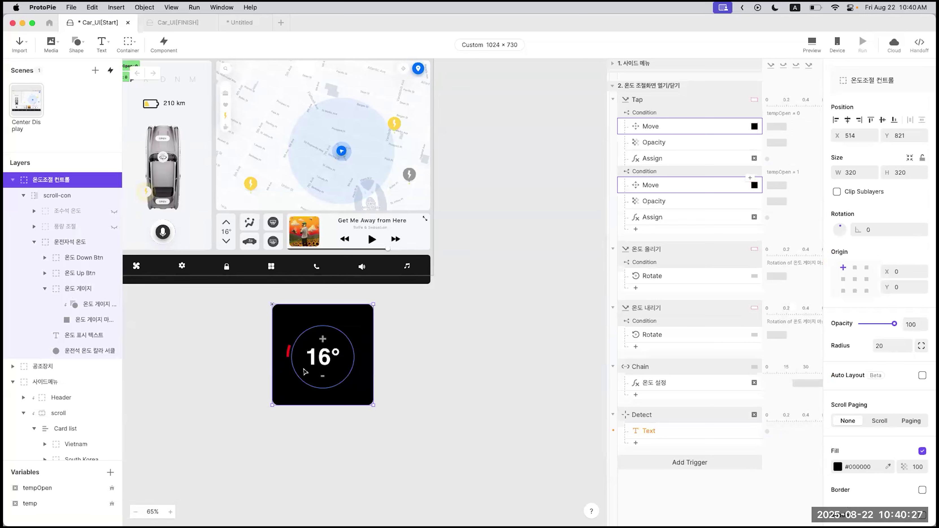
scroll(70, 370, down, 3)
scroll(72, 381, up, 3)
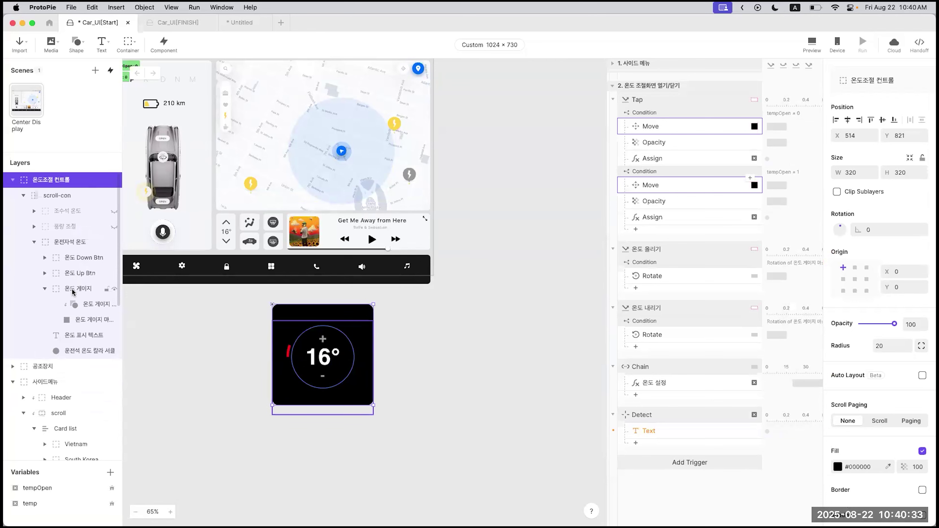
click(76, 335)
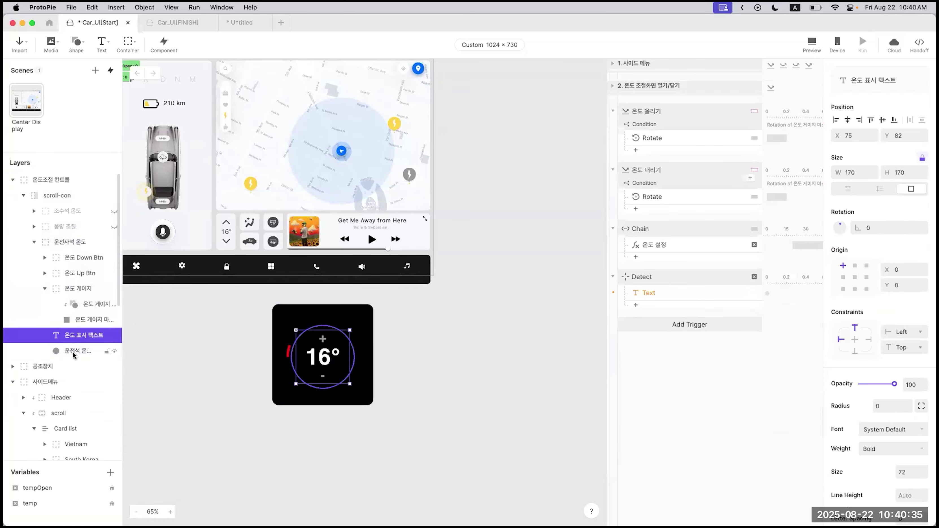
scroll(314, 357, up, 5)
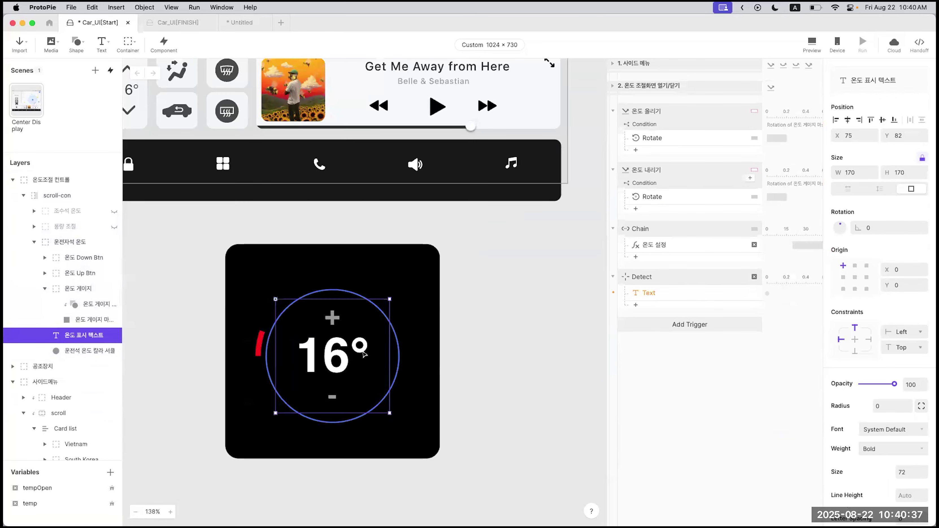
click(344, 361)
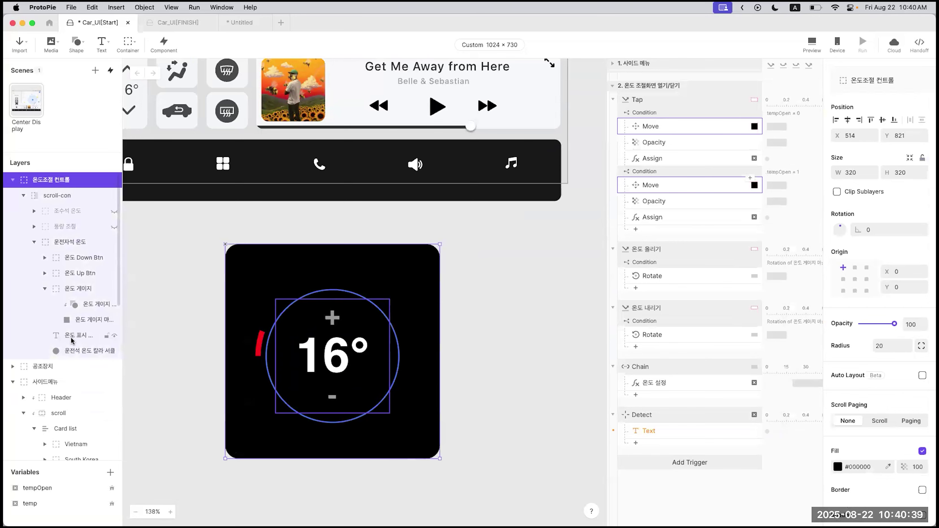
double_click(344, 360)
Step: Set the Text response's target layer to 온도 표시 텍스트
click(679, 294)
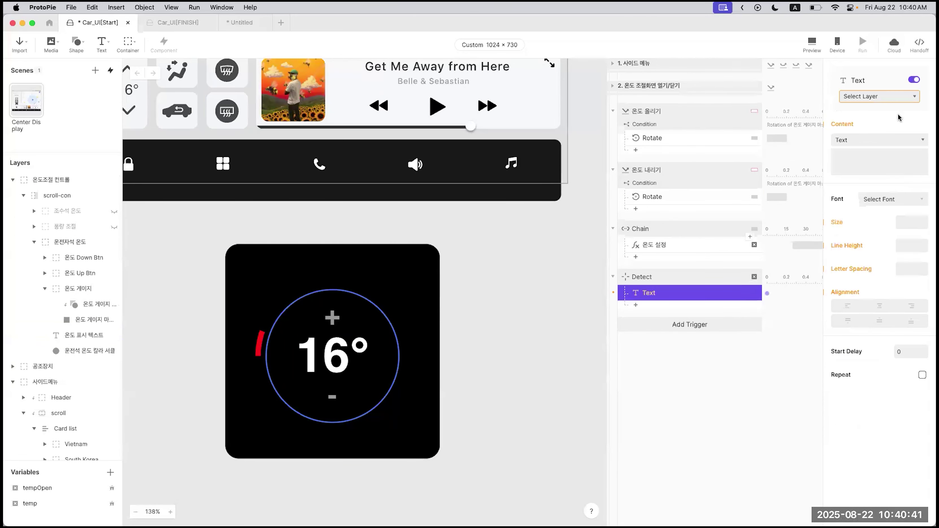
click(909, 98)
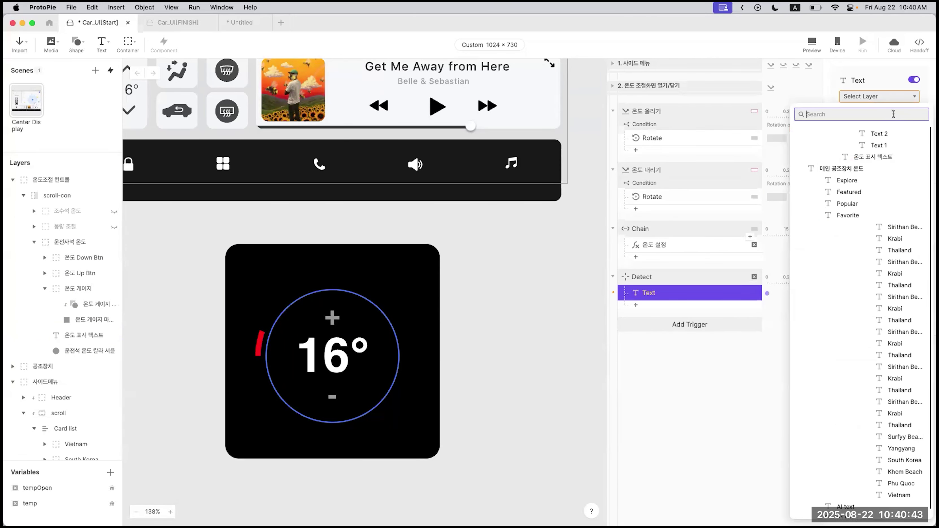
click(891, 155)
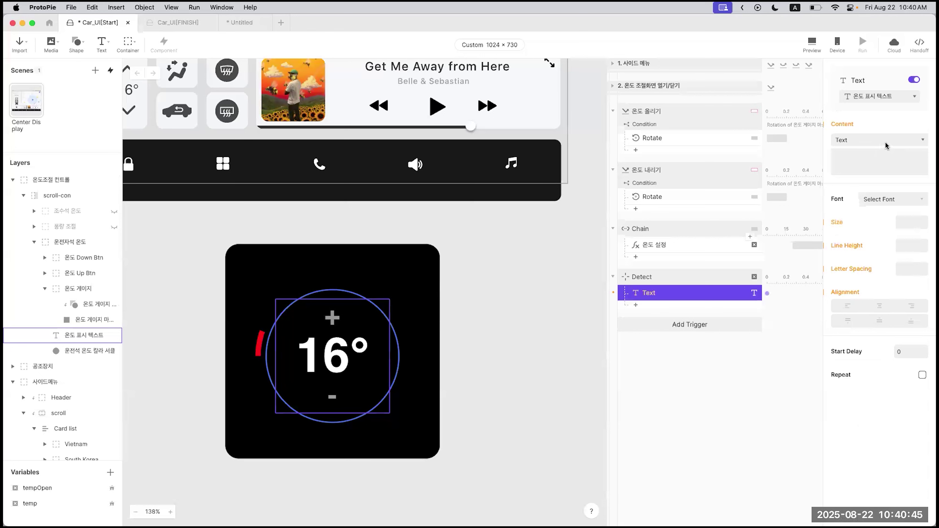
Step: Set the Text response's content to a Formula that uses the temp variable
click(886, 143)
click(883, 151)
click(922, 155)
text(temp)
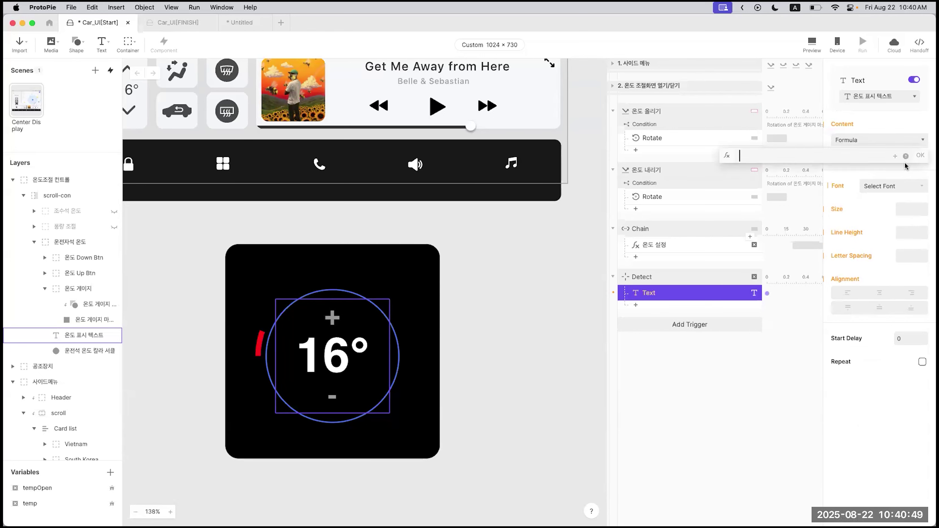
click(895, 156)
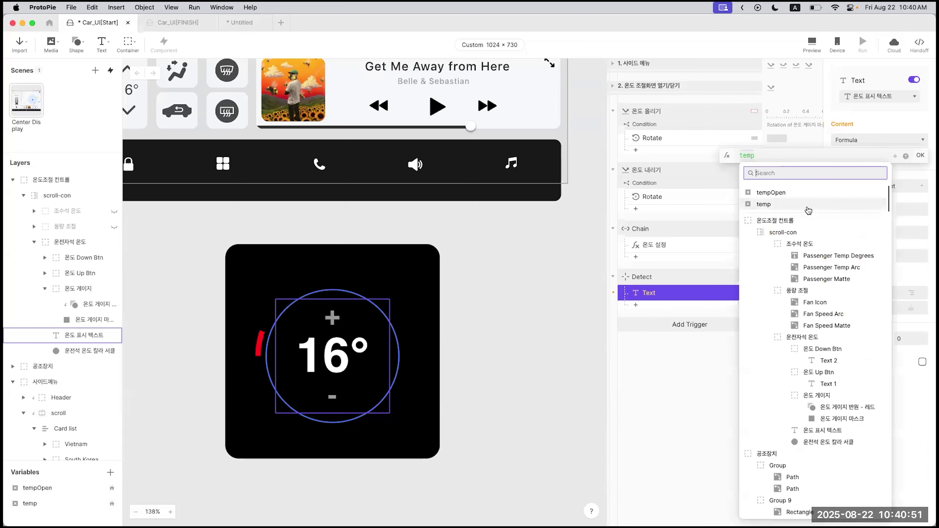
click(808, 206)
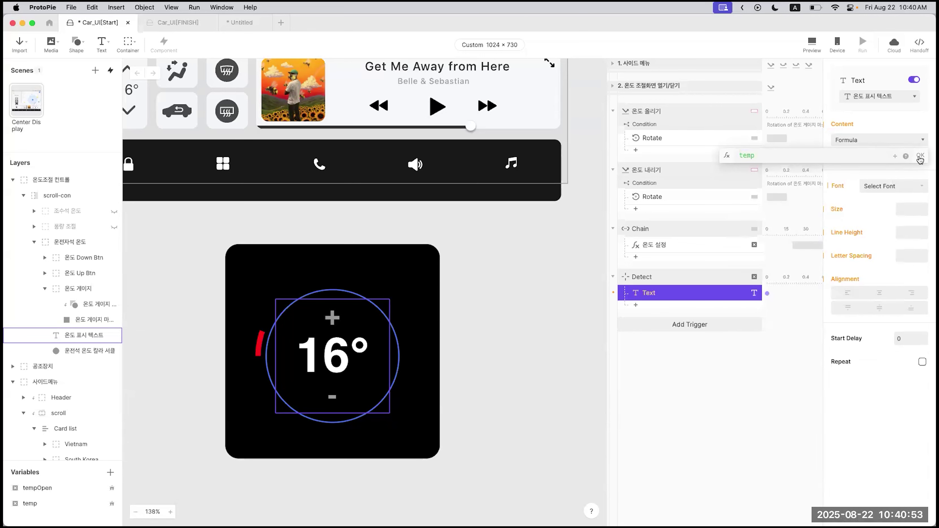
click(920, 156)
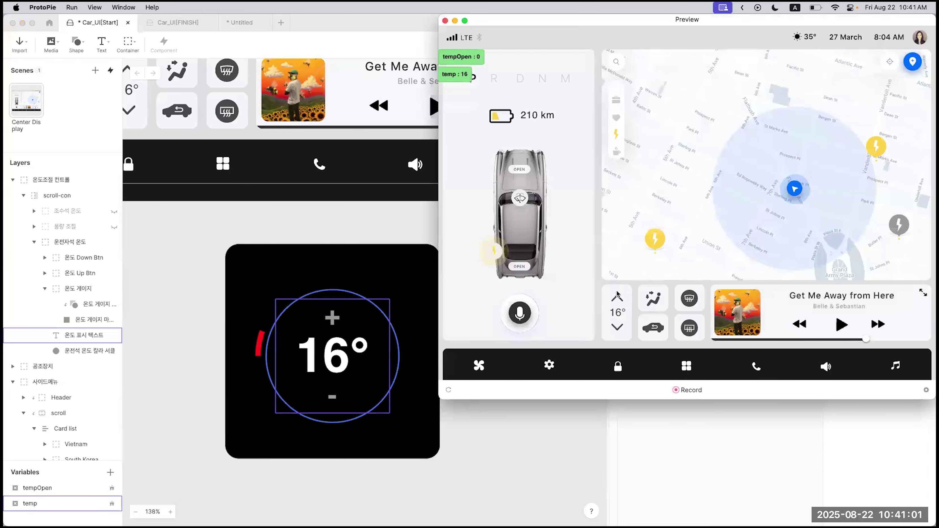
Step: Raise the temperature several times in the preview to check the number display, and close the preview
click(765, 160)
click(765, 163)
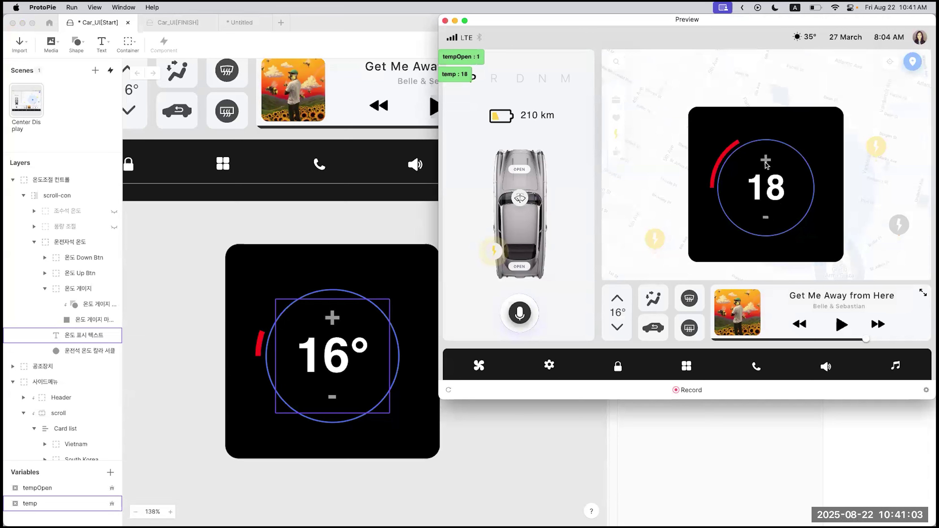
click(765, 160)
click(445, 21)
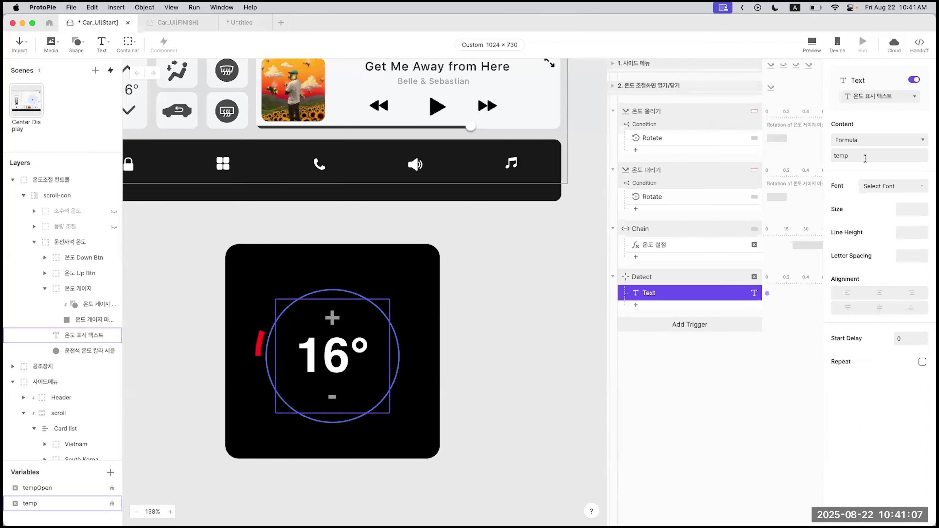
Step: Preview the prototype again, raising and lowering the temperature in quick succession to check how the number text updates
click(812, 42)
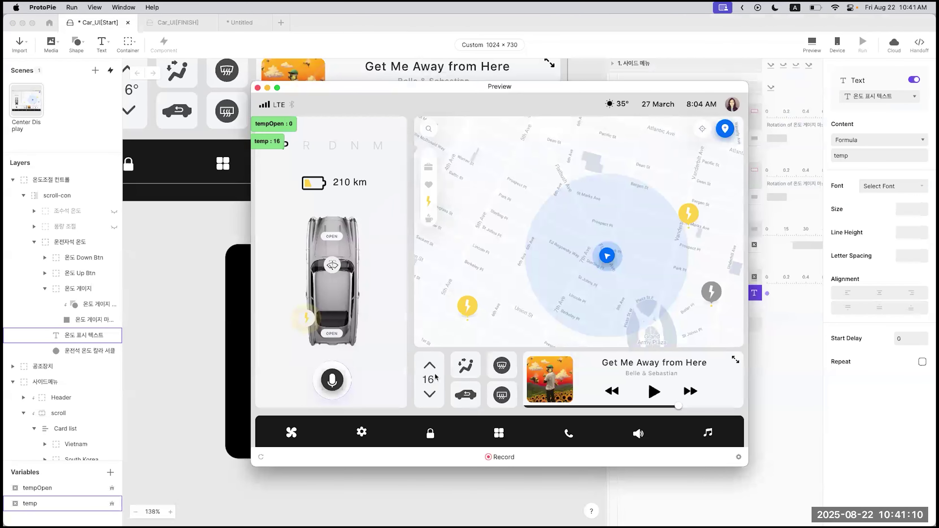
click(436, 377)
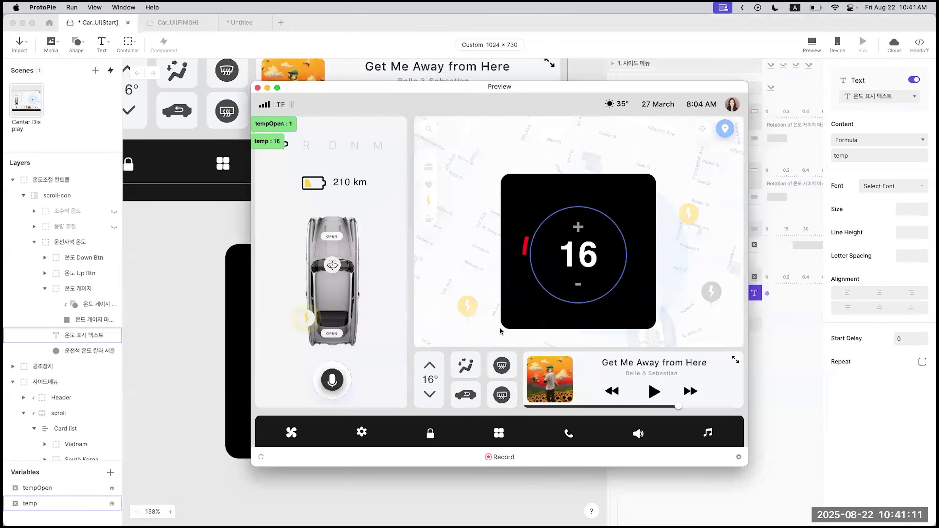
click(579, 227)
click(579, 227)
click(578, 227)
click(577, 284)
click(578, 285)
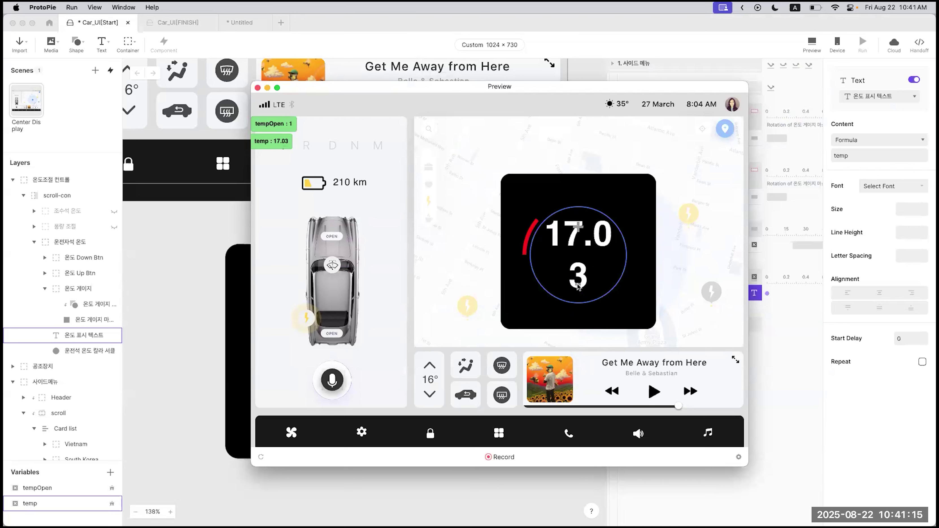
click(578, 227)
click(578, 226)
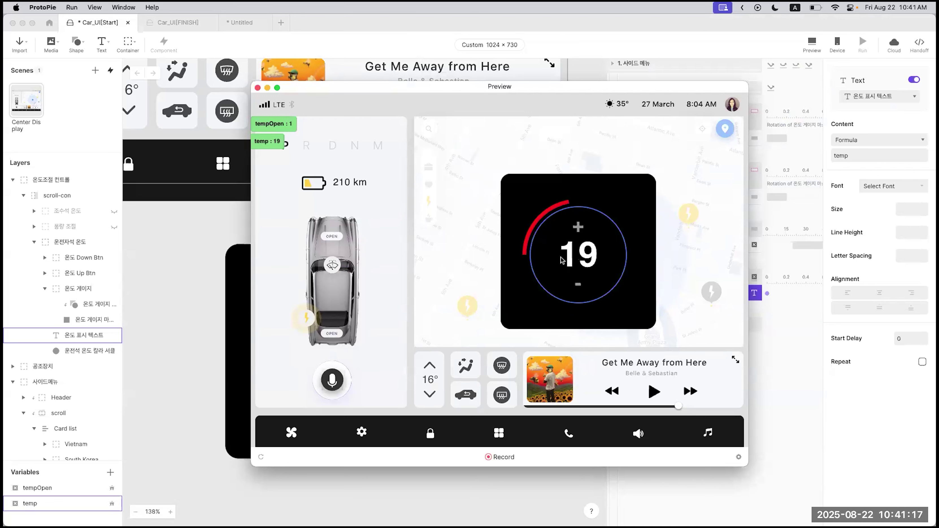
click(257, 88)
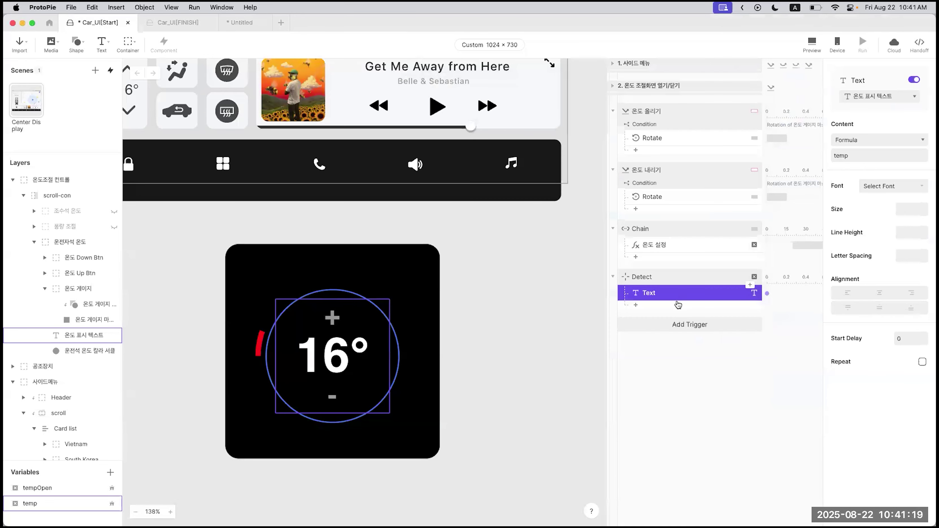
Step: Change the Text response's formula to round(temp)
click(856, 157)
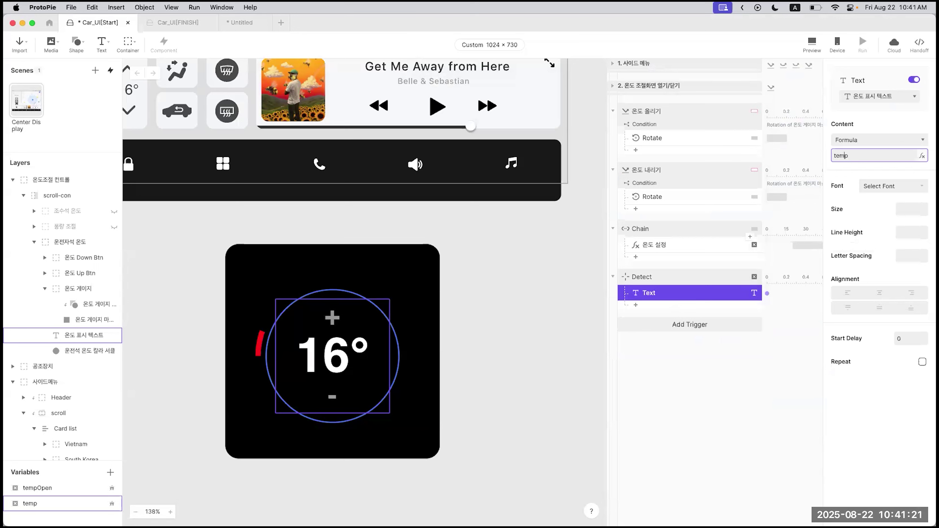
click(922, 156)
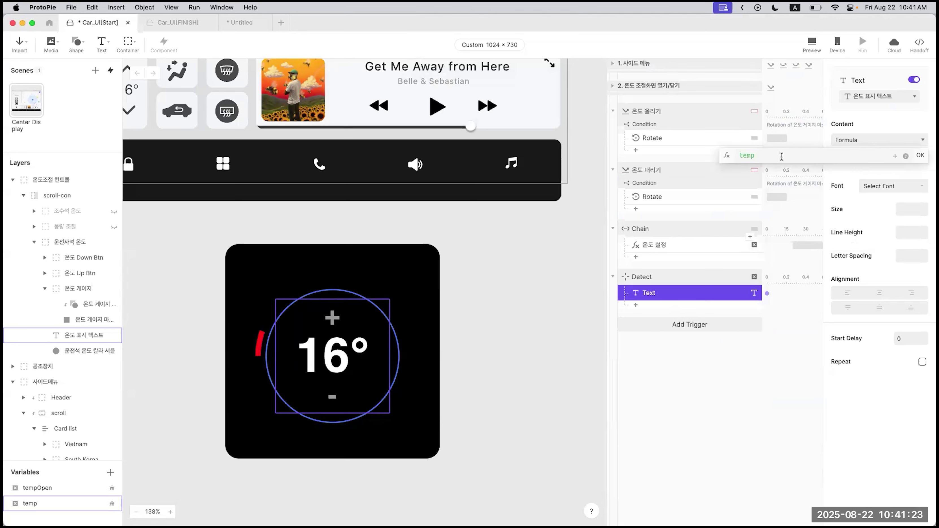
text(round*)
key(BackSpace)
text(()
click(810, 155)
text())
click(920, 155)
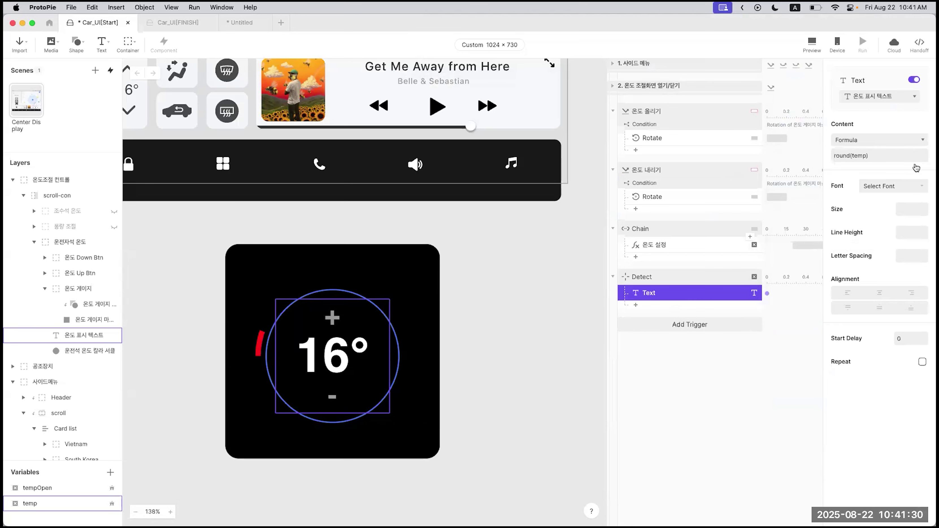
Step: Preview the prototype, raising and lowering the temperature in quick succession to check the rounded number text, and close the preview
click(812, 44)
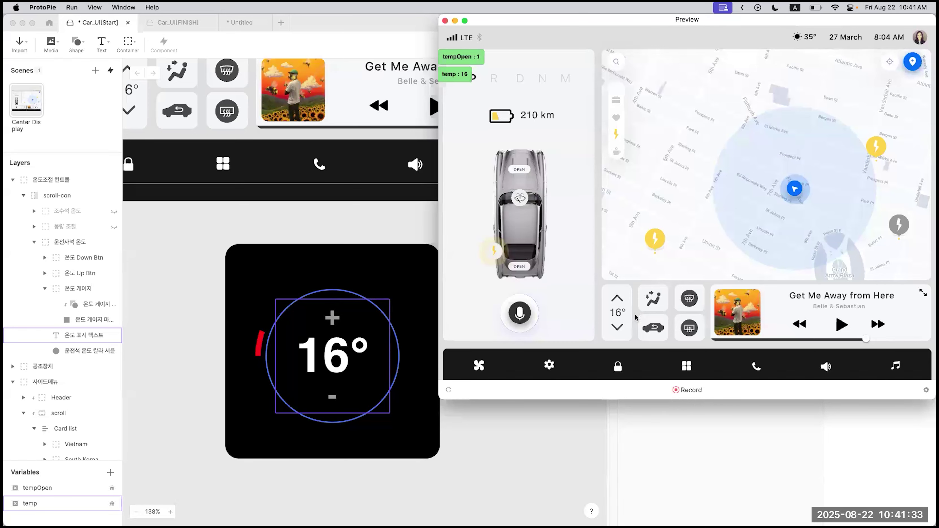
click(765, 161)
click(765, 161)
click(765, 161)
click(766, 163)
click(767, 217)
click(767, 218)
click(767, 217)
click(767, 218)
click(766, 168)
click(766, 168)
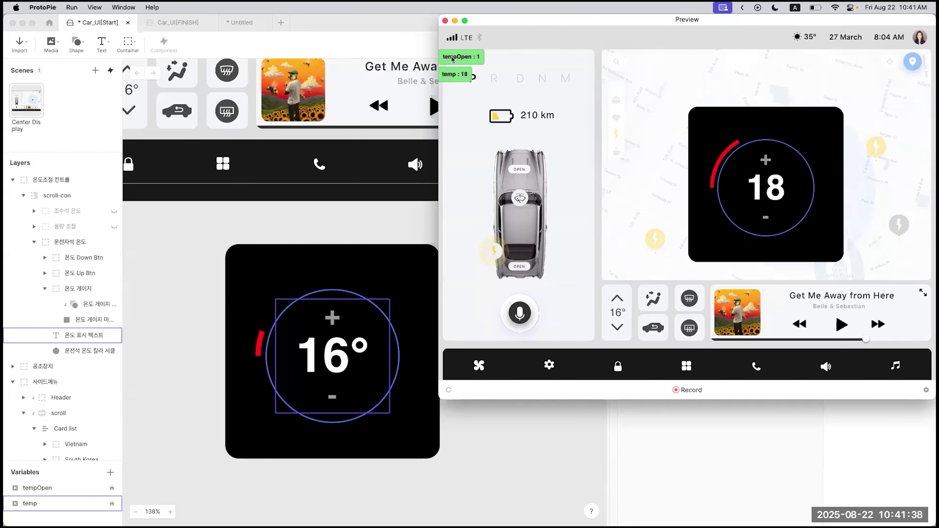
click(445, 21)
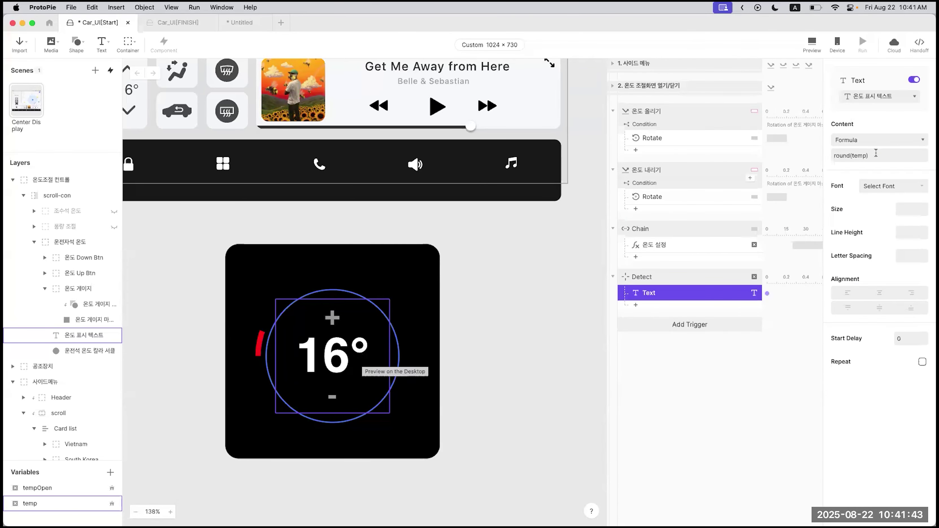
Step: Extend the Text response's formula to round(temp) + "°" so the number carries a degree sign
click(852, 156)
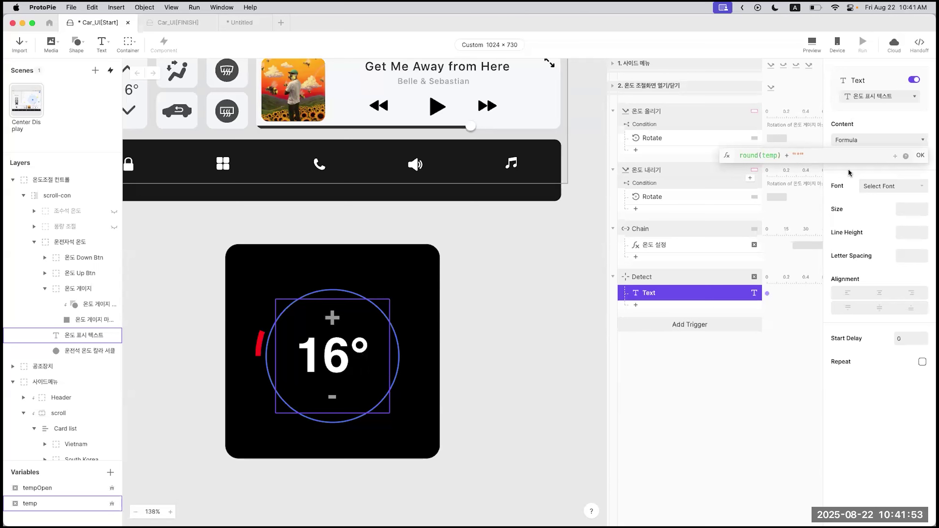
click(800, 155)
key(shift+Right)
click(920, 155)
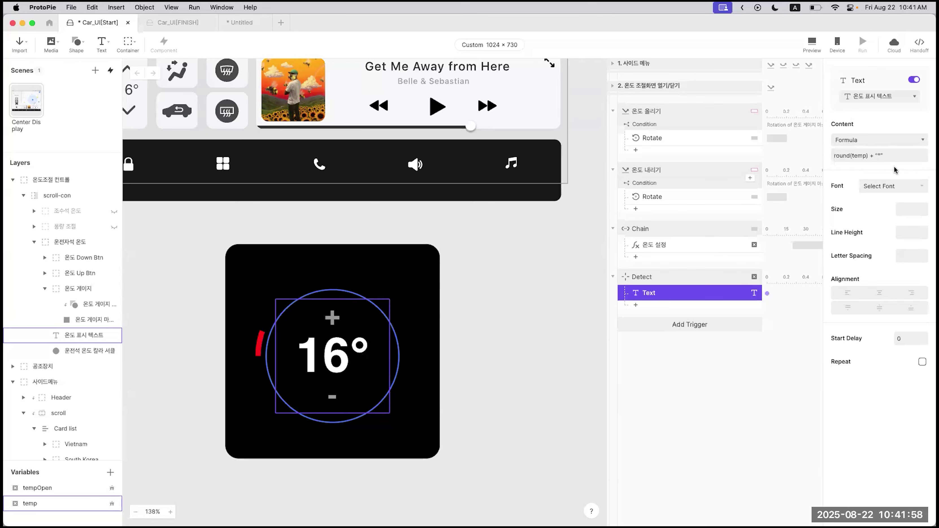
Step: Open the temperature control in the preview and raise and lower the value repeatedly to check the degree sign, closing the preview
click(812, 45)
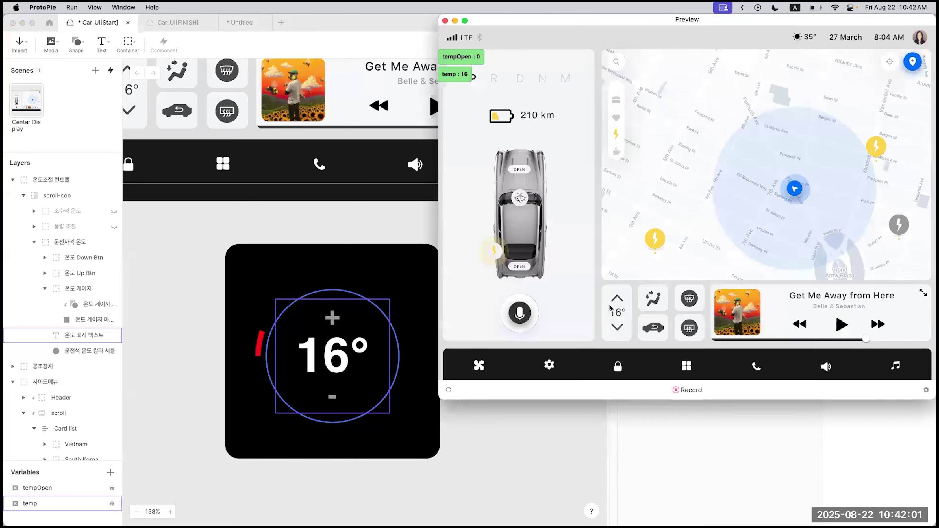
click(617, 300)
click(765, 161)
click(765, 161)
click(766, 161)
click(765, 161)
click(766, 217)
click(766, 218)
click(765, 218)
click(765, 217)
click(760, 160)
click(760, 160)
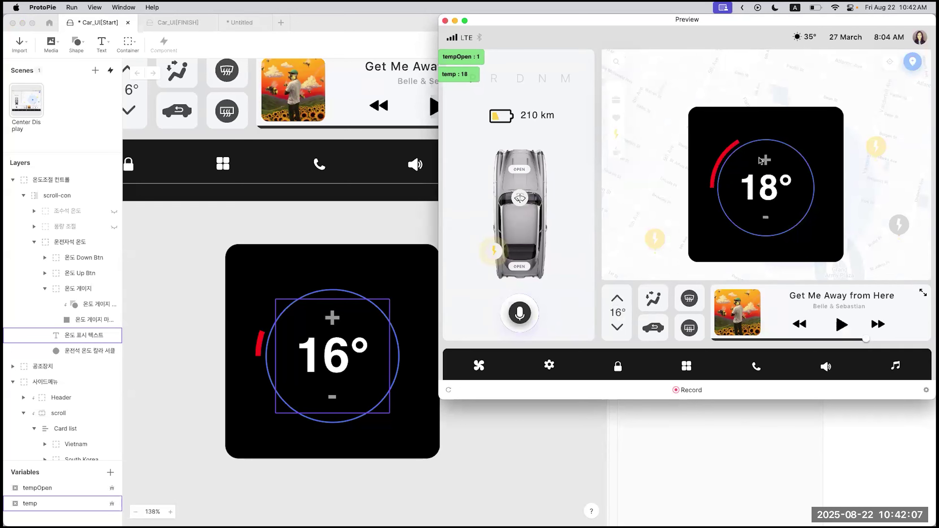
click(760, 160)
click(760, 160)
click(445, 20)
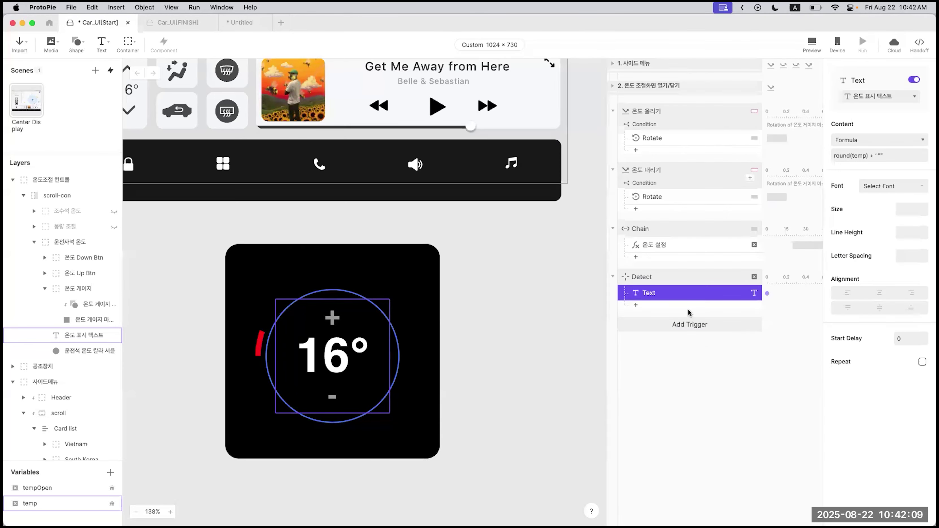
Step: Preview again and raise the temperature three times, comparing the dial's number with the temperature text on the main climate panel
scroll(408, 214, up, 3)
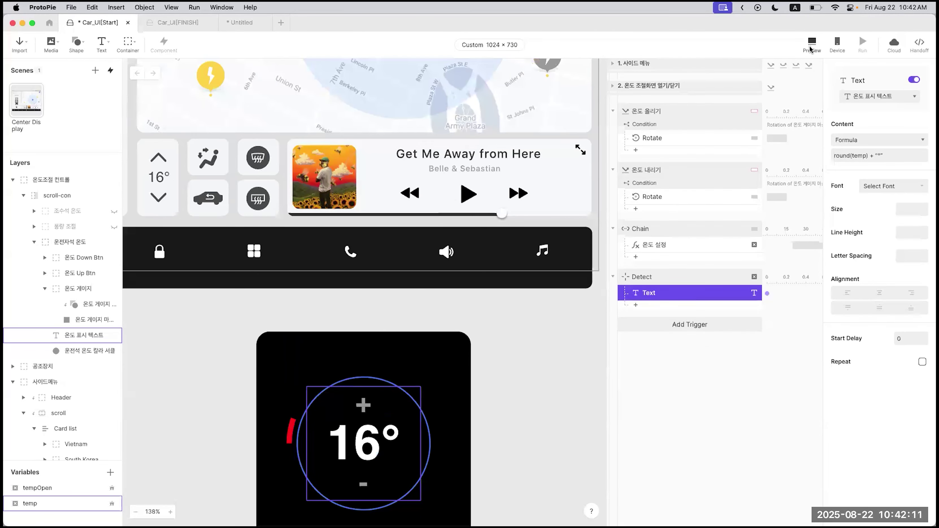
click(810, 49)
click(617, 300)
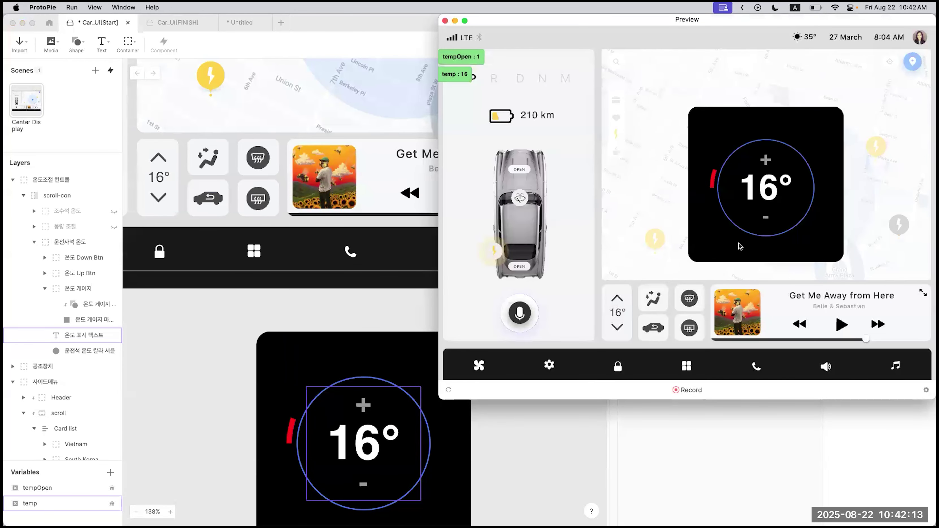
click(765, 161)
click(764, 162)
click(764, 161)
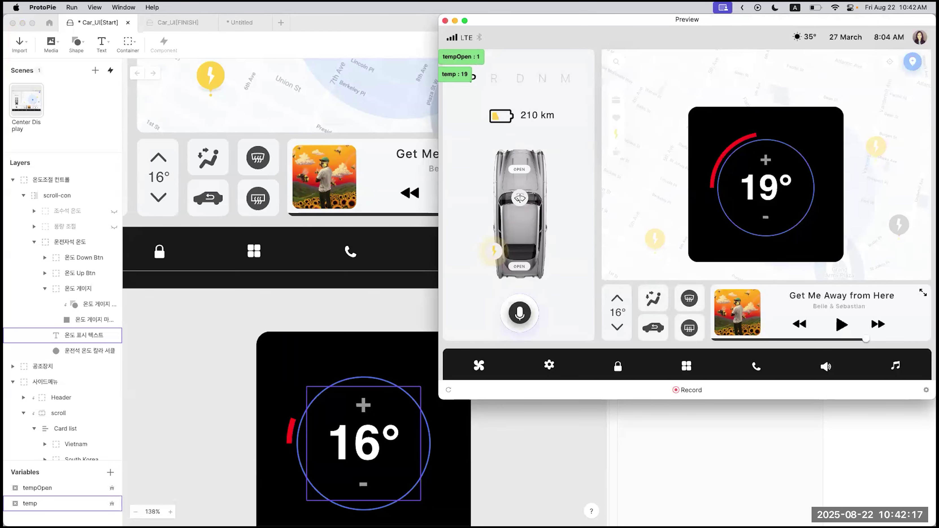
click(445, 21)
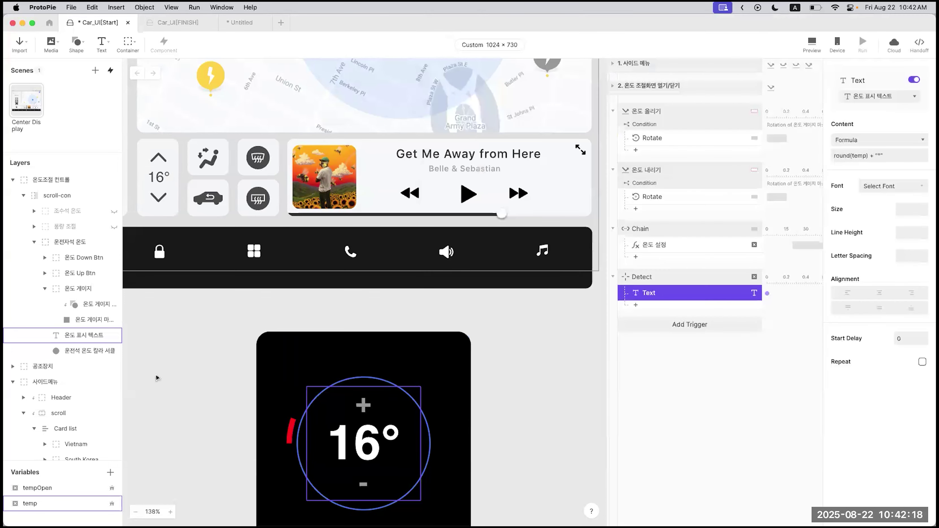
Step: Add a second Text response to the Detect trigger, targeting the 메인 공조장치 온도 text layer in the 공조장치 group
click(223, 181)
click(12, 365)
scroll(57, 415, down, 4)
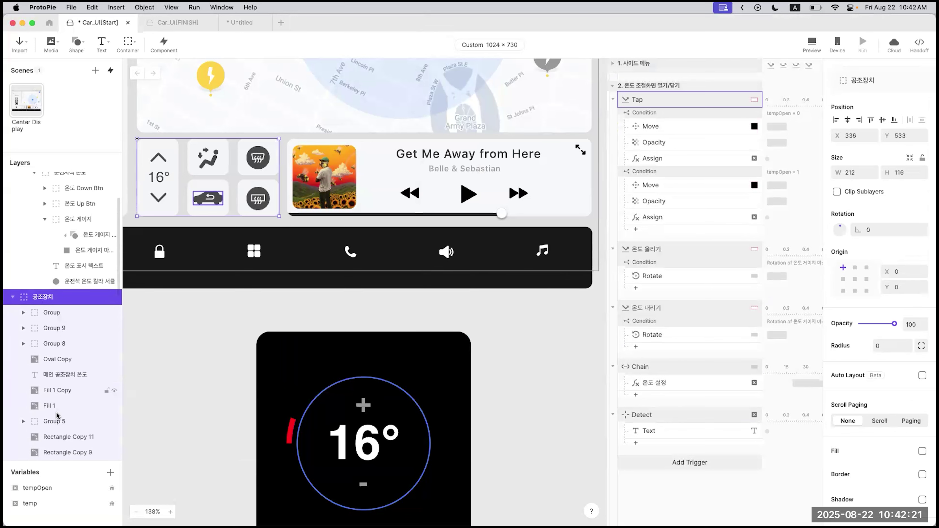
click(62, 376)
click(647, 307)
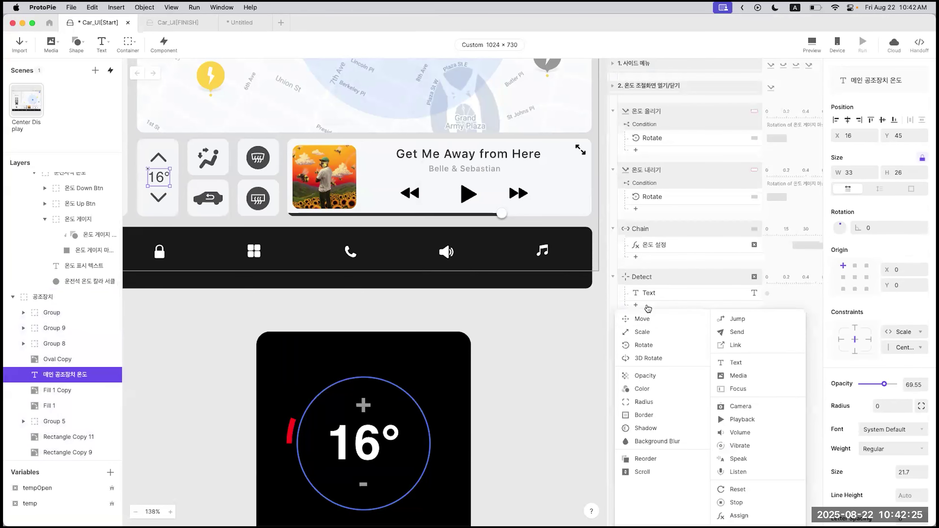
click(740, 362)
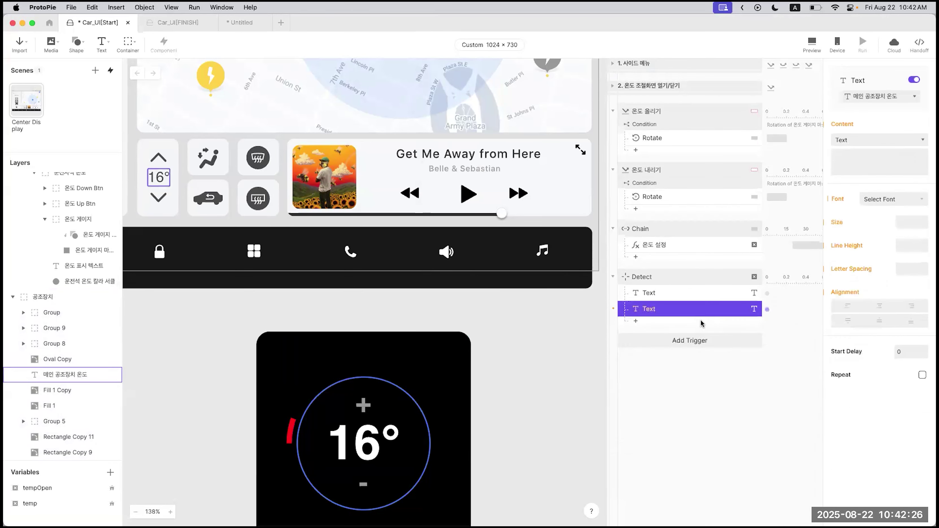
Step: Set the second Text response's content to a Formula and copy round(temp) + "°" into it from the first response
click(673, 298)
click(901, 155)
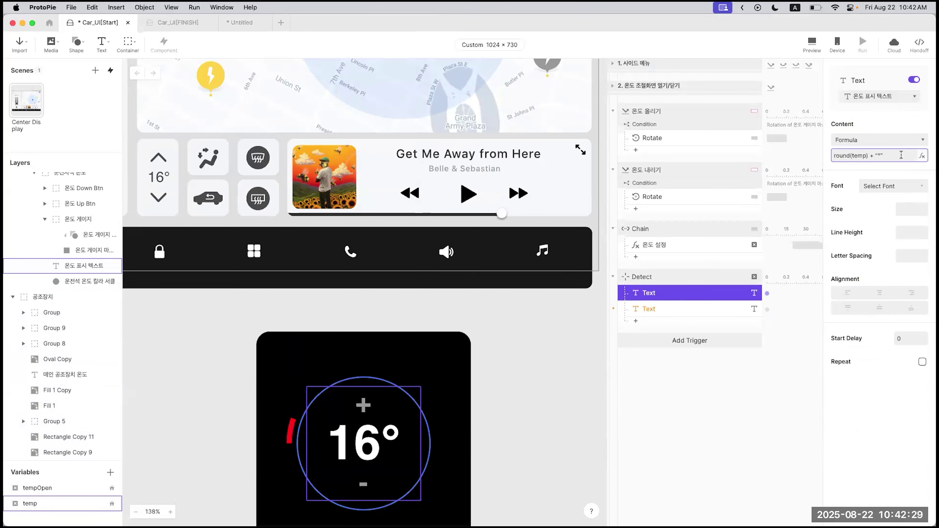
key(super+a)
key(super+c)
click(662, 309)
click(910, 138)
click(886, 152)
key(super+v)
click(689, 294)
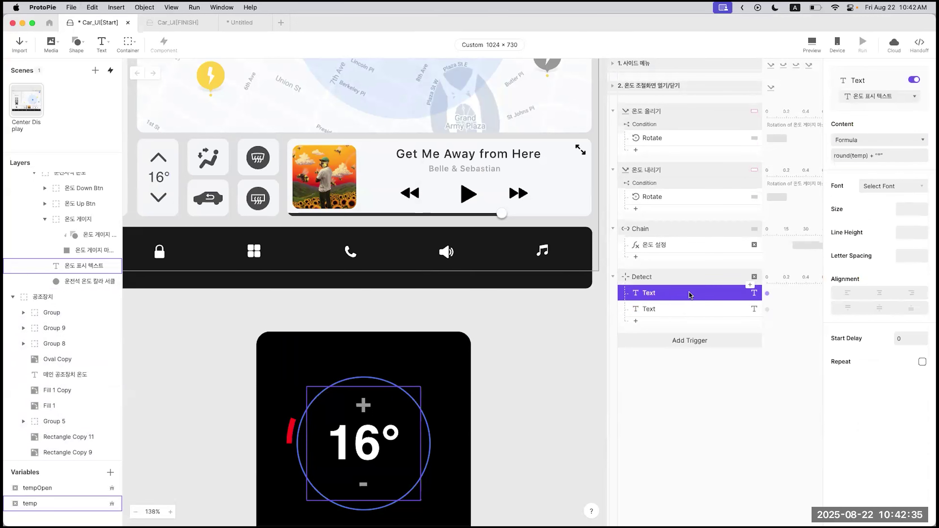
click(679, 310)
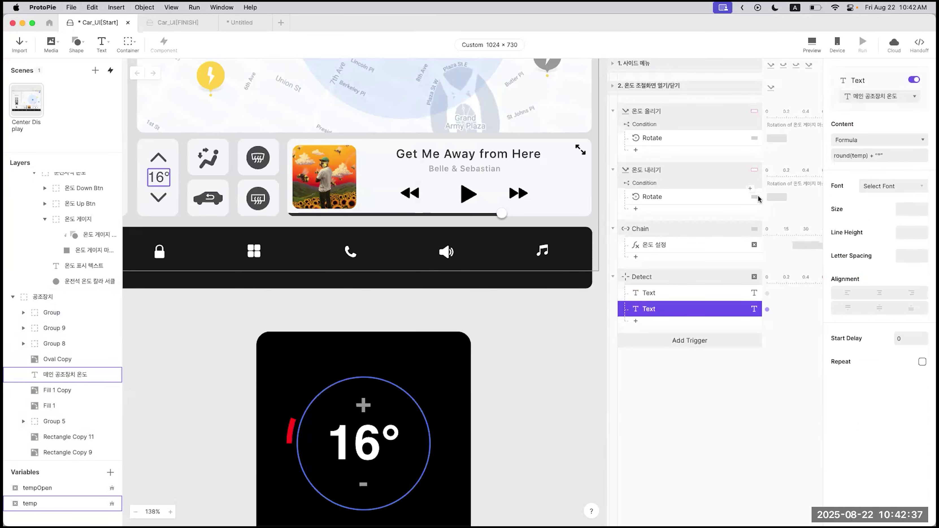
Step: Raise and lower the temperature in the preview to check that the dial and main climate texts update together, closing the preview
key(super+p)
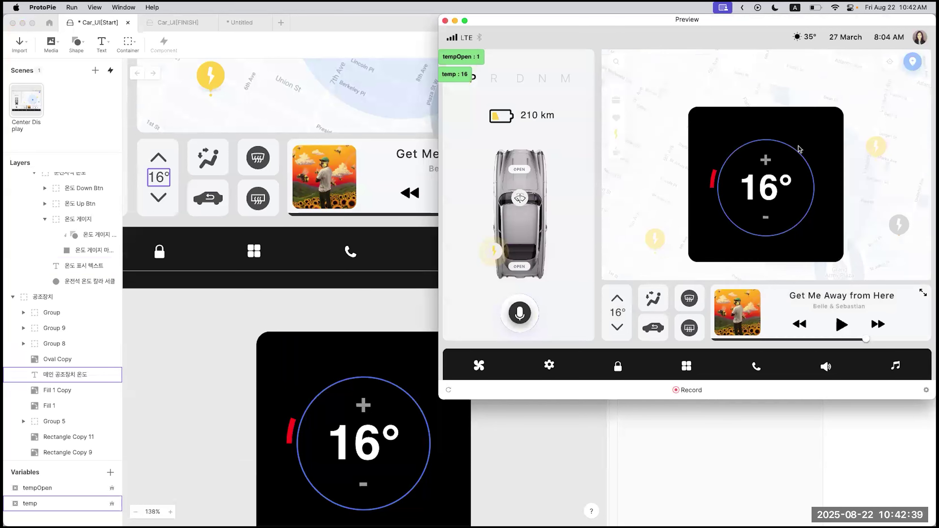
click(765, 160)
click(765, 160)
click(766, 160)
click(765, 160)
click(765, 160)
click(765, 217)
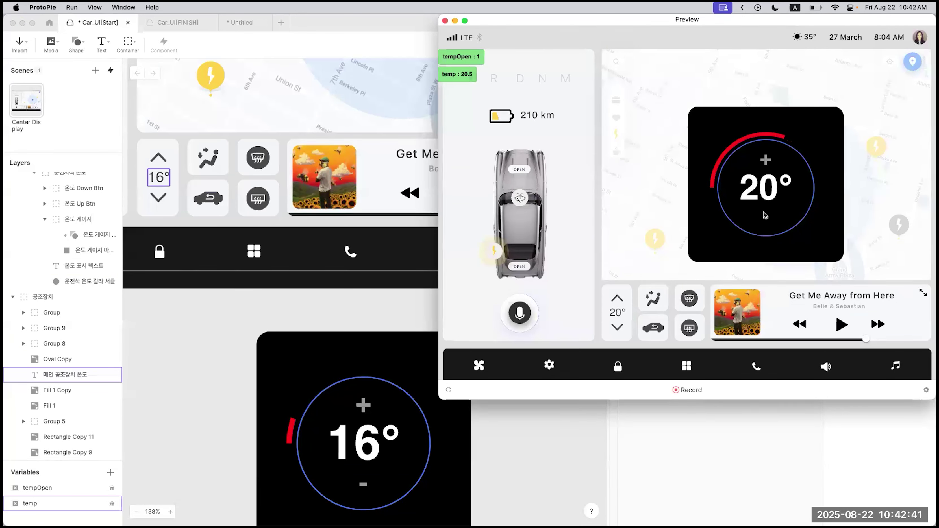
click(764, 216)
click(765, 216)
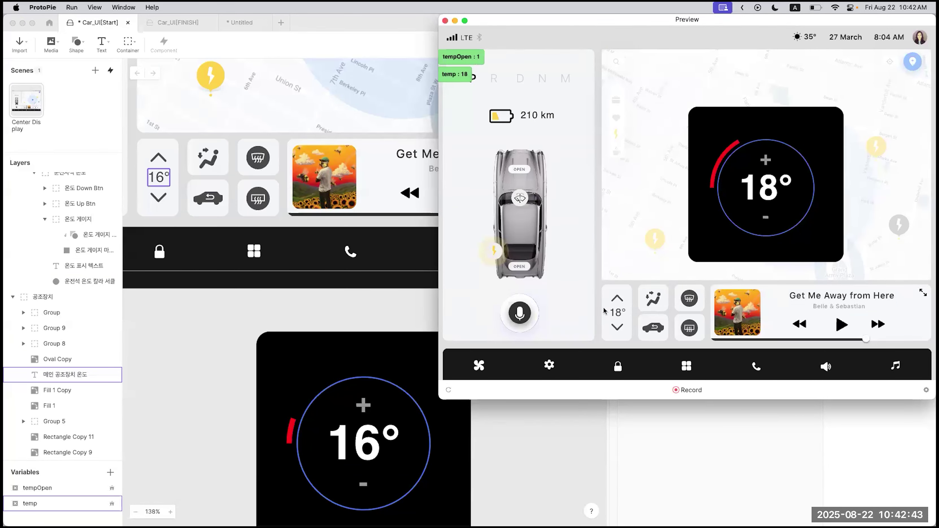
click(765, 217)
click(765, 216)
click(765, 160)
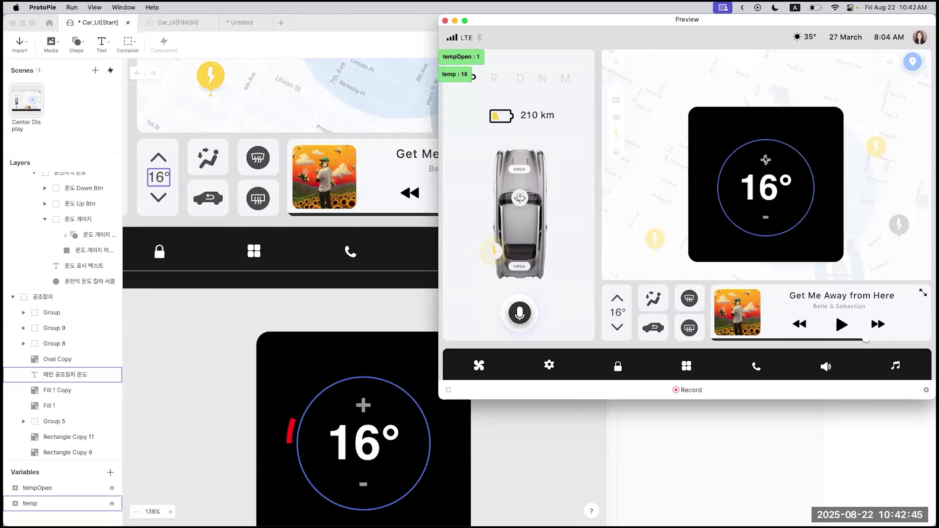
click(446, 22)
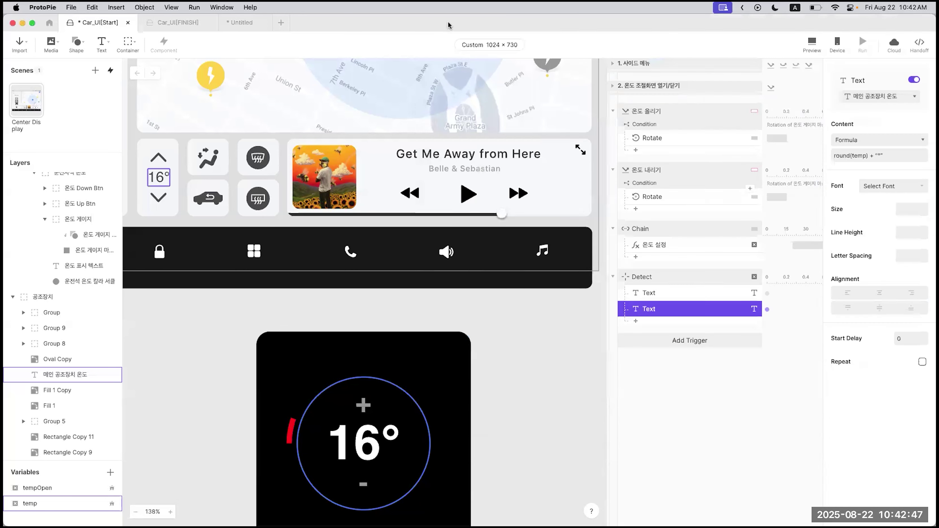
Step: Group the temperature up, temperature down, Chain and Detect triggers as "3. 온도 올리기/내리기" and collapse the group
click(654, 114)
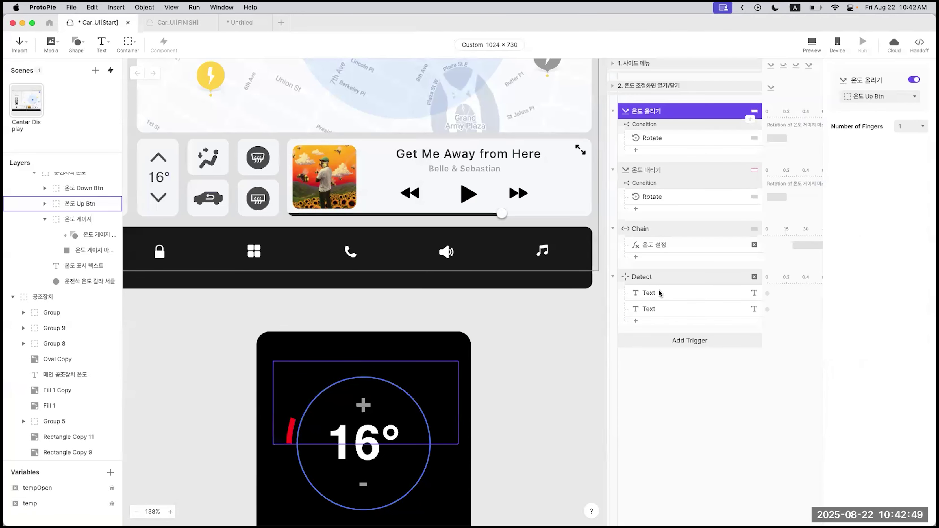
shift+click(661, 276)
right_click(657, 119)
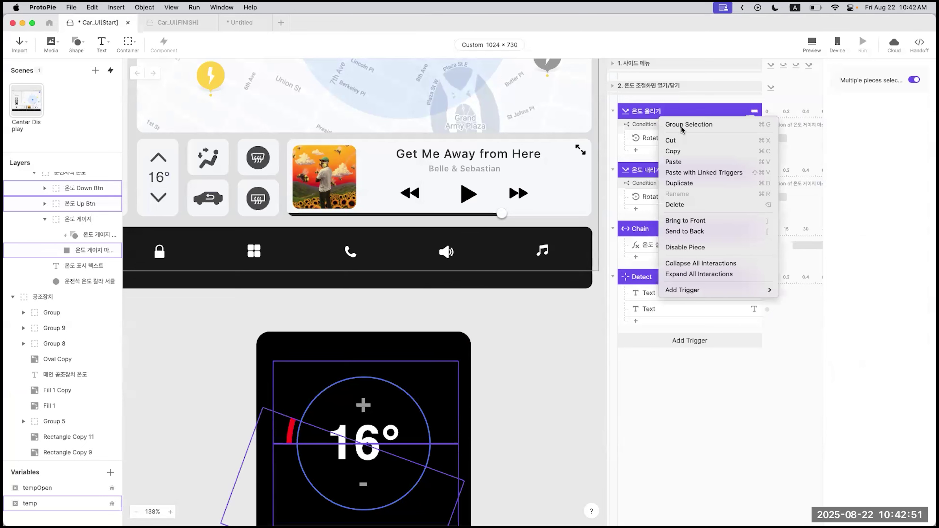
double_click(627, 108)
text(3. d)
key(BackSpace)
key(ctrl+space)
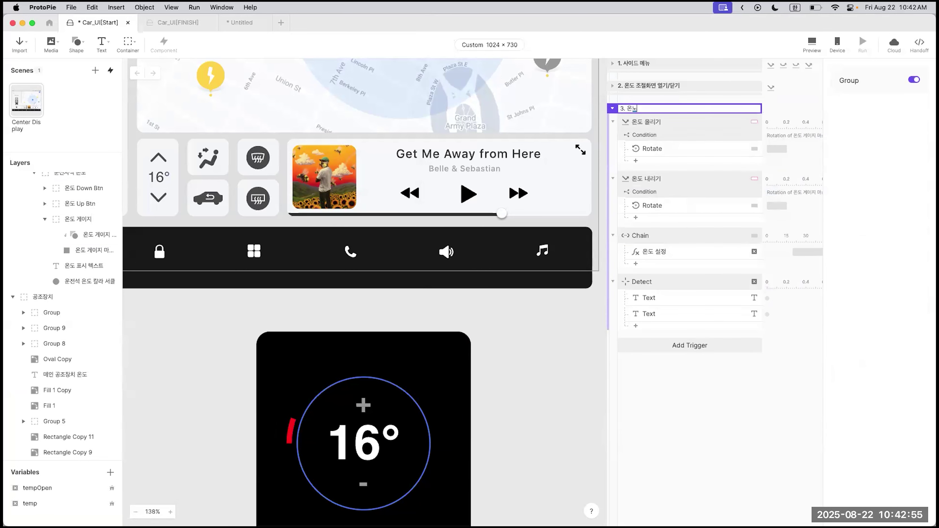
text(온도 올리기/내리기)
key(Return)
click(612, 108)
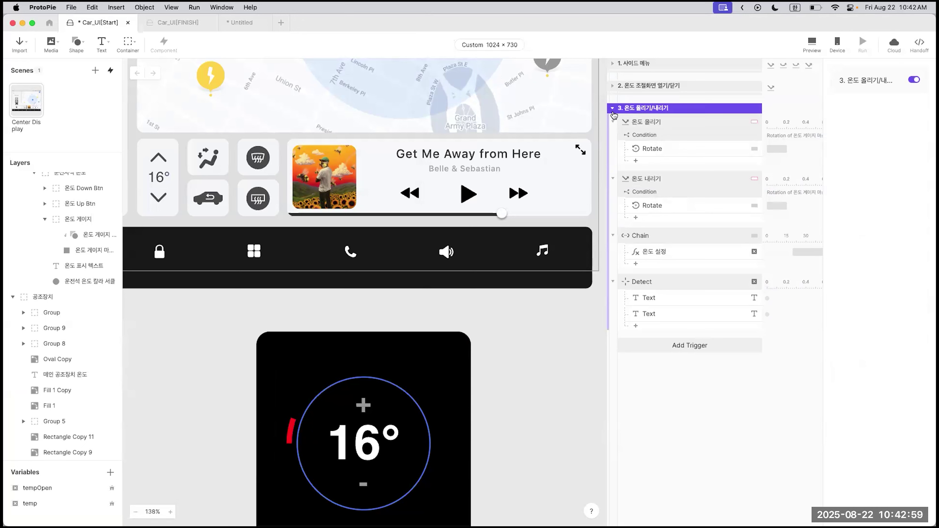
click(662, 152)
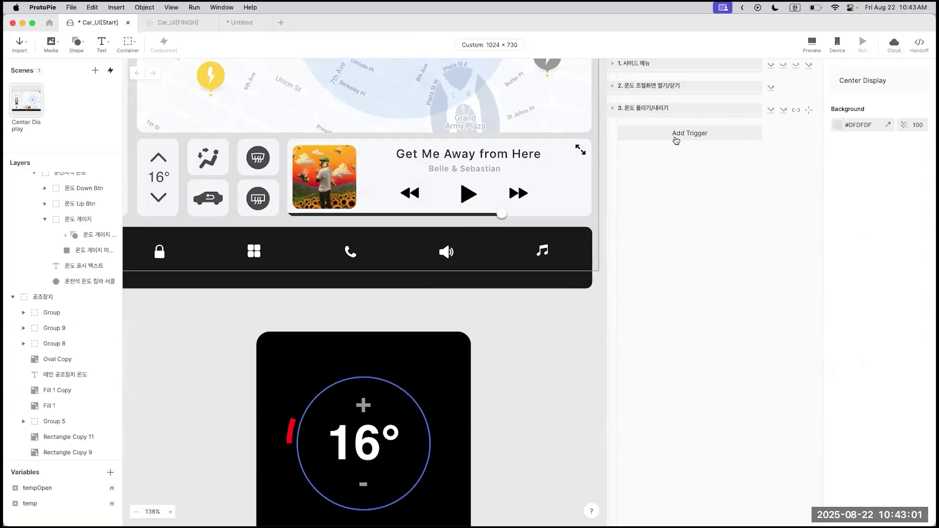
Step: Switch to the Car_UI[FINISH] prototype and preview it, raising and lowering the temperature to examine how the gauge colour changes
click(676, 140)
click(185, 23)
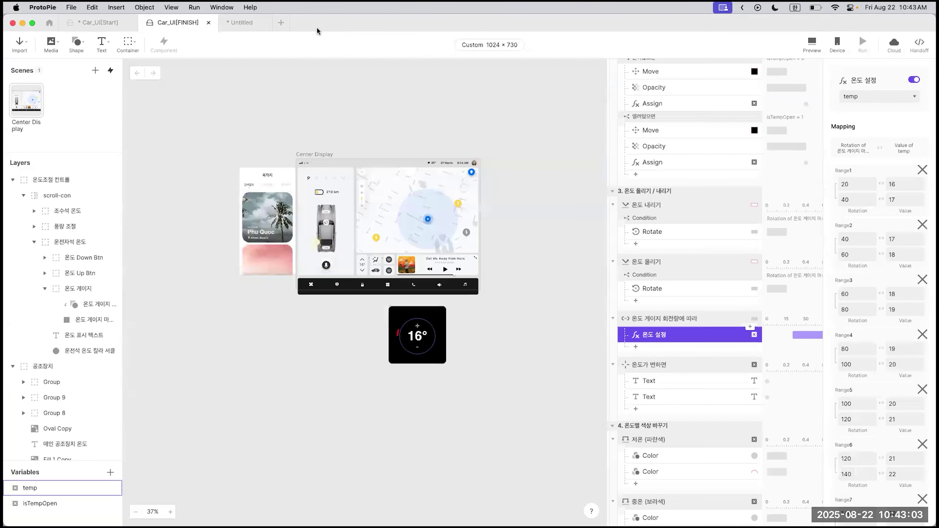
click(811, 43)
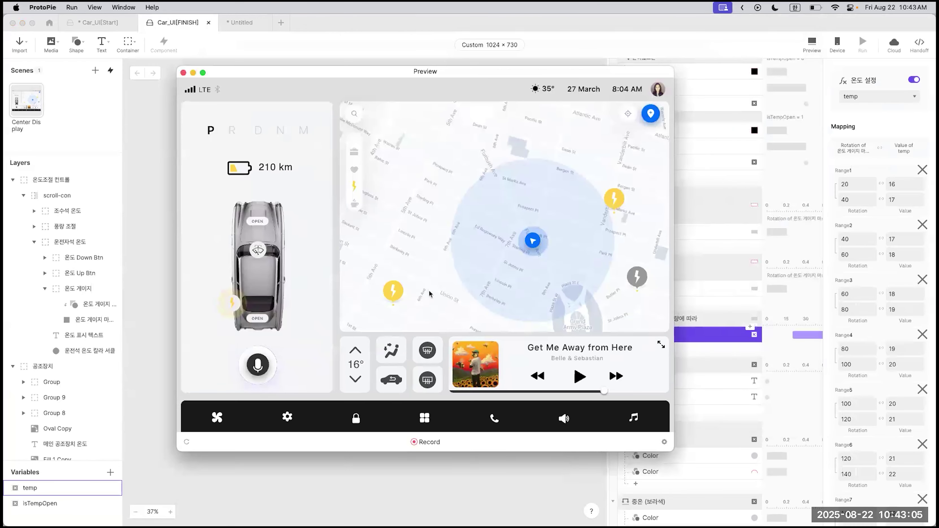
click(353, 347)
click(504, 199)
click(504, 199)
click(504, 199)
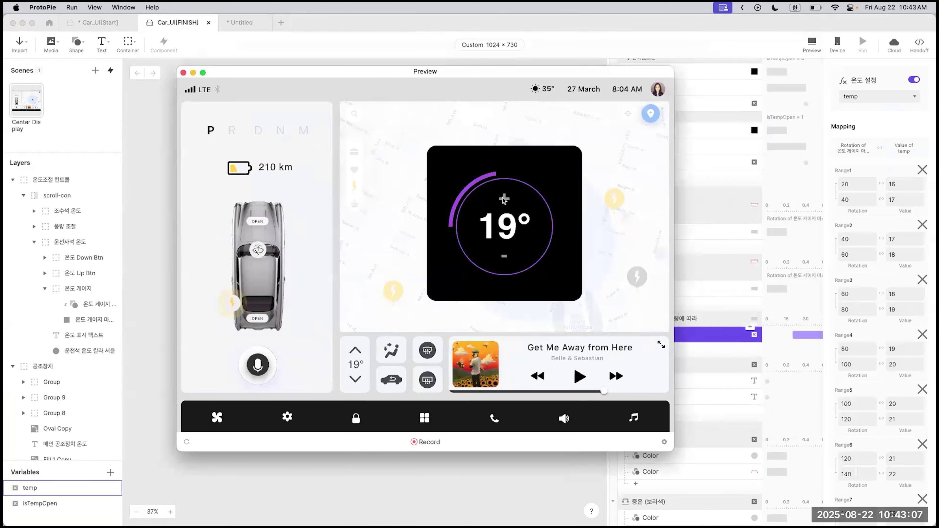
click(504, 199)
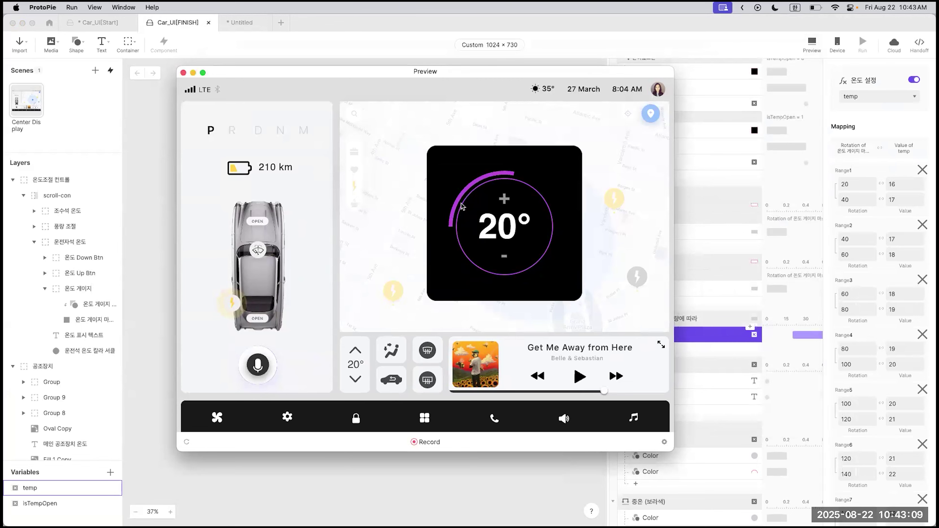
click(504, 199)
click(504, 199)
click(505, 256)
click(504, 257)
click(504, 257)
click(505, 257)
click(505, 257)
click(183, 73)
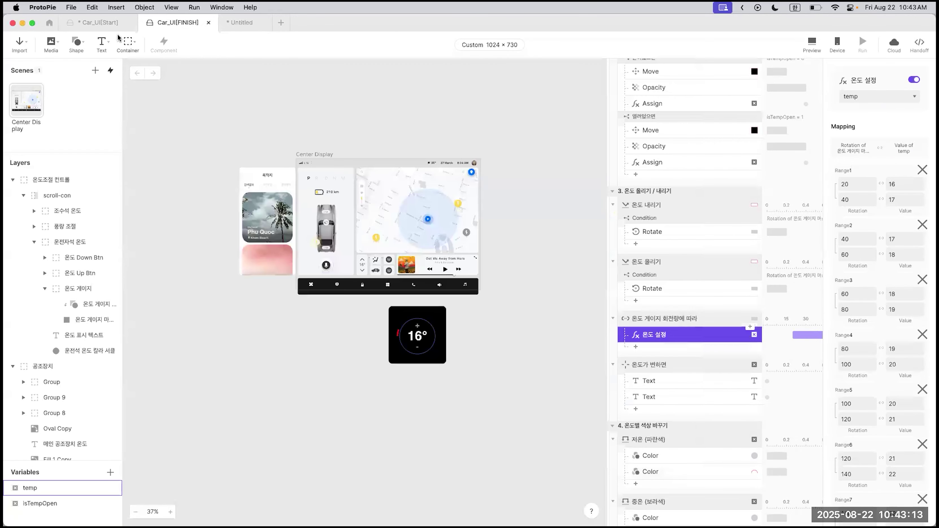
Step: Switch to the Car_UI[Start] prototype and review the temperature up and down triggers in the "3. 온도 올리기/내리기" group
click(111, 23)
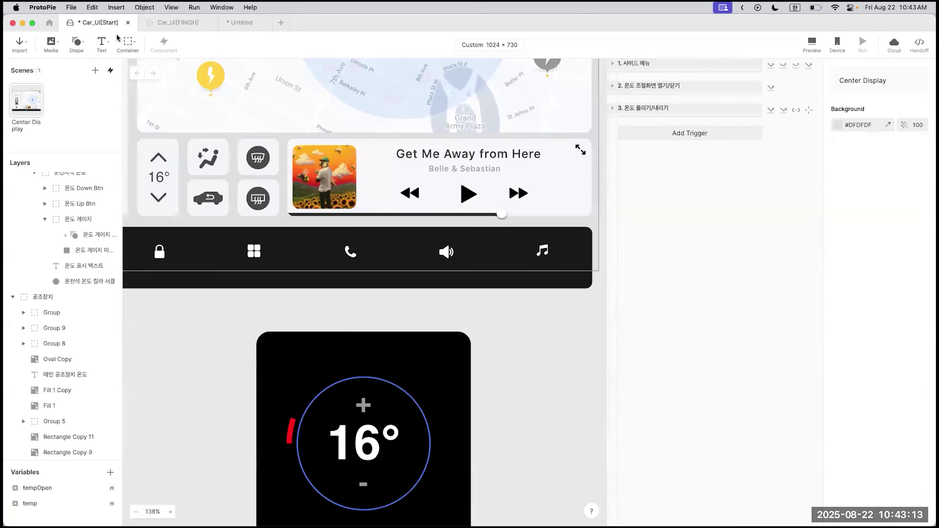
click(676, 139)
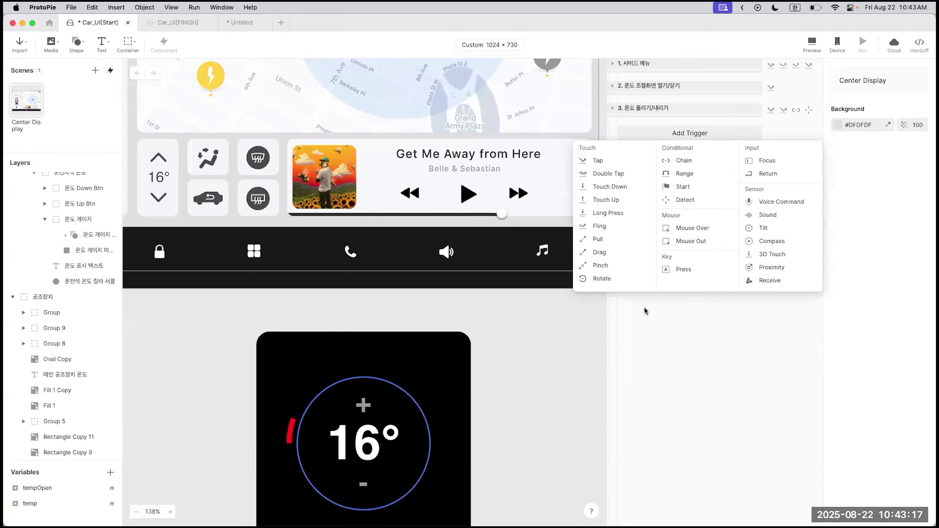
click(607, 325)
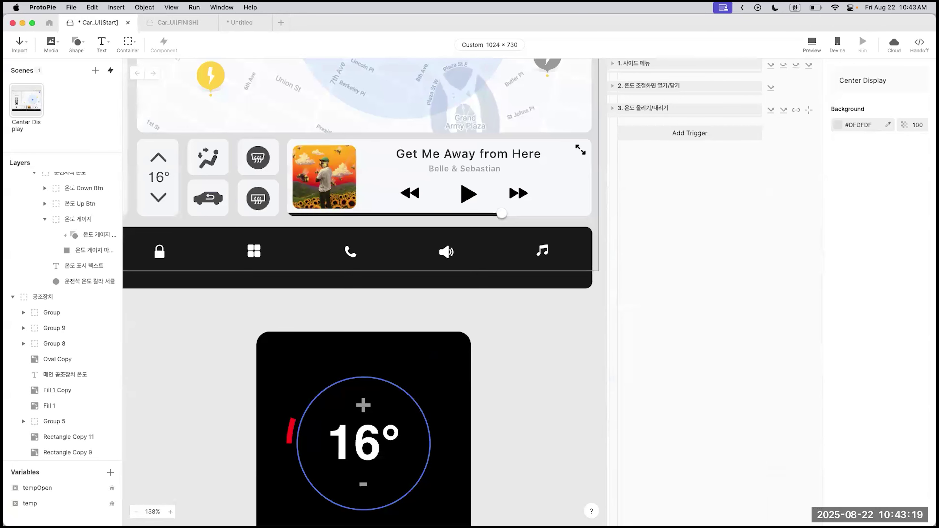
click(612, 107)
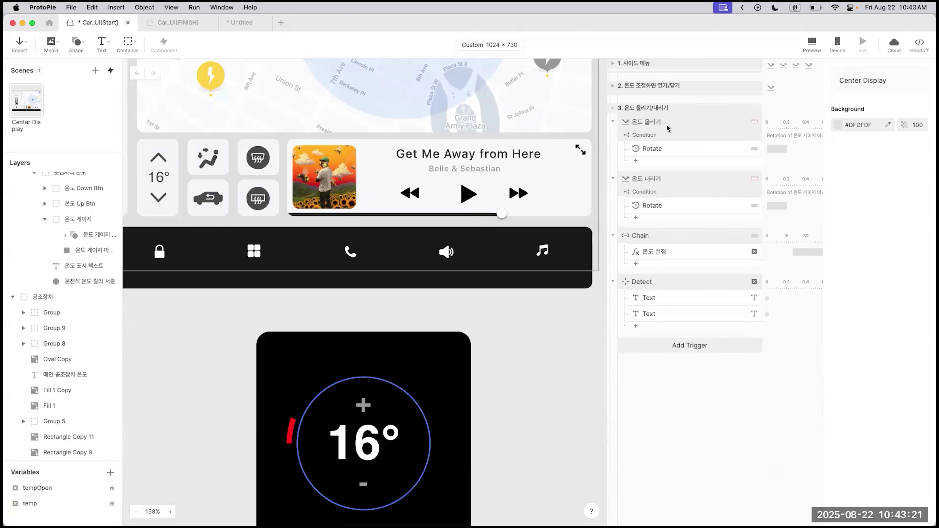
click(664, 126)
click(662, 181)
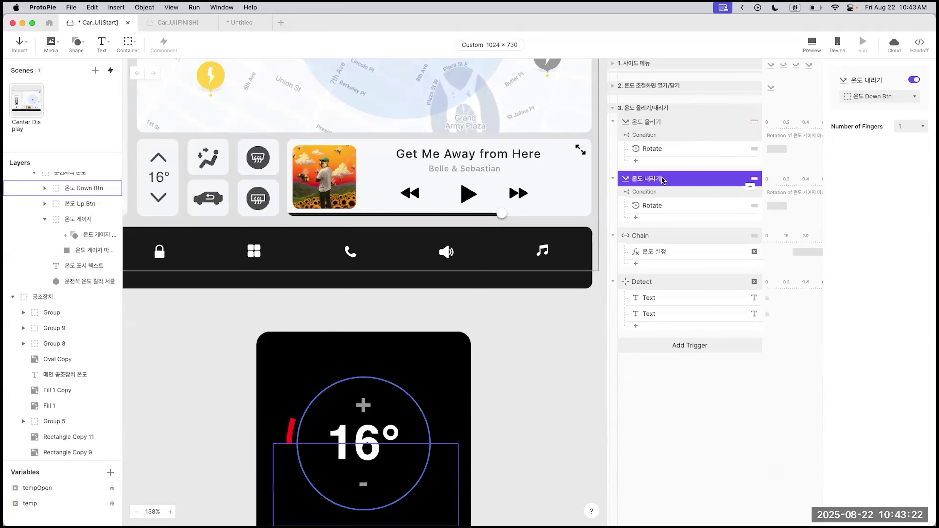
click(612, 108)
scroll(63, 229, up, 2)
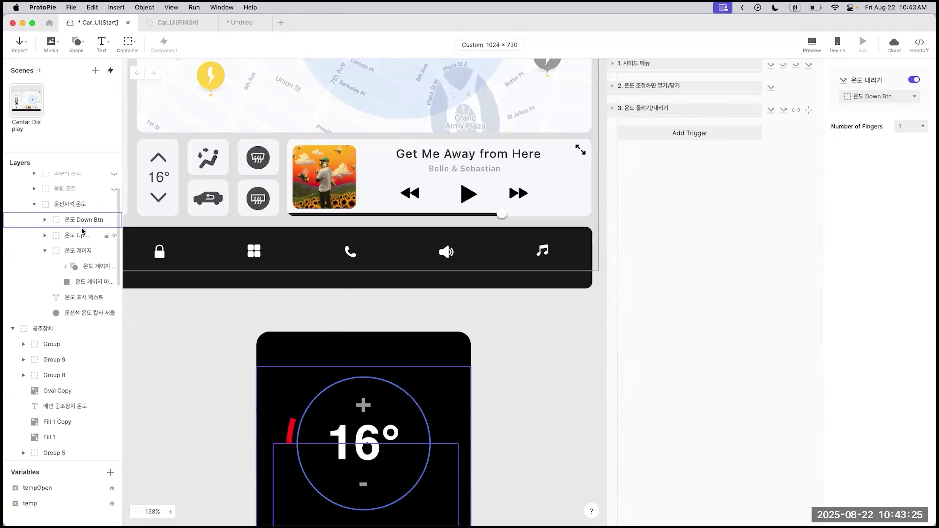
click(74, 242)
click(681, 356)
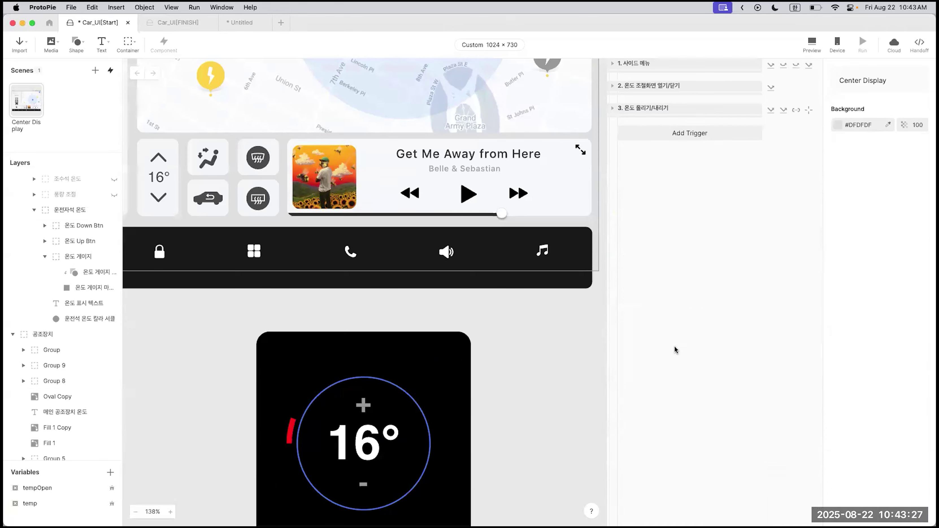
click(75, 239)
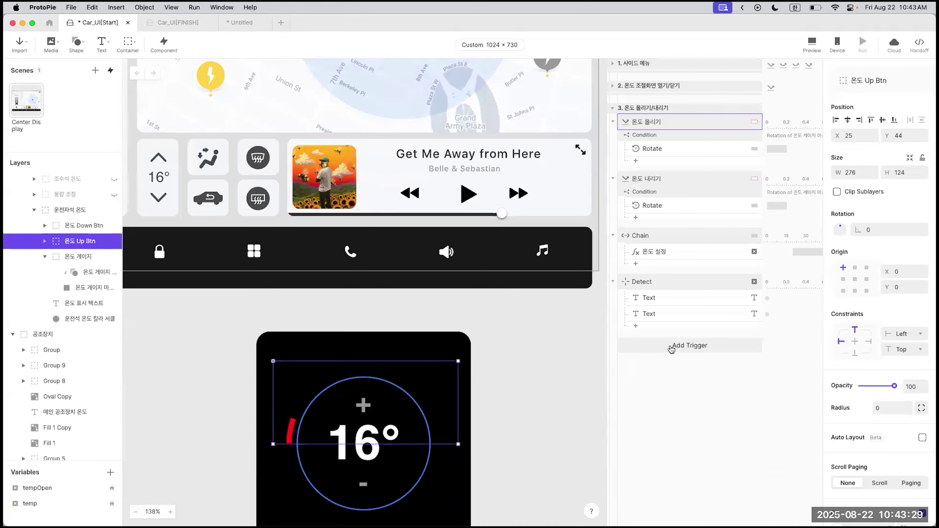
click(671, 346)
click(613, 374)
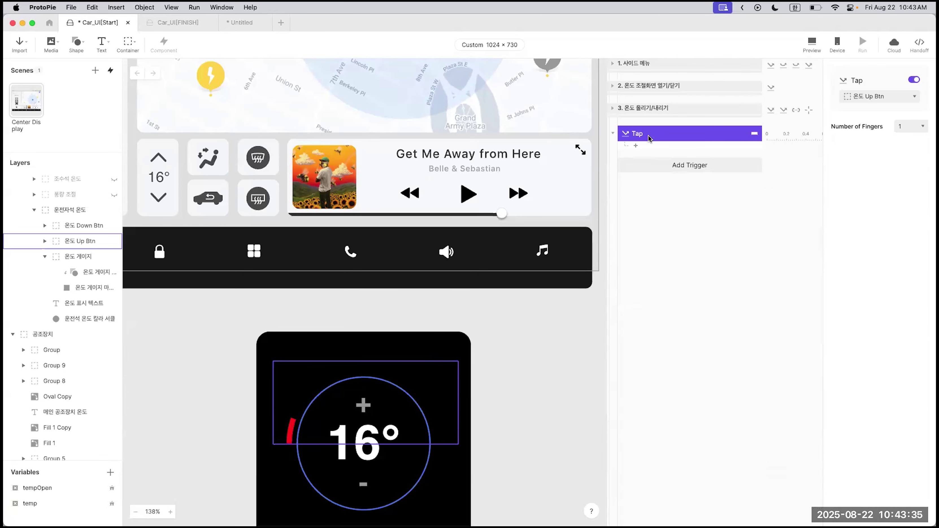
key(BackSpace)
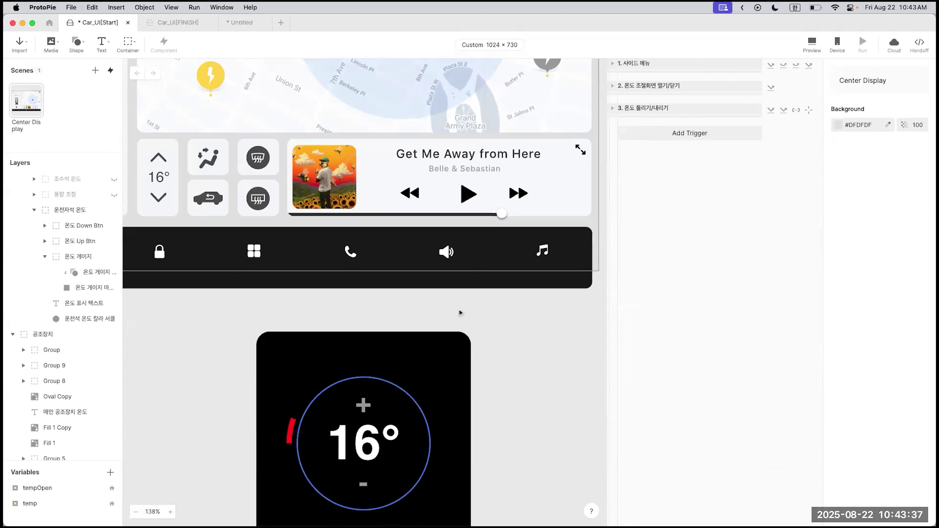
Step: Add a Range trigger and assign the temp variable to it
scroll(460, 313, down, 5)
scroll(65, 363, down, 8)
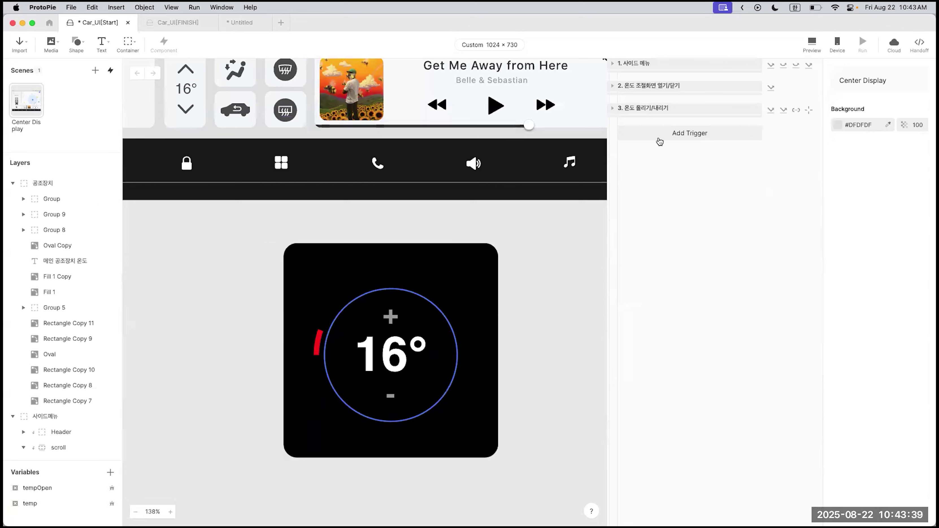
click(658, 138)
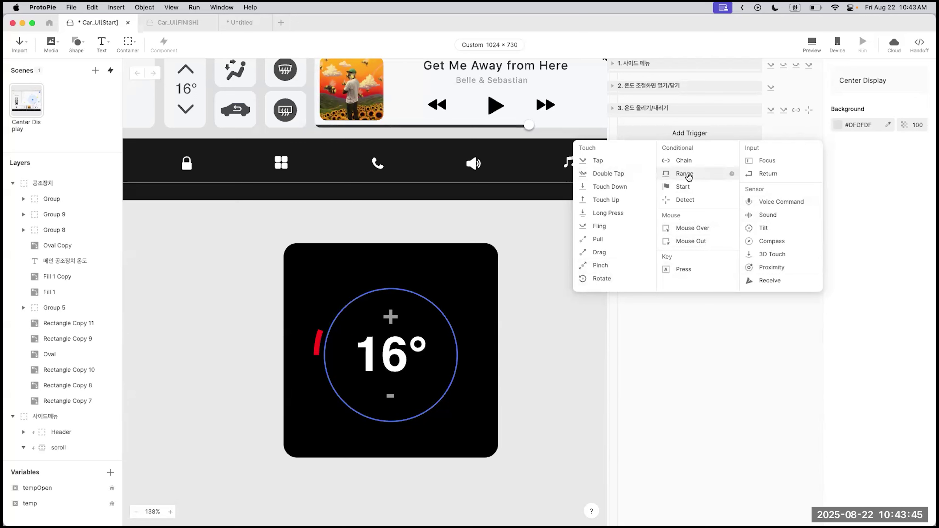
click(688, 176)
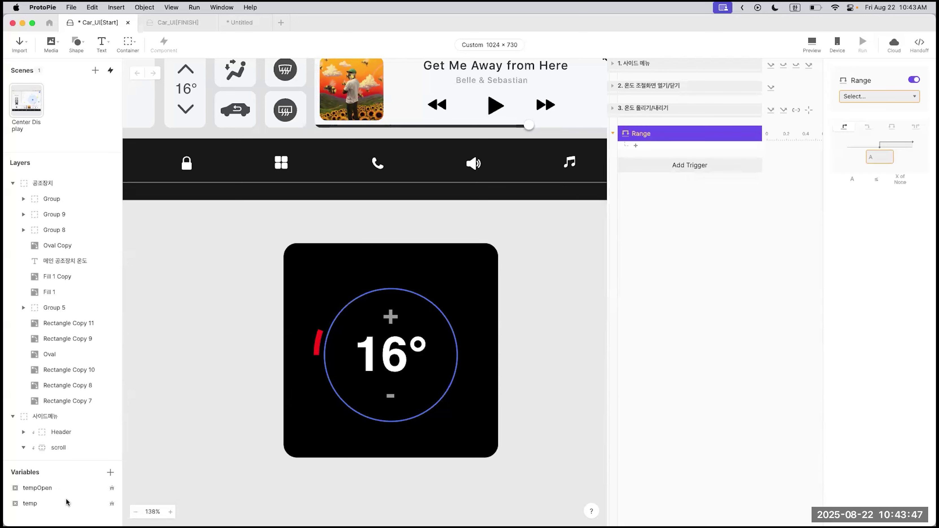
click(54, 505)
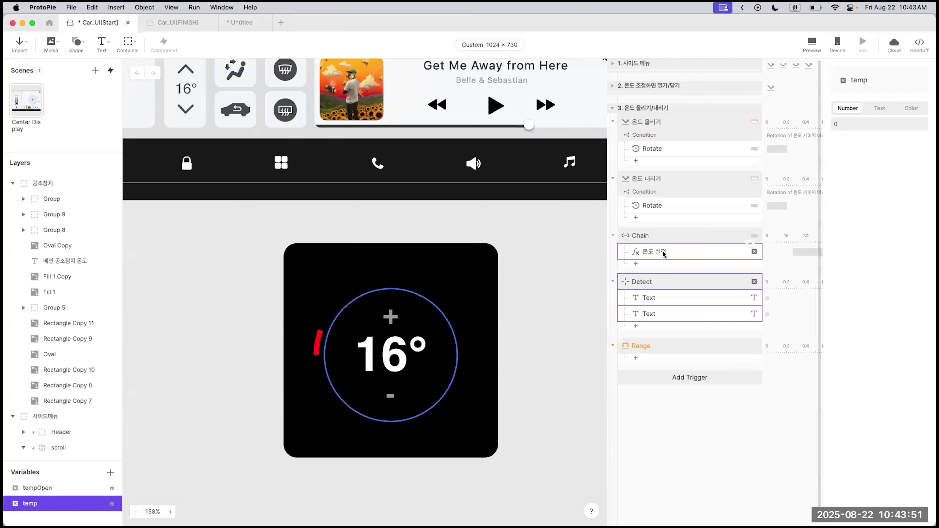
click(641, 346)
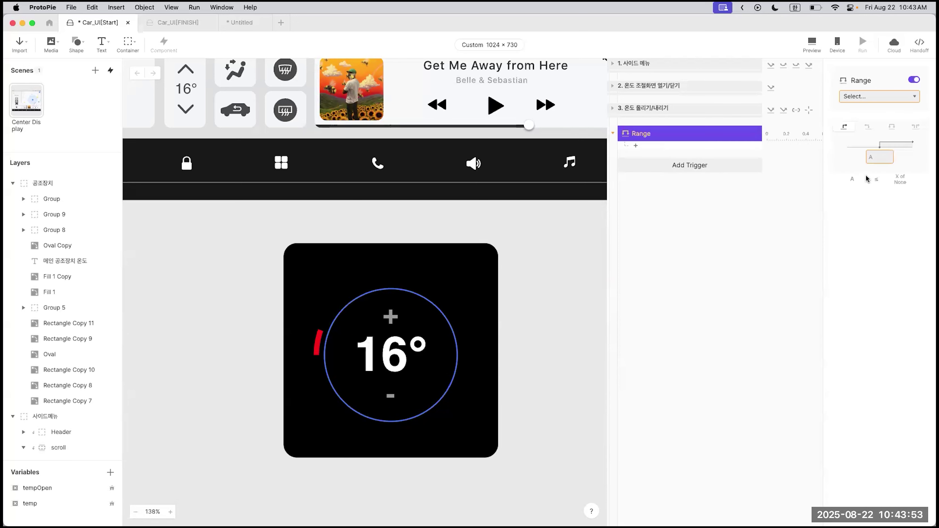
click(899, 98)
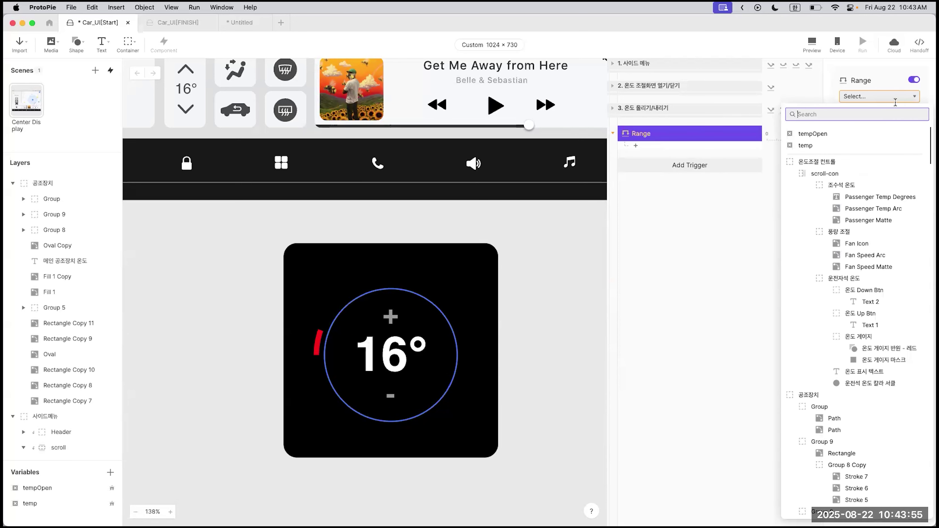
click(836, 146)
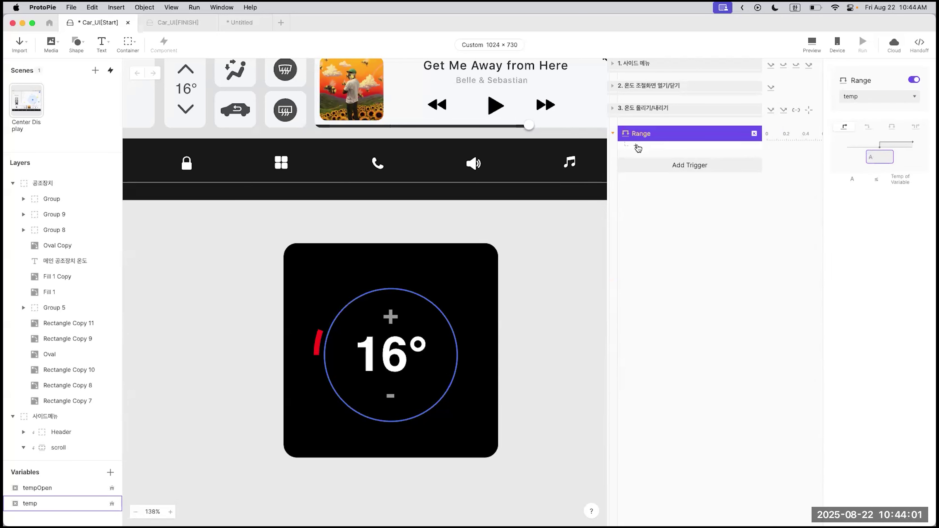
click(637, 147)
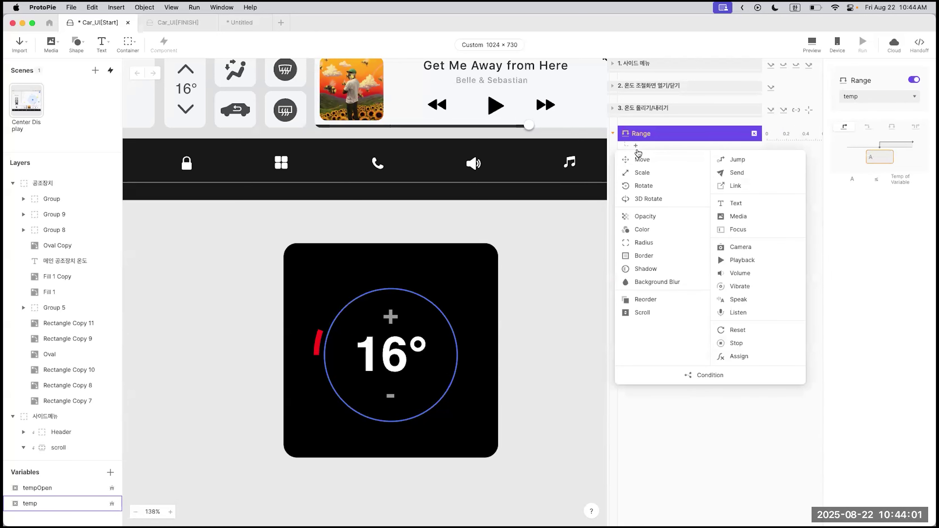
click(661, 135)
click(880, 156)
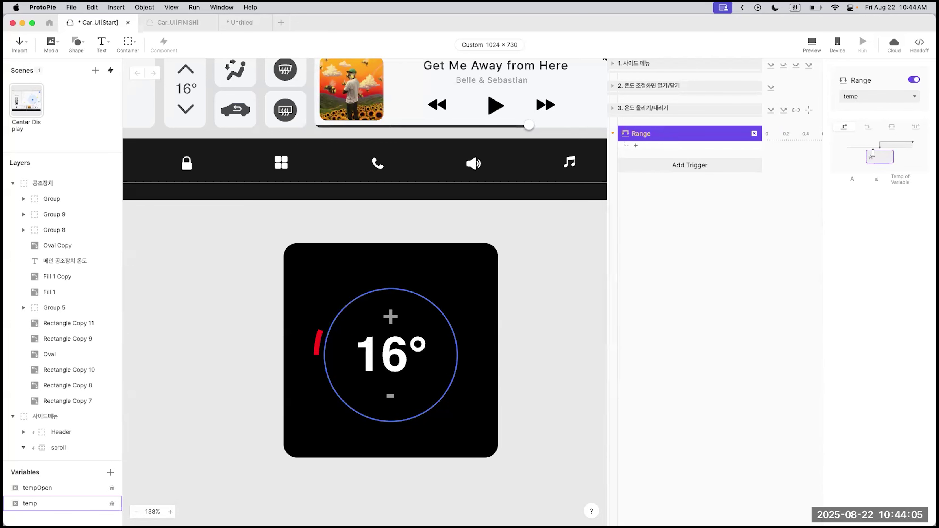
click(892, 133)
click(844, 126)
Step: Preview the Car_UI[FINISH] prototype, raising and lowering the climate dial between 16° and 24° to examine its colour ranges, and close the preview
click(186, 23)
click(812, 42)
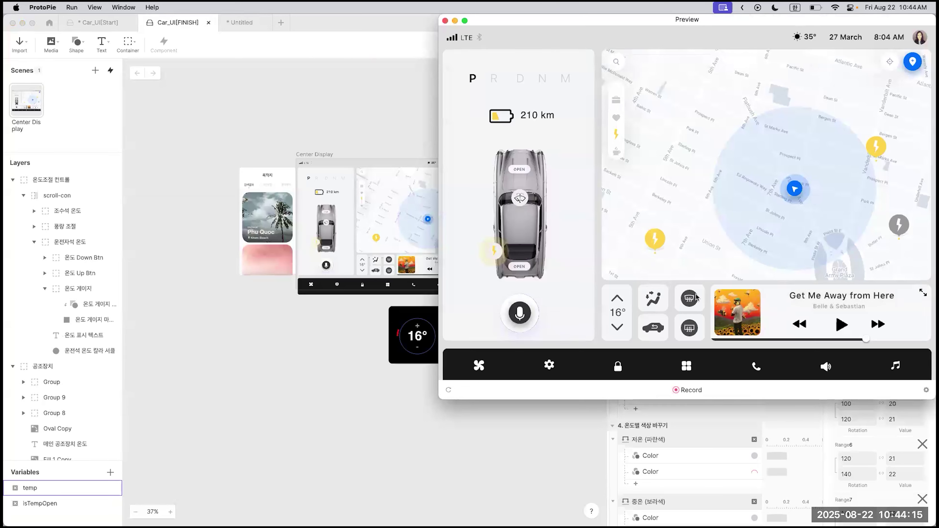
click(611, 295)
click(765, 147)
click(765, 147)
click(767, 204)
click(767, 205)
click(768, 147)
click(767, 147)
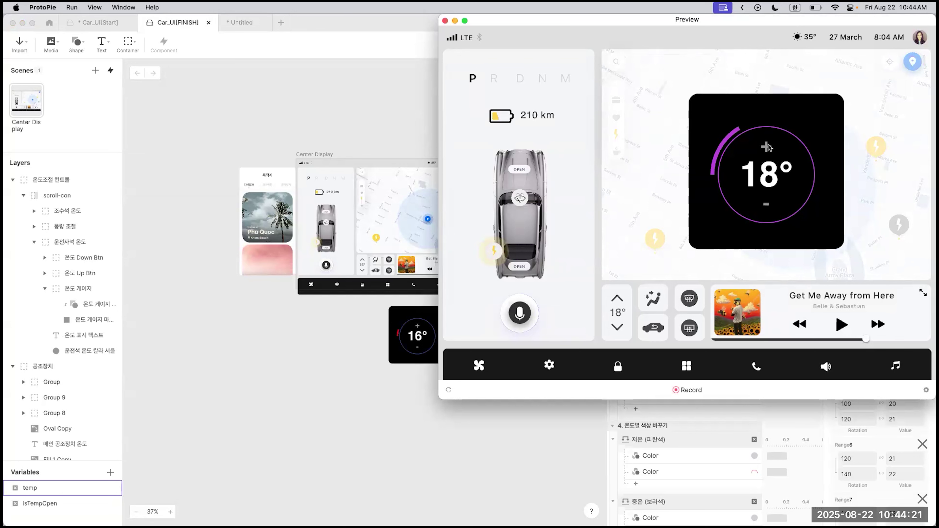
click(766, 147)
click(766, 147)
click(766, 146)
click(766, 146)
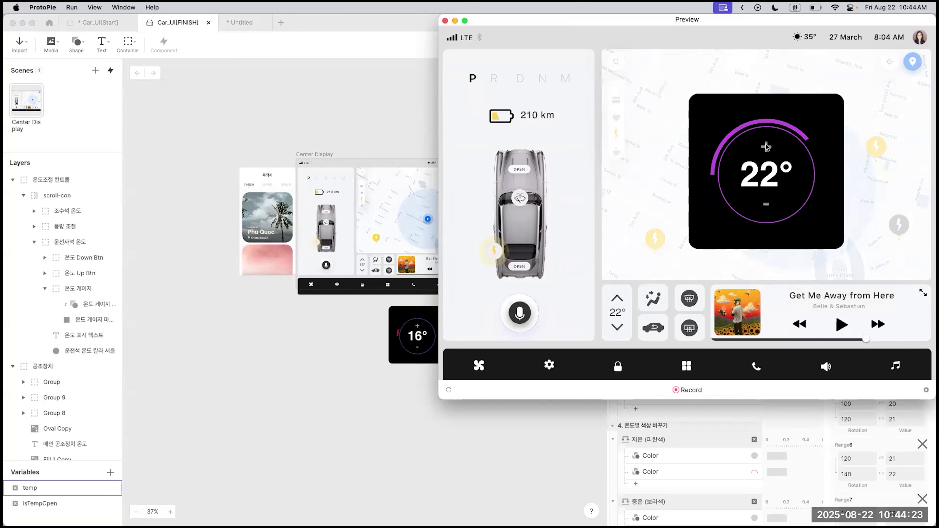
click(763, 203)
click(763, 202)
click(763, 203)
click(762, 202)
click(762, 143)
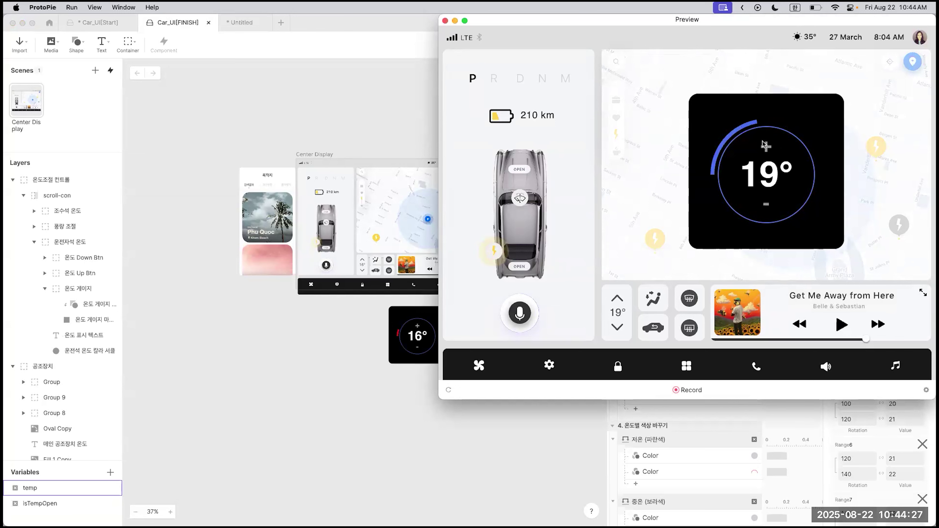
click(763, 142)
click(765, 146)
click(765, 145)
click(766, 146)
click(765, 207)
click(765, 206)
click(765, 207)
click(765, 207)
click(765, 207)
click(765, 207)
click(765, 207)
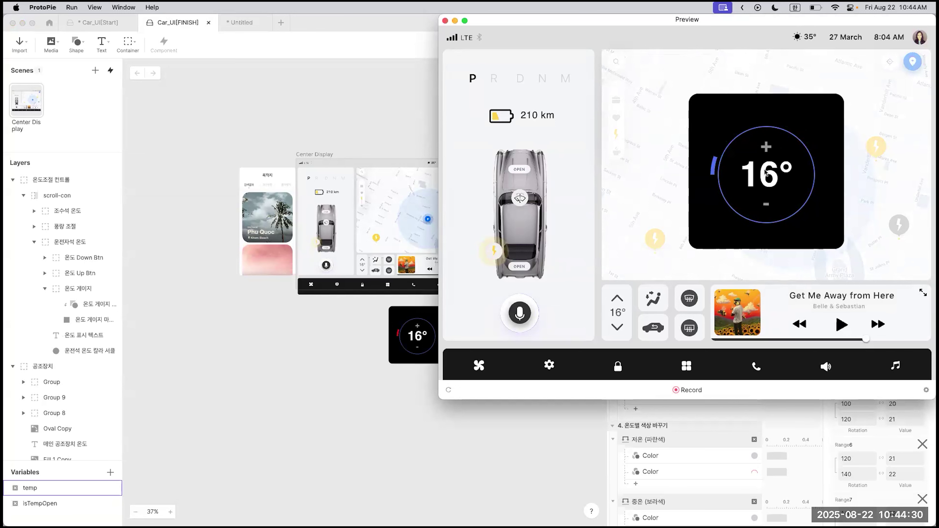
click(765, 146)
click(765, 146)
click(765, 146)
click(765, 146)
click(765, 146)
click(765, 146)
click(765, 146)
click(766, 146)
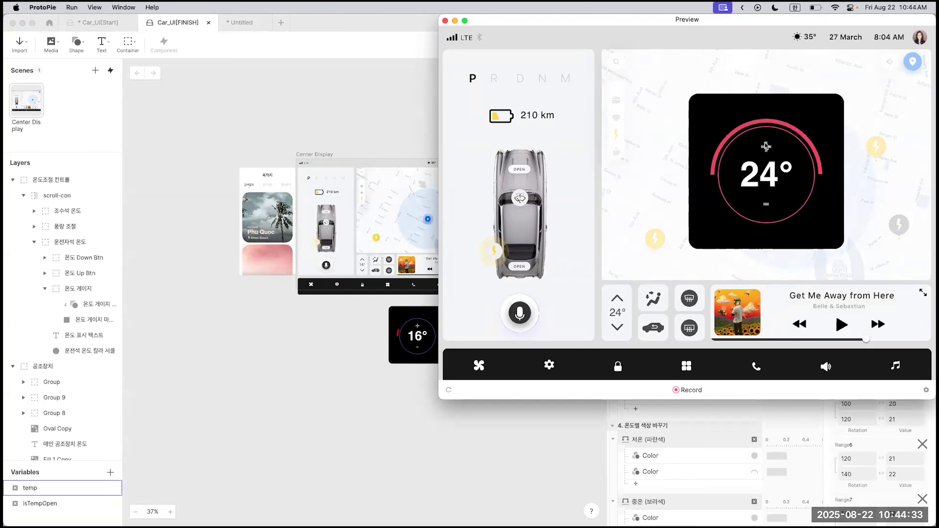
click(445, 20)
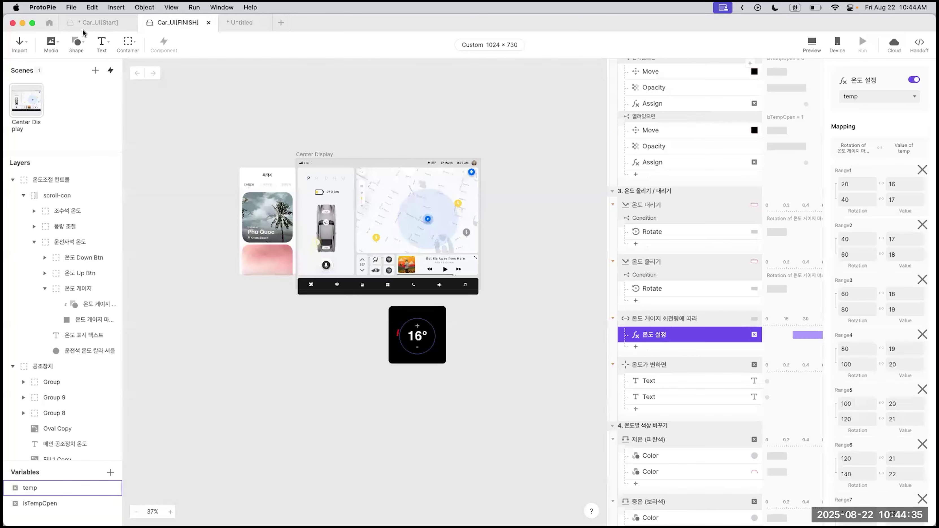
Step: Return to the Car_UI[Start] prototype and make the Range trigger fire when temp is less than or equal to 18
click(90, 26)
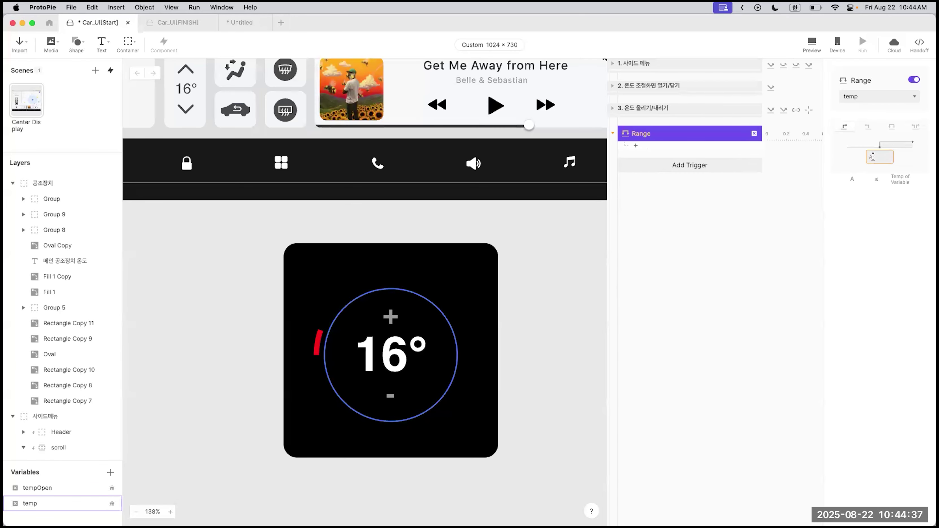
click(864, 127)
text(18)
key(Return)
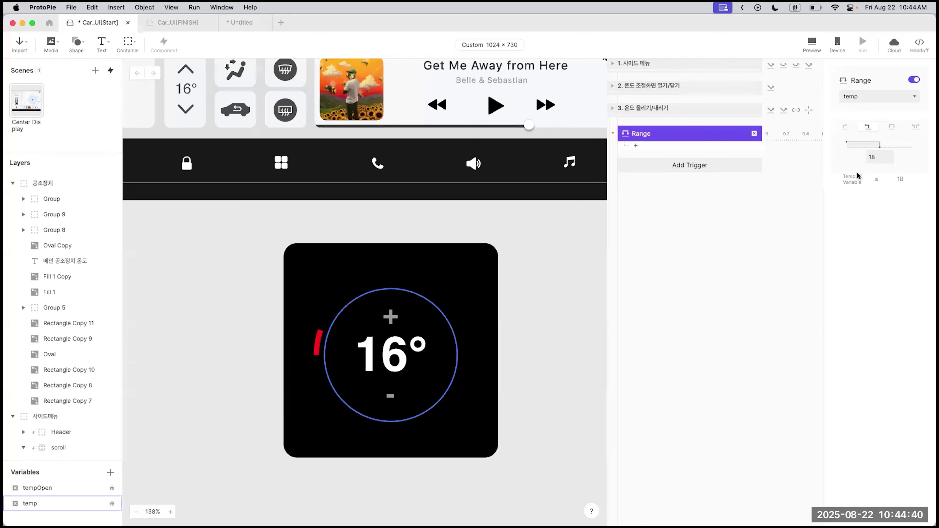
click(684, 151)
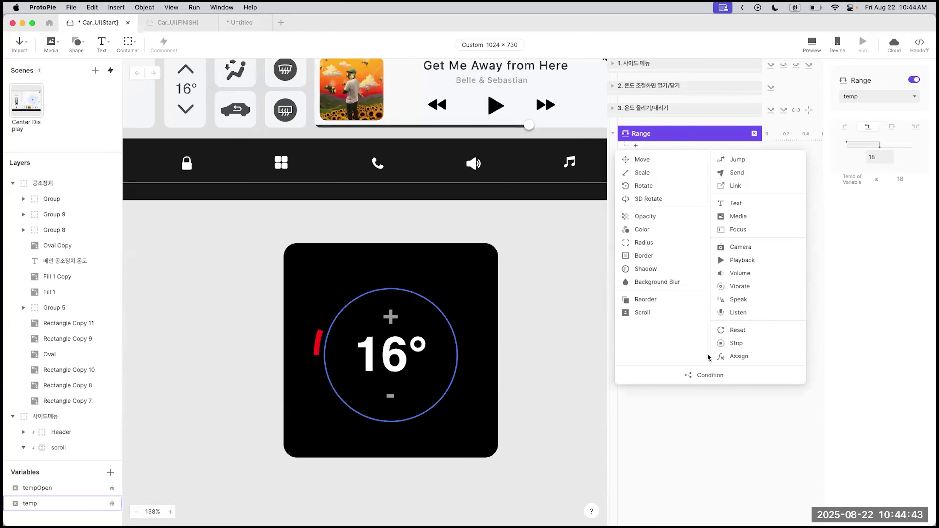
click(654, 465)
Step: Add a Color response for the 운전석 온도 칼라 서클 layer under the Range trigger
scroll(78, 394, down, 5)
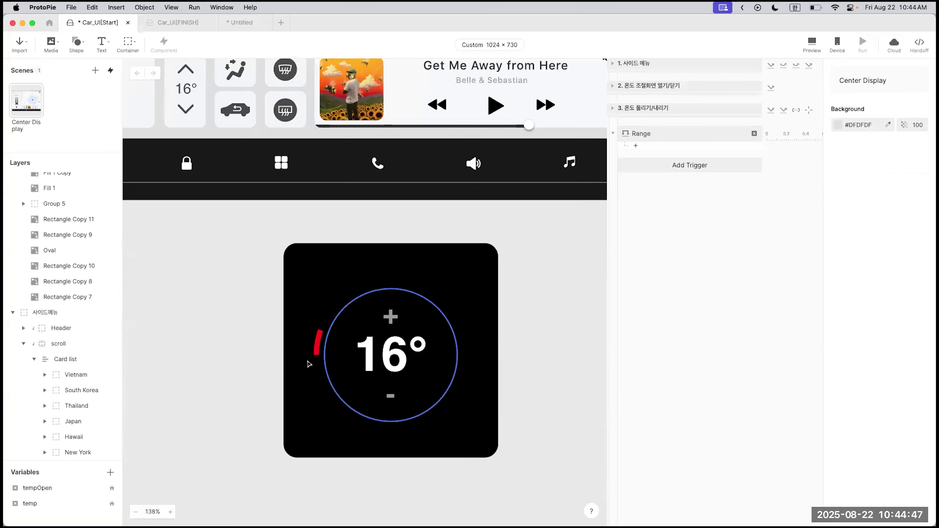
scroll(69, 388, down, 3)
scroll(45, 296, up, 10)
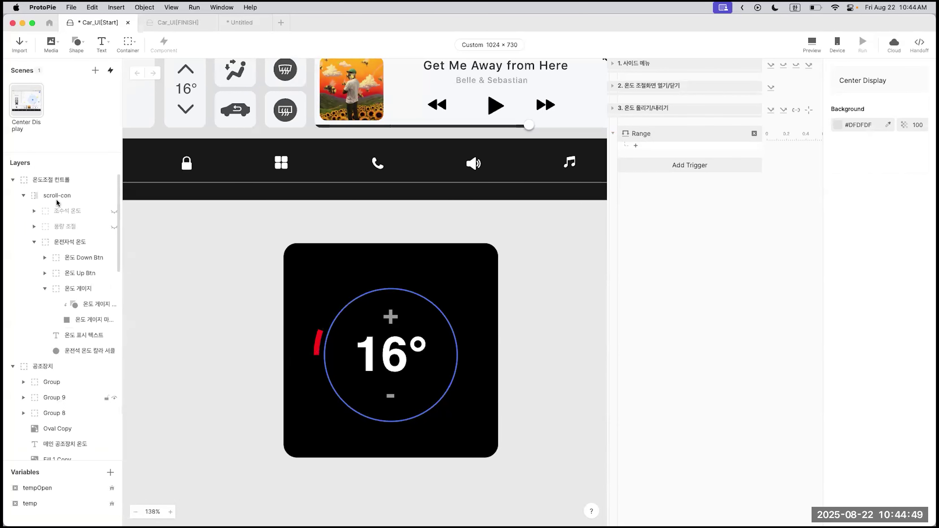
click(78, 351)
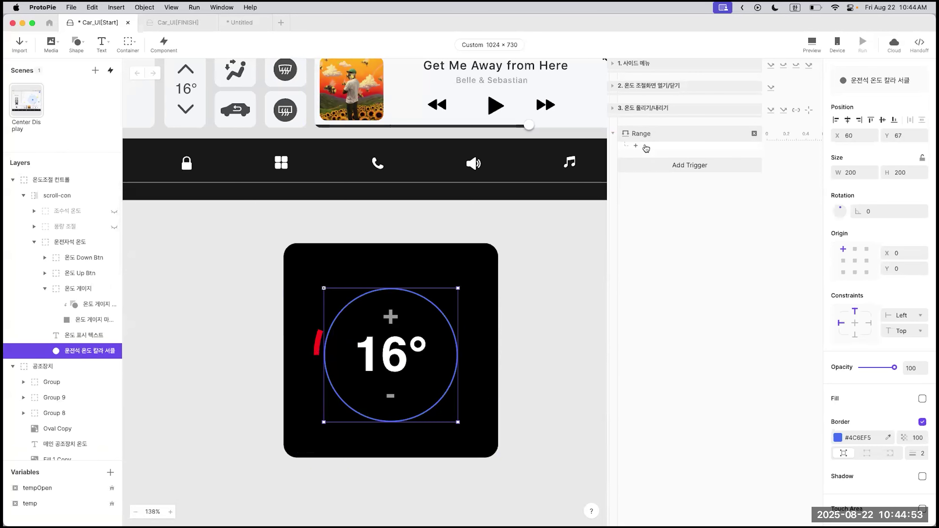
click(636, 146)
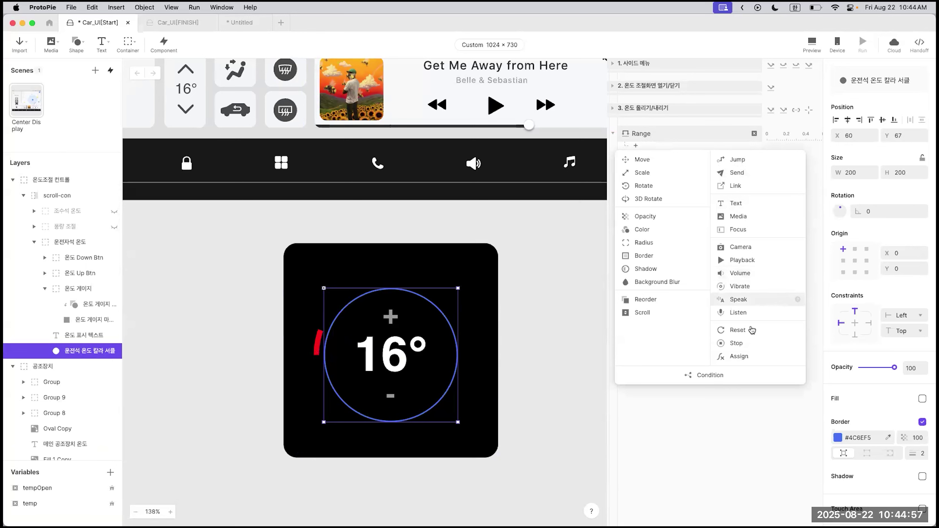
click(656, 231)
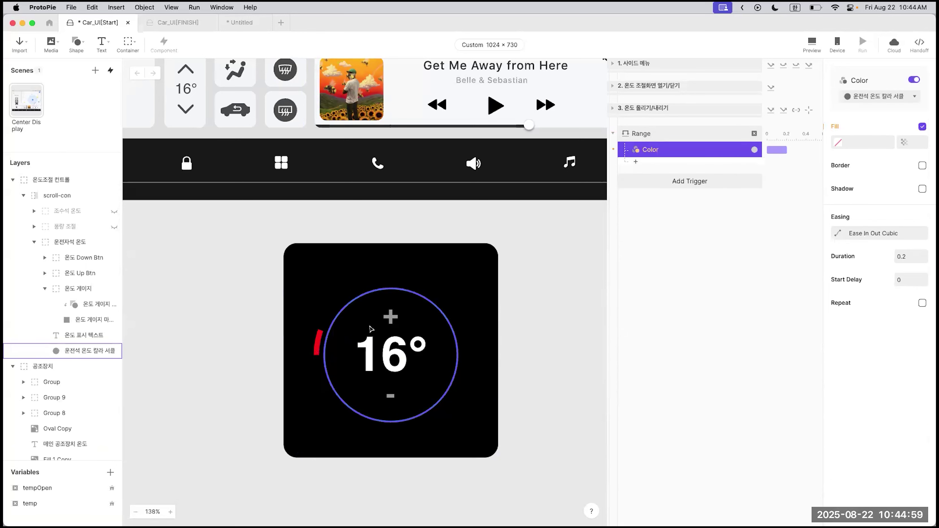
Step: Add a second Color response under the Range trigger for the 온도 게이지 반원 - 레드 layer
click(76, 304)
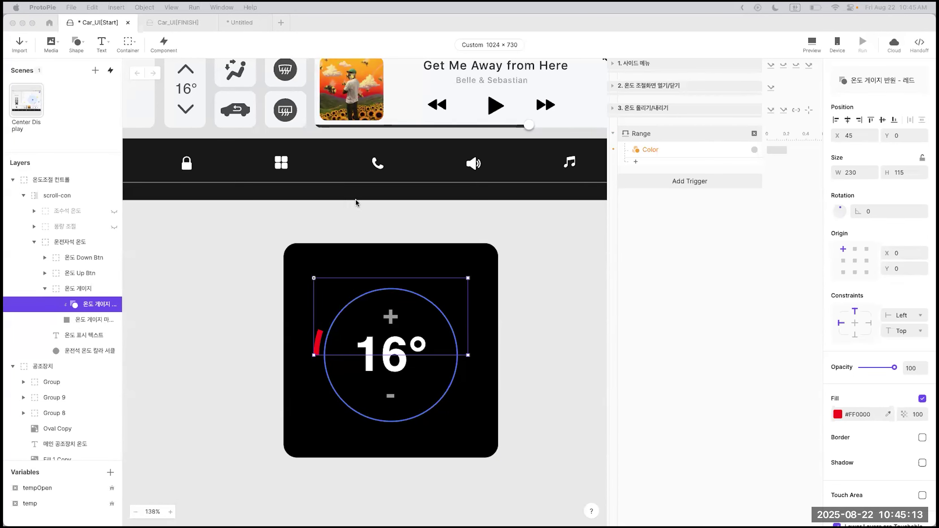
click(636, 162)
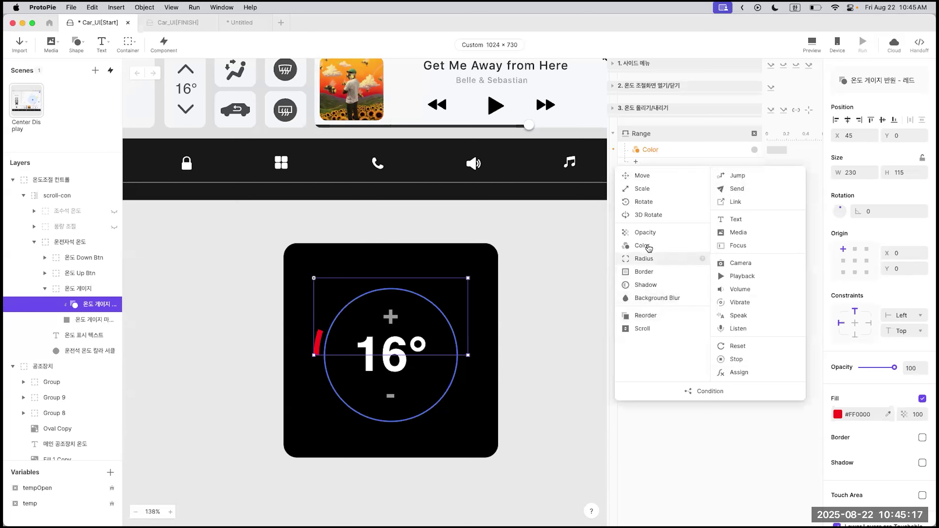
click(648, 247)
Step: Compare the two Color responses with the fill and border settings of the circle and gauge layers they target
click(678, 152)
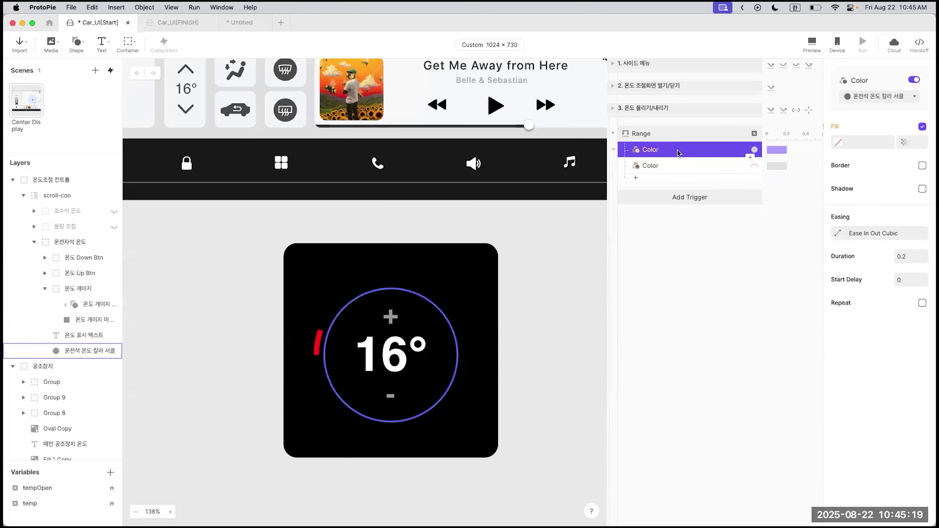
click(681, 165)
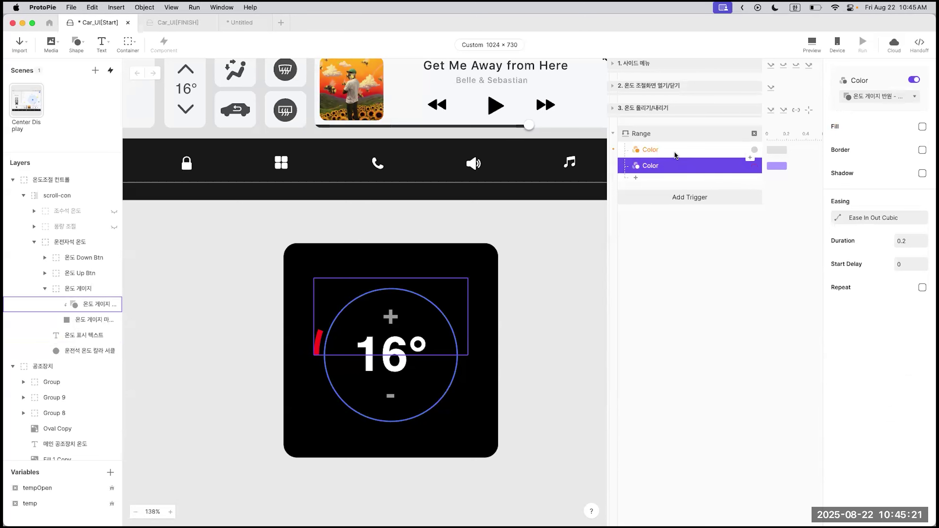
click(675, 153)
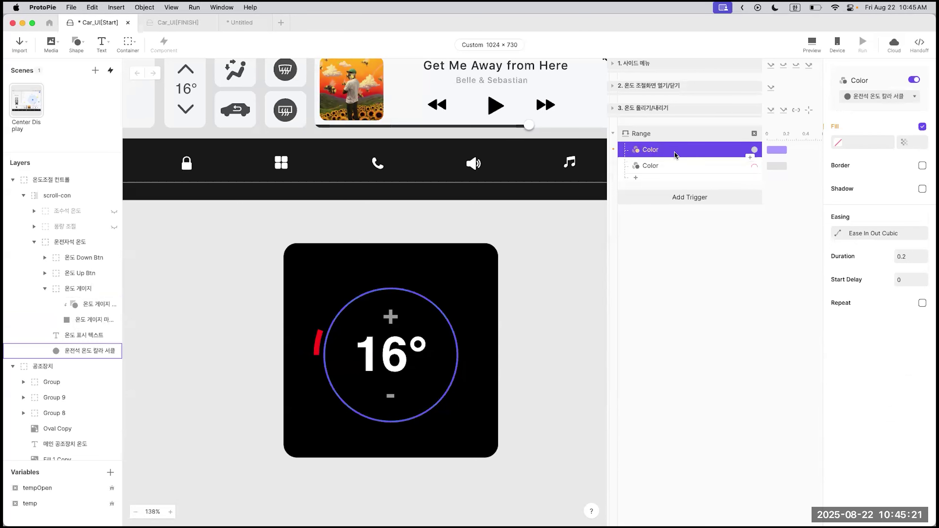
click(74, 356)
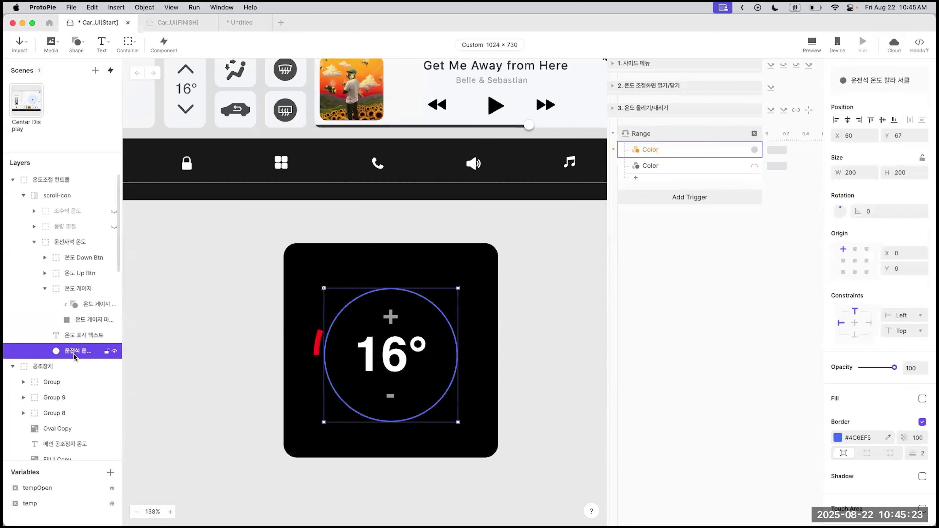
click(81, 306)
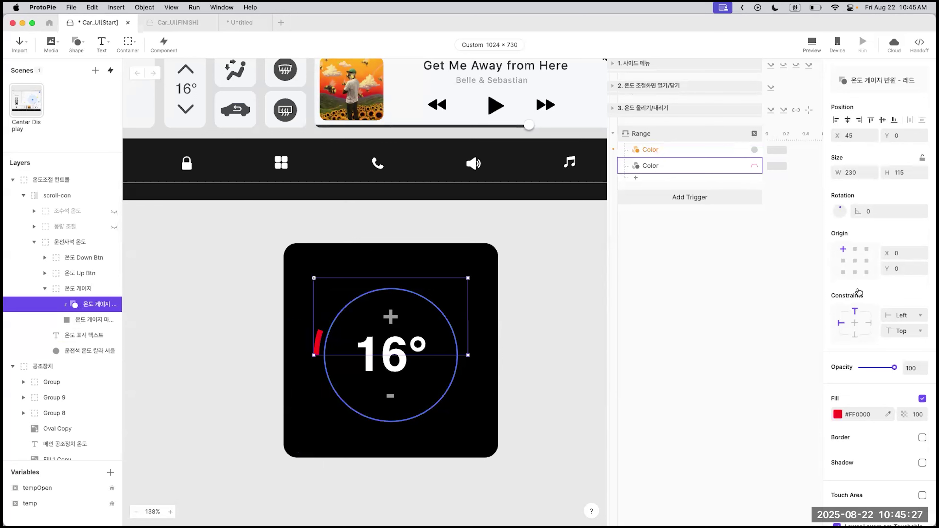
click(107, 348)
scroll(834, 354, down, 3)
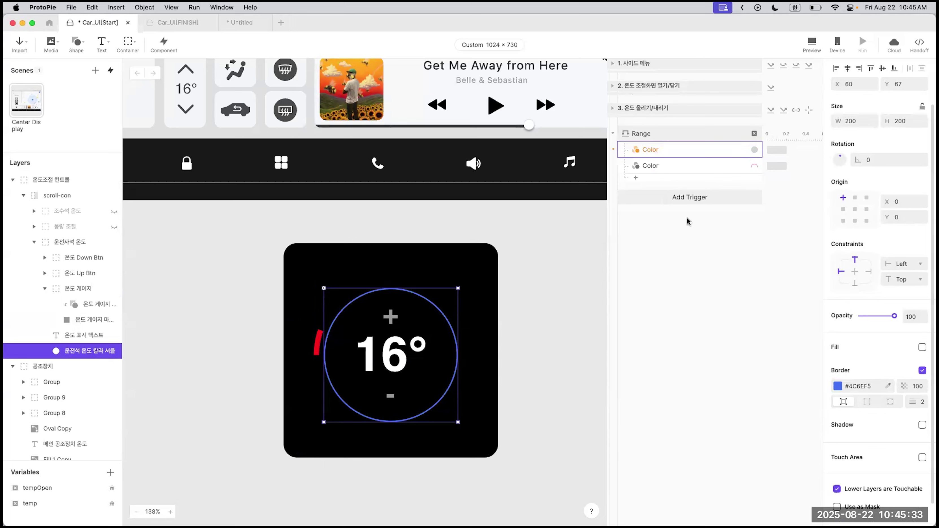
Step: Make the 운전석 온도 칼라 서클 Color response change the border instead of the fill, using #4C6EF5 at 100% opacity
click(647, 151)
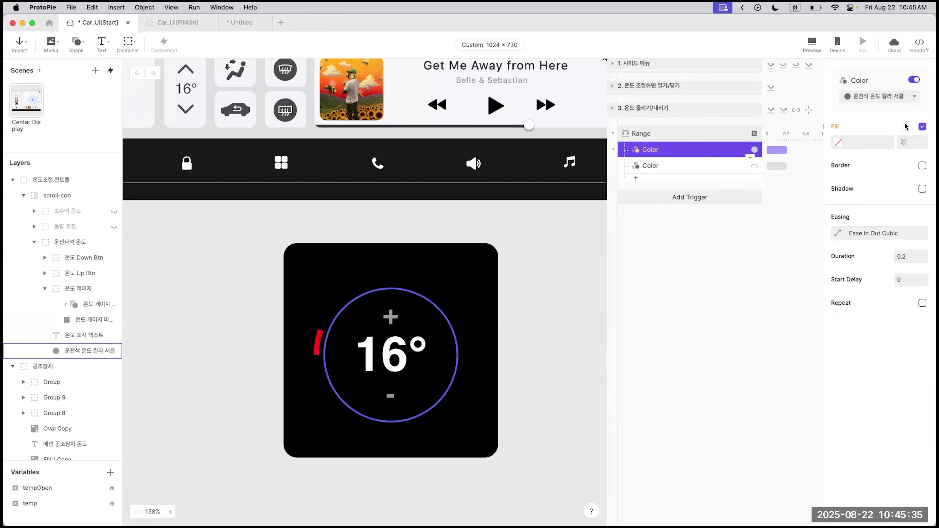
click(922, 126)
click(922, 149)
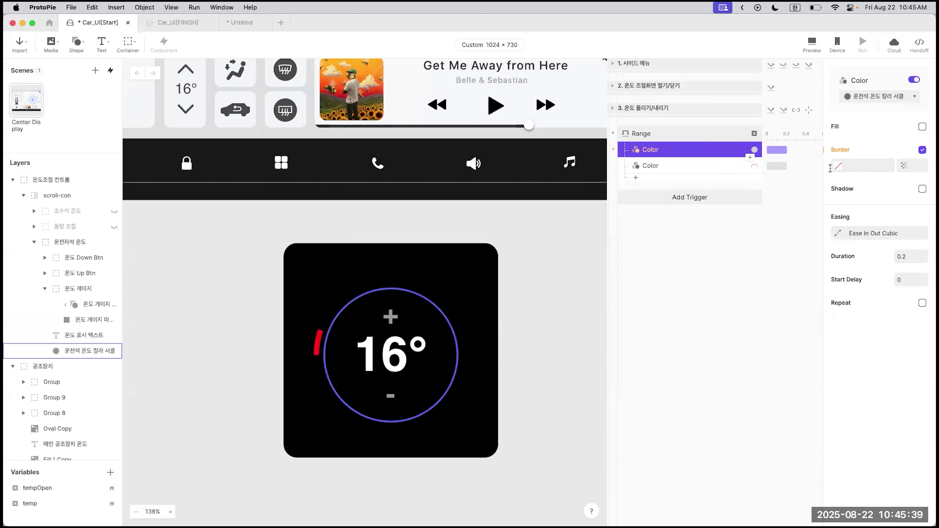
click(839, 167)
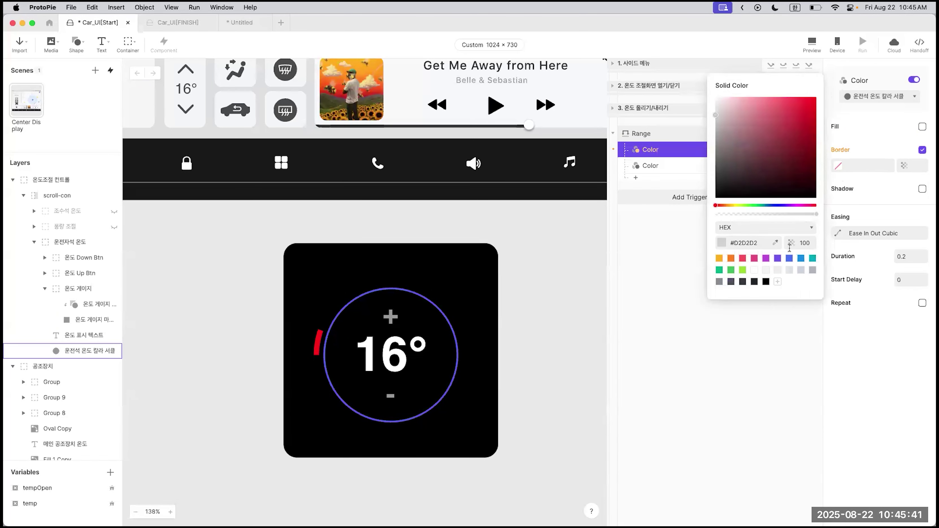
click(789, 258)
click(913, 166)
click(920, 166)
key(Return)
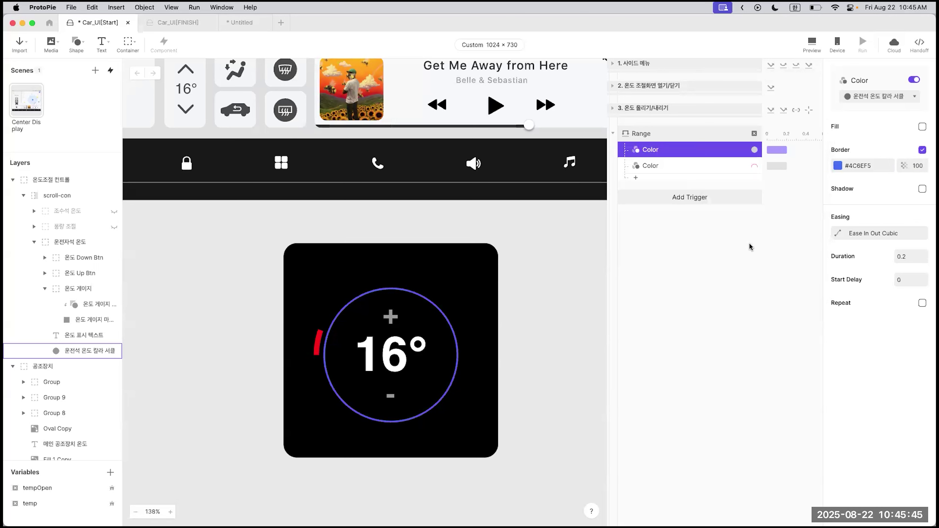
Step: Enable the fill in the gauge half-circle's Color response and set it to #4C6EF5 at 100% opacity
click(660, 169)
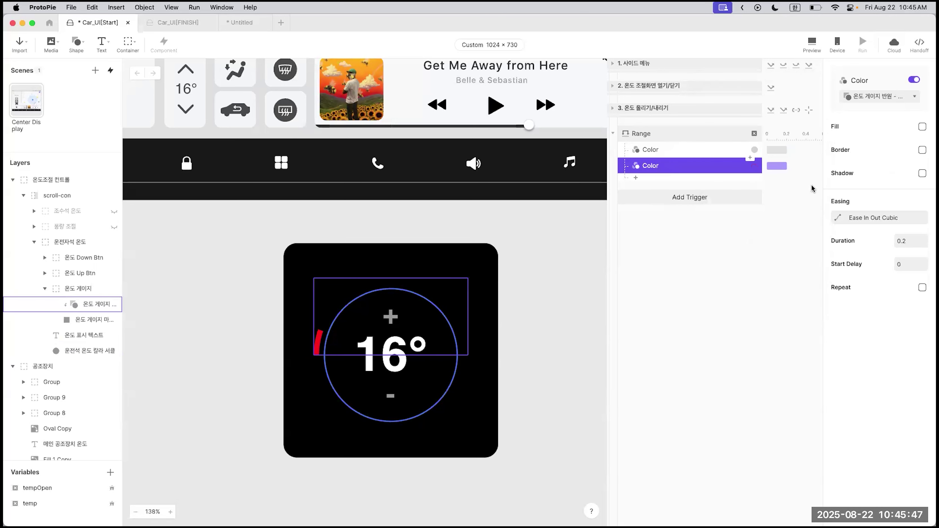
click(922, 127)
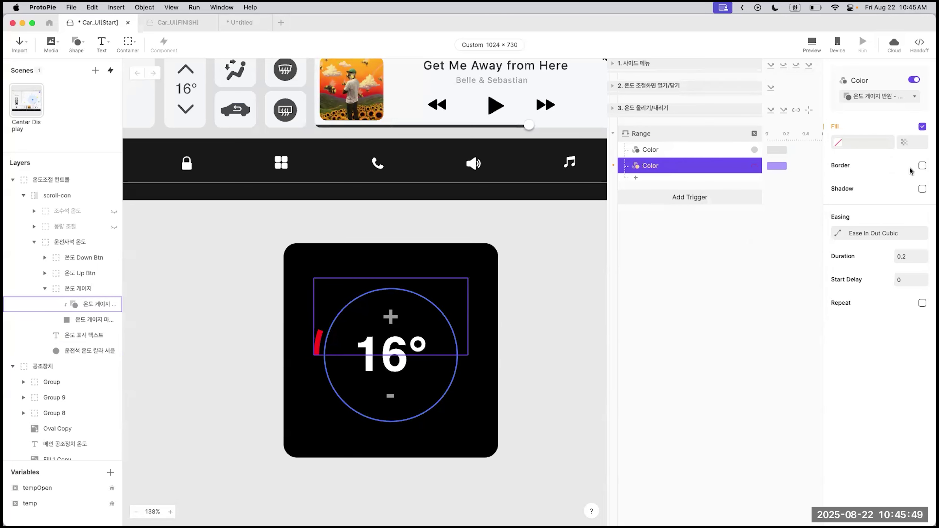
click(838, 144)
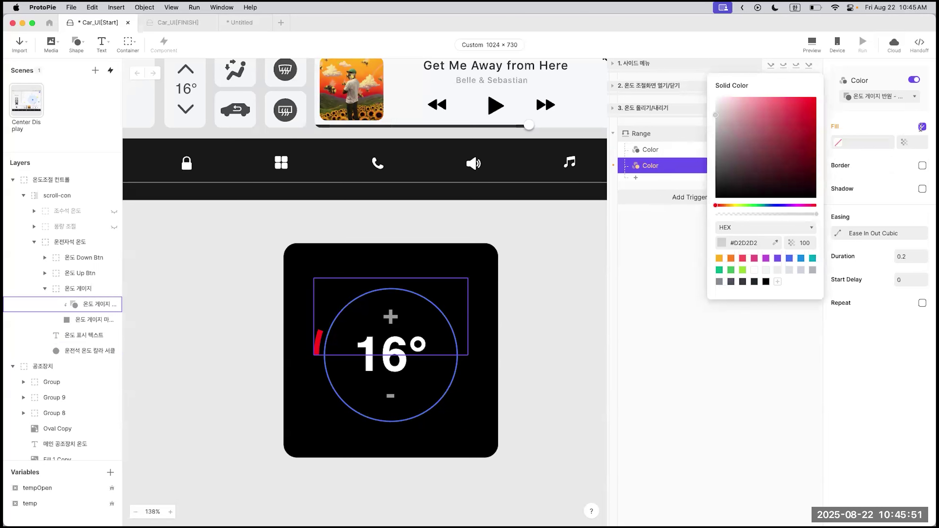
click(789, 258)
click(867, 369)
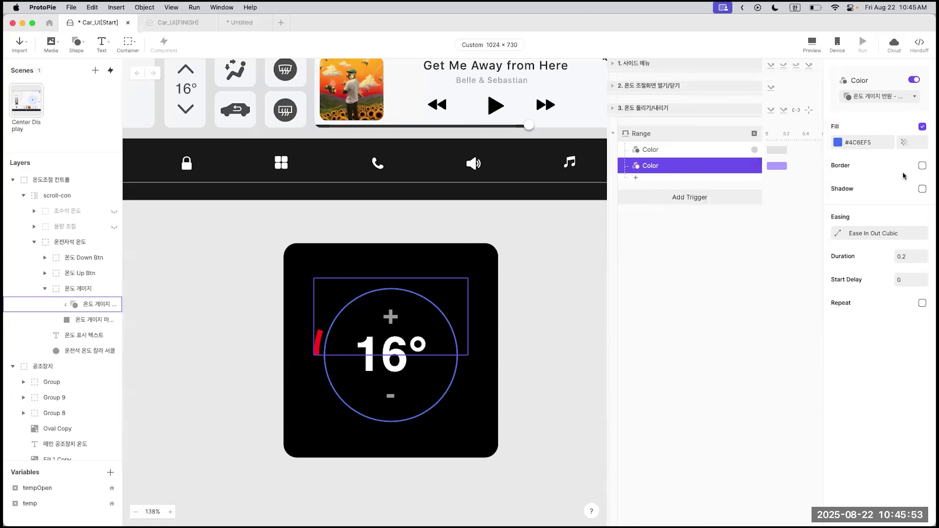
click(918, 142)
key(Return)
Step: Review the Range trigger's condition and the color settings of its circle and gauge responses
click(637, 152)
click(643, 167)
click(660, 135)
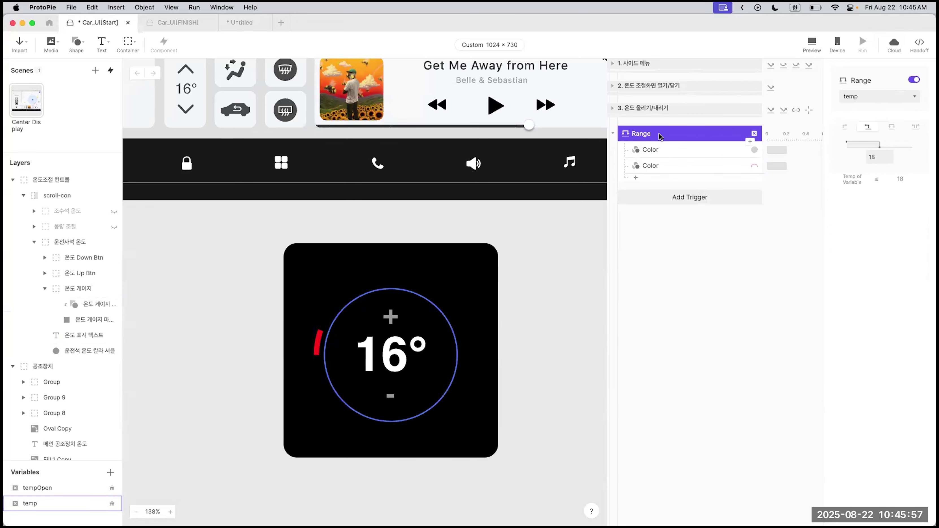
click(681, 153)
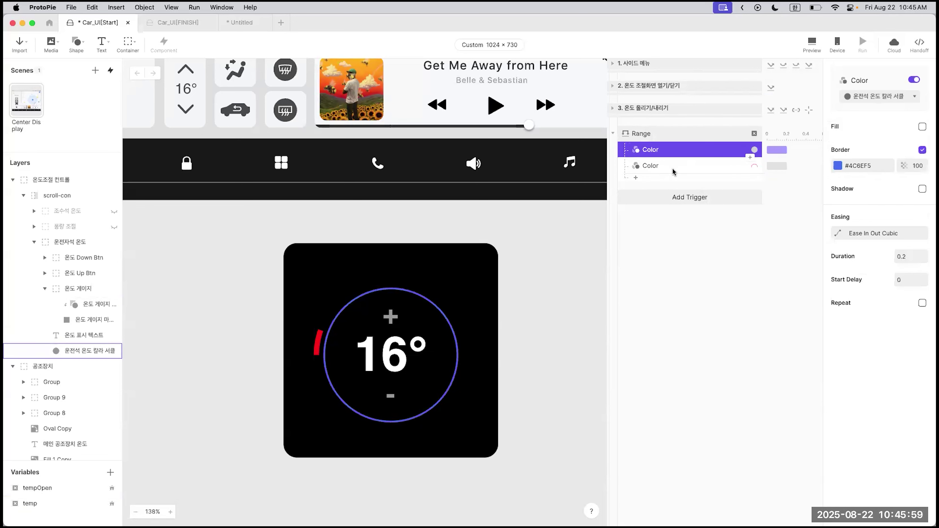
click(671, 166)
click(671, 152)
click(670, 166)
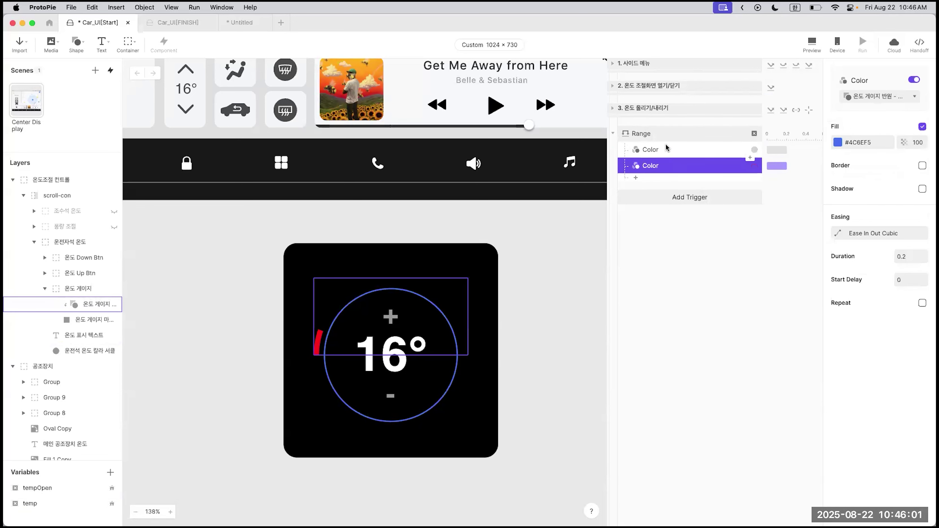
Step: Duplicate the Range trigger with its Color responses and make the copy fire when temp is between 19 and 22
click(666, 135)
key(super+d)
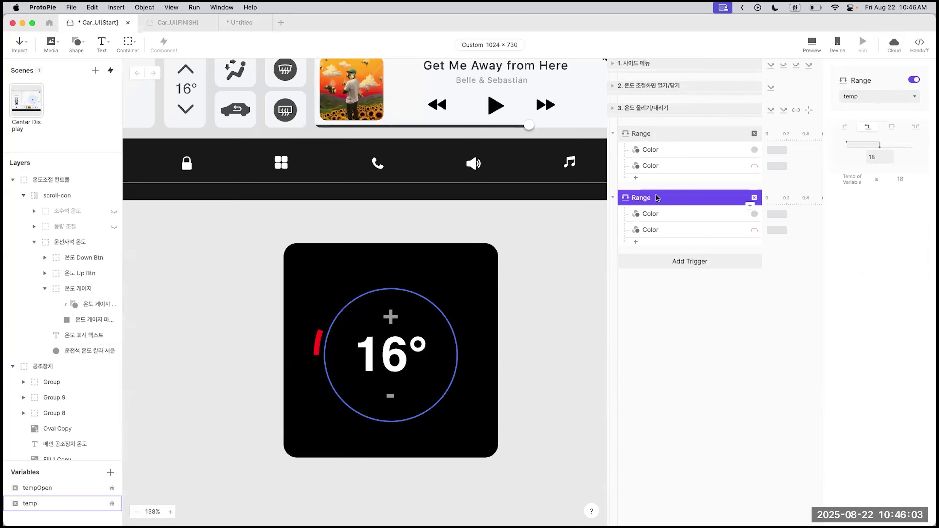
click(892, 129)
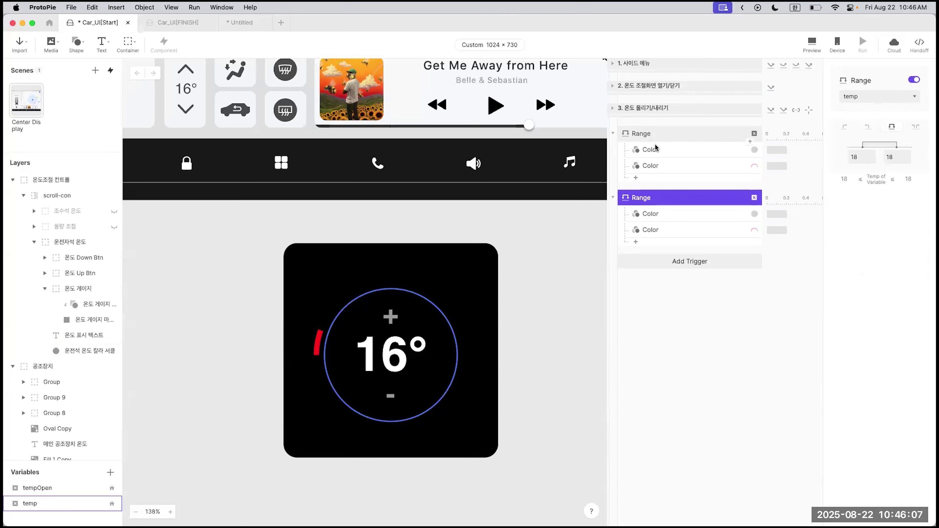
click(861, 159)
key(BackSpace)
key(BackSpace)
text(19)
click(895, 158)
key(BackSpace)
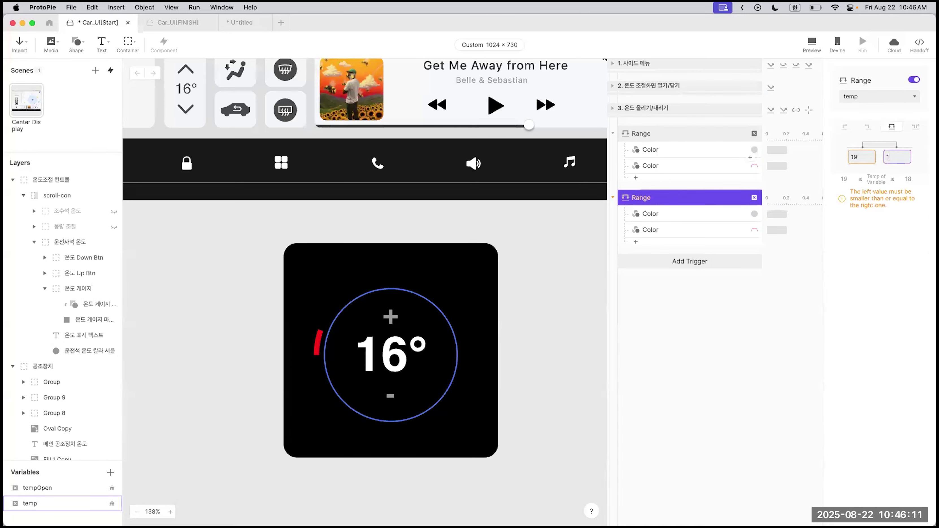
text(22)
key(Return)
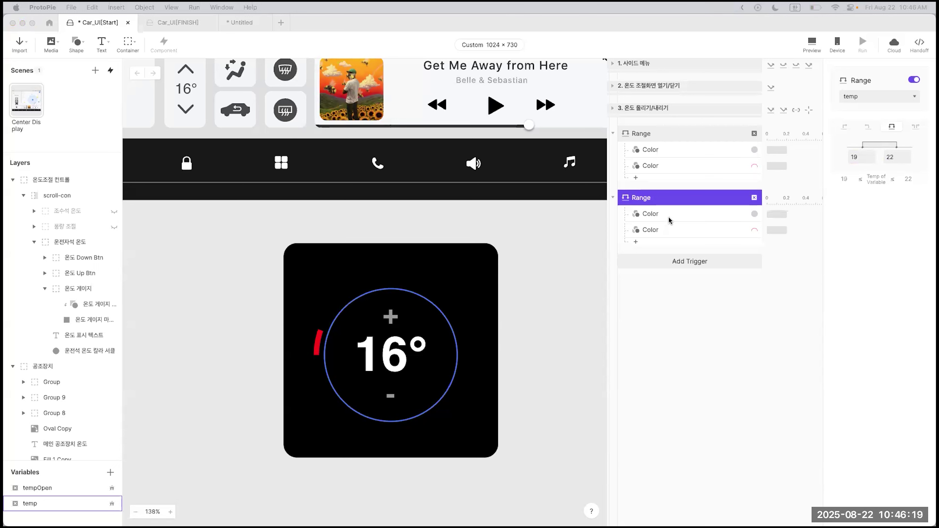
Step: Set the lower limit of the second Range trigger to 18
click(861, 156)
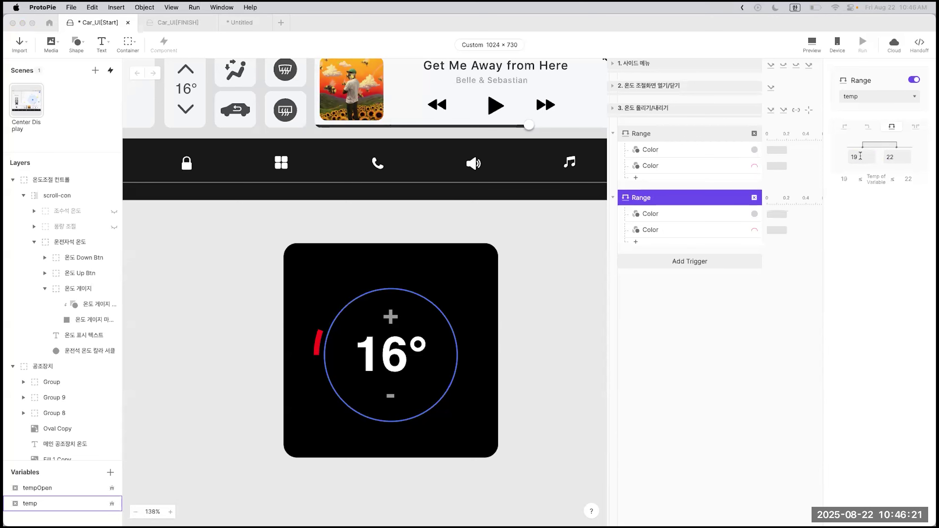
click(860, 157)
text(18)
Step: Under the second Range trigger, set the circle's border color and the gauge half-circle's fill color to #BE4BDB
click(758, 214)
click(838, 166)
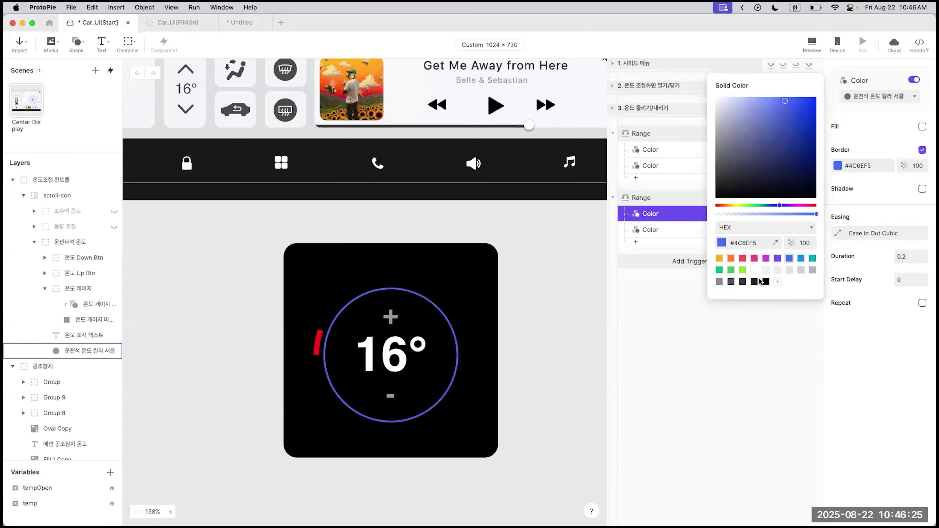
click(765, 258)
click(671, 239)
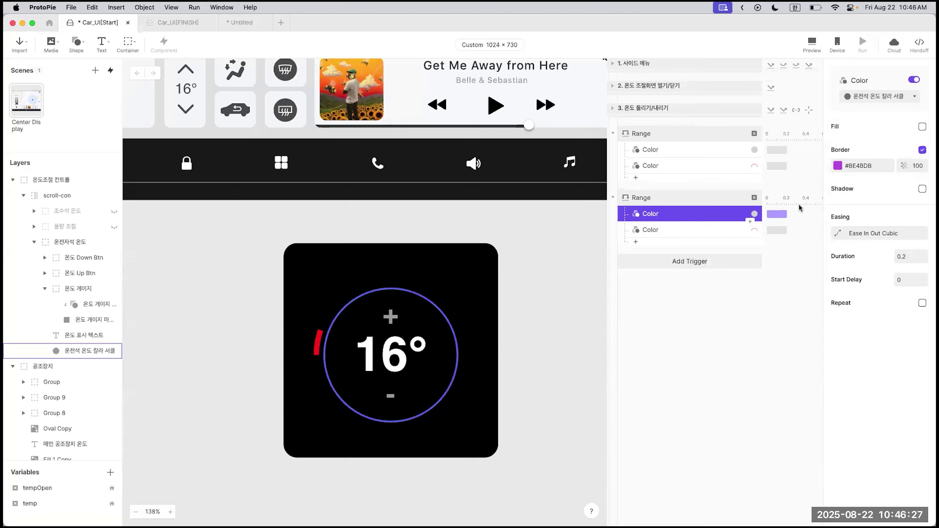
click(671, 230)
click(837, 142)
click(766, 258)
click(653, 217)
Step: Duplicate the second Range trigger and make the copy fire when temp is greater than or equal to 22
click(663, 200)
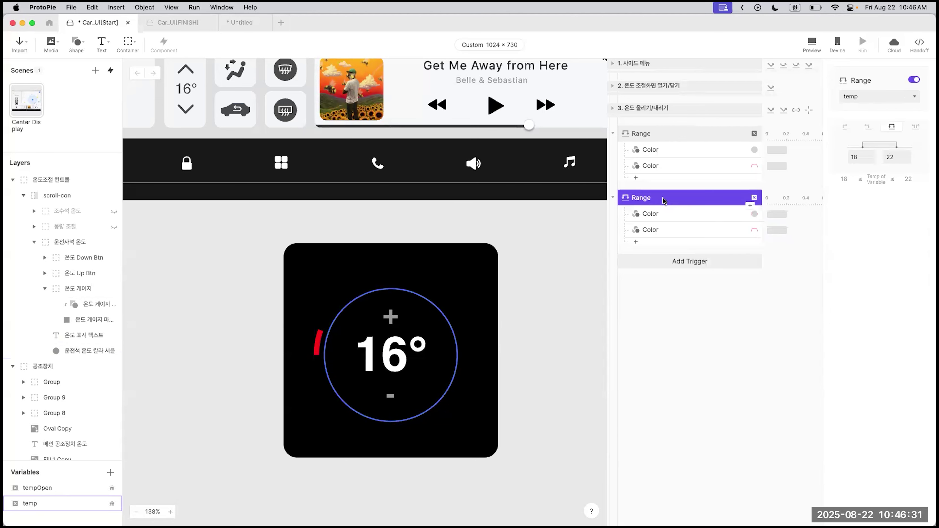
key(super+d)
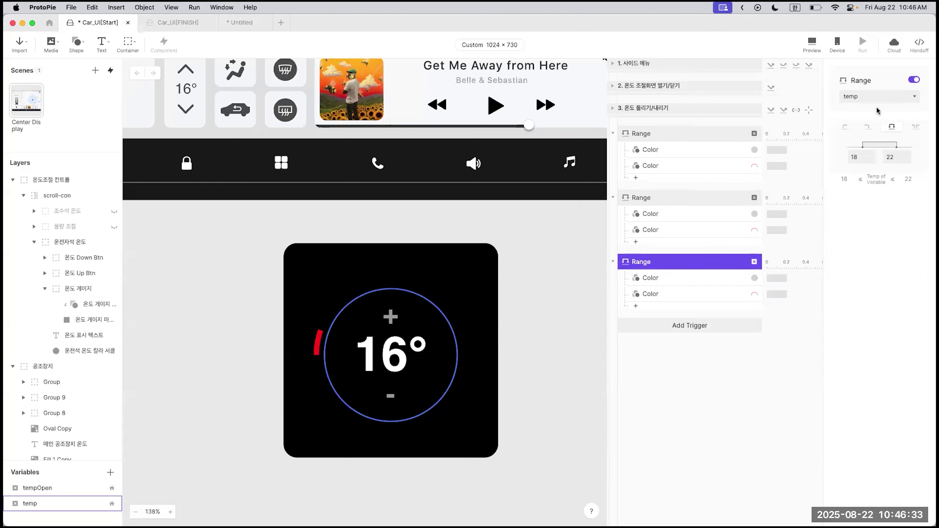
click(844, 127)
click(879, 156)
text(22)
key(Return)
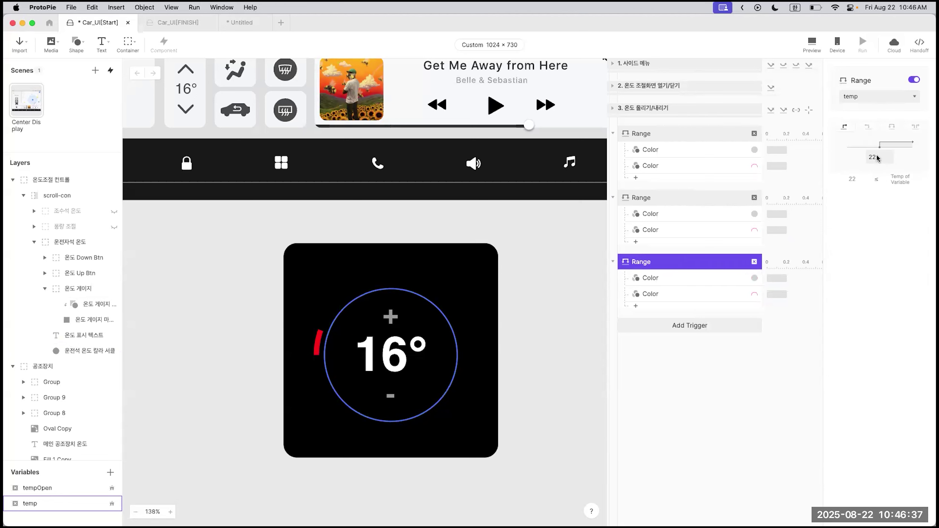
click(868, 127)
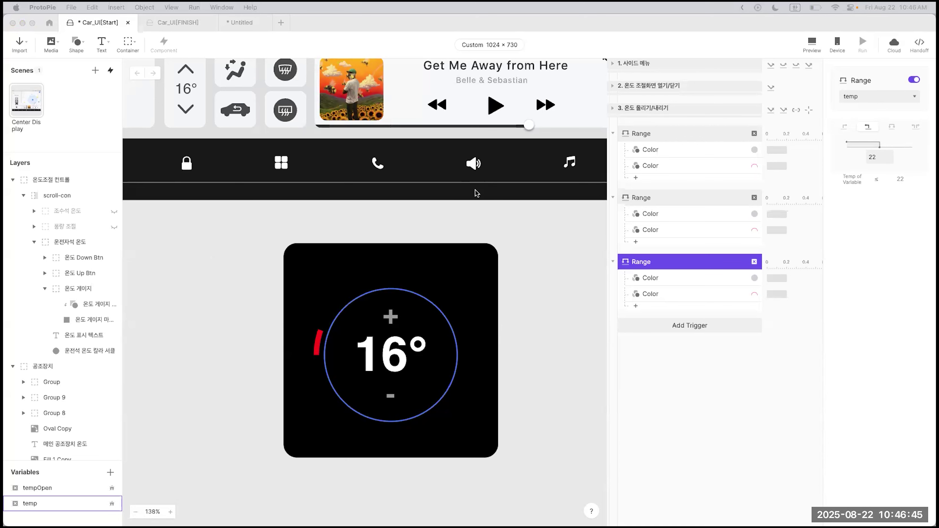
click(844, 127)
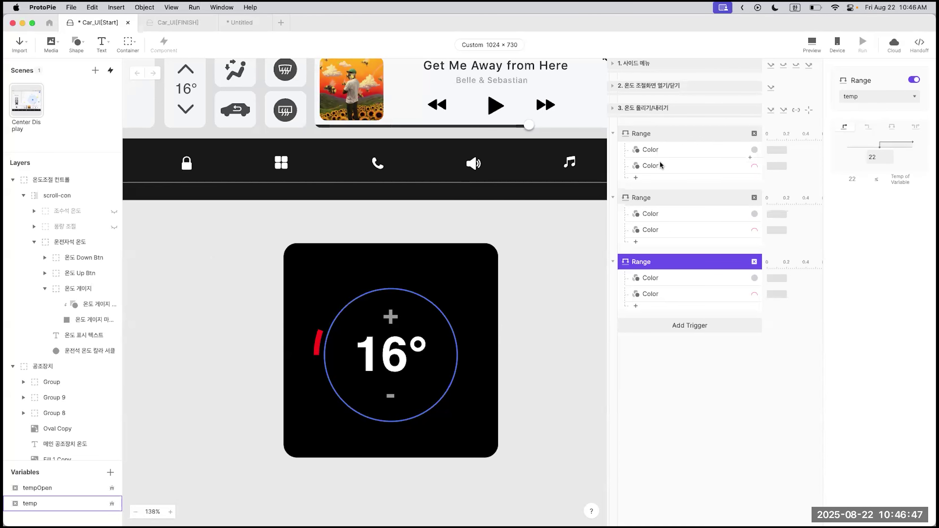
click(662, 141)
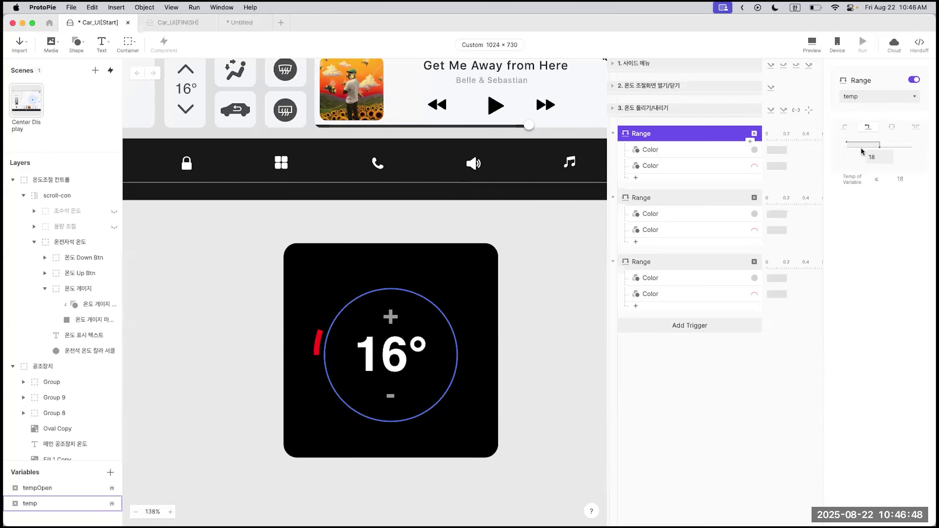
click(654, 262)
Step: Under the third Range trigger, set the circle's border color and the gauge half-circle's fill color to #FA5252
click(681, 286)
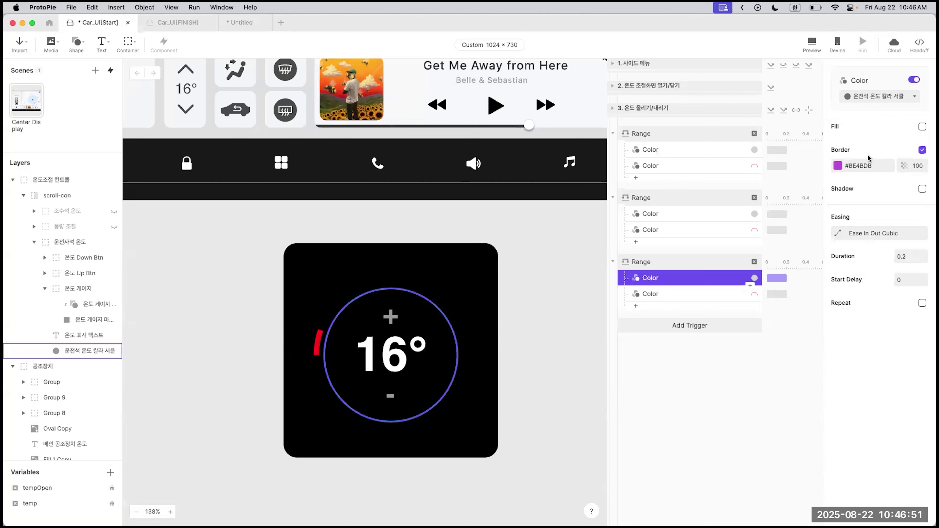
click(837, 166)
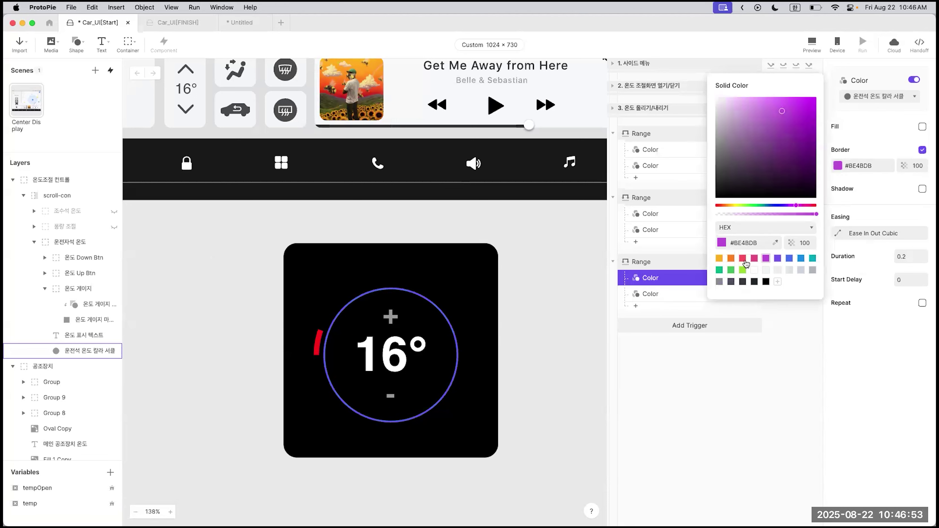
click(668, 296)
click(676, 294)
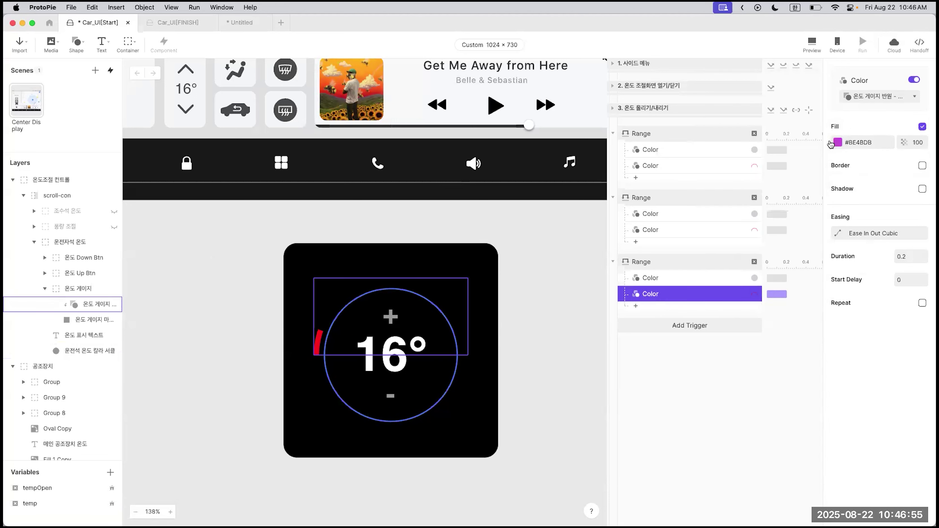
click(831, 144)
click(742, 257)
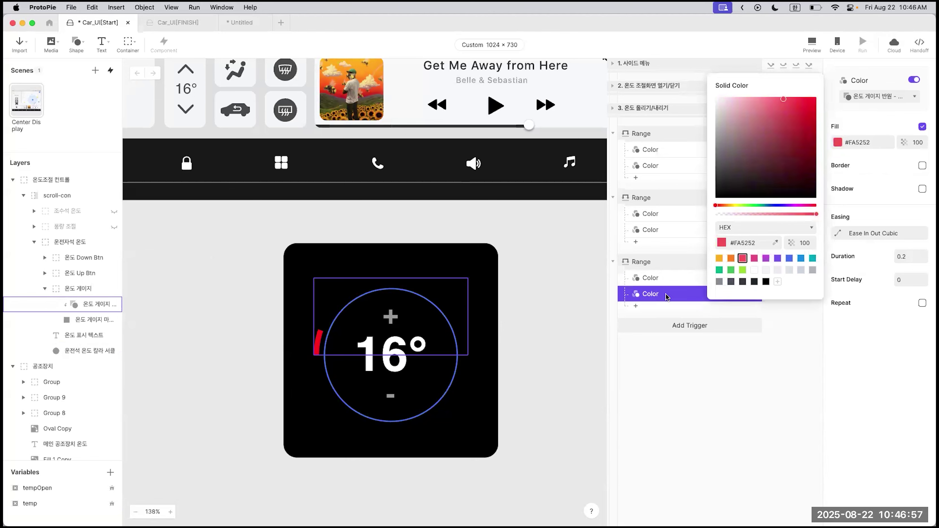
click(706, 377)
click(712, 386)
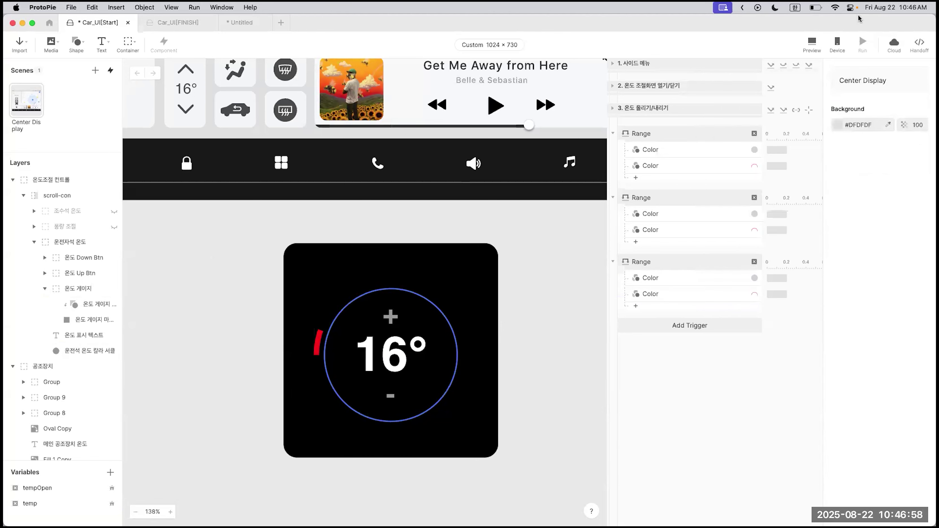
Step: Preview the prototype, open the temperature control and raise the temperature past 22° to check the circle and gauge colors
click(812, 43)
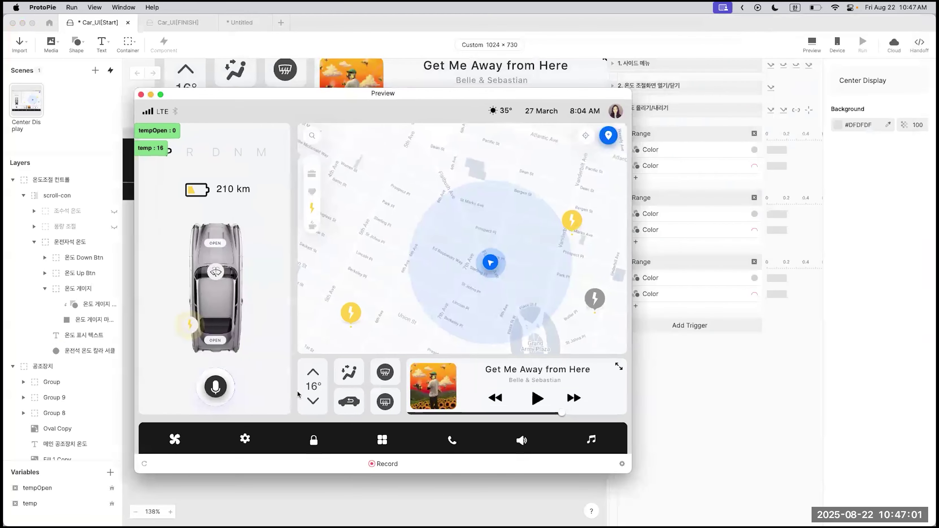
click(317, 384)
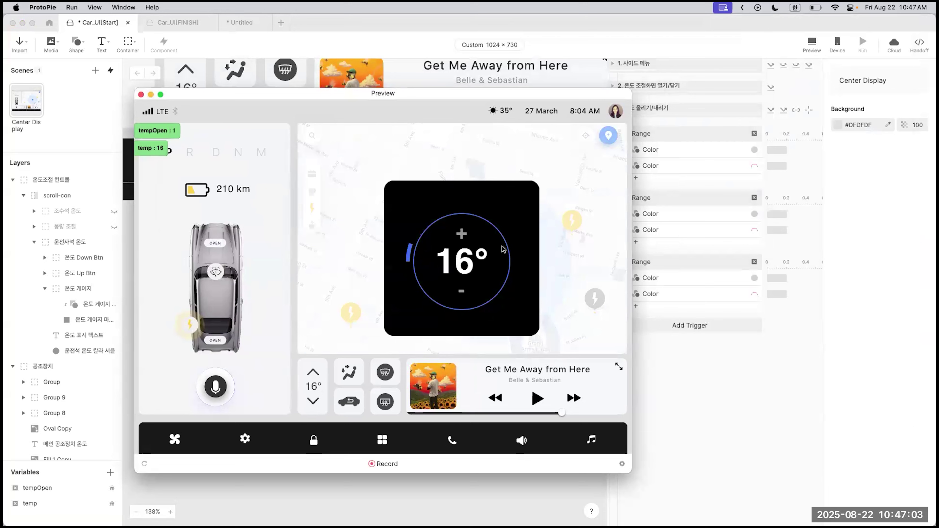
click(462, 235)
click(462, 235)
click(462, 235)
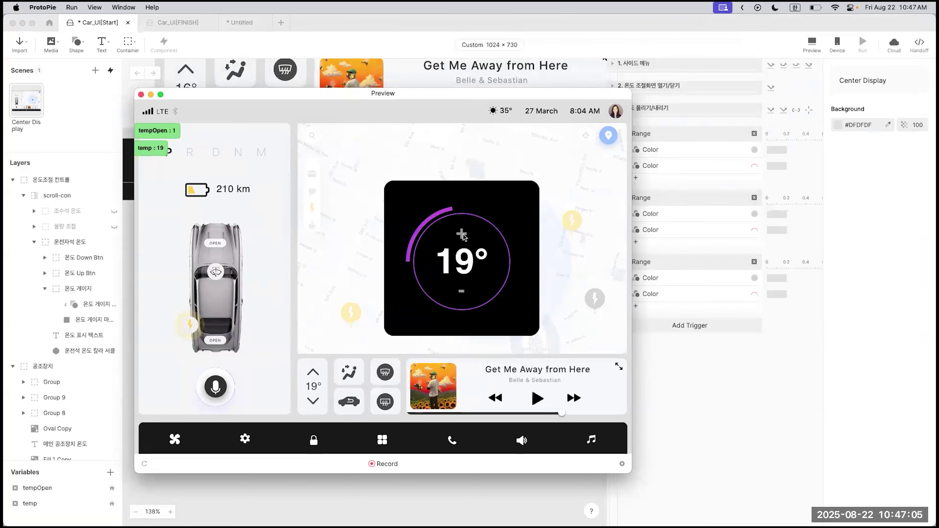
click(462, 235)
click(462, 235)
click(462, 235)
click(463, 236)
click(463, 236)
Step: Lower the previewed temperature to 17° to check the colors on the way down, and close the preview
click(462, 293)
click(462, 293)
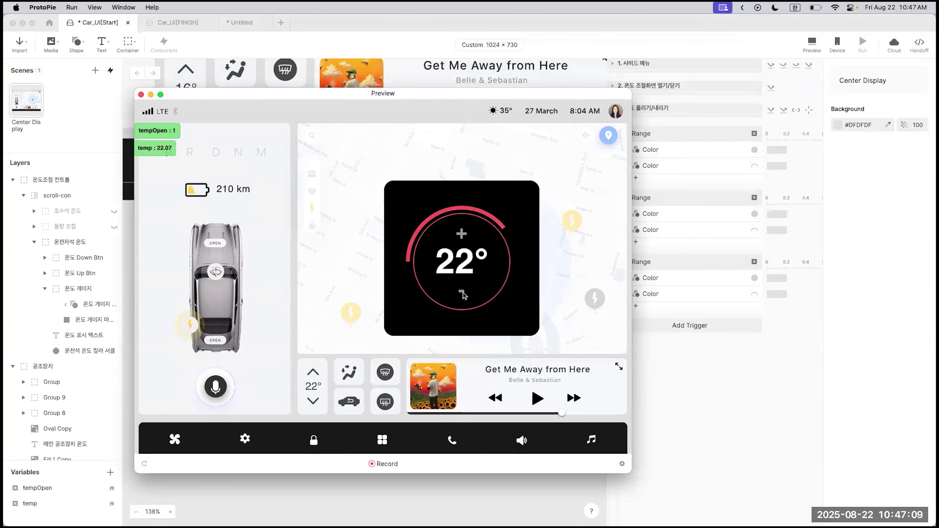
click(462, 293)
click(462, 293)
click(463, 293)
click(463, 293)
click(462, 293)
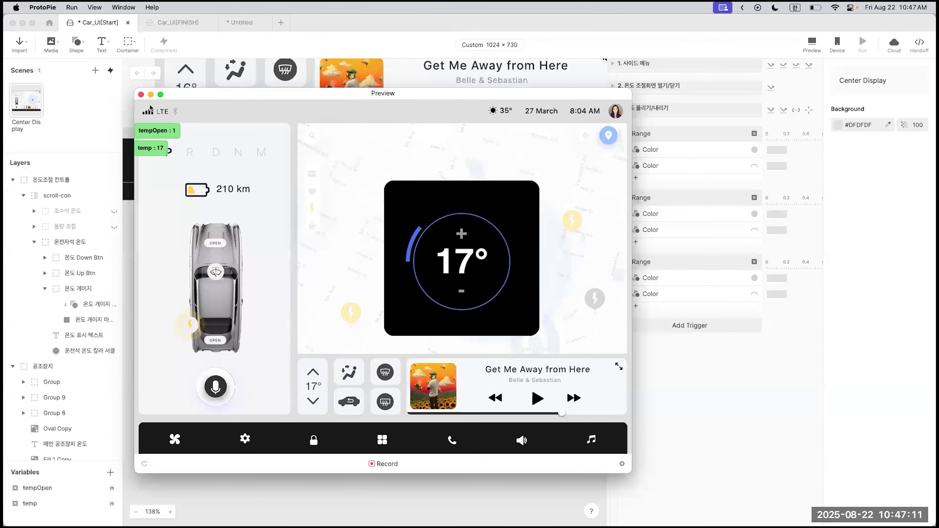
click(141, 95)
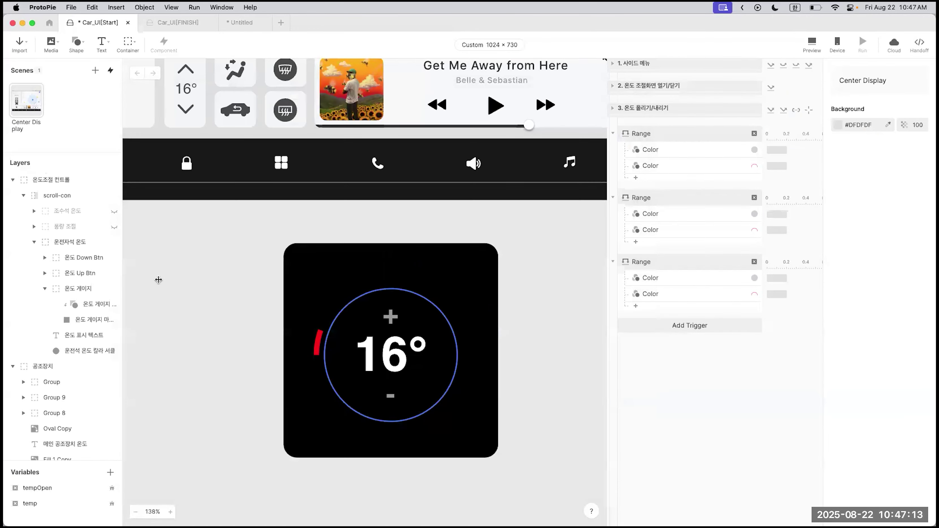
key(ctrl+Left)
key(ctrl+Left)
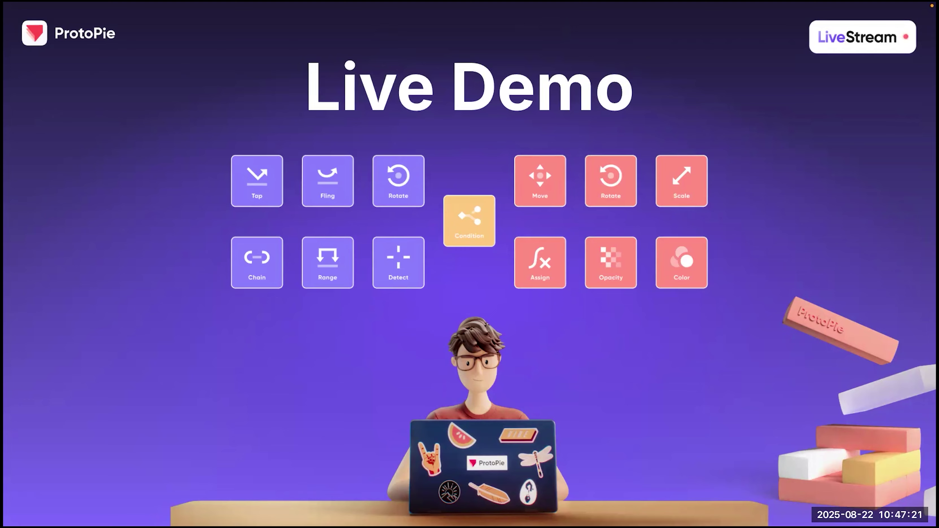
key(Right)
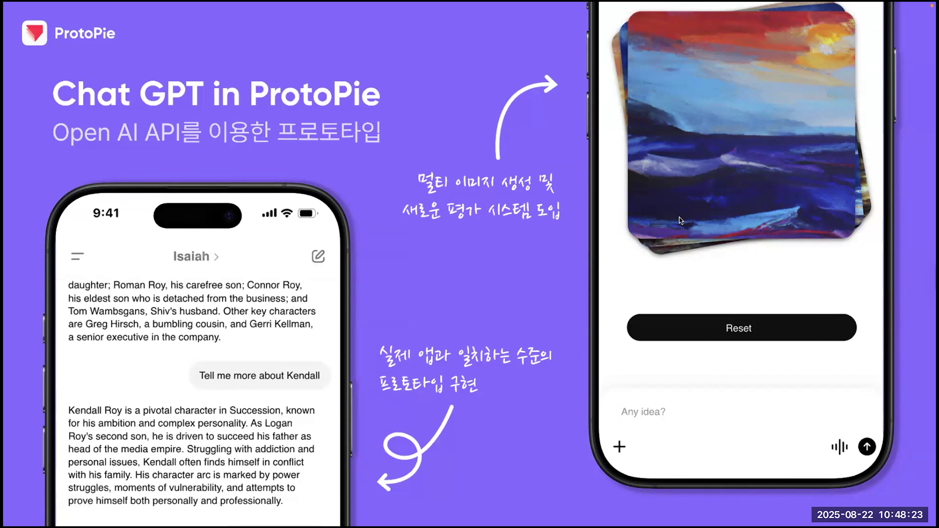
Step: Switch to ProtoPie Connect and activate the gpt-image(image-api) entry of the API plugin
key(ctrl+Left)
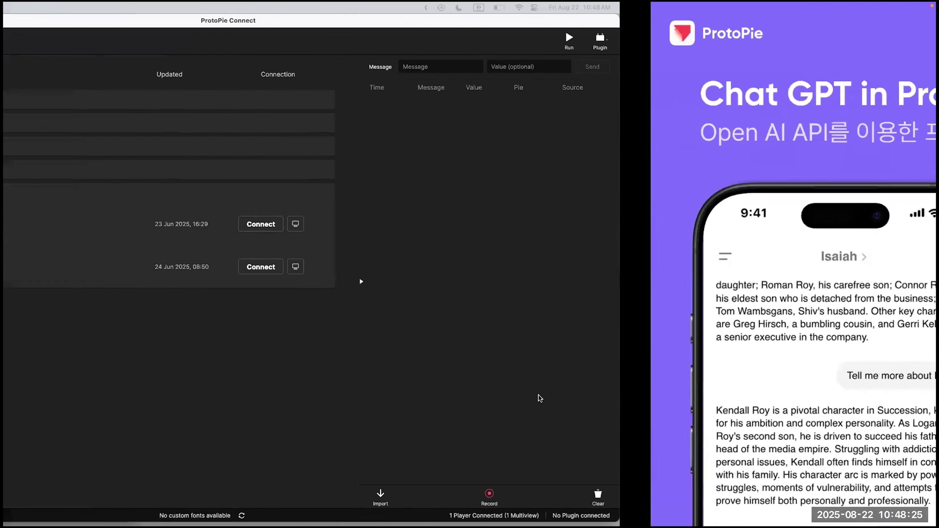
drag(667, 27, 693, 24)
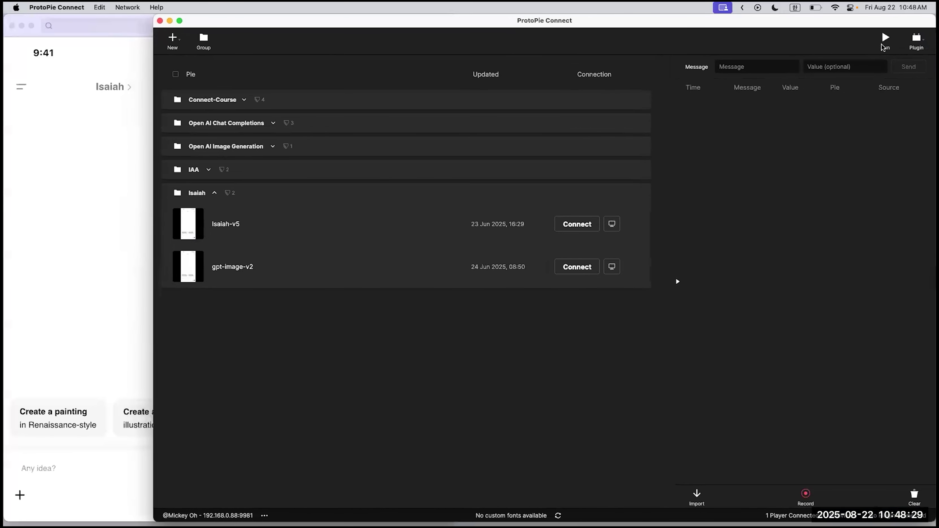
click(916, 40)
click(893, 100)
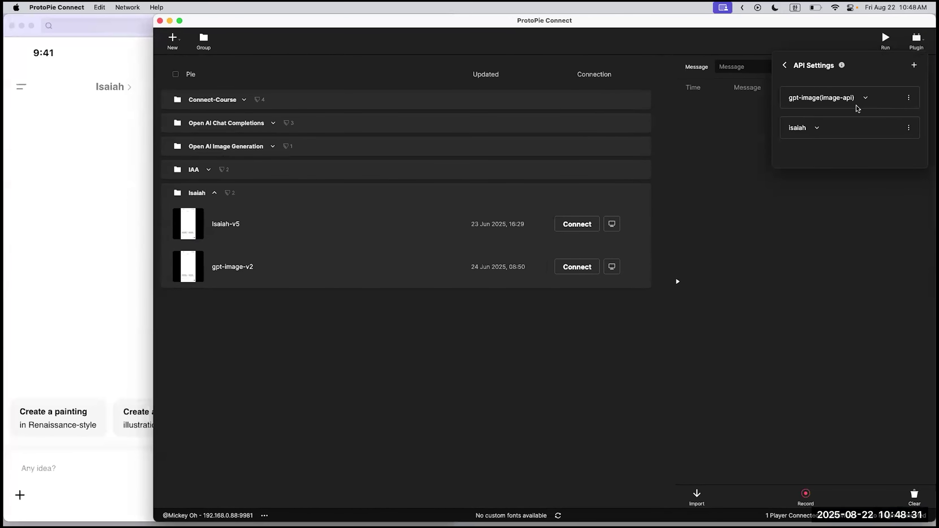
click(865, 98)
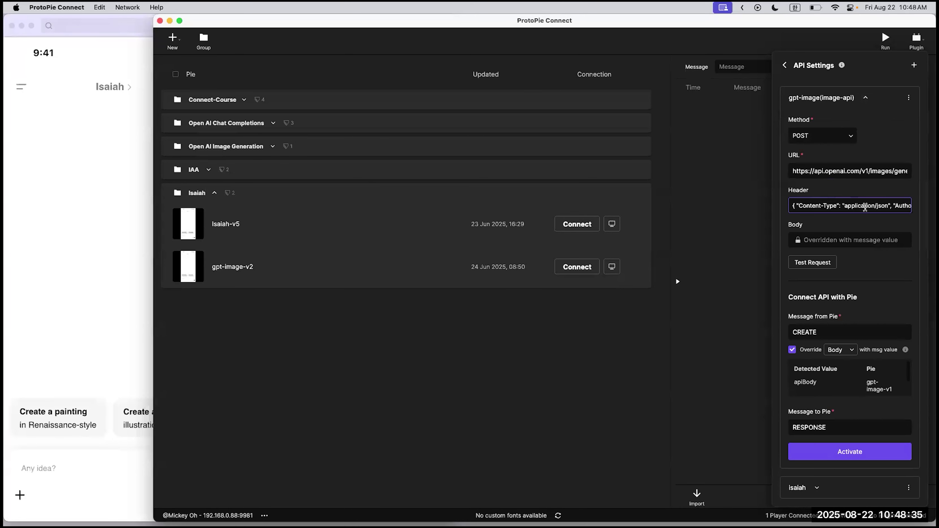
click(871, 457)
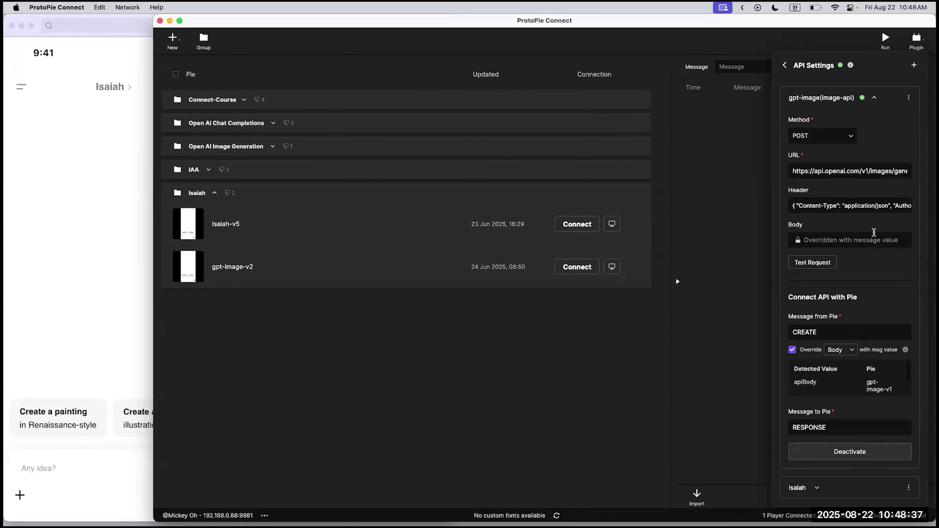
click(866, 98)
Step: Activate the isaiah entry of the API plugin and close the API settings
click(817, 128)
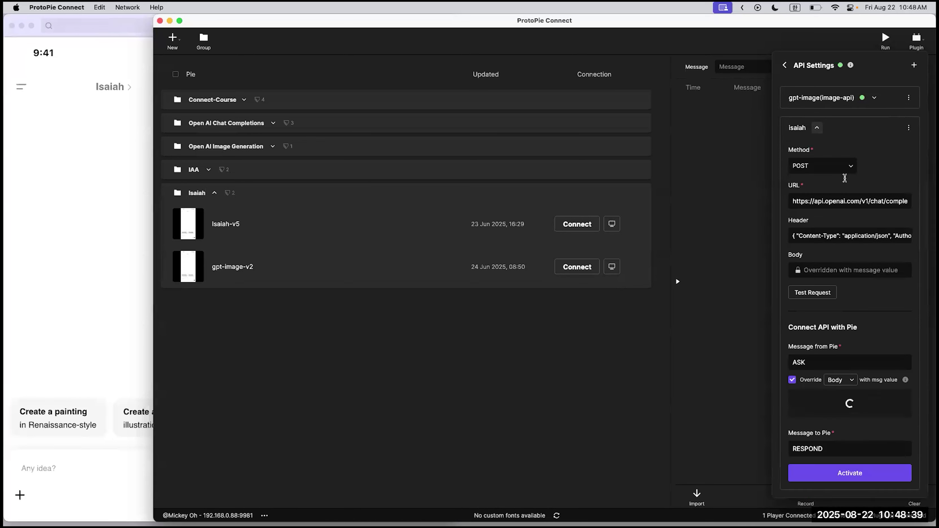
click(864, 478)
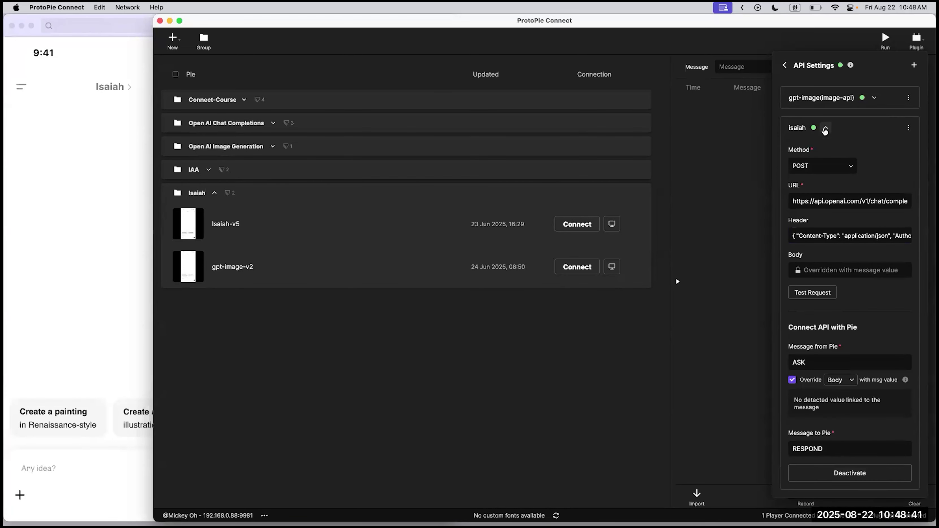
click(825, 128)
click(621, 370)
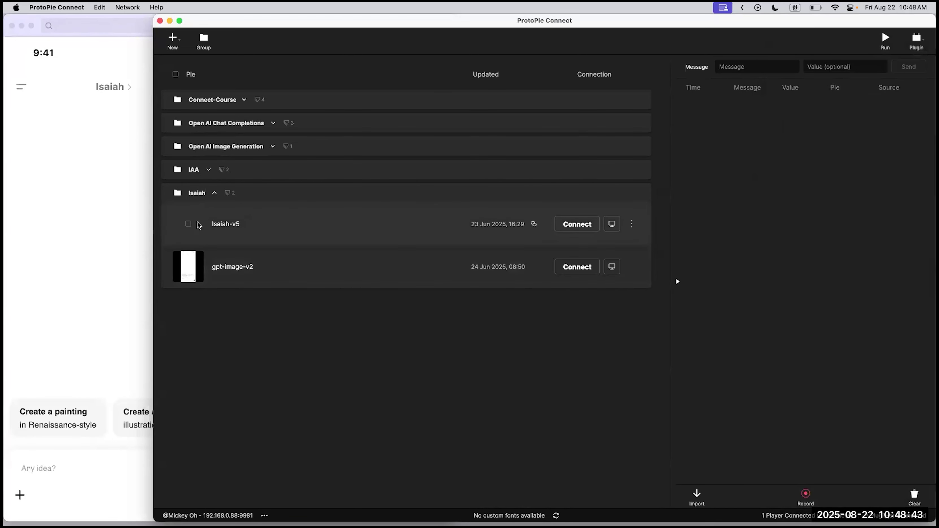
Step: Switch to the Arc window with the two Isaiah prototypes and send "Hello" in the first chat
click(123, 192)
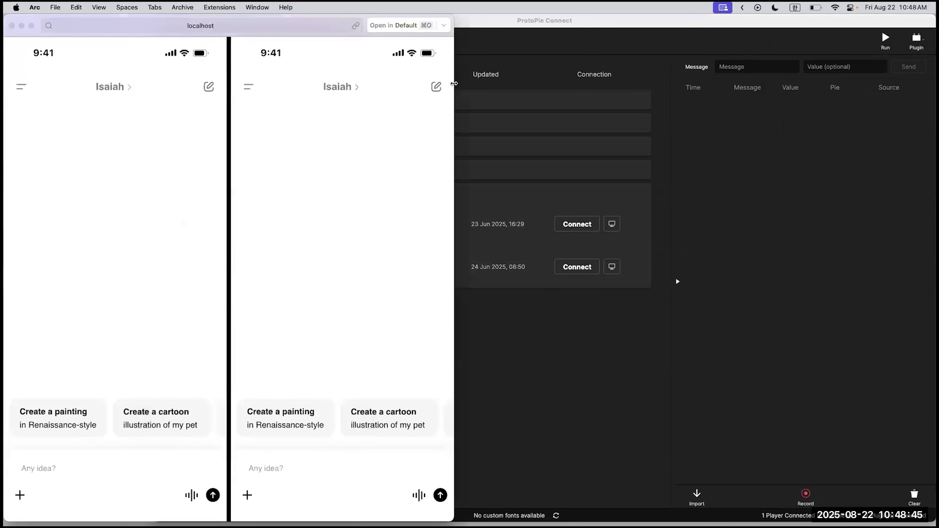
click(63, 467)
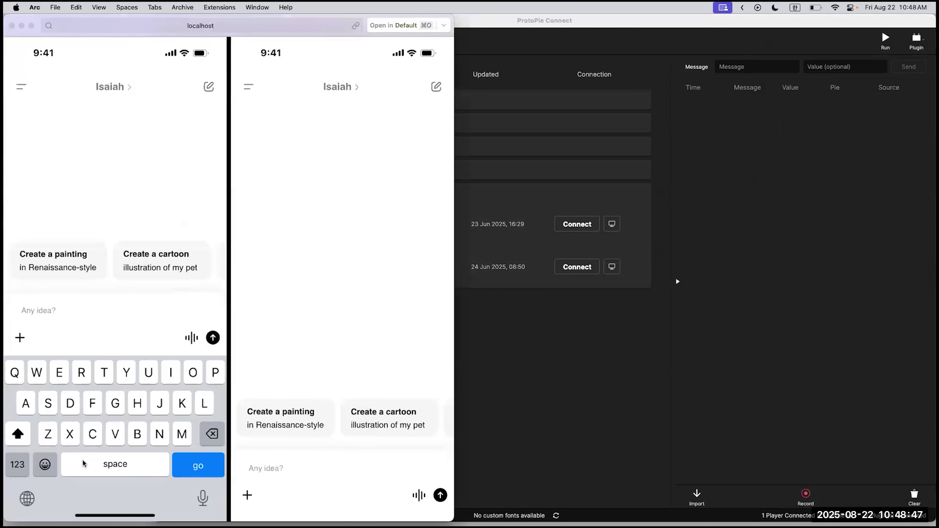
key(ctrl+space)
text(Hello)
key(Return)
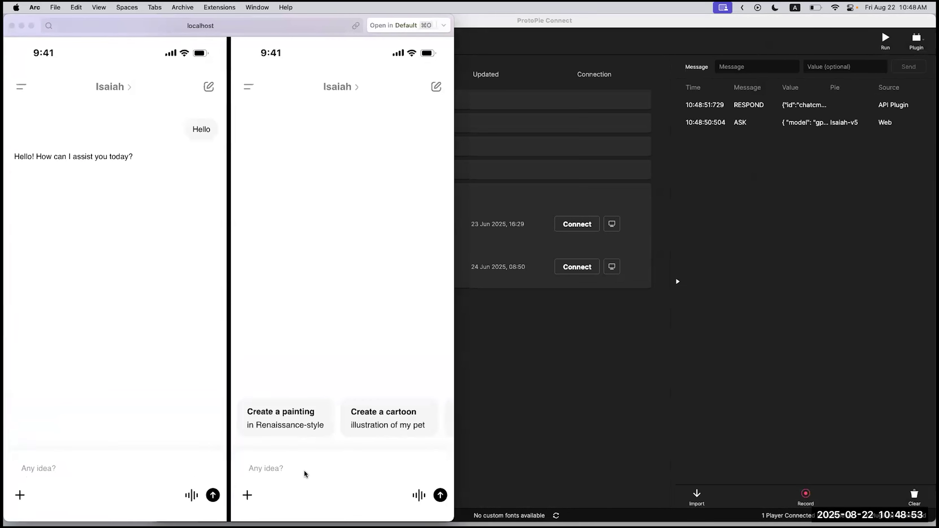
Step: Send "Can you create images of apple" in the second Isaiah prototype's chat
click(279, 469)
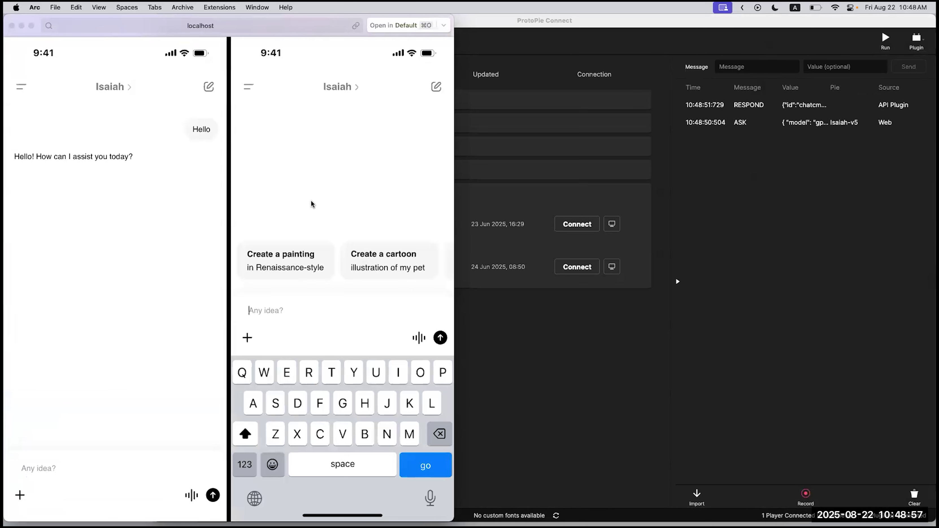
text(Can you create image)
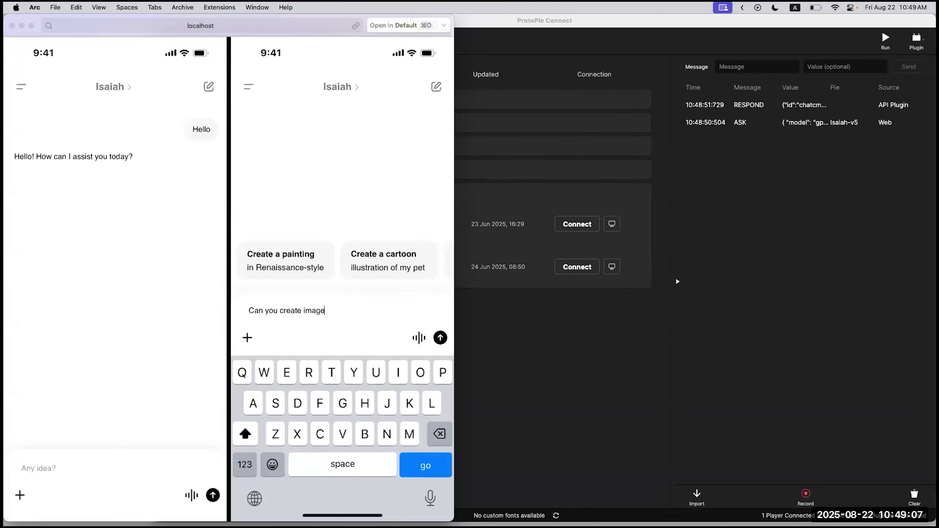
text(s of apple)
key(Return)
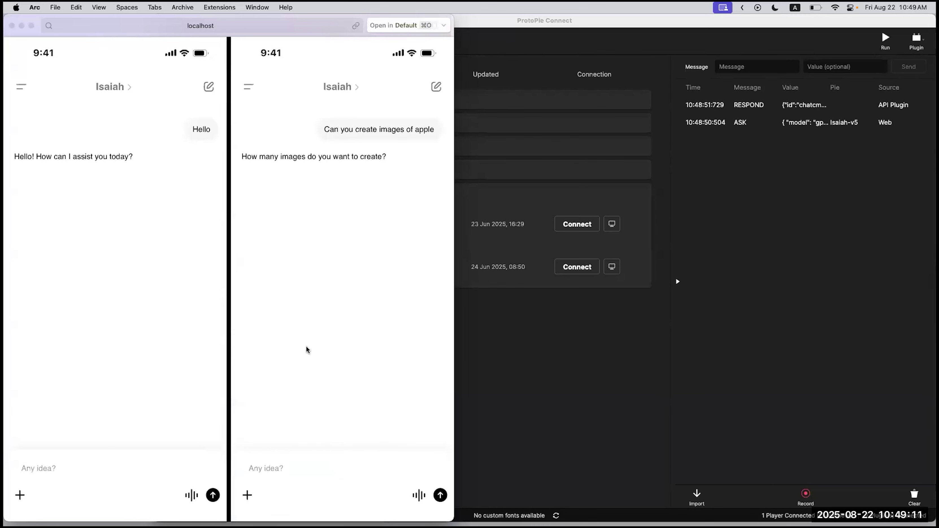
Step: Answer the second chat's question about the number of images with 2
click(274, 469)
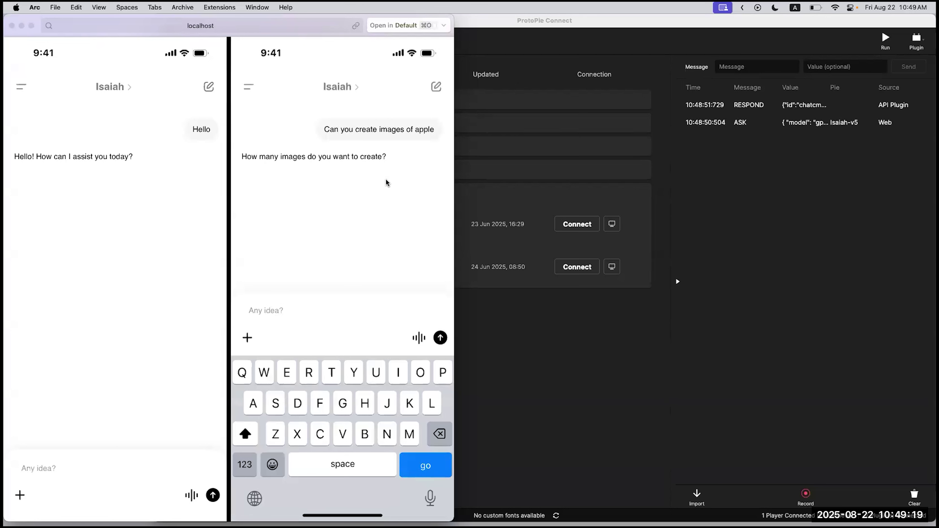
text(2)
key(Return)
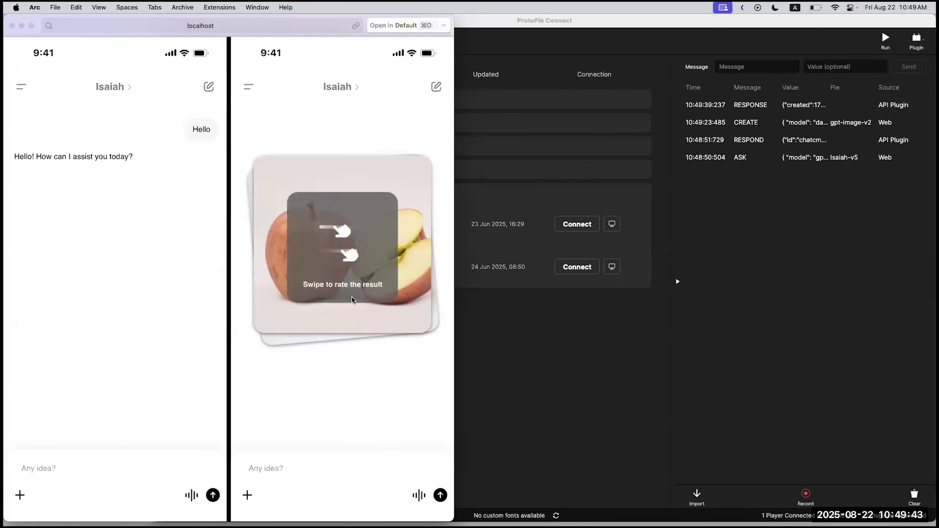
Step: Rate the generated apple images by swiping the first one to the right and the second to the left
drag(350, 300, 460, 259)
drag(395, 285, 324, 305)
click(363, 403)
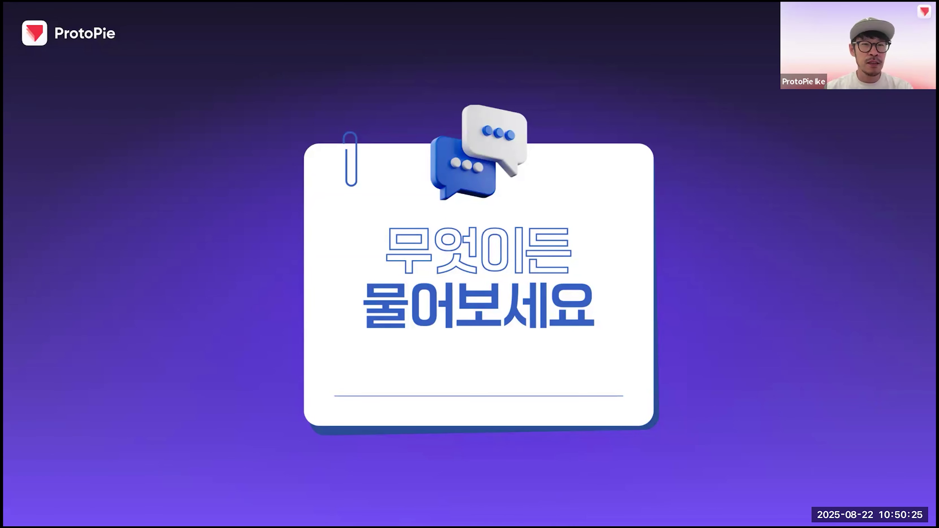
key(Right)
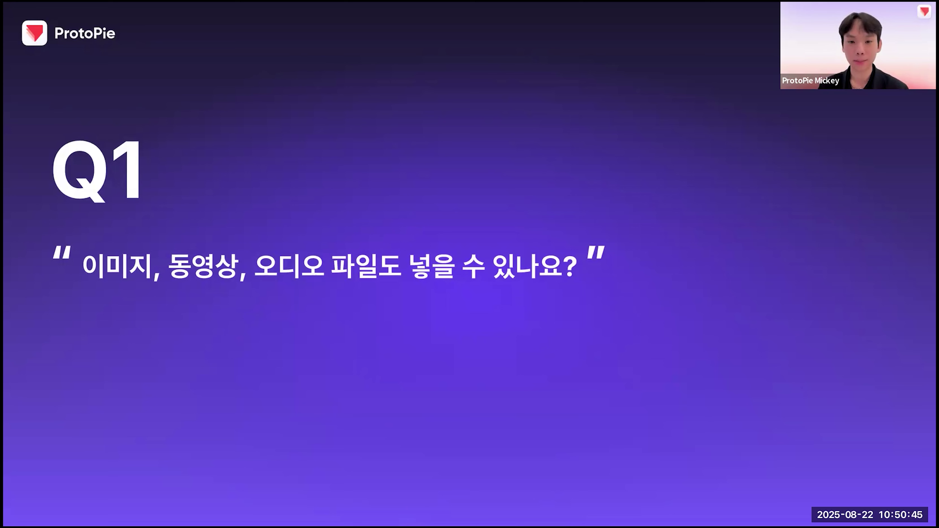
key(Right)
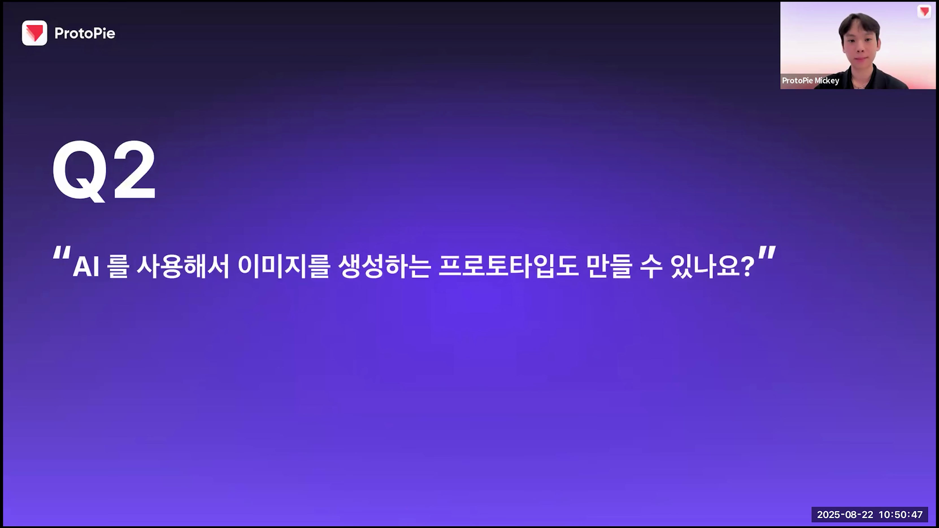
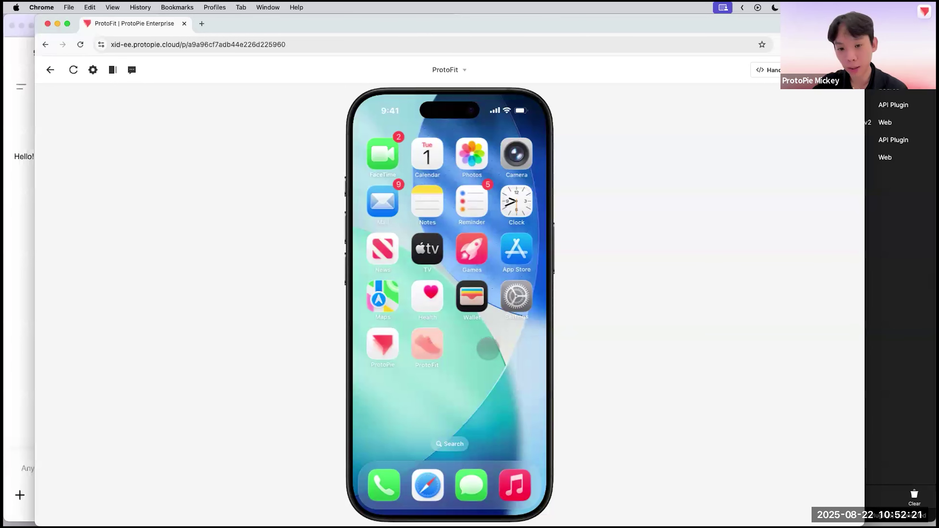
Step: Start a new Handoff interaction recording of the ProtoFit prototype
click(767, 70)
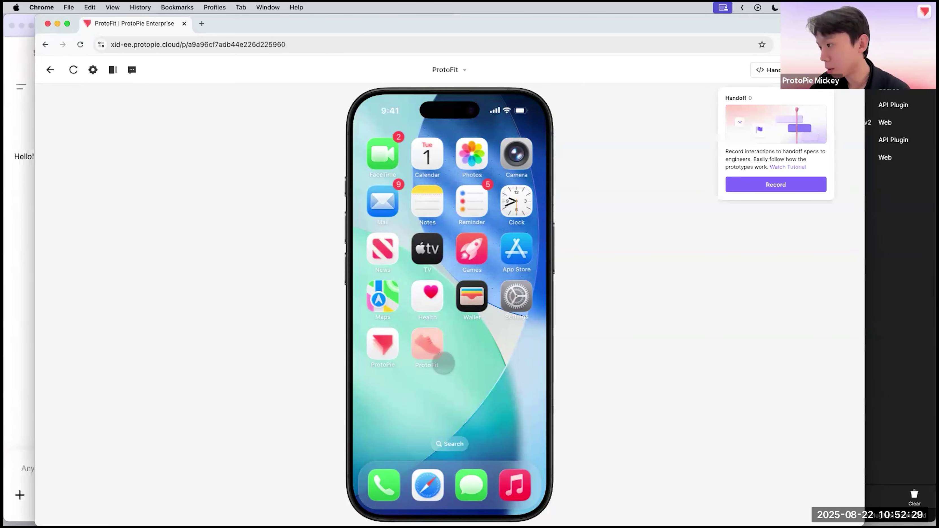
click(770, 186)
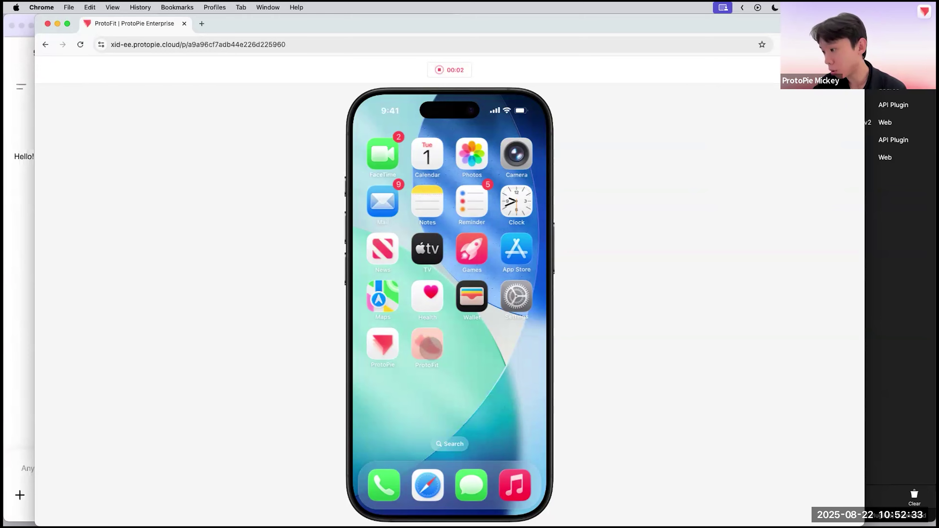
Step: Record browsing the shoe list, opening the Nike Vomero 18 and selecting size 9, and stop the recording
scroll(471, 326, down, 3)
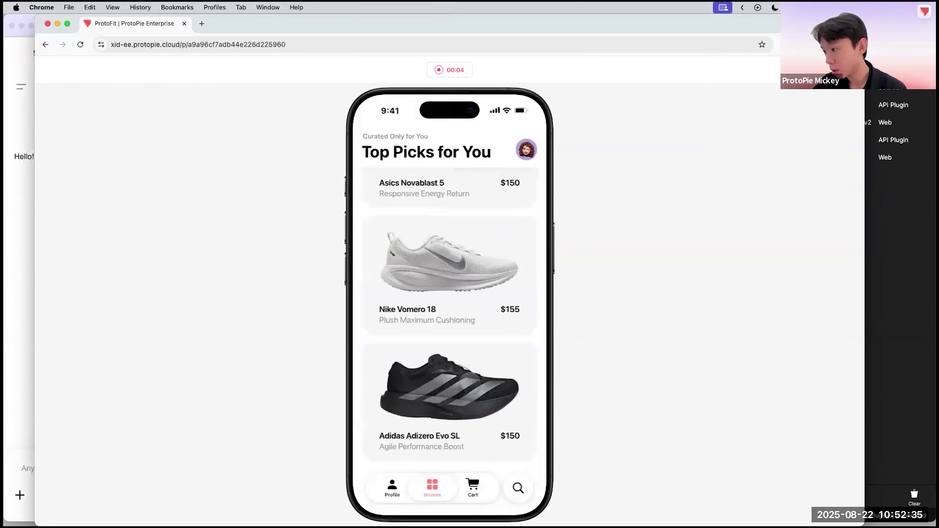
scroll(467, 370, up, 3)
click(467, 399)
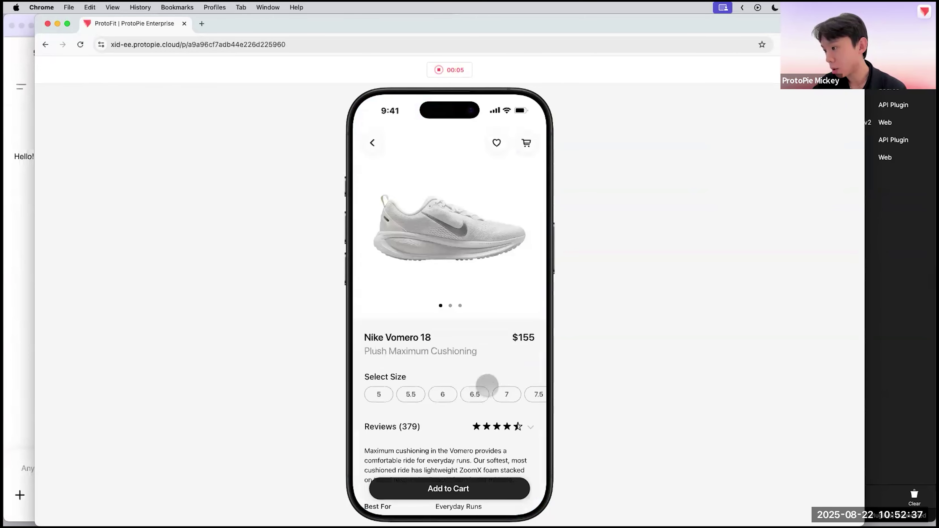
scroll(466, 398, right, 3)
click(457, 398)
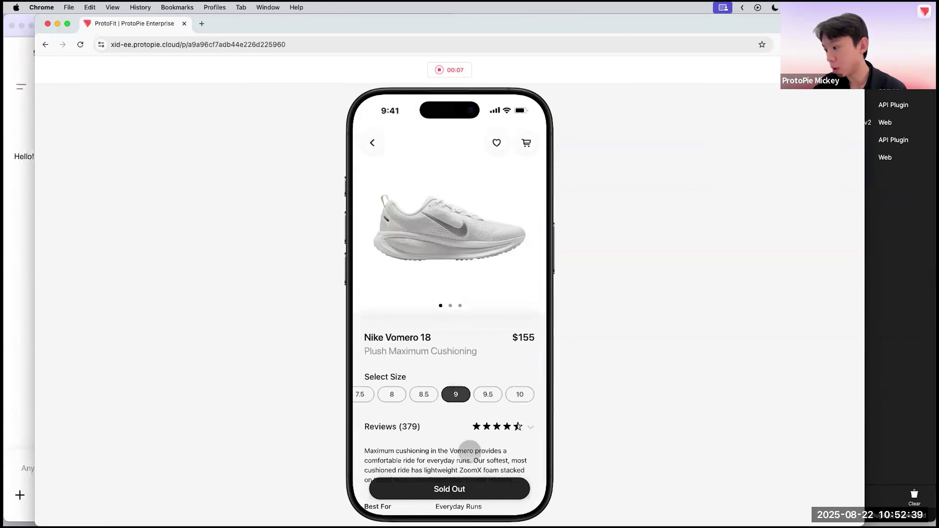
click(439, 70)
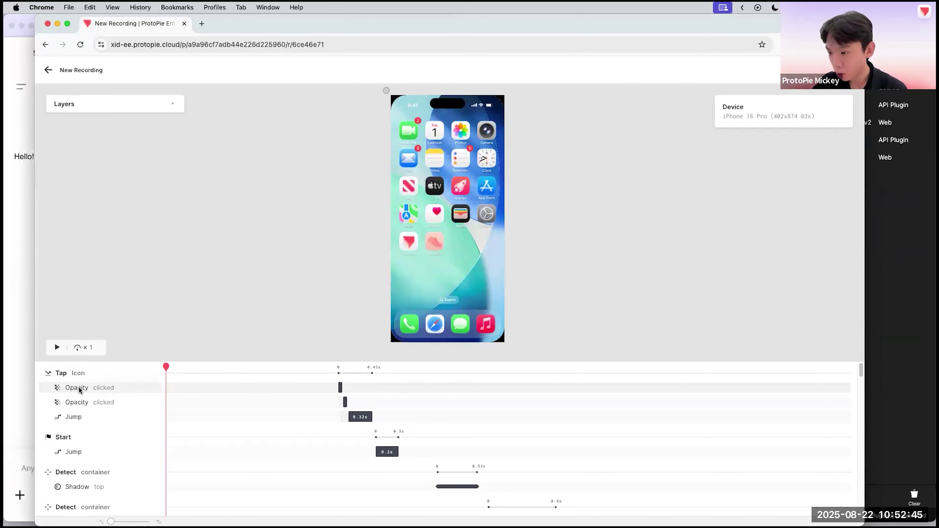
Step: Inspect the recorded Tap Icon interaction's second Opacity response and Jump response, and review the remaining recorded interactions
click(86, 402)
click(89, 417)
scroll(97, 453, down, 3)
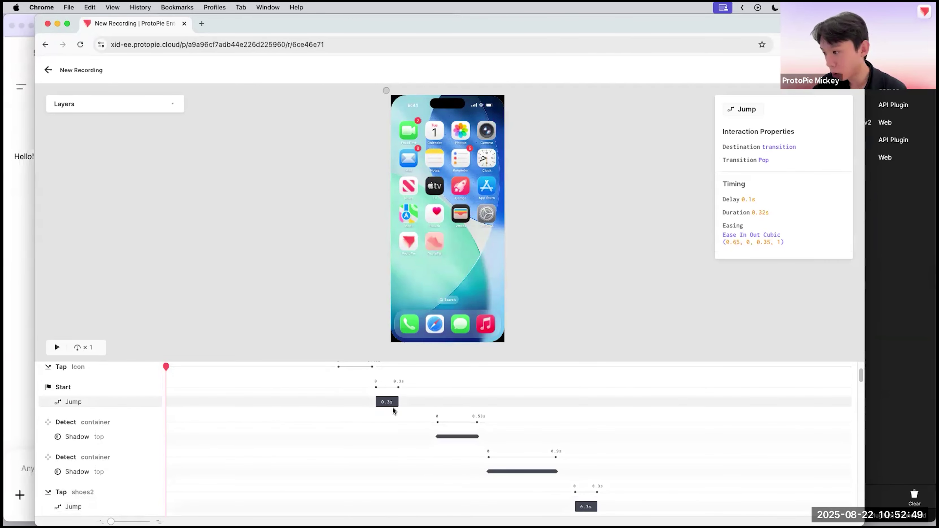
scroll(457, 439, down, 7)
Step: Scrub the recording's timeline forward to the product page, return near the start and scrub forward again
drag(167, 367, 623, 369)
scroll(432, 426, up, 5)
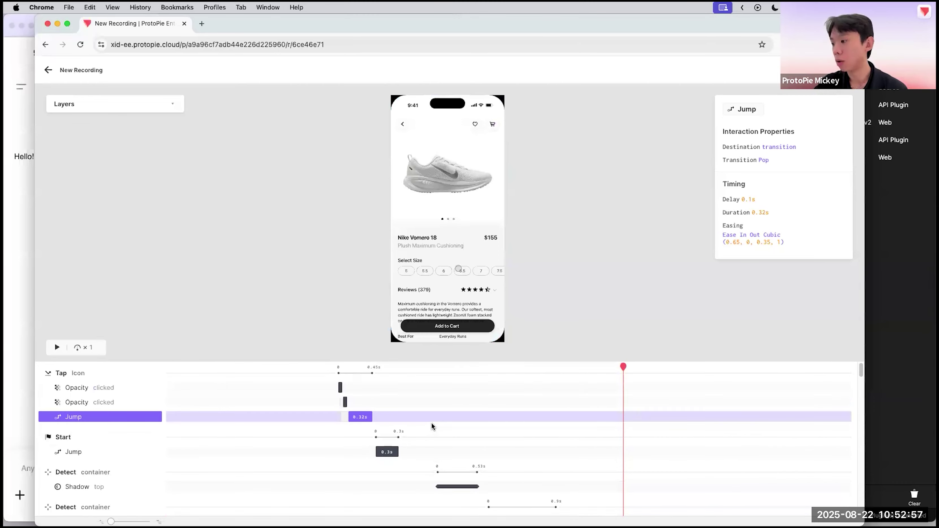
click(176, 368)
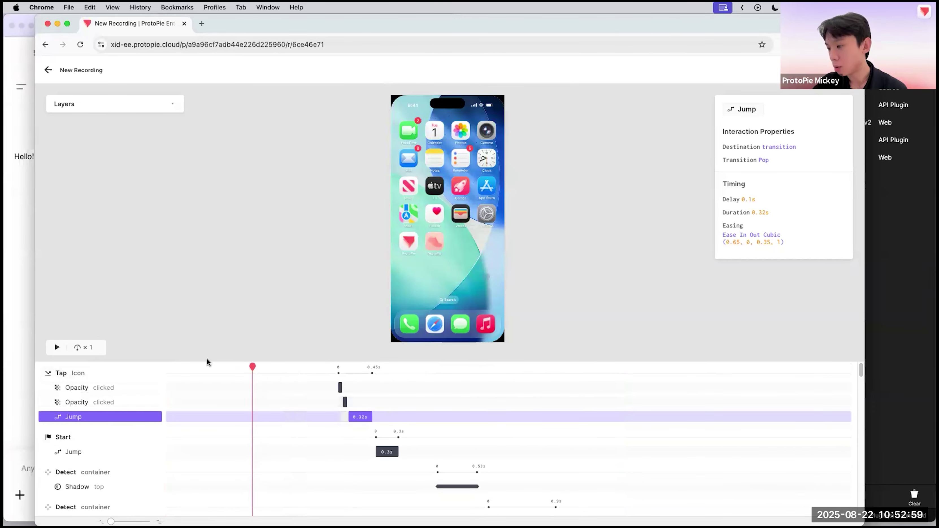
drag(275, 376, 511, 386)
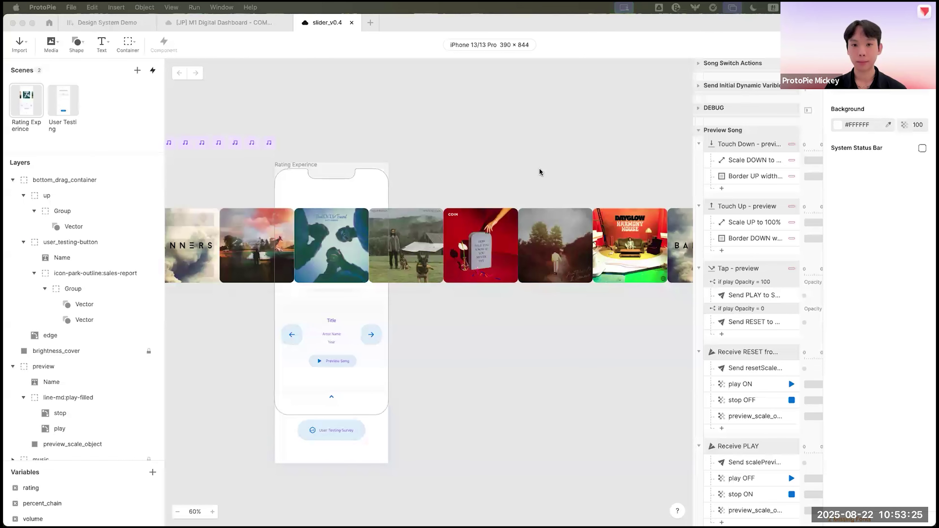
Step: Switch to ProtoPie Studio, save slider_v0.4 to the cloud and start user testing for it
click(615, 22)
scroll(495, 119, left, 2)
scroll(496, 119, right, 2)
scroll(496, 119, right, 2)
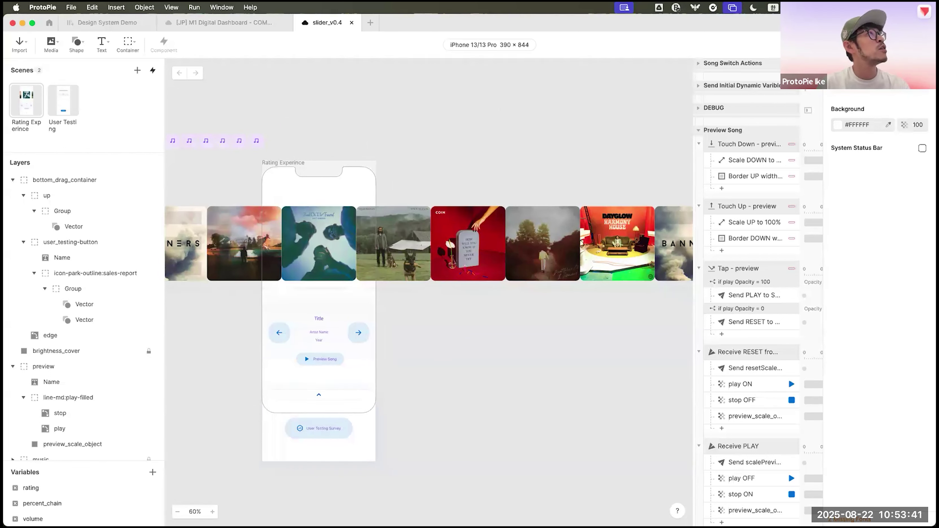
key(super+s)
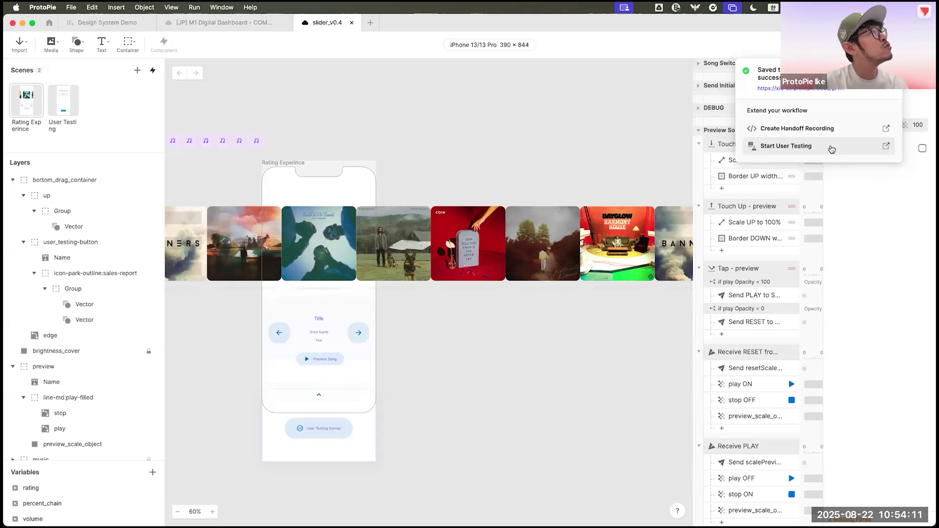
click(831, 149)
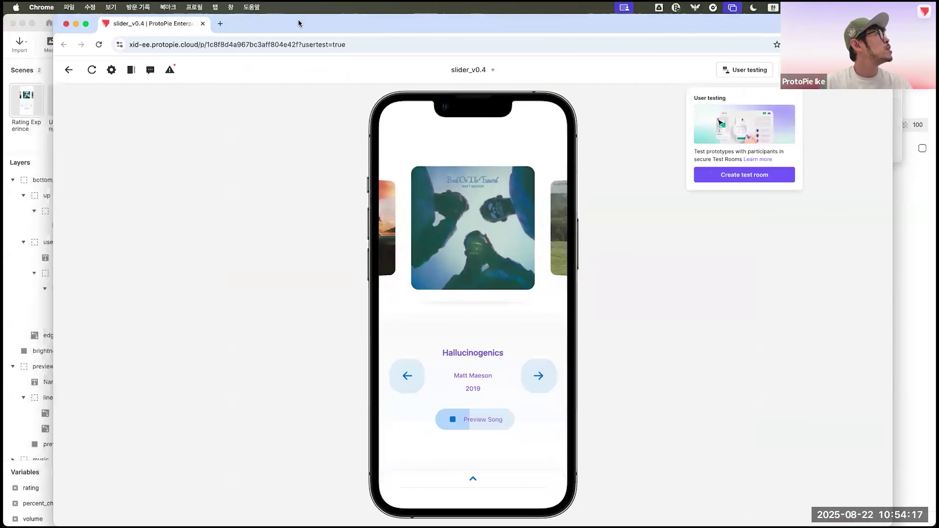
Step: Maximize the browser window, create a test room and show the slider_v0.4 prototype in it
double_click(298, 19)
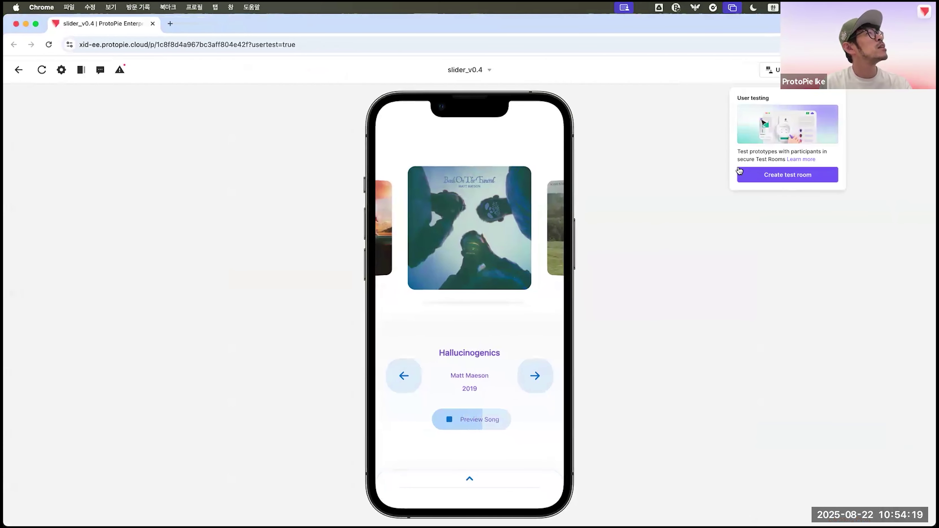
click(780, 180)
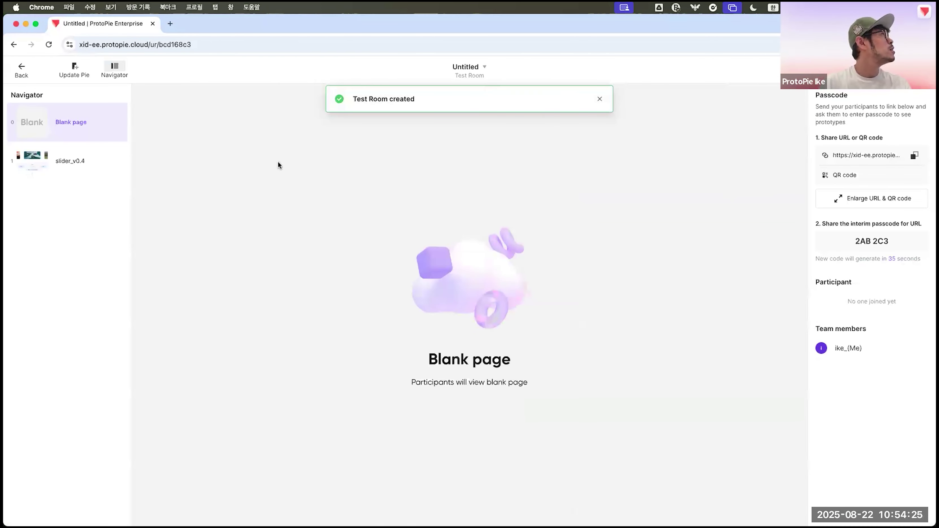
click(48, 170)
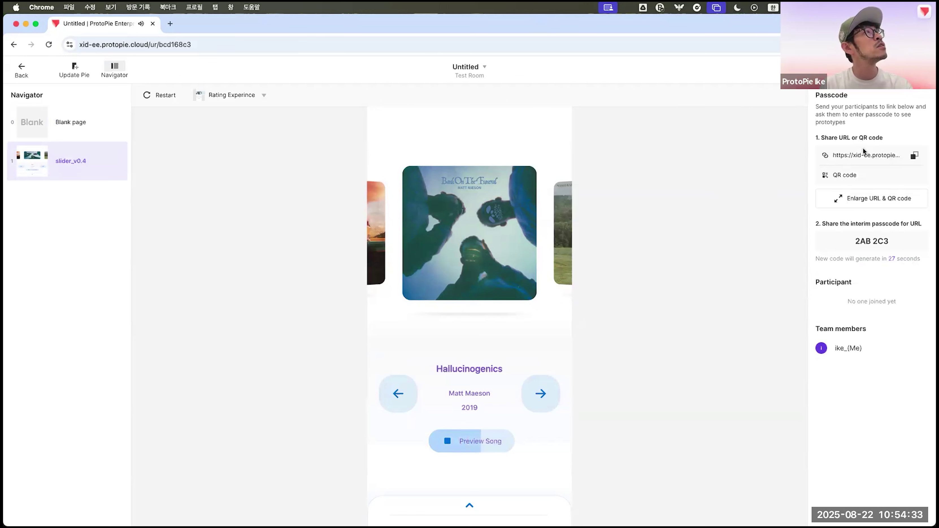
Step: Copy the test room's participant link and open it in a new browser tab
click(916, 156)
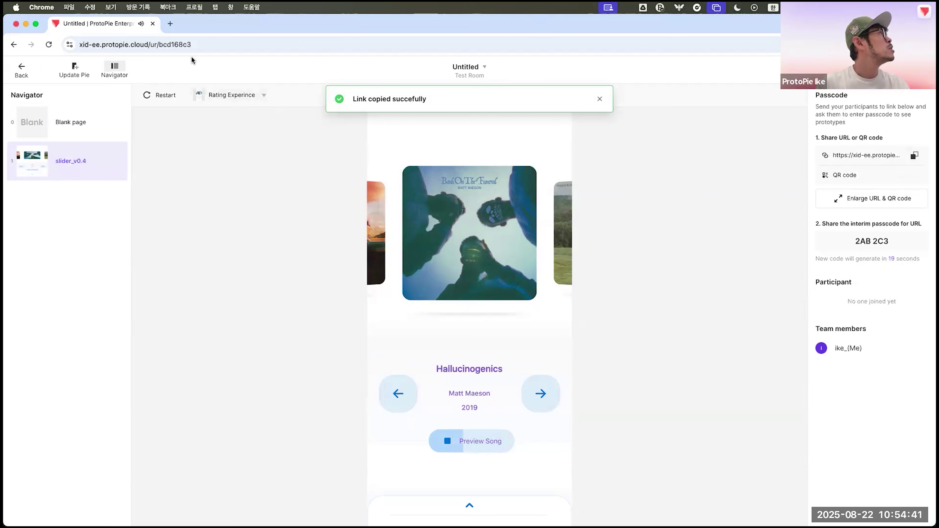
click(170, 24)
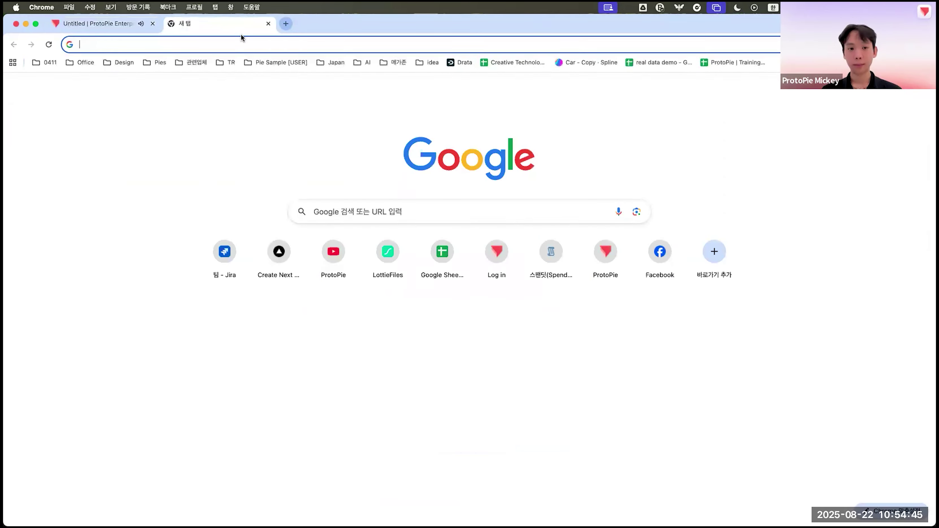
click(239, 40)
text(https://xid-ee.protopie.cloud/ur/bcd168c3/participant)
key(Return)
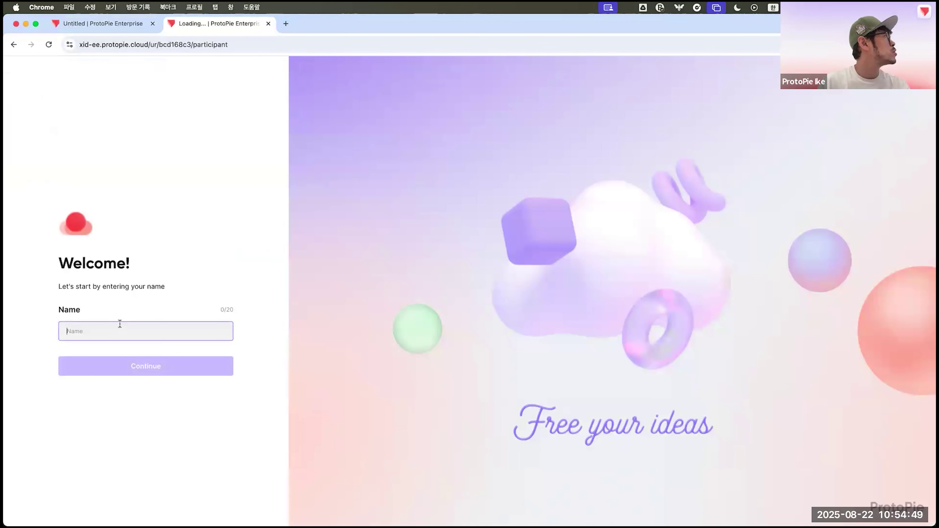
text(ㅑㅏㄷ ㅆㄷㄴ)
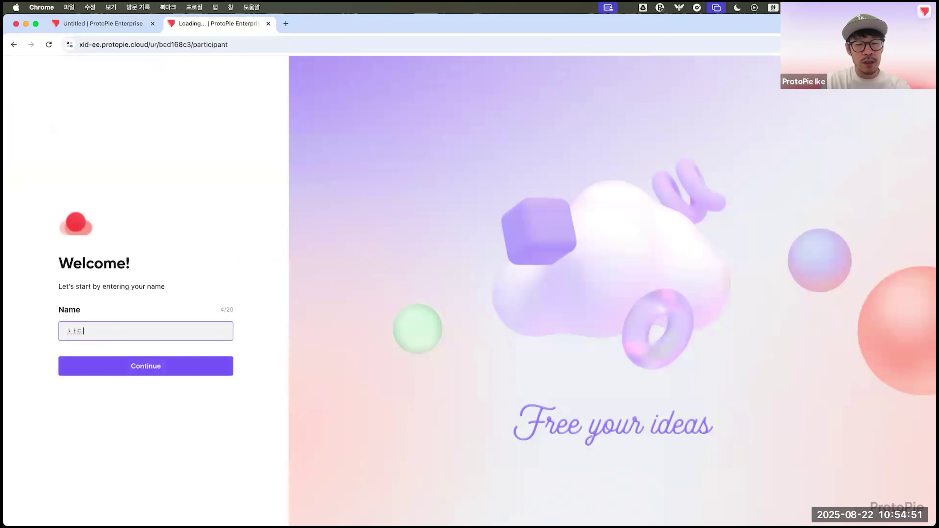
key(BackSpace)
key(BackSpace)
key(BackSpace)
key(BackSpace)
key(BackSpace)
key(BackSpace)
key(BackSpace)
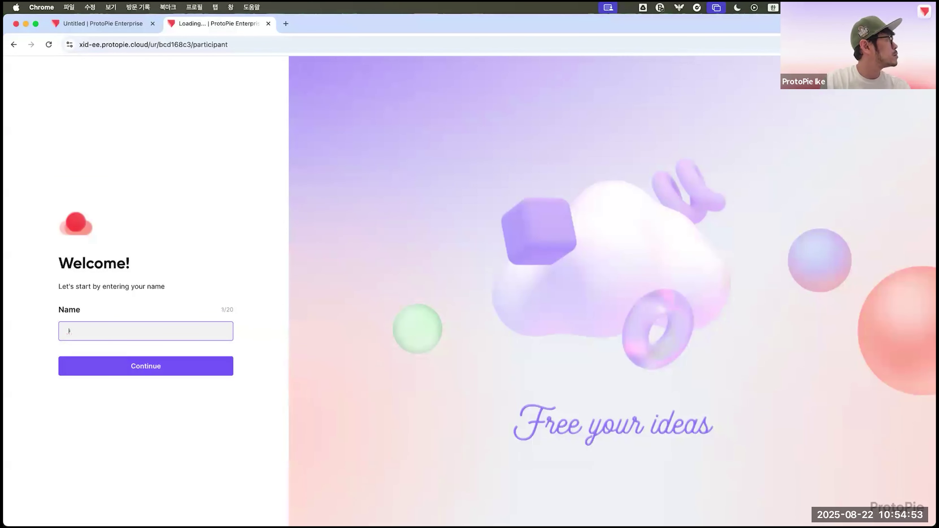
Step: Switch the keyboard to English input, enter the participant's name and continue to passcode verification
key(Caps_Lock)
text(Ike Tester)
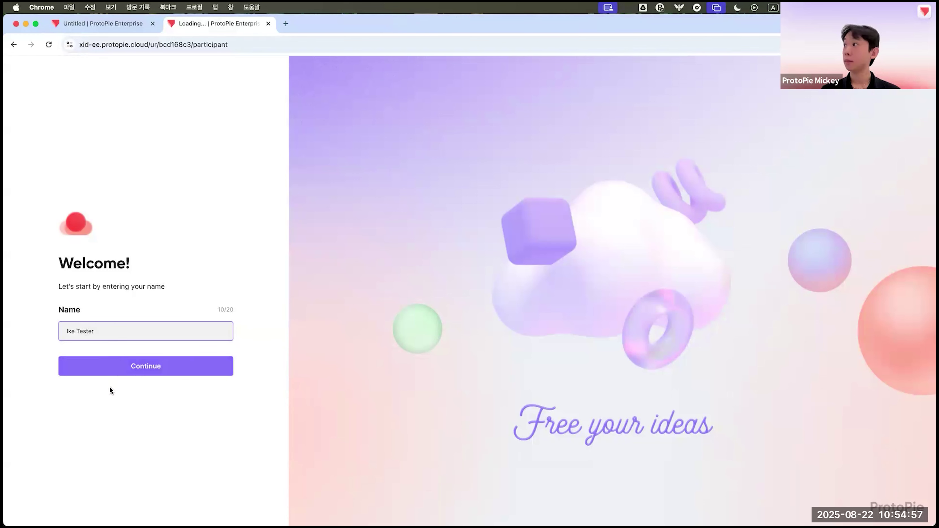
click(125, 367)
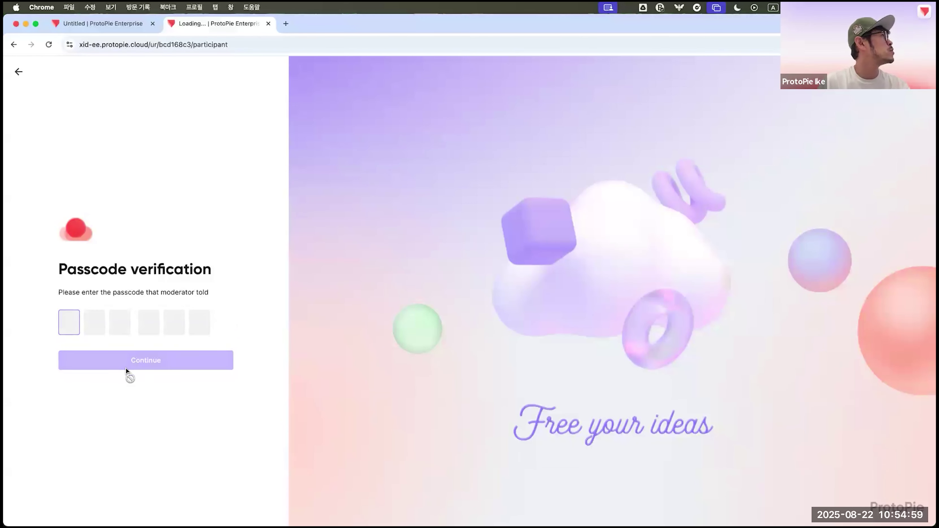
Step: Copy the interim passcode from the test room and submit it in the participant's passcode verification
click(86, 24)
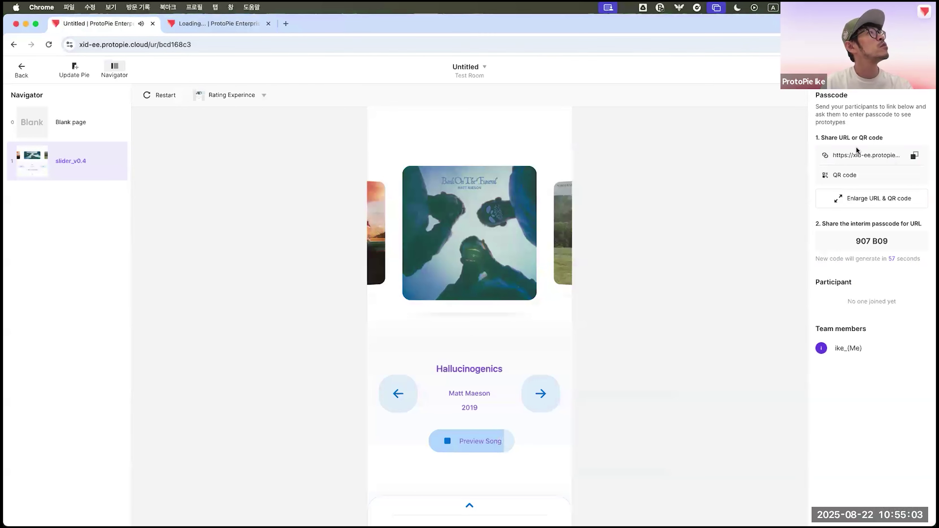
drag(855, 240, 887, 240)
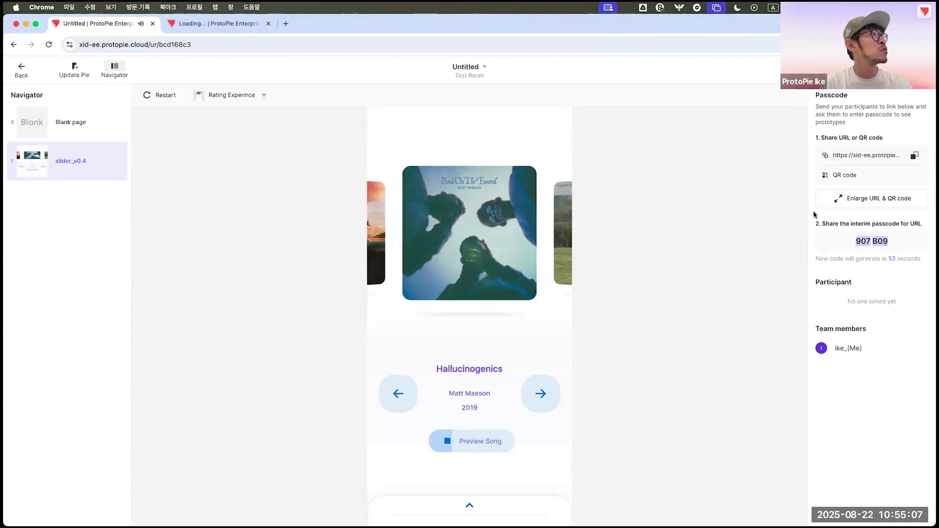
click(237, 25)
key(super+v)
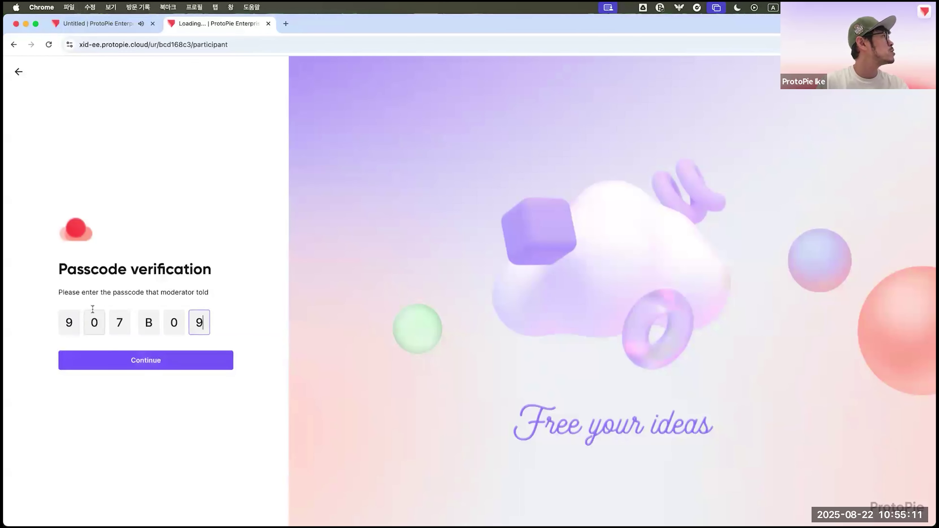
click(166, 366)
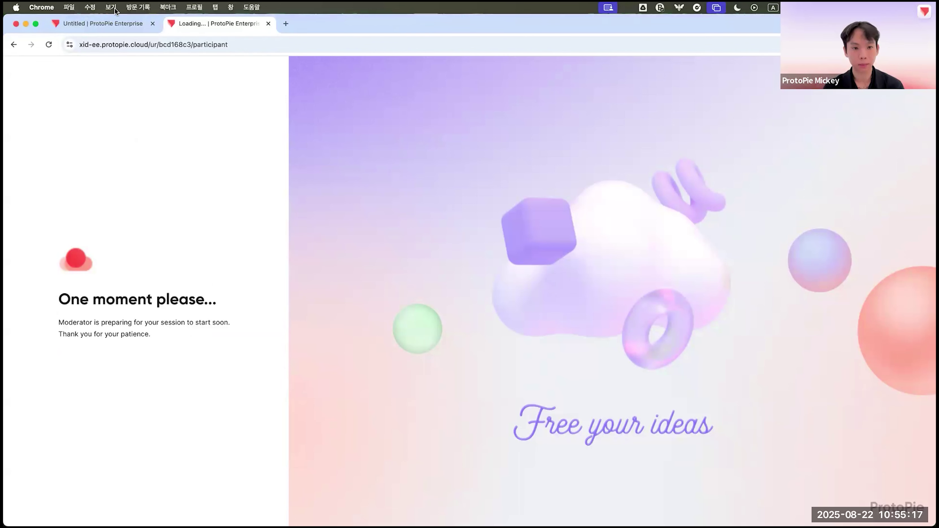
Step: Share slider_v0.4 with the joined participant from the moderator's test room, and return to the participant's page
click(83, 23)
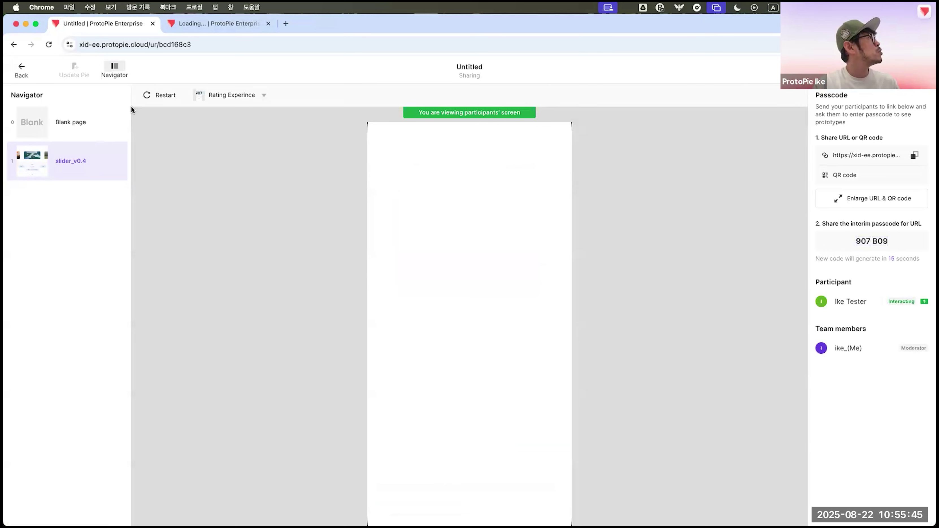
click(191, 26)
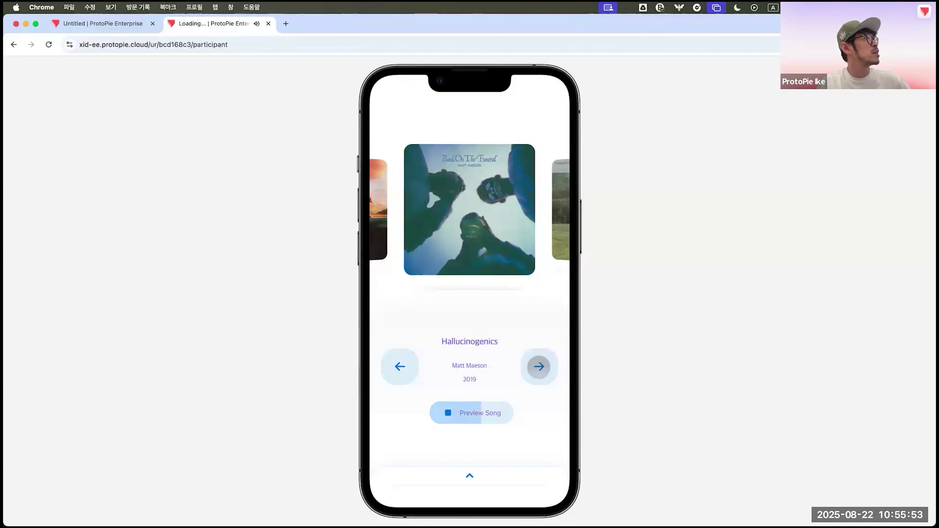
Step: As the participant, go forward four songs and back to Talk Too Much by COIN, and toggle its song preview
click(538, 366)
click(539, 366)
click(539, 366)
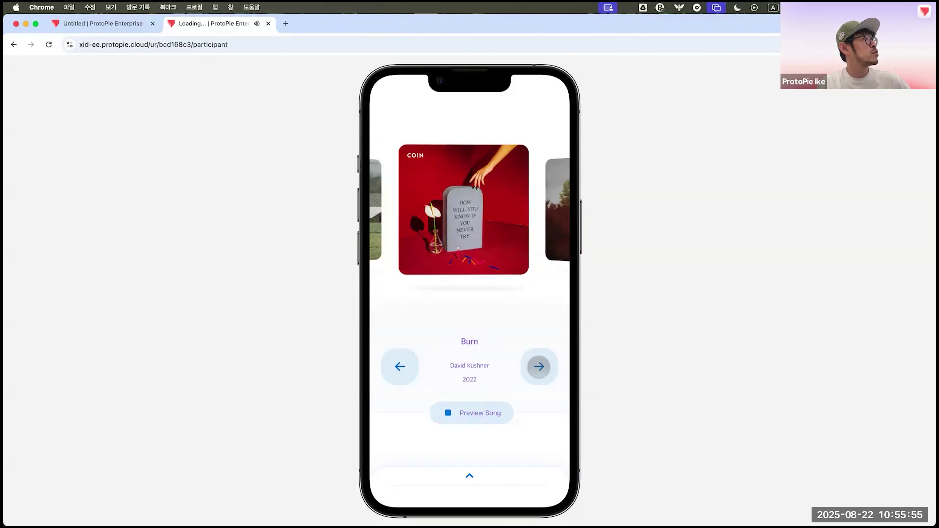
click(538, 366)
click(405, 377)
click(404, 376)
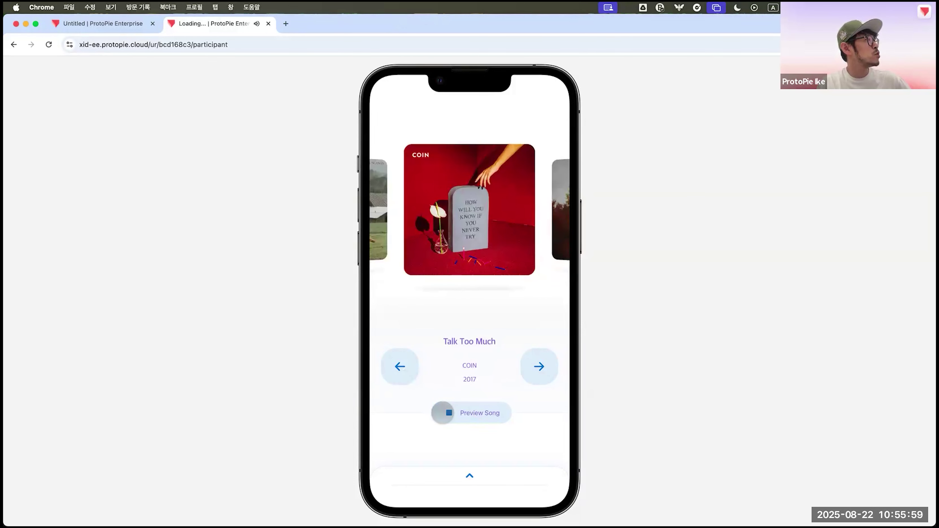
click(442, 412)
Step: Open the User Testing Survey from the prototype's bottom sheet and set the experience rating to 4
click(468, 474)
click(466, 430)
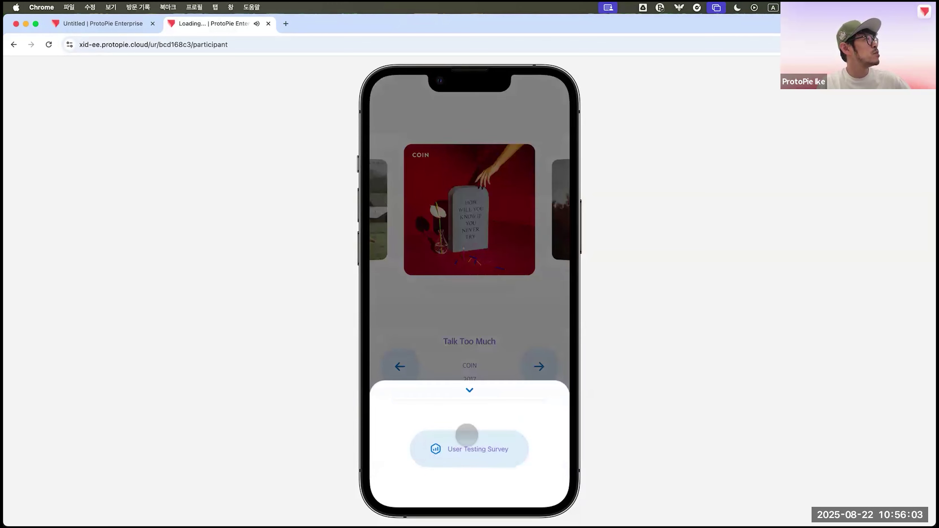
drag(467, 200, 445, 200)
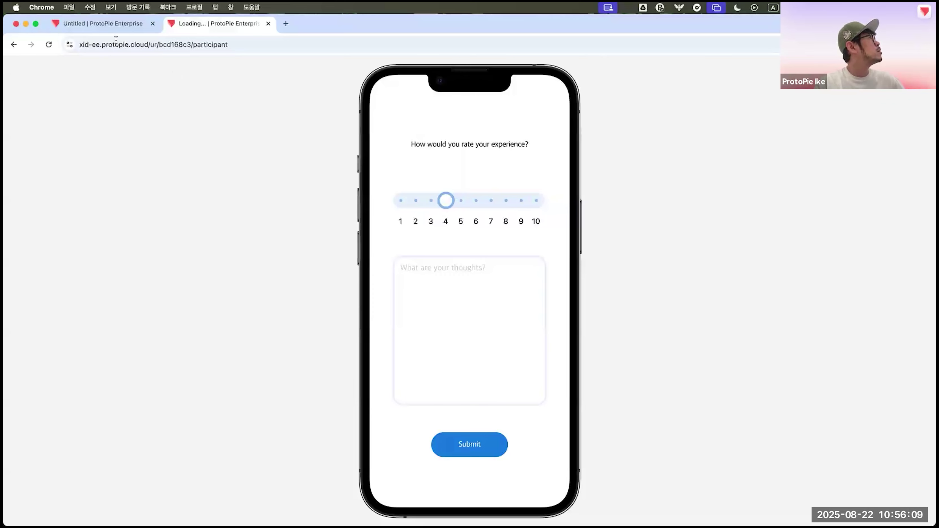
Step: Detach the participant's page into its own window and arrange it beside the moderator's test room window
drag(181, 25, 455, 31)
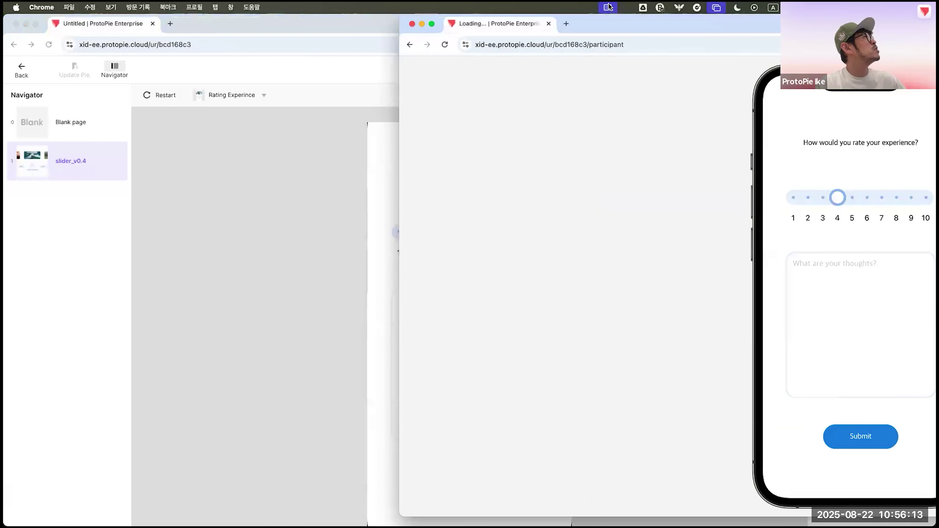
click(392, 27)
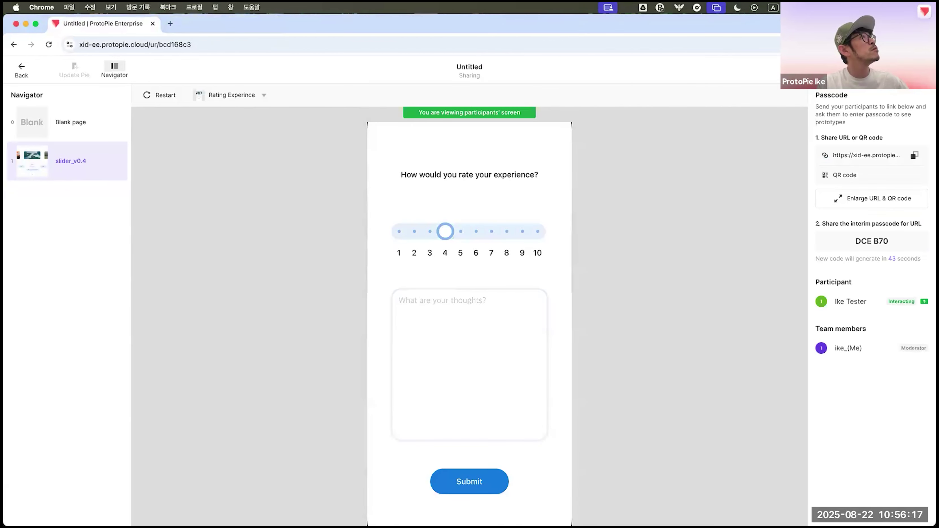
drag(899, 27, 684, 28)
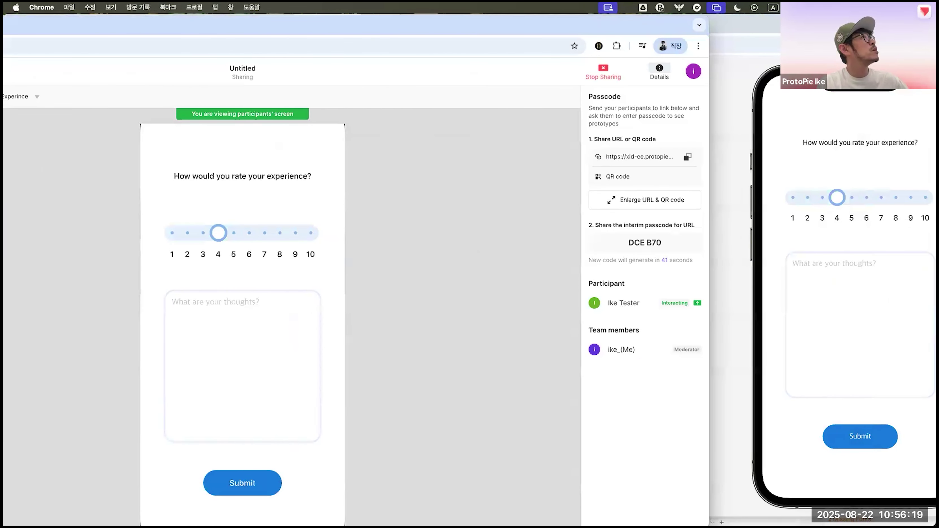
click(739, 44)
drag(787, 22, 718, 23)
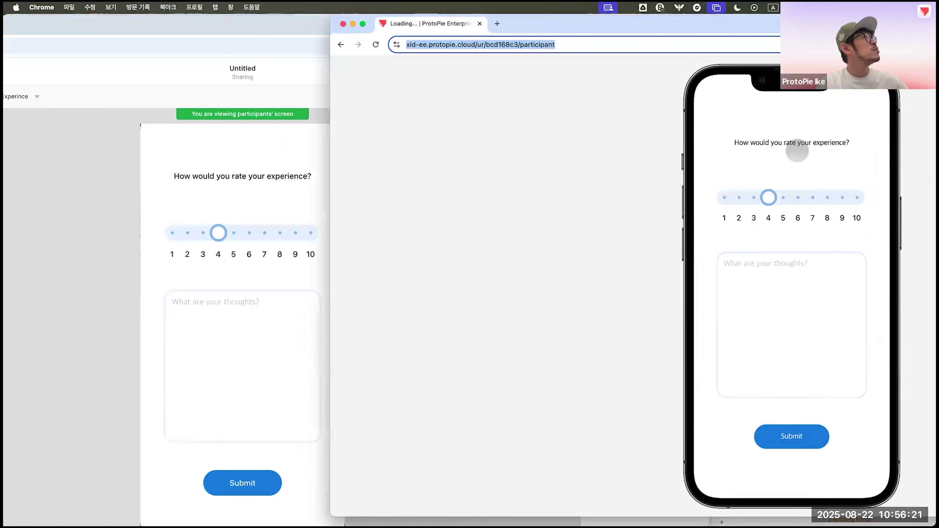
Step: Set the survey's experience rating to 6, enter "nice" as the thoughts, and submit the survey
drag(774, 190, 808, 189)
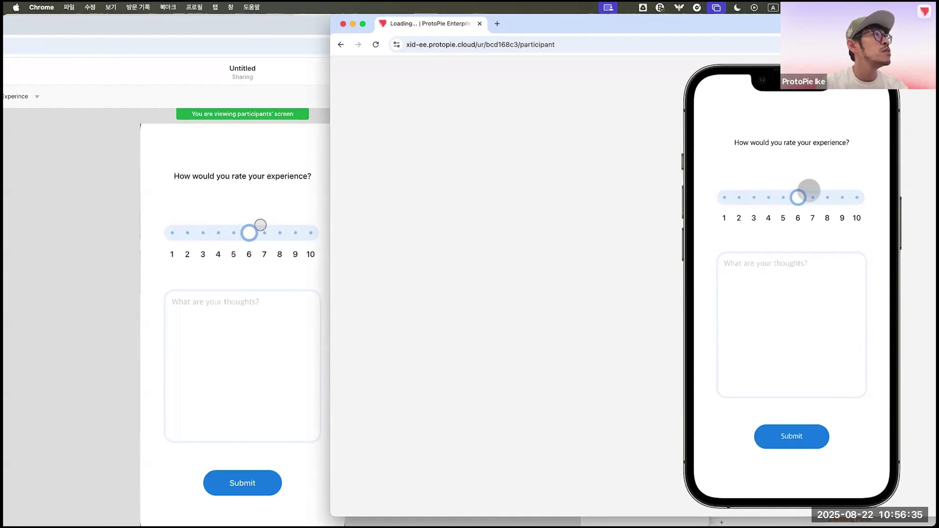
click(779, 278)
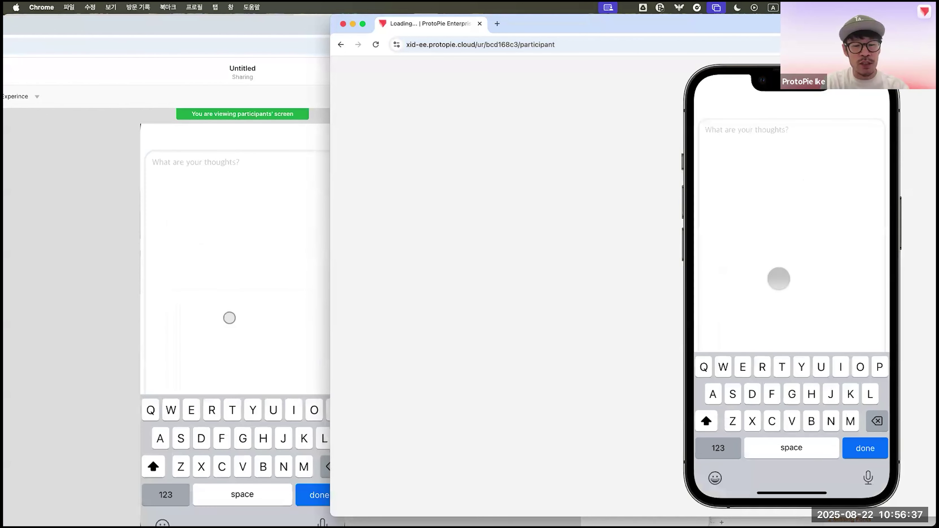
text(nice)
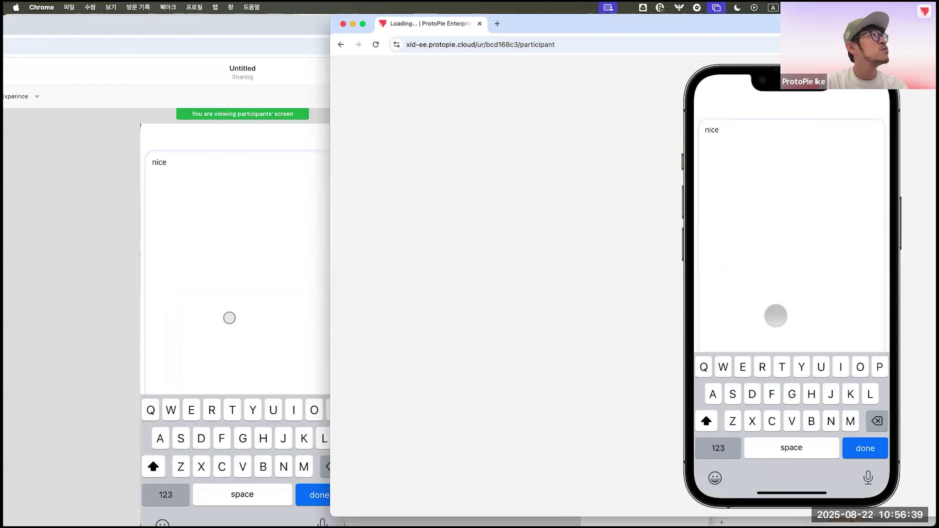
click(864, 448)
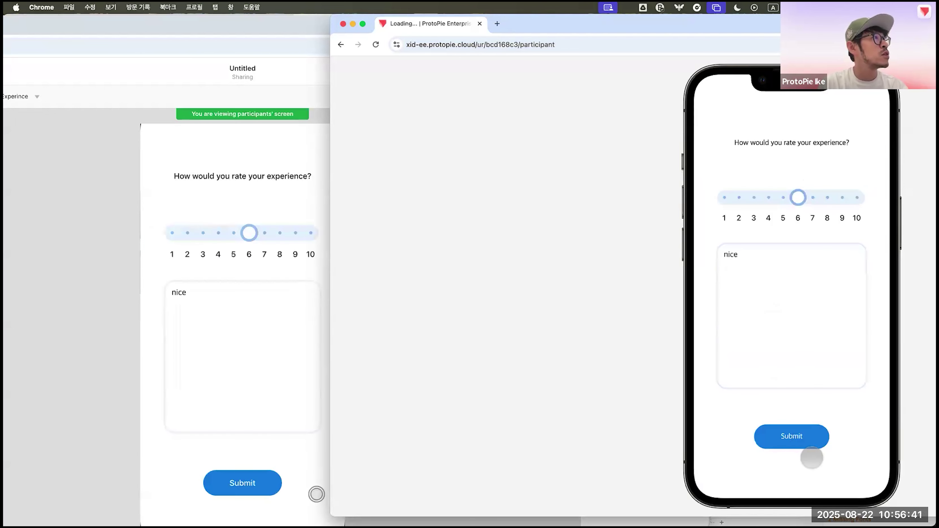
click(794, 437)
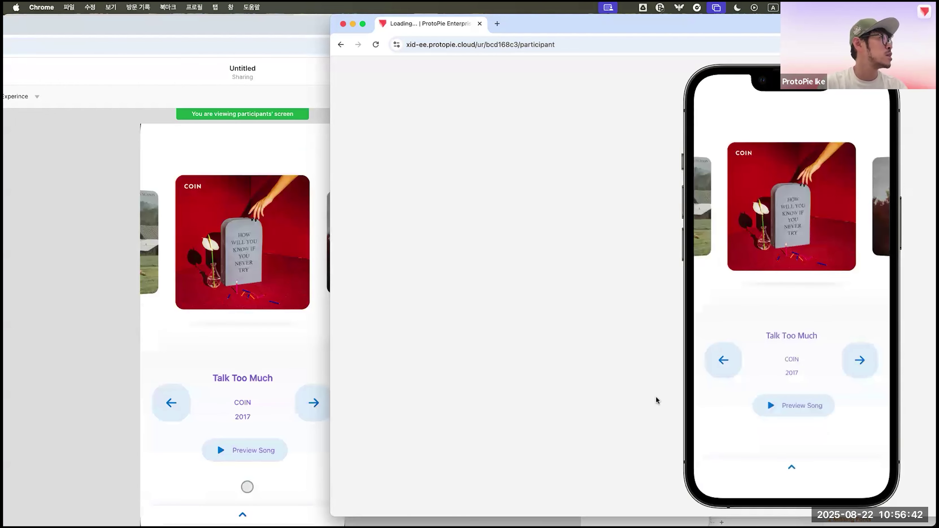
Step: Close the moderator's test room and the participant's page to end the user test
click(21, 279)
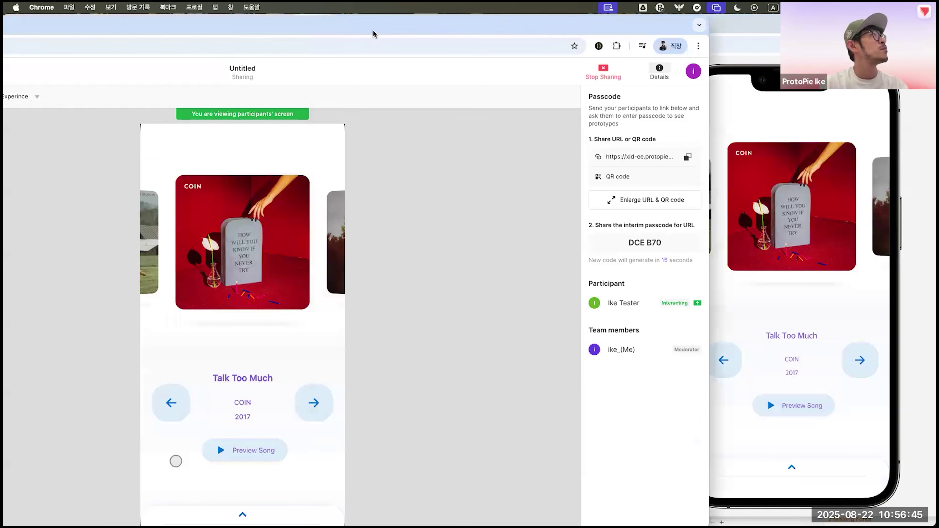
key(super+Tab)
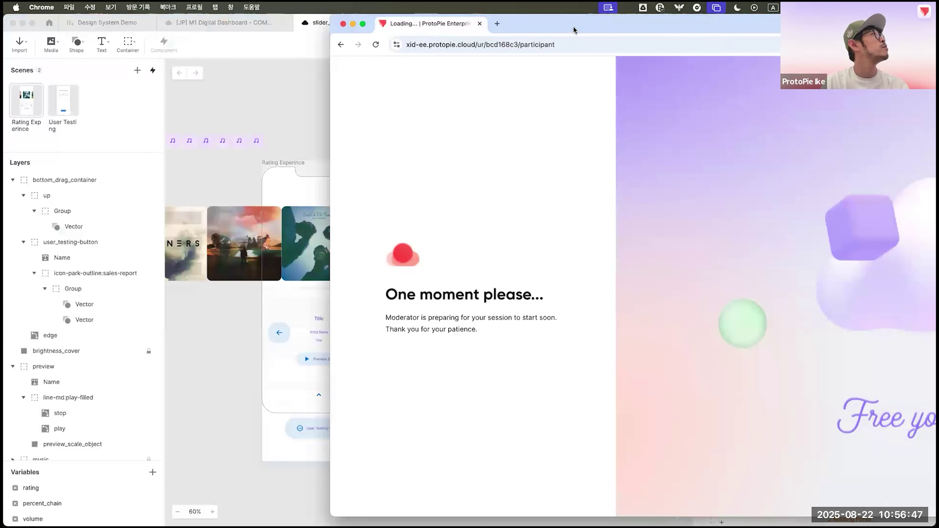
double_click(573, 26)
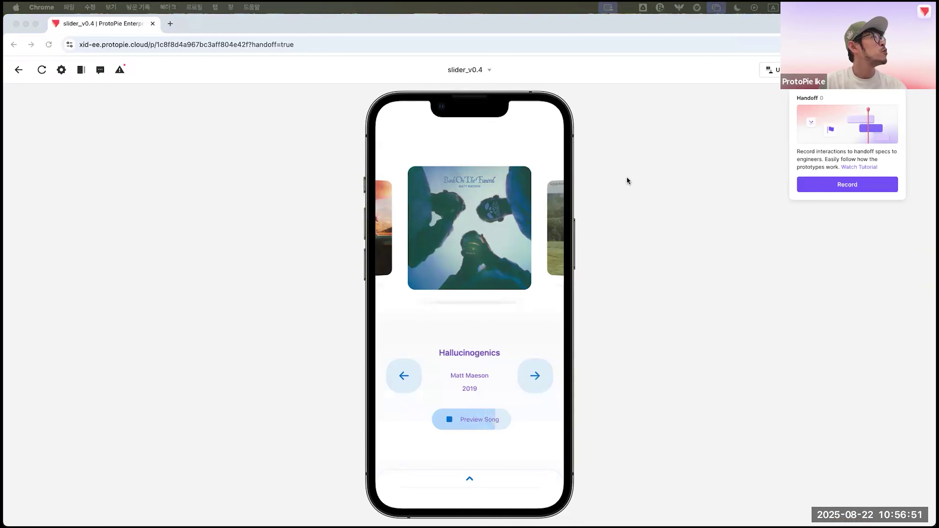
key(super+Tab)
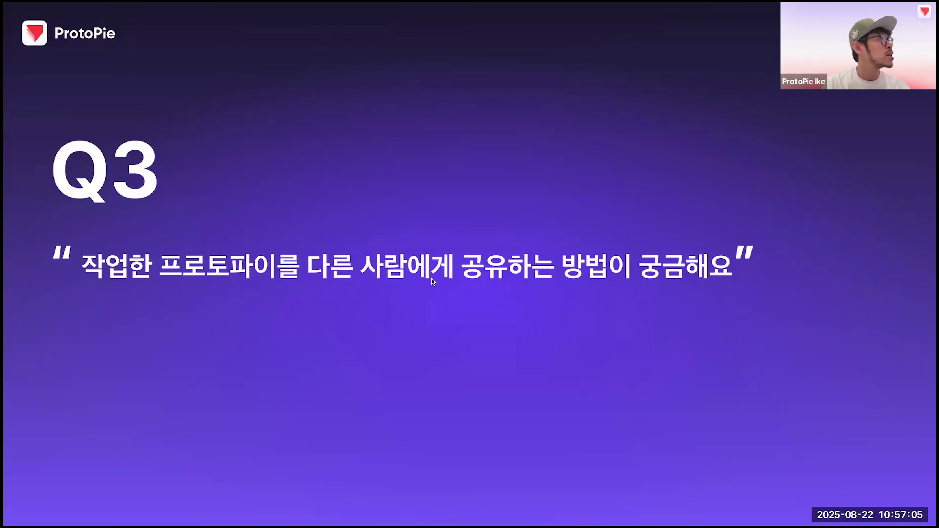
key(ctrl+Left)
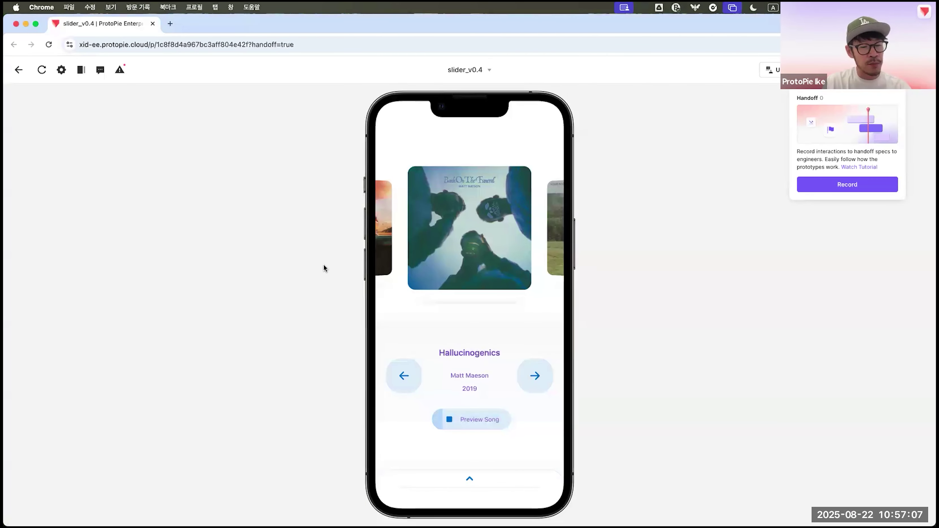
Step: Switch to ProtoPie Studio, open the [JP] M1 Digital Dashboard prototype, and select the Design System Demo library's Switch component
key(super+Tab)
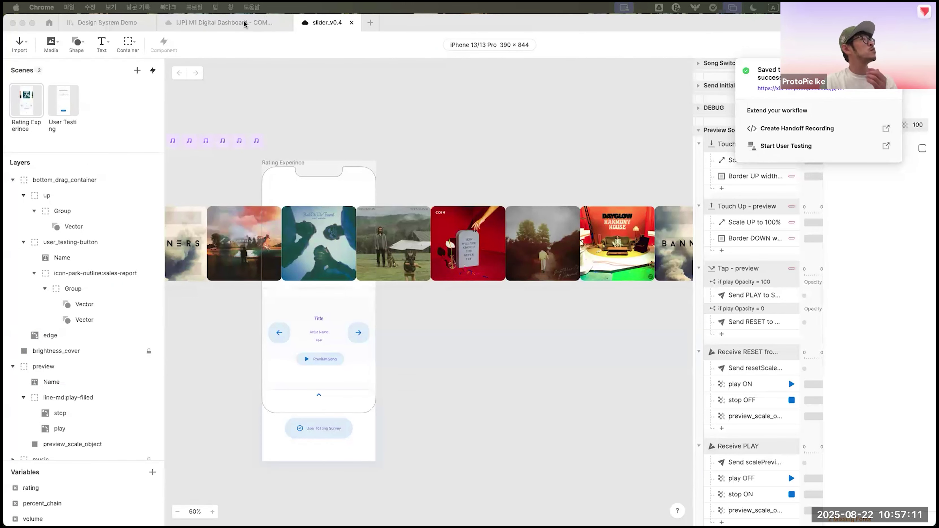
click(93, 23)
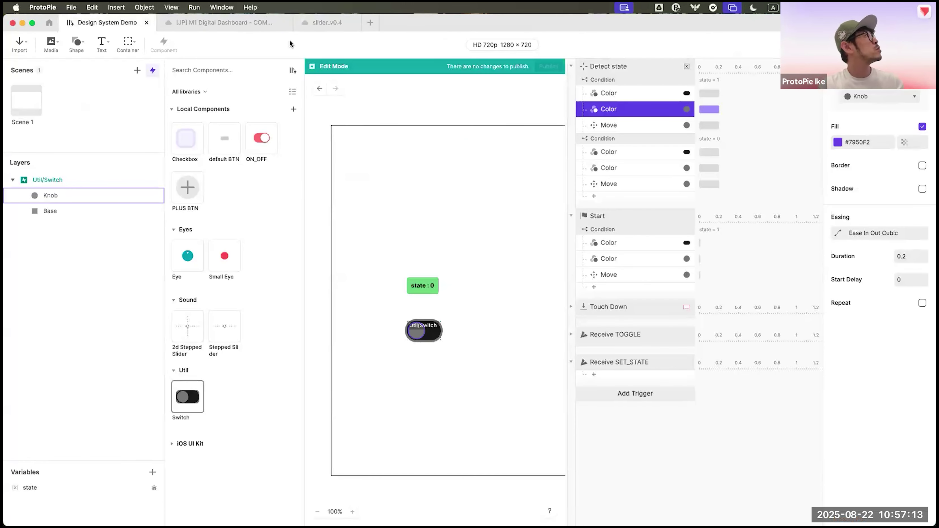
click(244, 19)
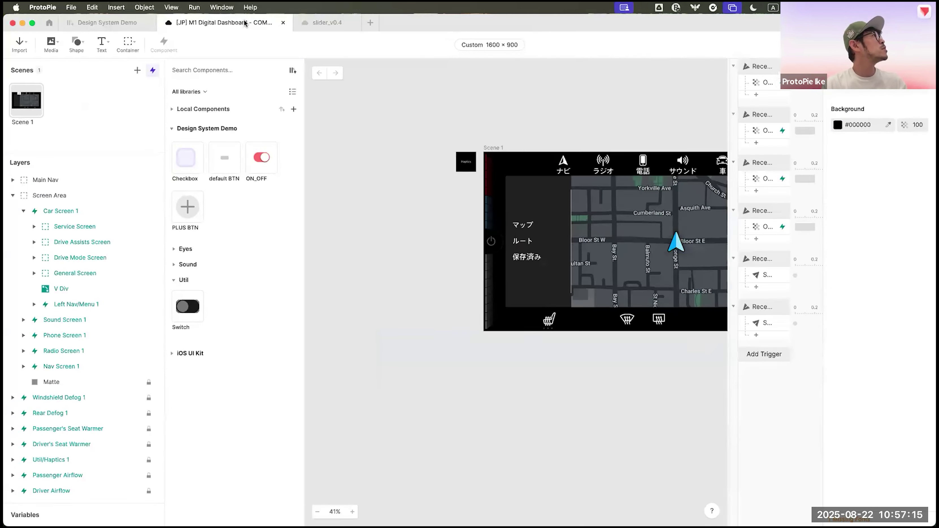
click(151, 71)
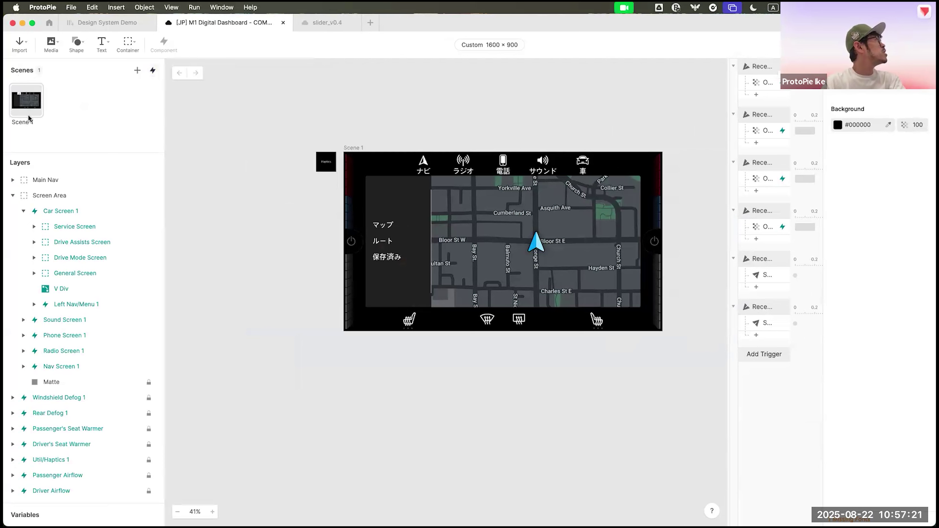
click(152, 73)
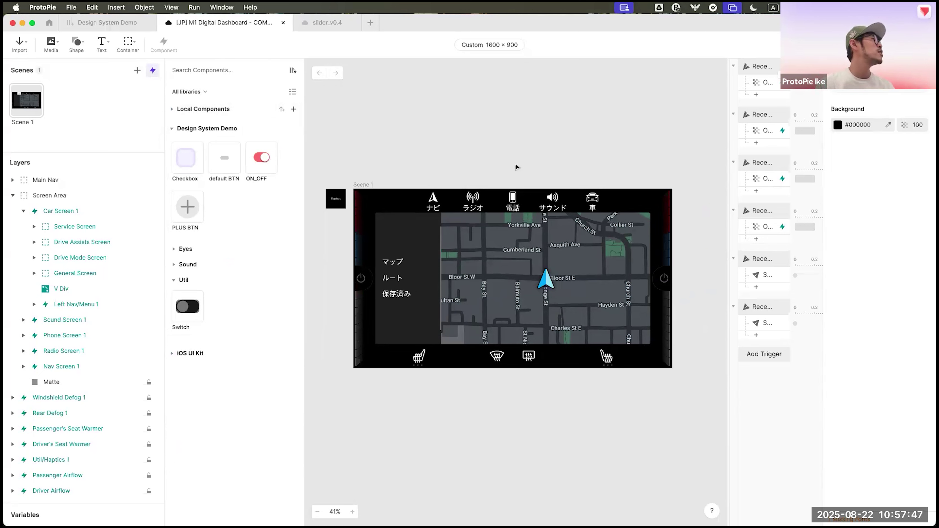
click(184, 307)
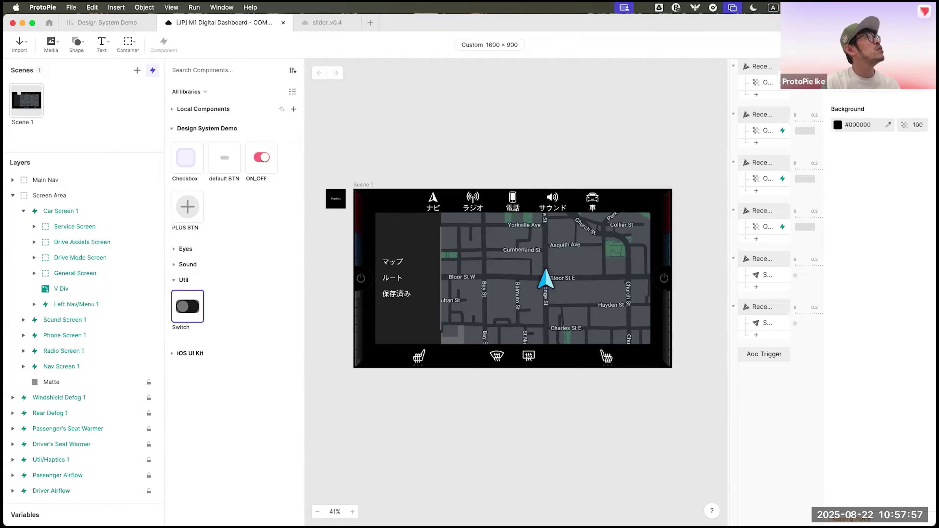
Step: Preview the dashboard, examine the switches across the 車 screen's ドライブモード, 運転支援 and サービス settings, and close the preview
key(super+p)
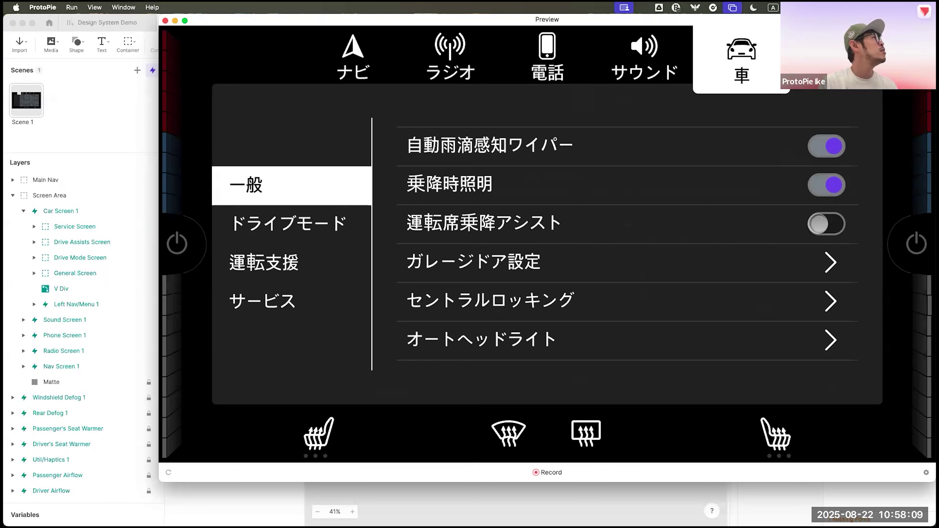
click(310, 233)
click(285, 261)
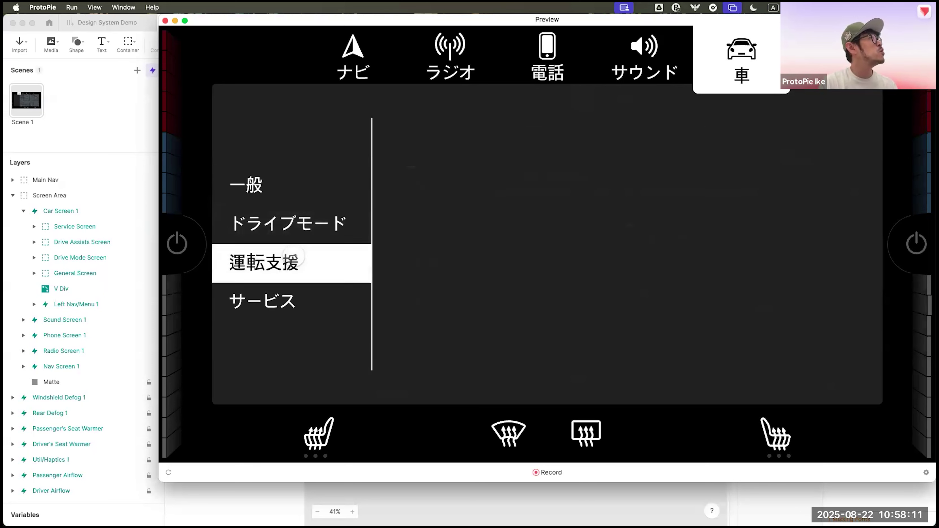
click(282, 290)
click(289, 246)
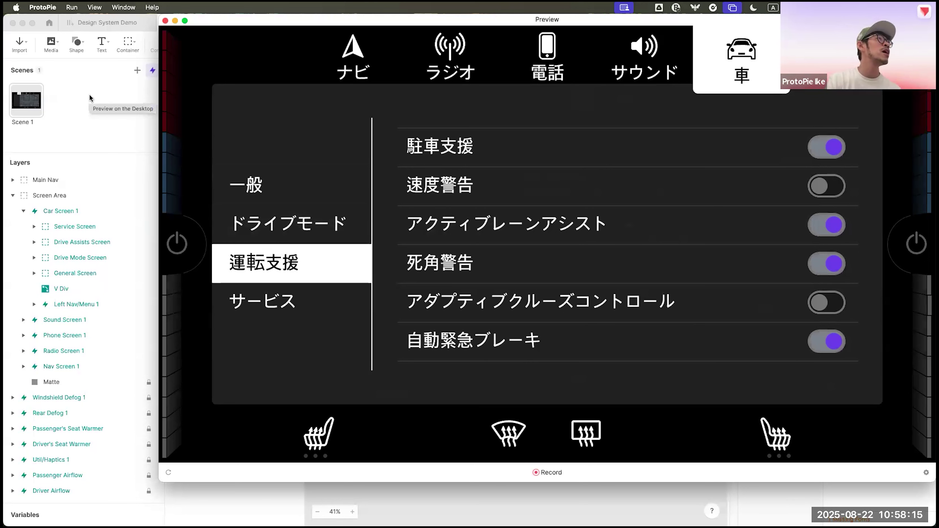
click(109, 104)
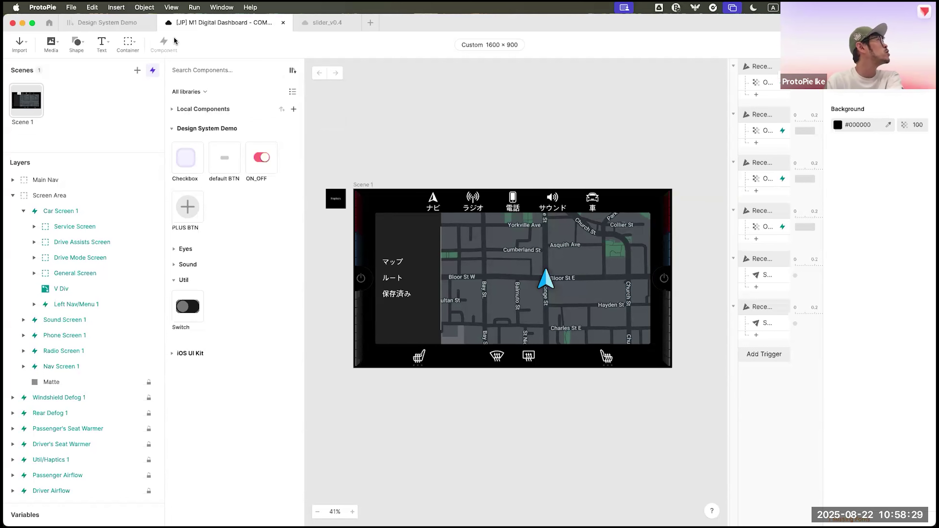
Step: In Design System Demo's Switch component, set the Knob's Color response for state = 1 to fill #FFFFFF
click(97, 25)
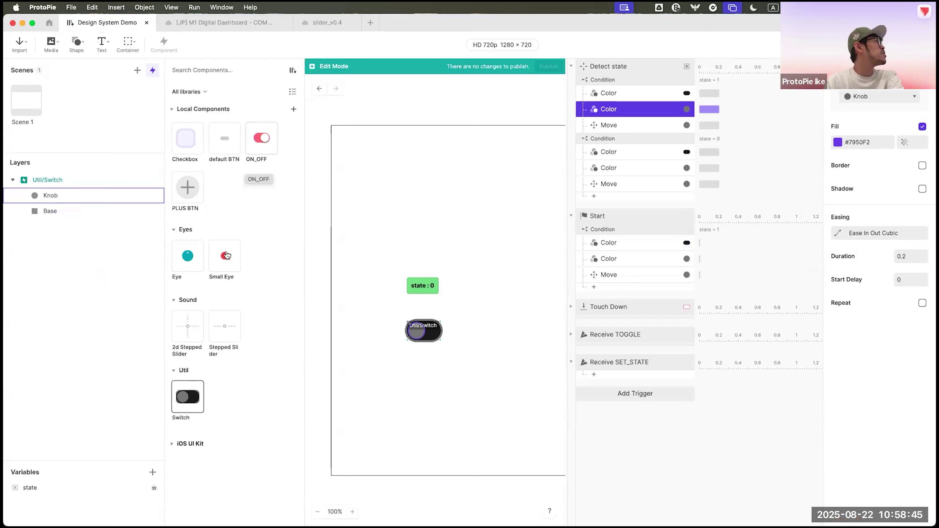
click(185, 394)
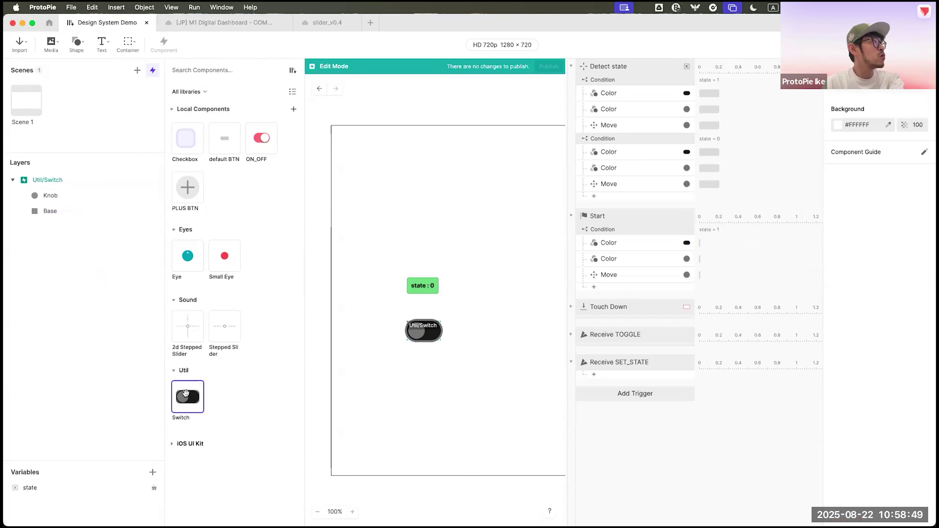
click(185, 393)
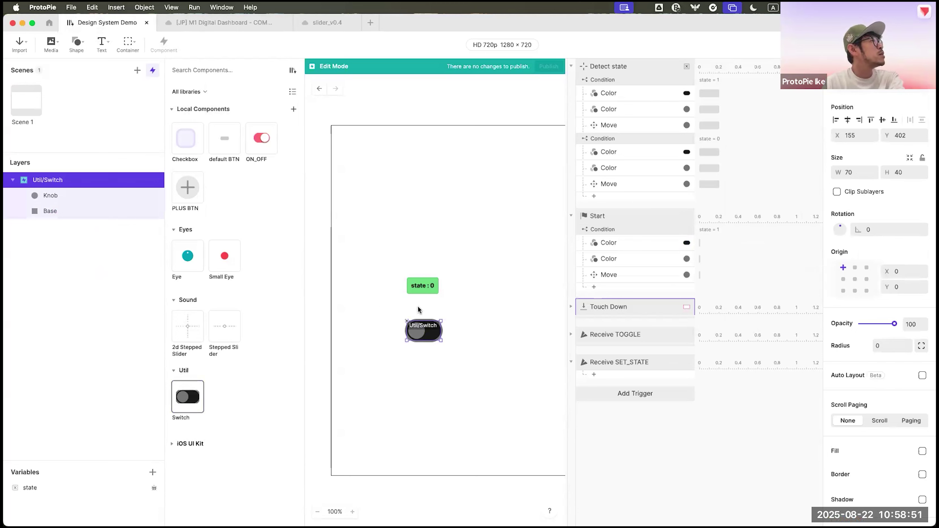
scroll(417, 307, right, 2)
scroll(417, 306, up, 1)
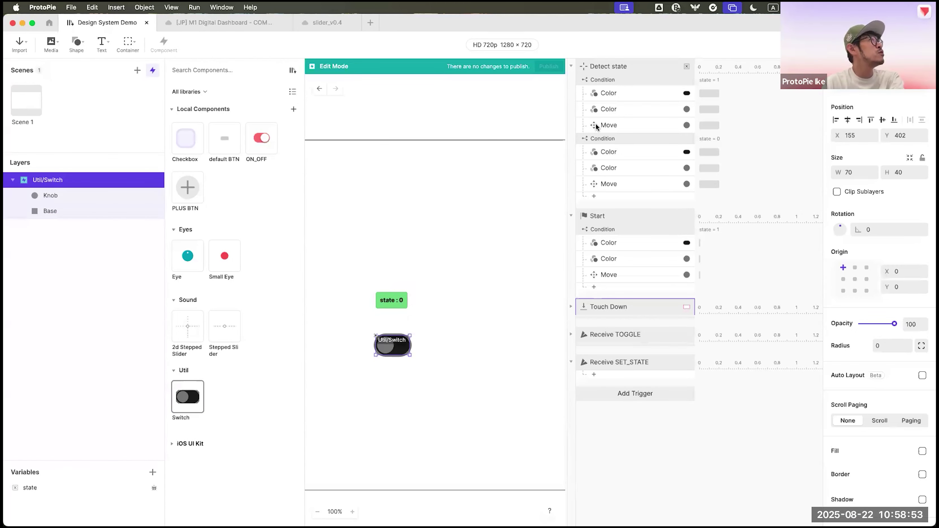
click(621, 109)
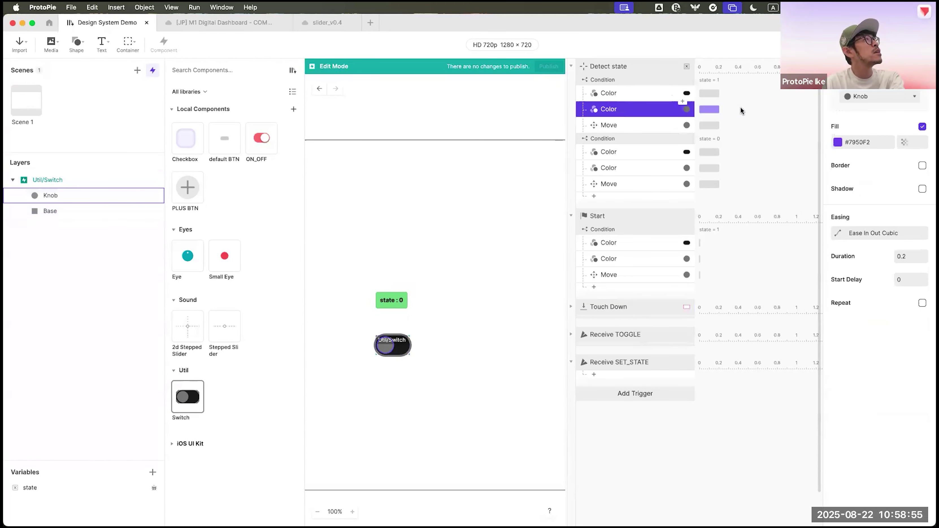
click(836, 143)
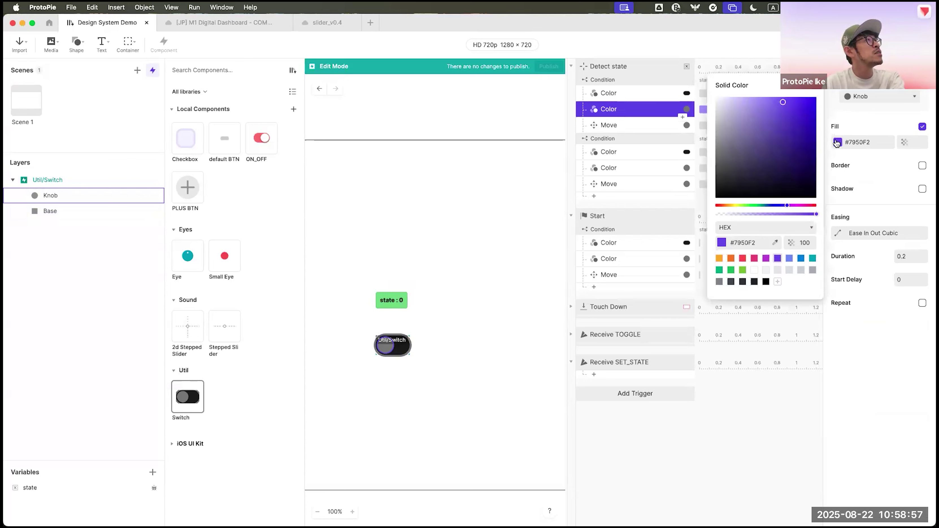
click(754, 270)
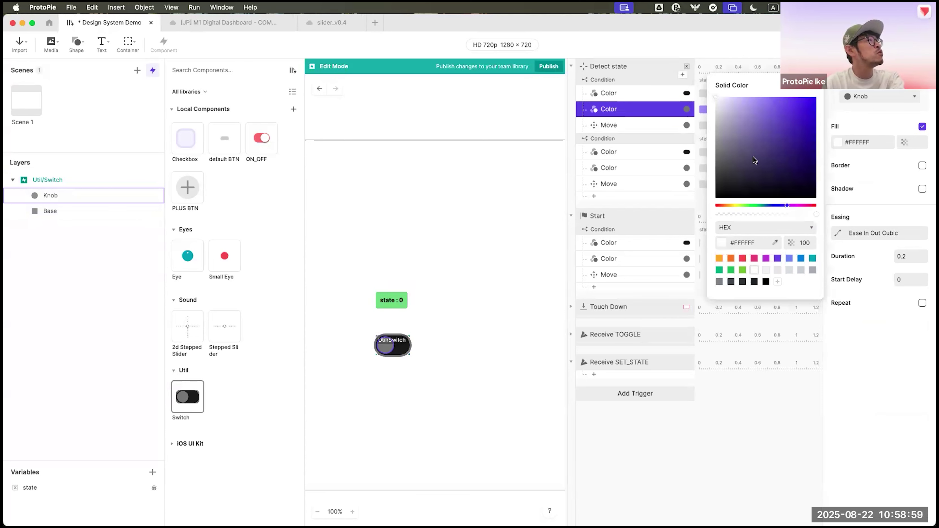
click(695, 40)
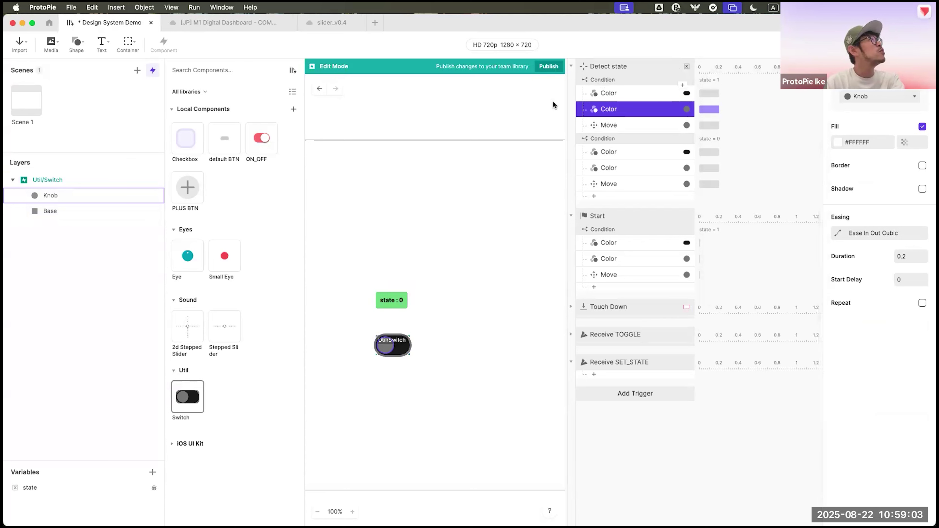
Step: Publish the Design System Demo library changes with the description "color change"
click(548, 67)
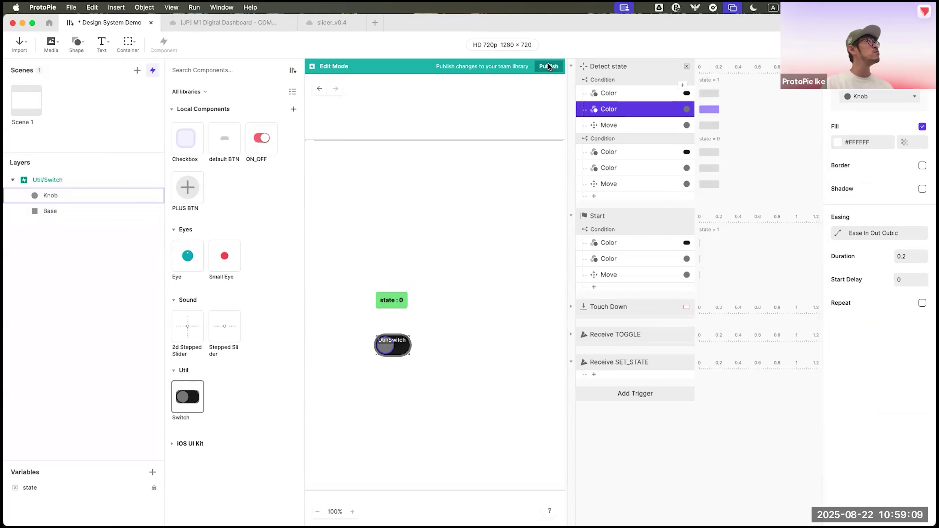
click(495, 297)
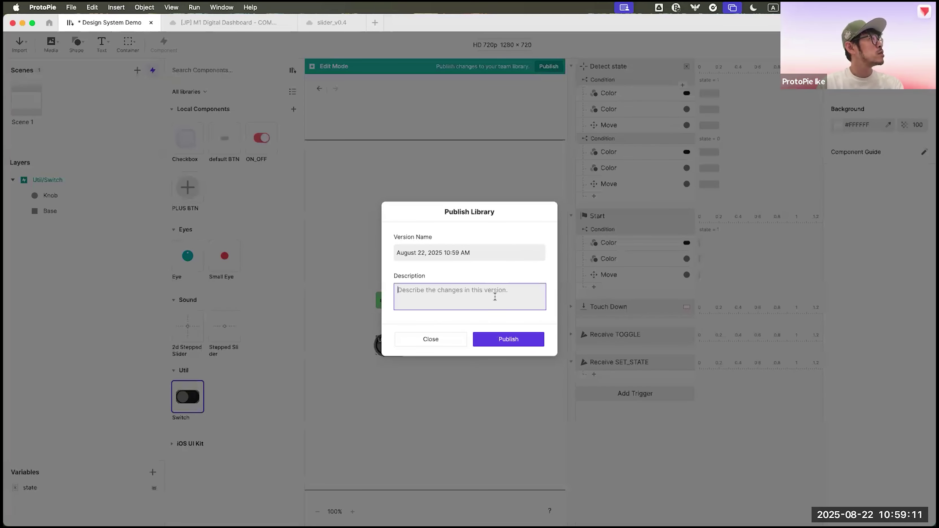
text(color)
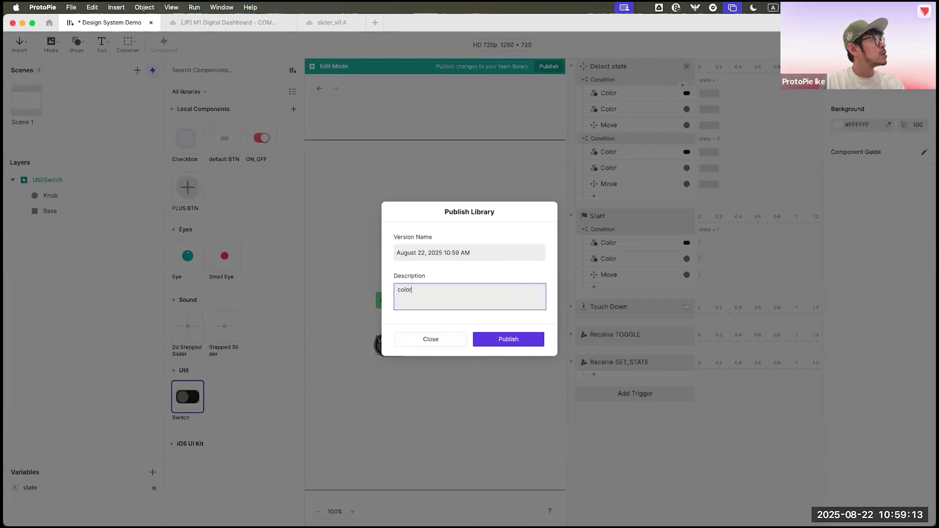
text( change)
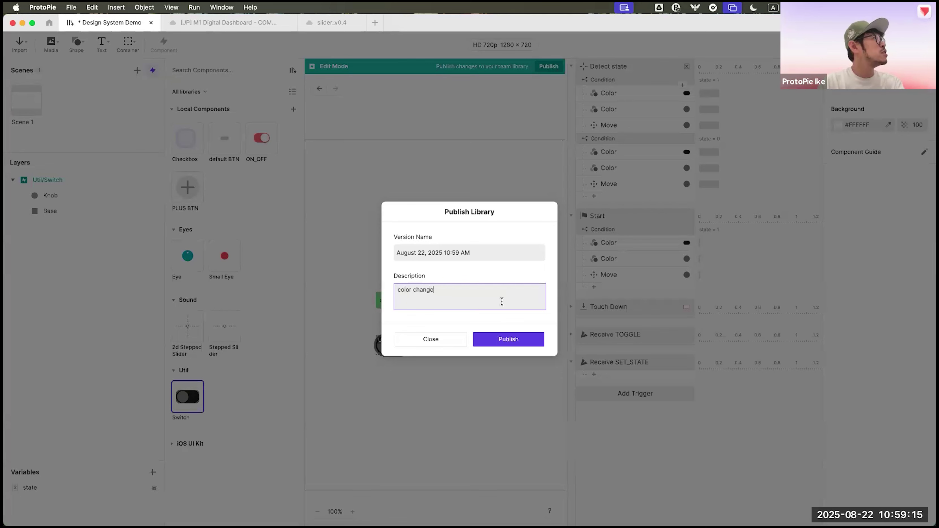
click(503, 340)
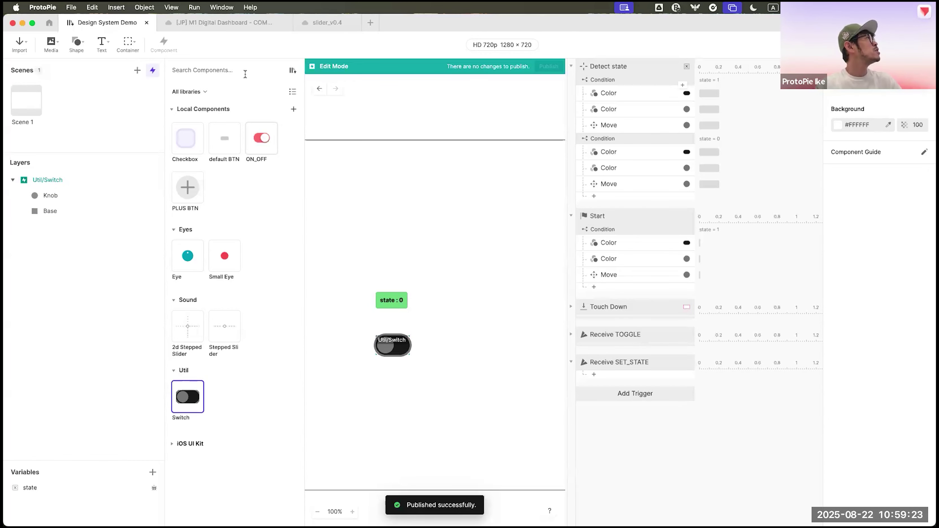
Step: In the [JP] M1 Digital Dashboard prototype, apply all available library updates, covering Design System Demo's Util/Switch, and close the Libraries window
click(232, 23)
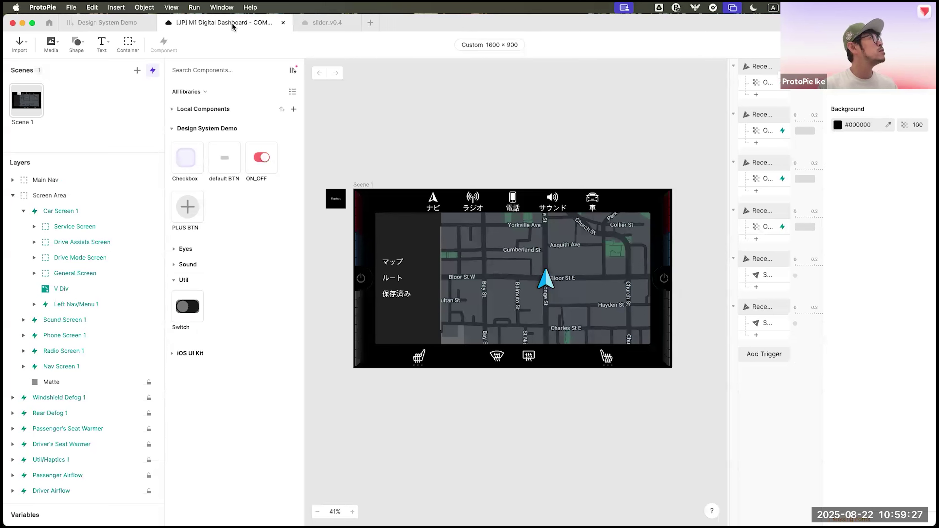
click(293, 71)
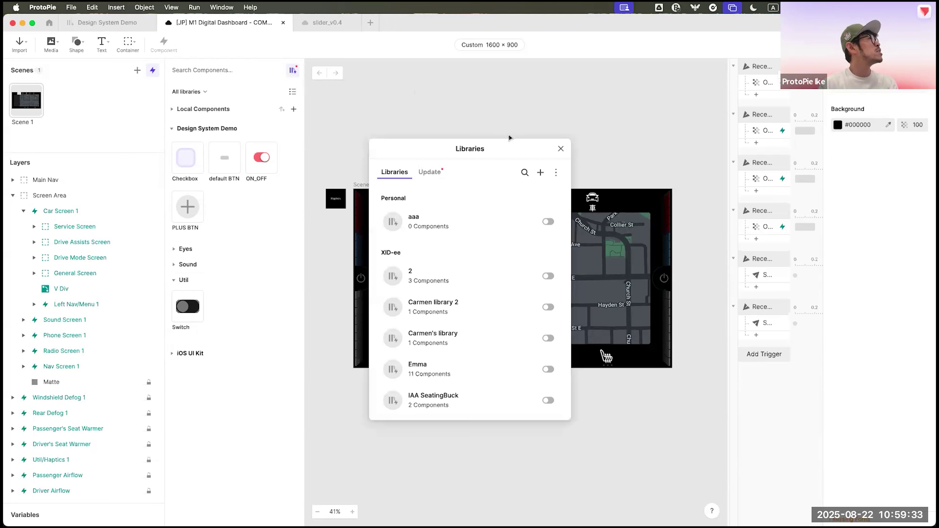
drag(510, 154, 481, 125)
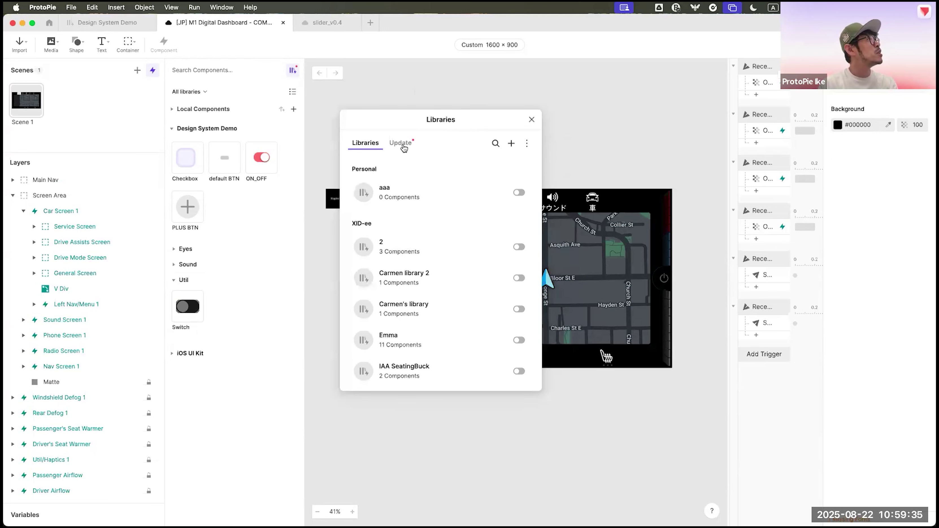
click(402, 145)
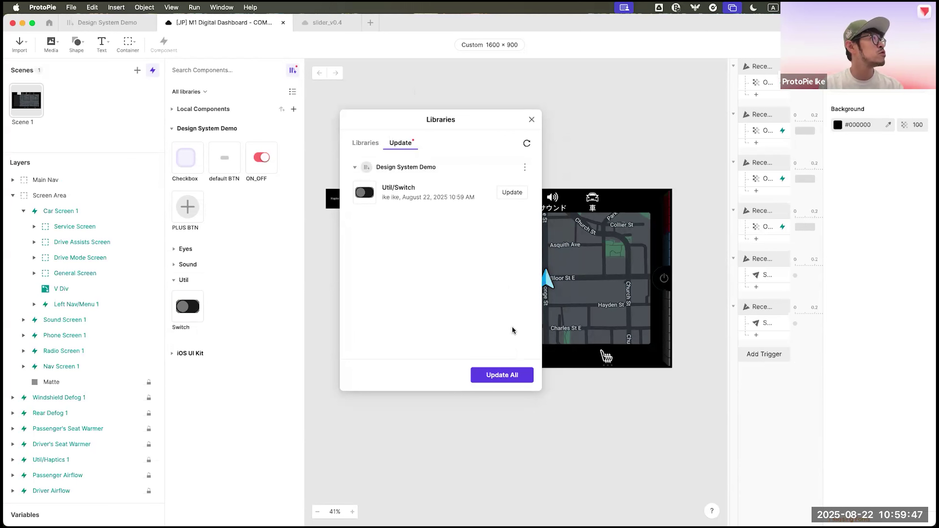
click(499, 377)
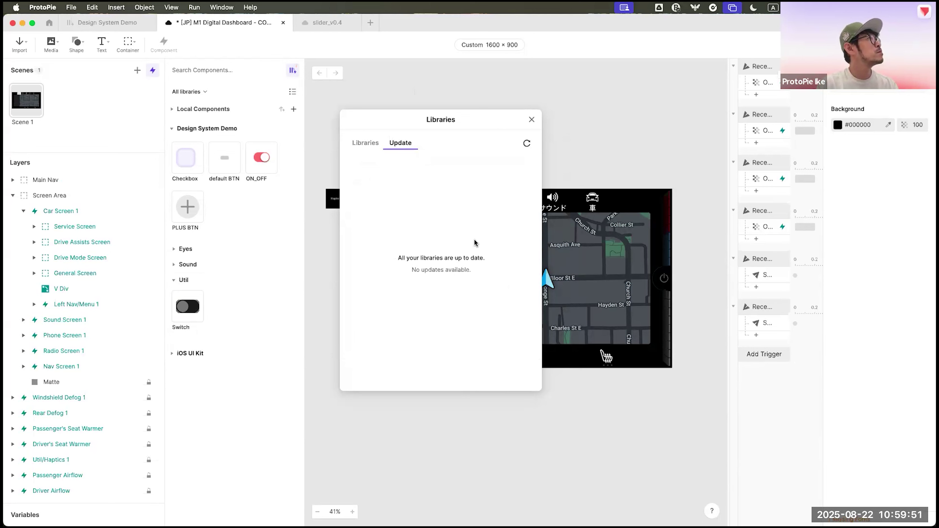
click(531, 119)
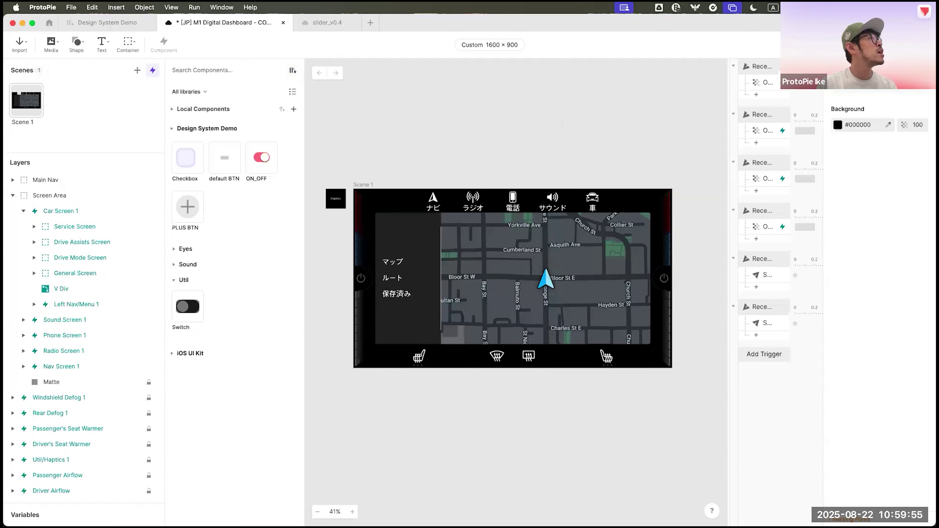
Step: Preview the dashboard, toggle the 自動雨滴感知ワイパー, 乗降時照明 and 運転席乗降アシスト switches in the 車 screen's 一般 settings, and close the preview
key(super+p)
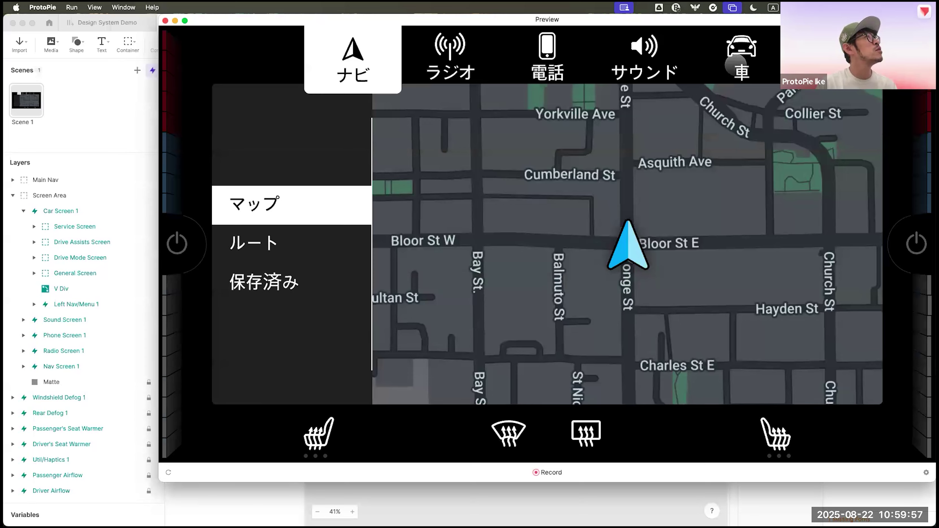
click(735, 65)
click(828, 145)
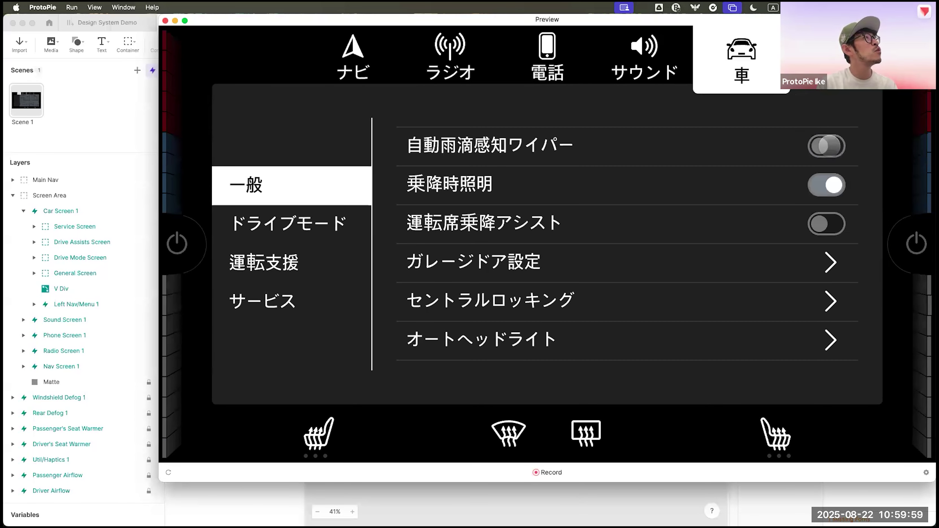
click(839, 183)
click(832, 225)
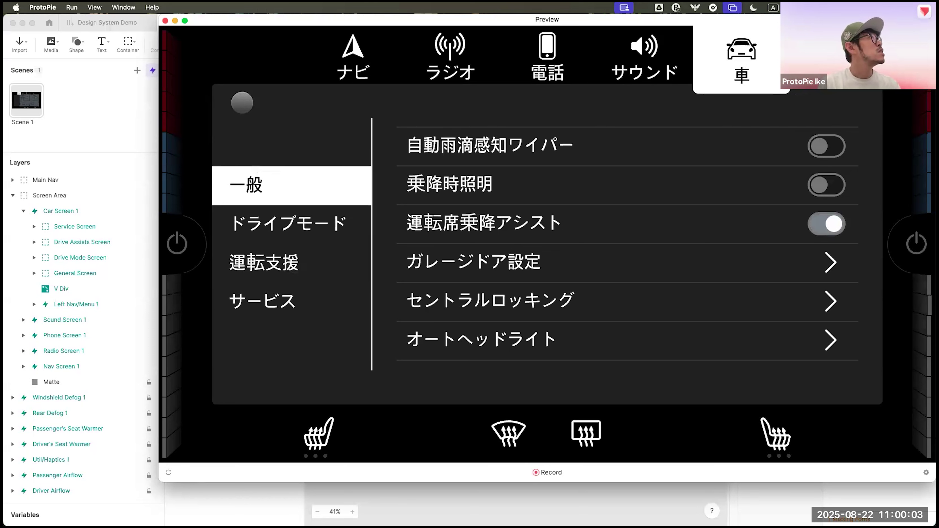
click(103, 123)
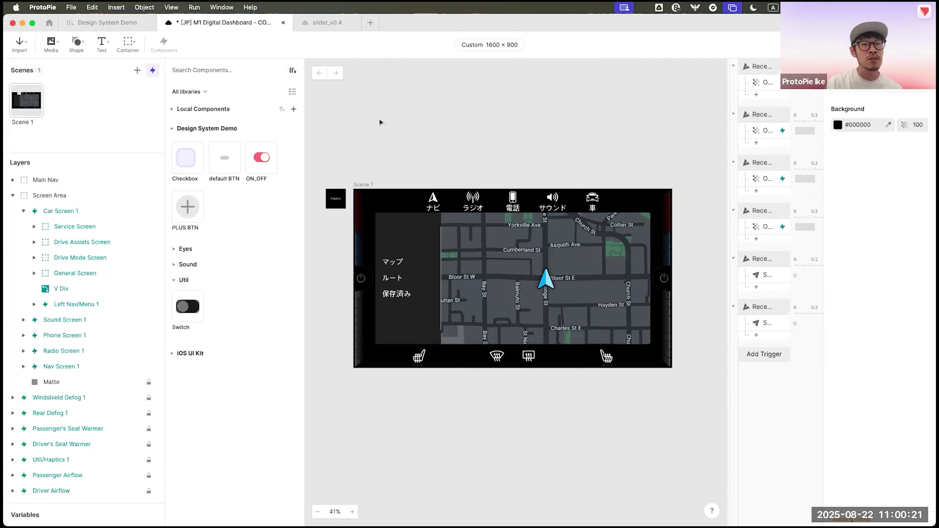
Step: Switch to the slide presentation and advance from the Q3 slide to the closing Thank you slide
key(super+Tab)
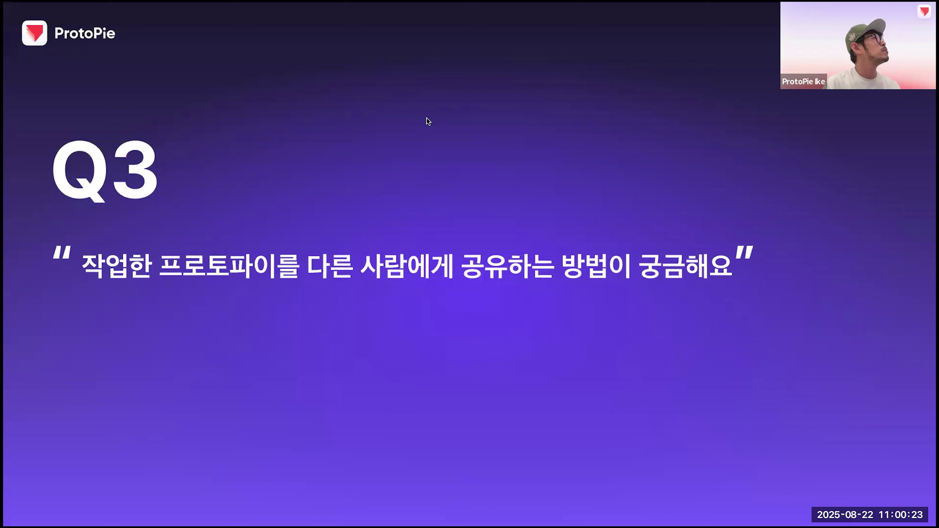
key(Right)
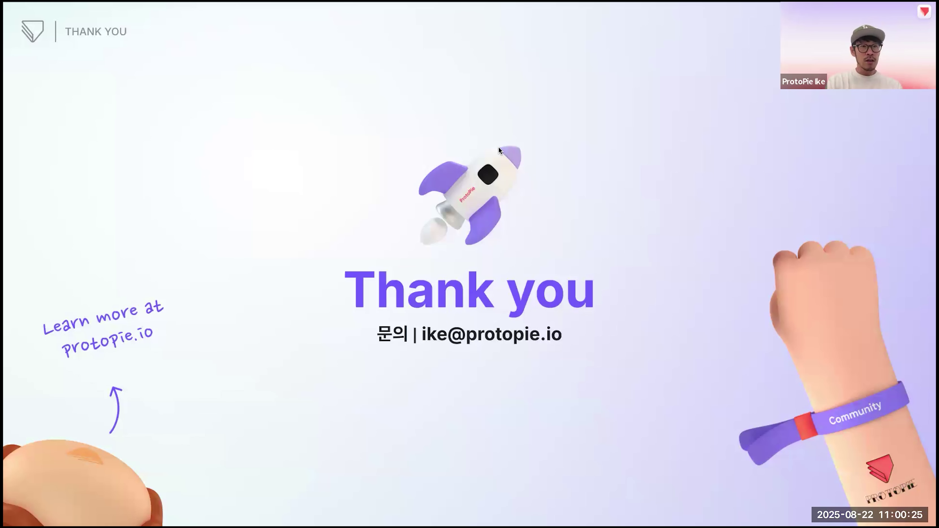